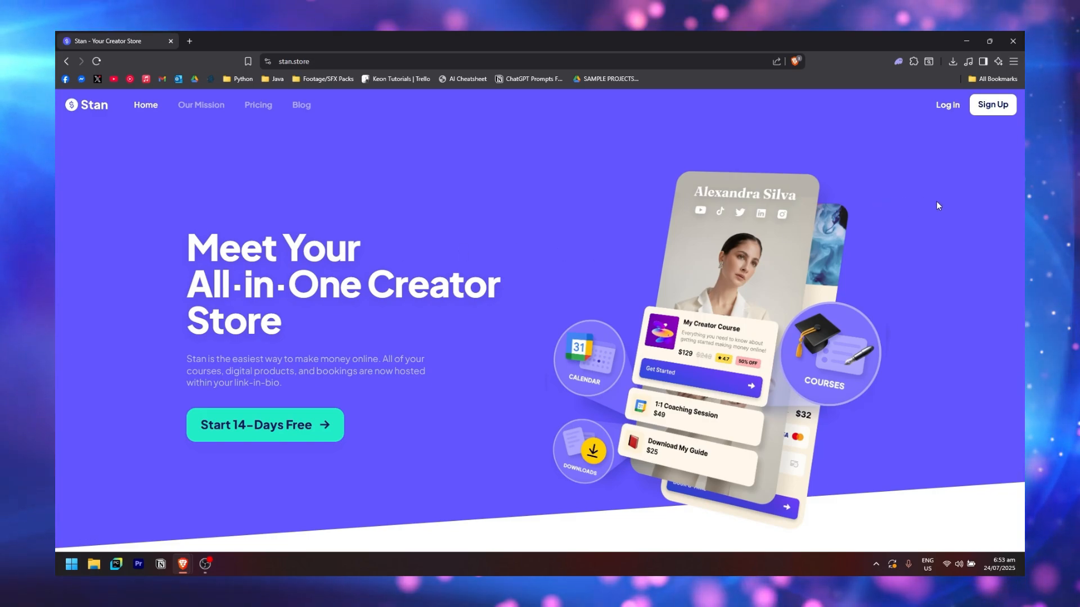
# Start the 14-day free trial and submit the registration form to reach the 0/3 launch checklist
pyautogui.middleClick(936, 203)
pyautogui.click(290, 434)
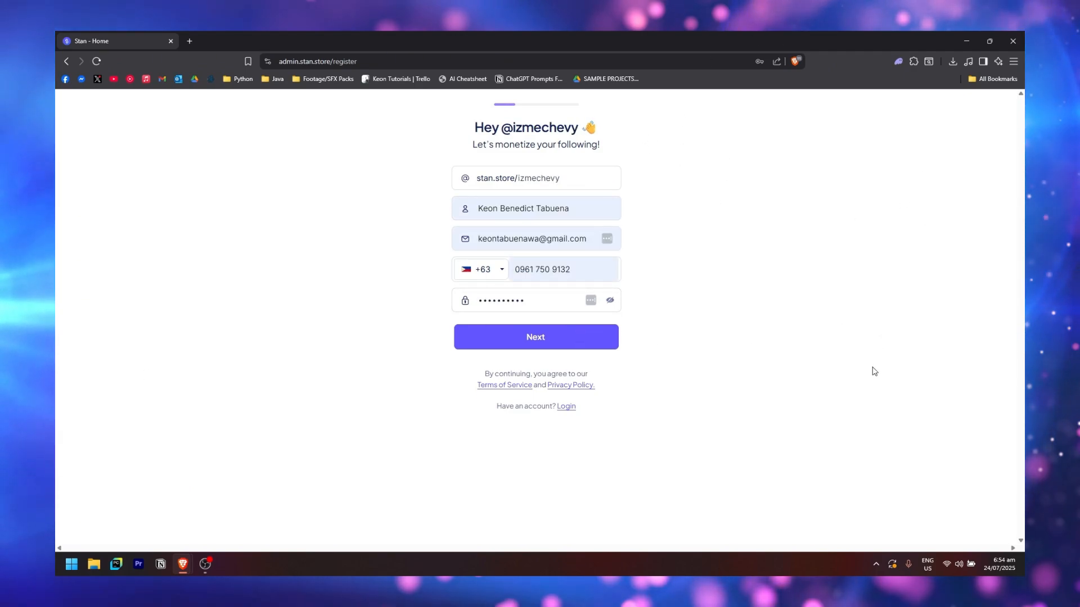
pyautogui.click(554, 340)
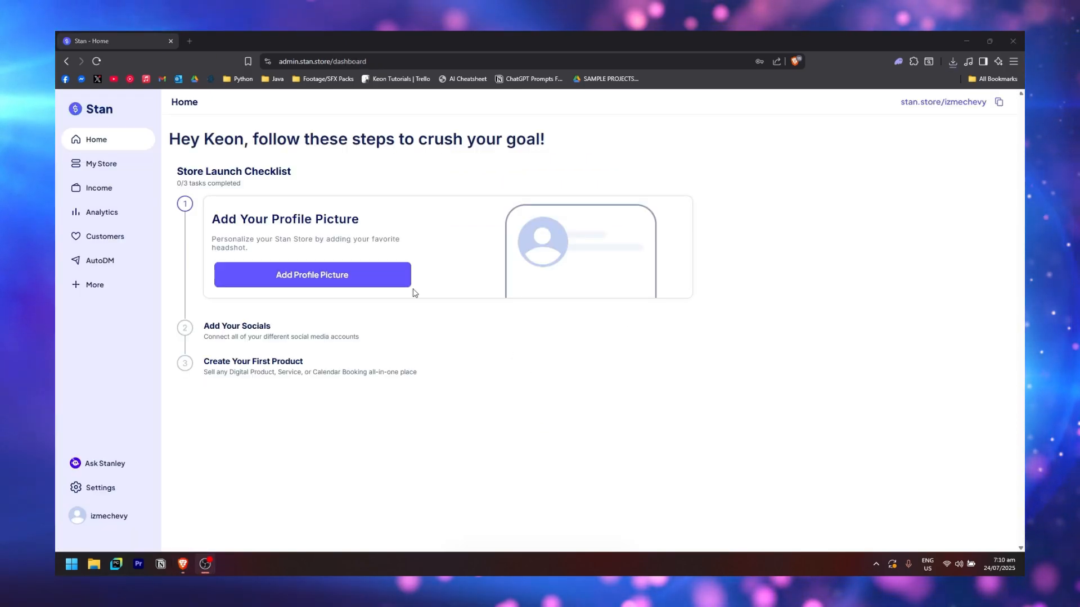
# Choose logo.png as the store's profile picture
pyautogui.click(377, 280)
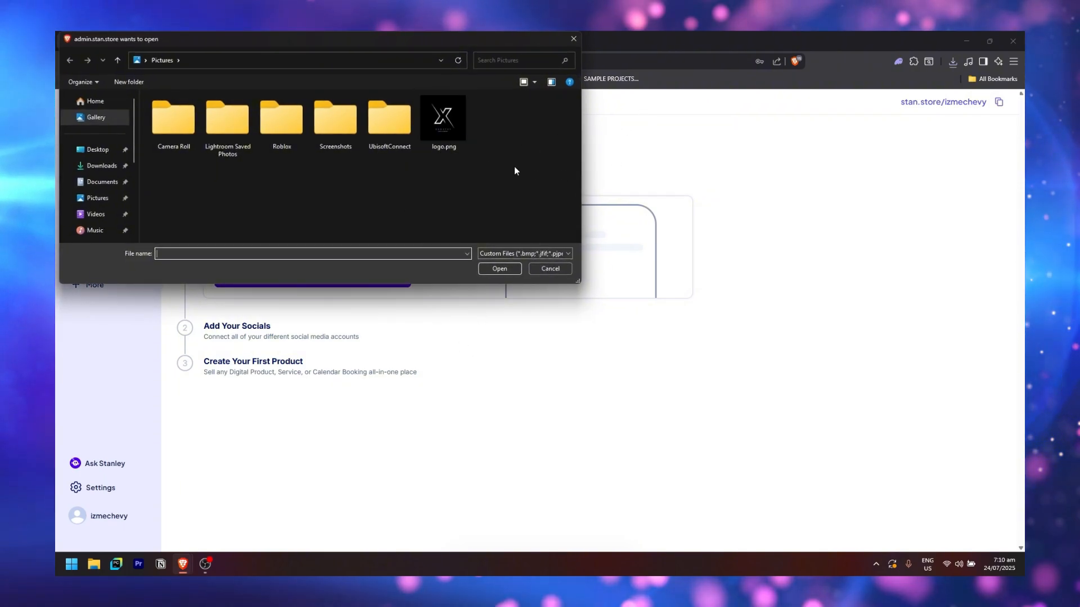
pyautogui.click(462, 118)
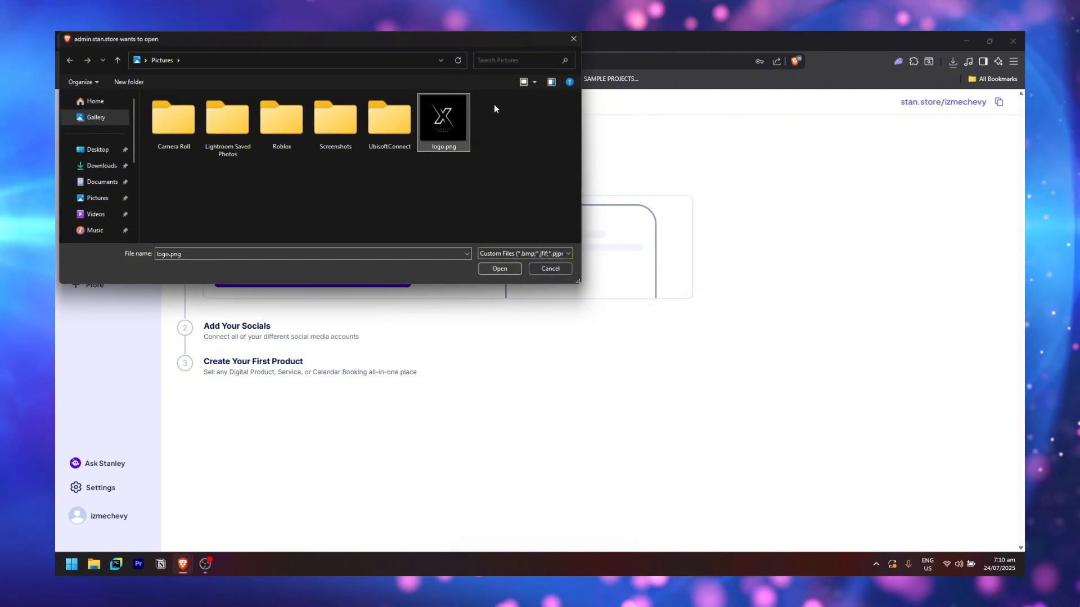
pyautogui.click(499, 268)
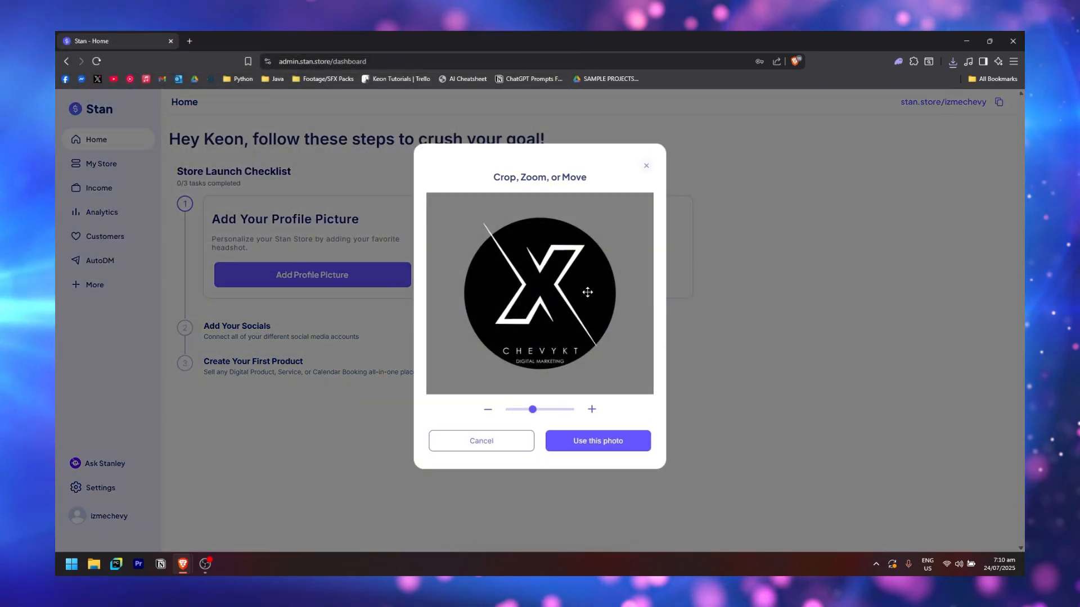
# Adjust the logo's zoom and position inside the crop circle and accept the photo
pyautogui.scroll(2, 583, 337)
pyautogui.scroll(-3, 582, 321)
pyautogui.scroll(-2, 582, 307)
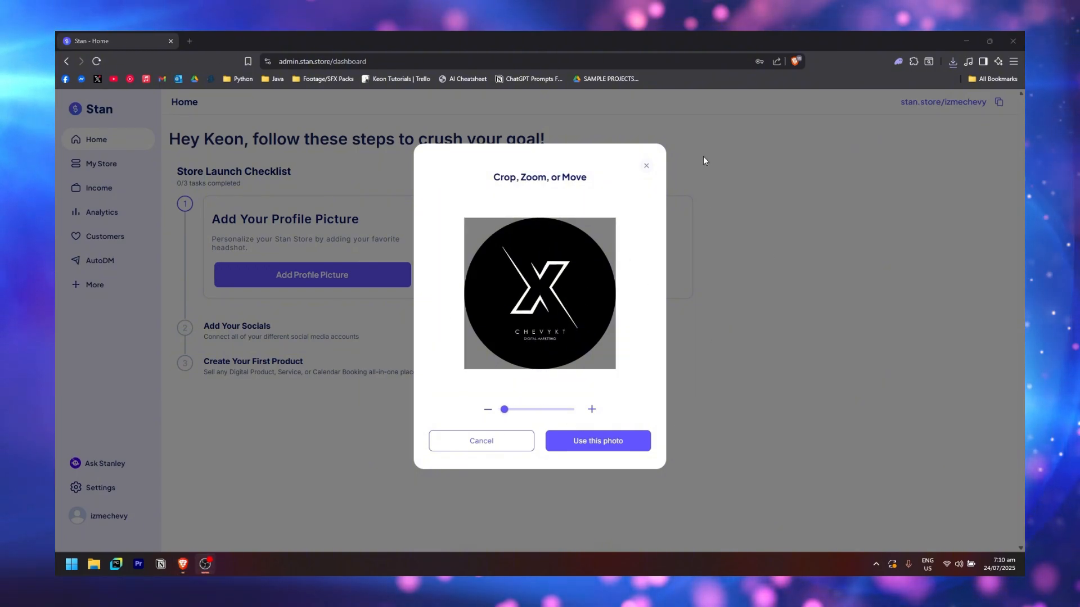
pyautogui.scroll(2, 585, 298)
pyautogui.scroll(-3, 555, 304)
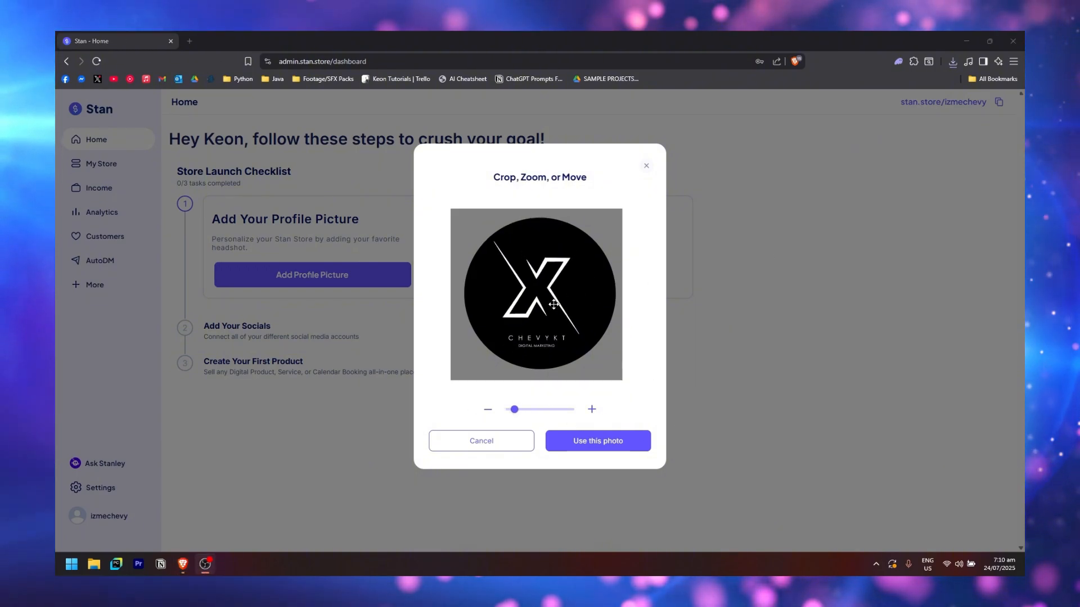
pyautogui.moveTo(557, 306); pyautogui.dragTo(557, 306)
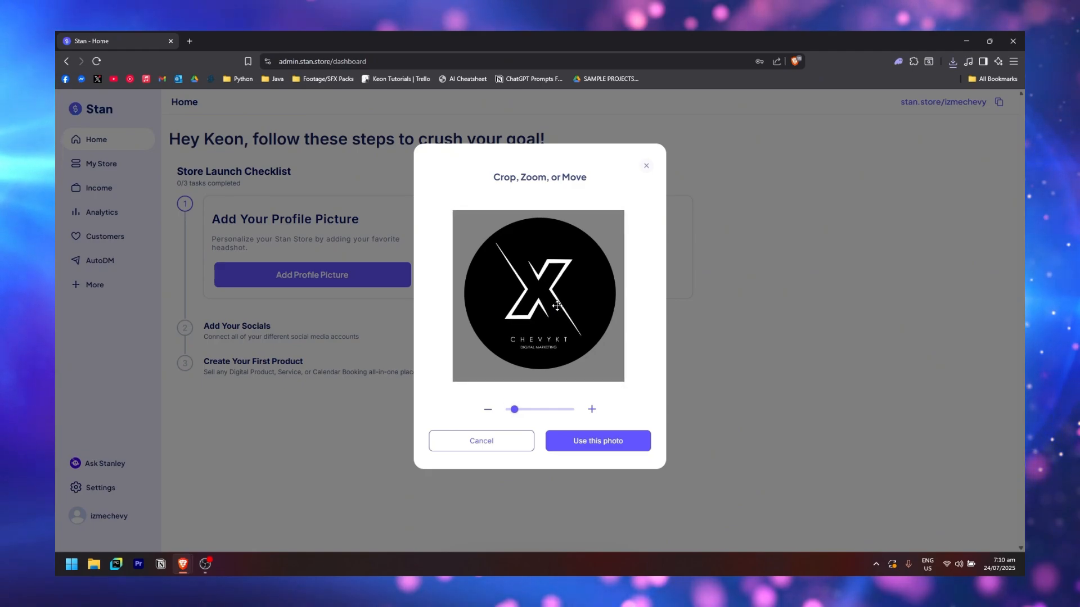
pyautogui.scroll(1, 557, 306)
pyautogui.scroll(-1, 563, 302)
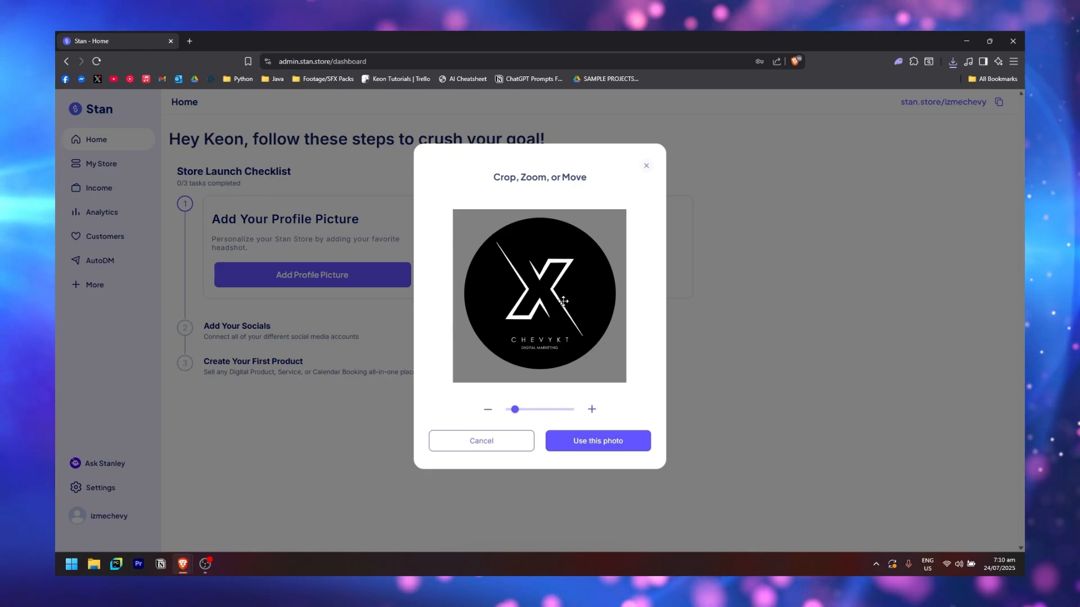
pyautogui.moveTo(564, 315); pyautogui.dragTo(563, 318)
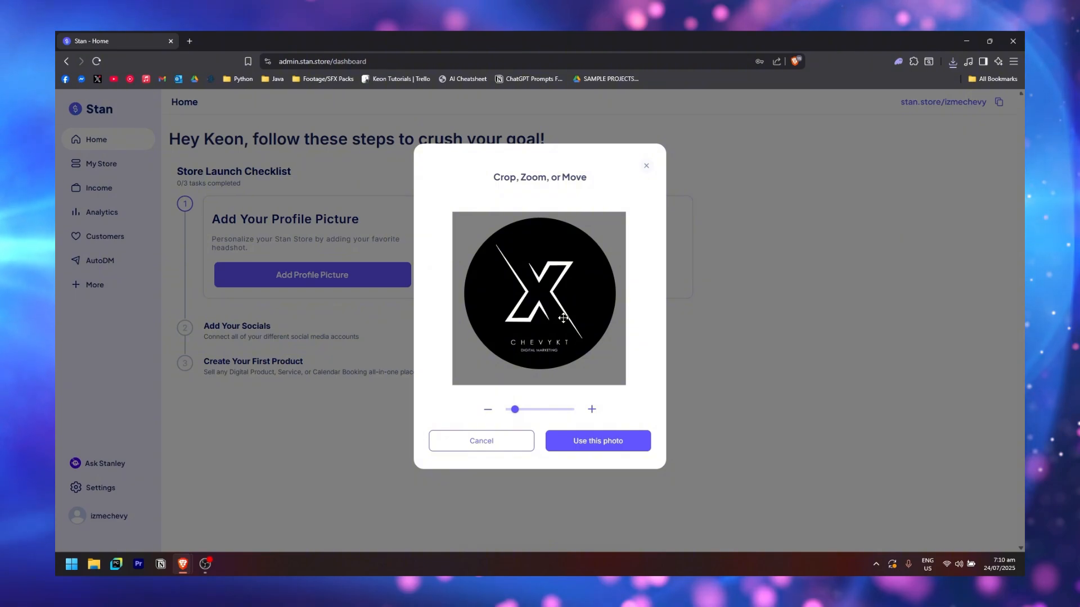
pyautogui.click(605, 447)
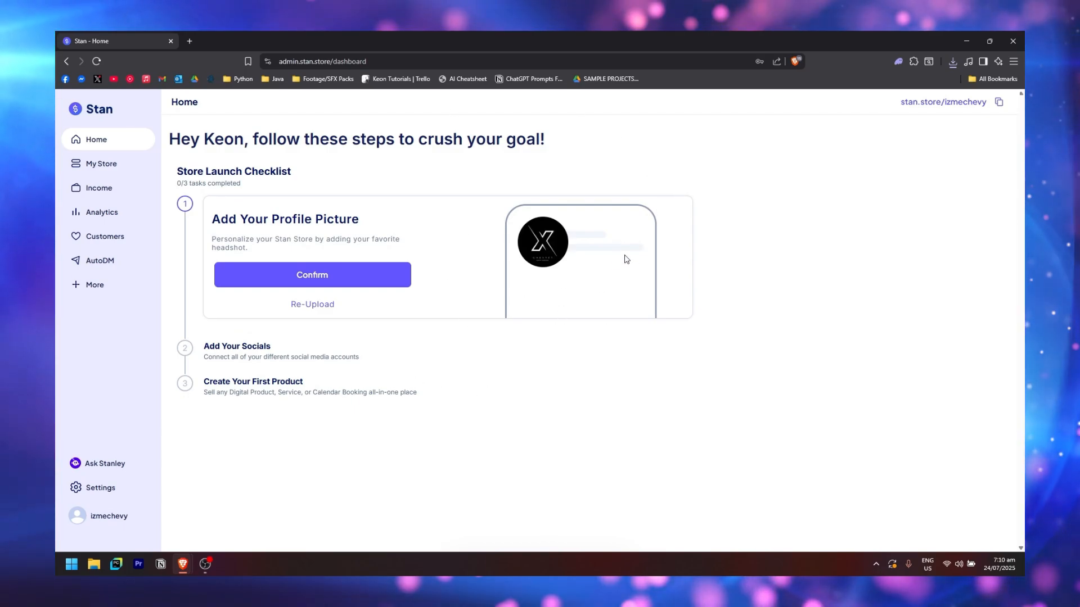
# Confirm the logo profile picture and save Instagram, TikTok and YouTube social links
pyautogui.click(343, 284)
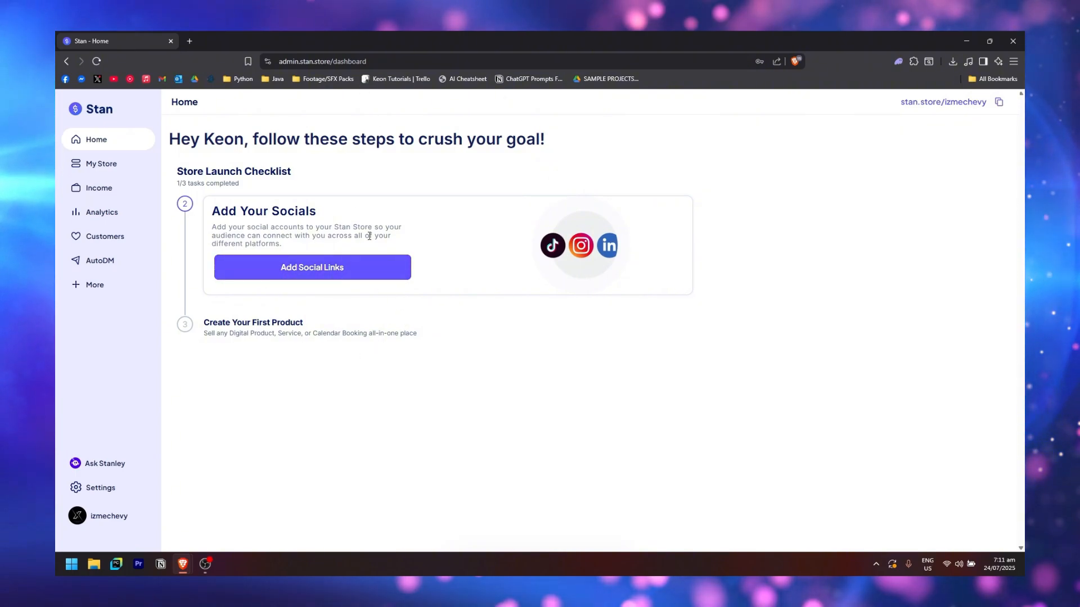
pyautogui.click(387, 270)
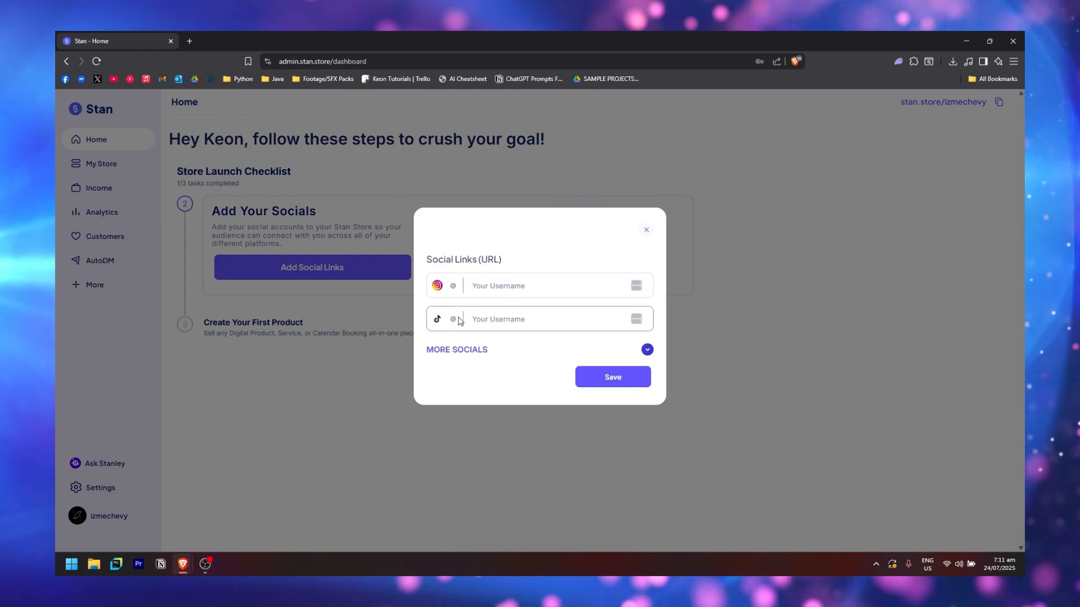
pyautogui.click(471, 350)
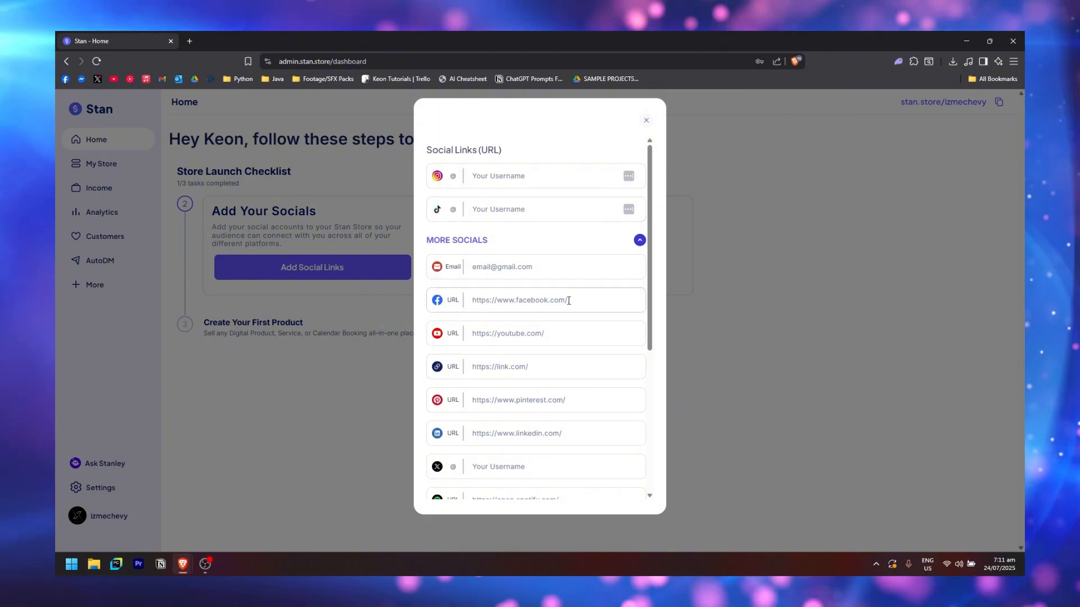
pyautogui.scroll(-3, 529, 315)
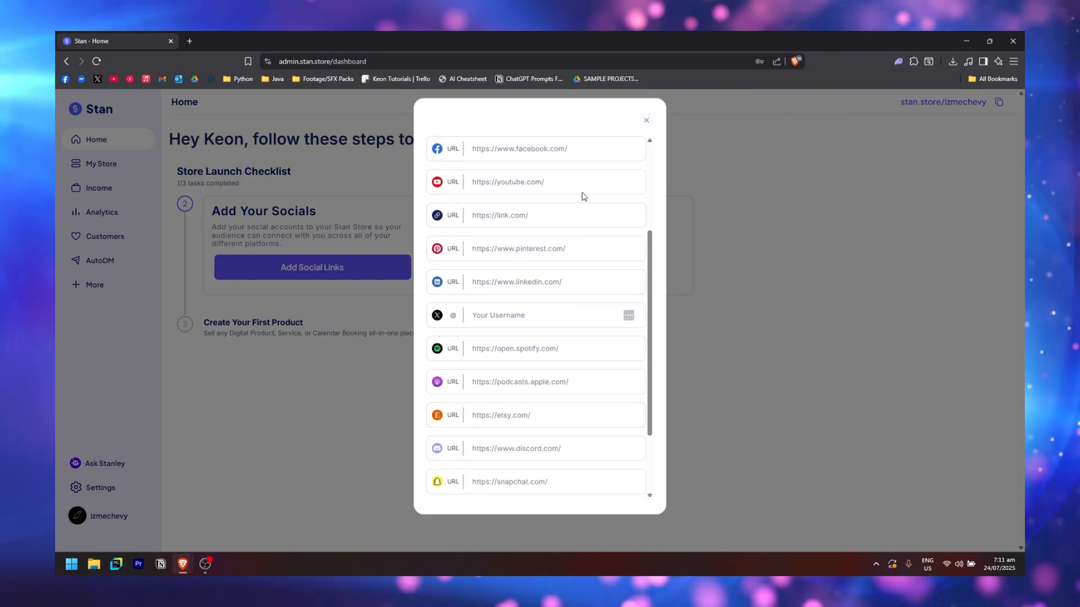
pyautogui.scroll(3, 567, 342)
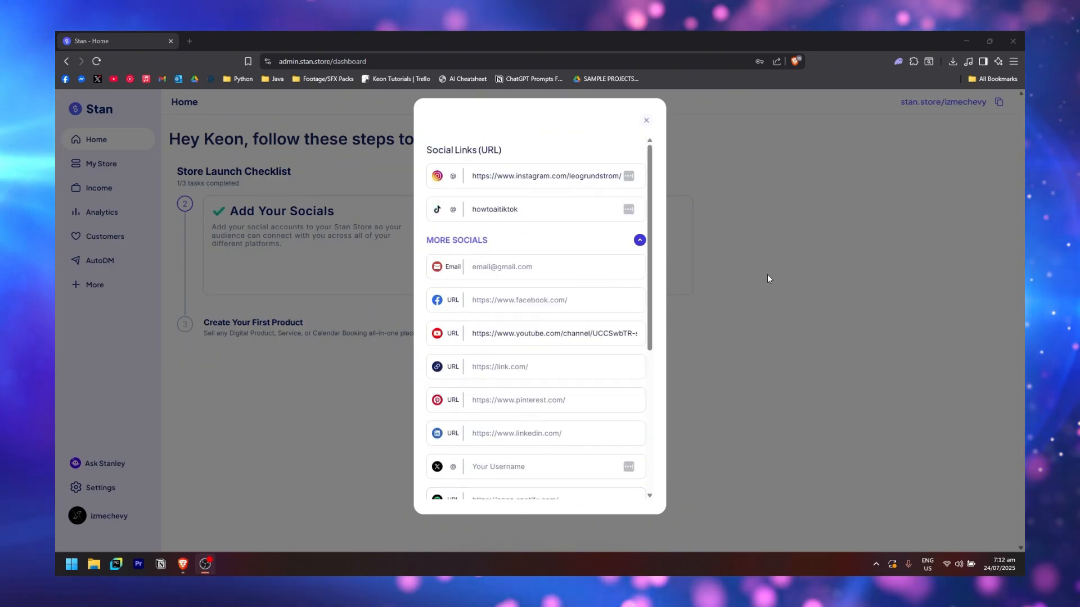
pyautogui.scroll(-5, 563, 238)
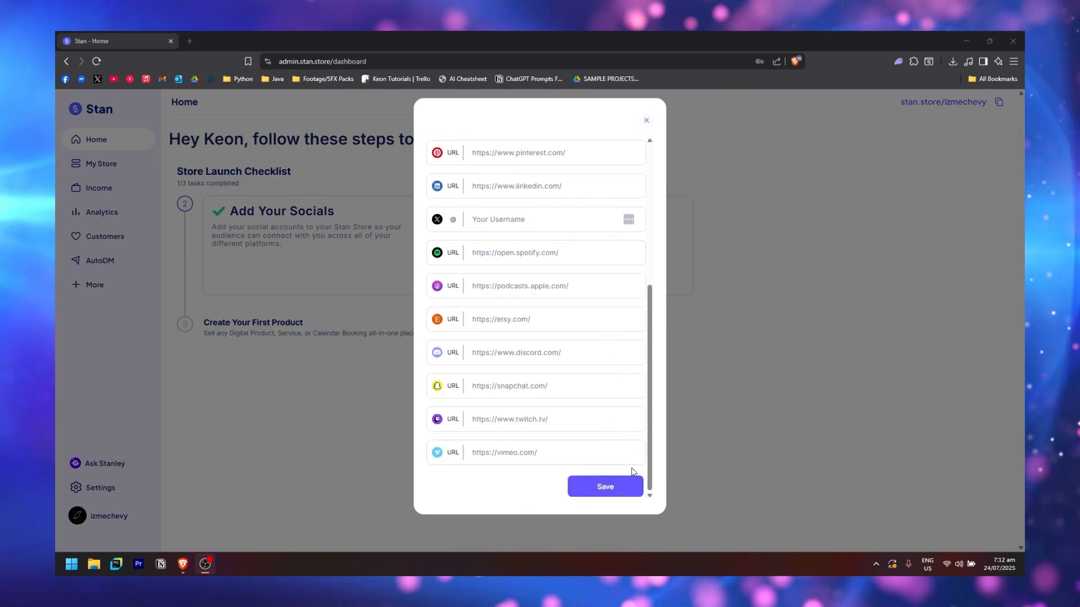
pyautogui.click(599, 493)
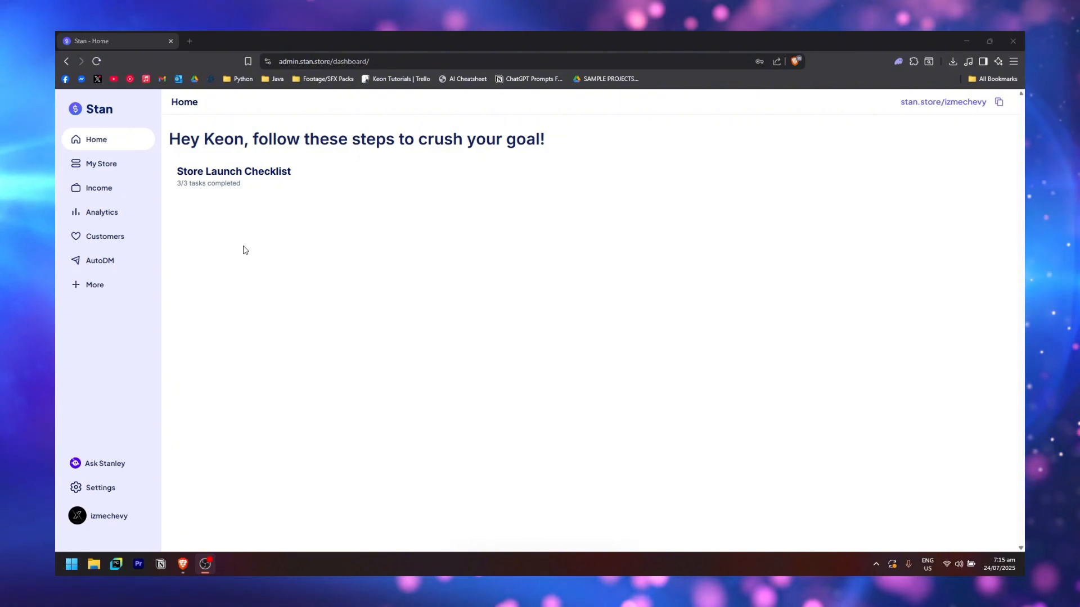
# From My Store, start adding a new product to reach the Choose Product type page
pyautogui.click(107, 167)
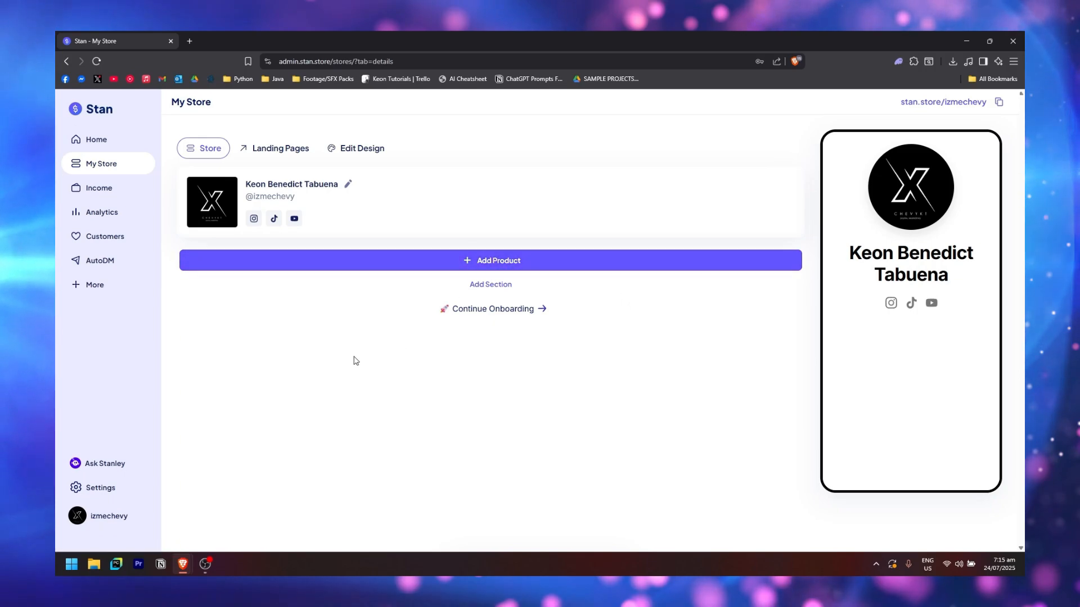
pyautogui.click(405, 260)
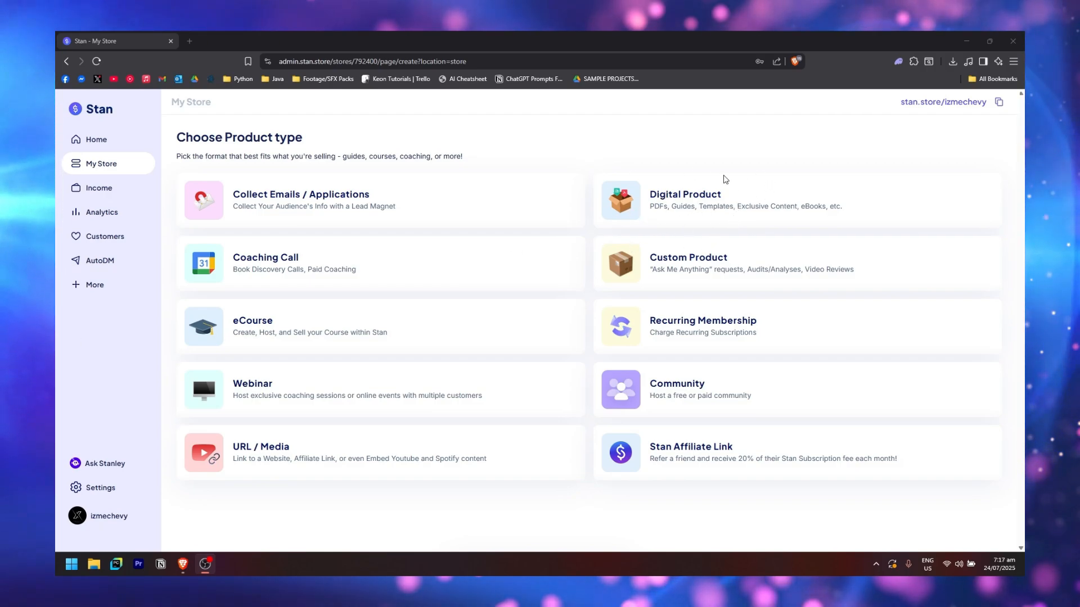
# Create a Digital Product and set its card to Callout style after trying Preview
pyautogui.click(711, 204)
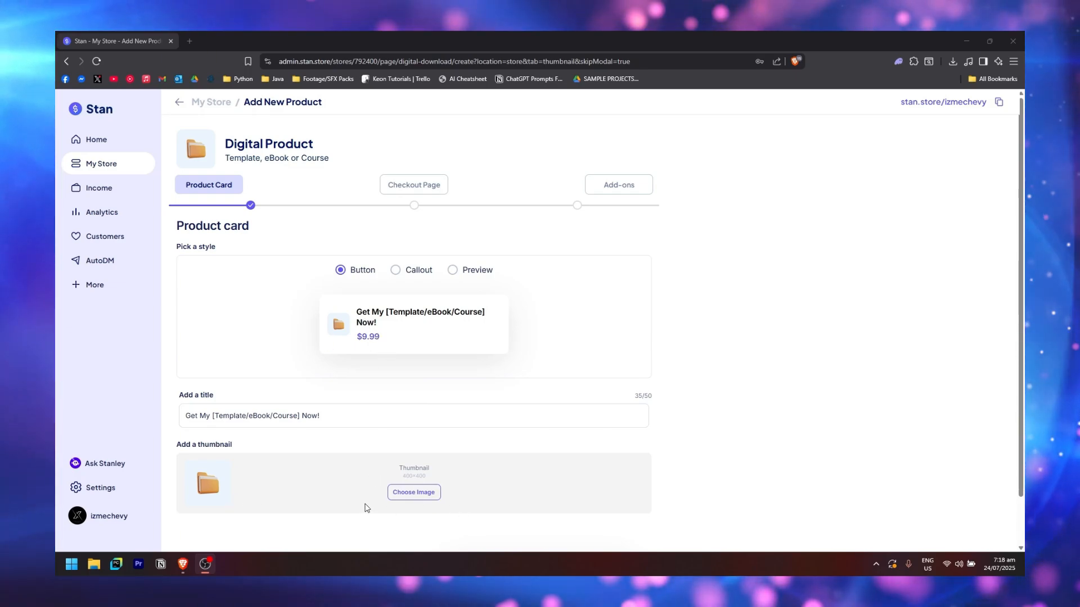
pyautogui.click(396, 270)
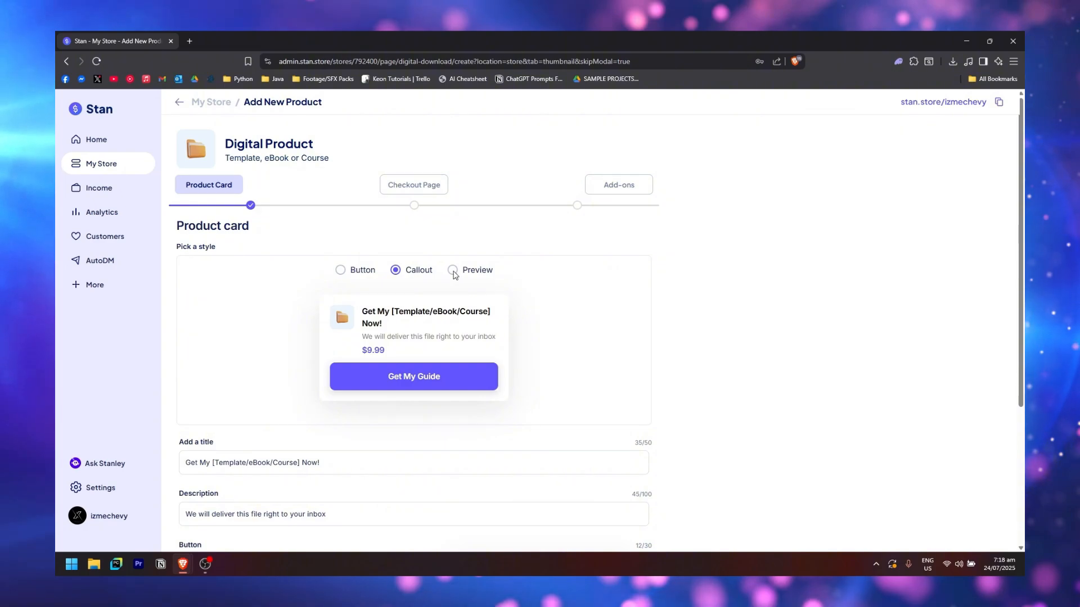
pyautogui.click(453, 271)
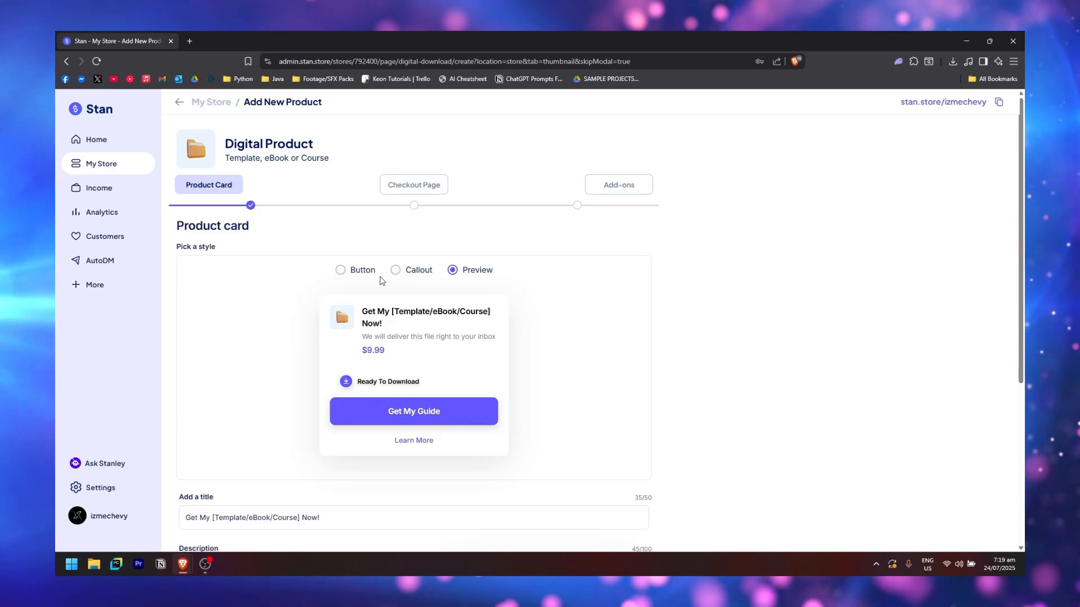
pyautogui.click(397, 270)
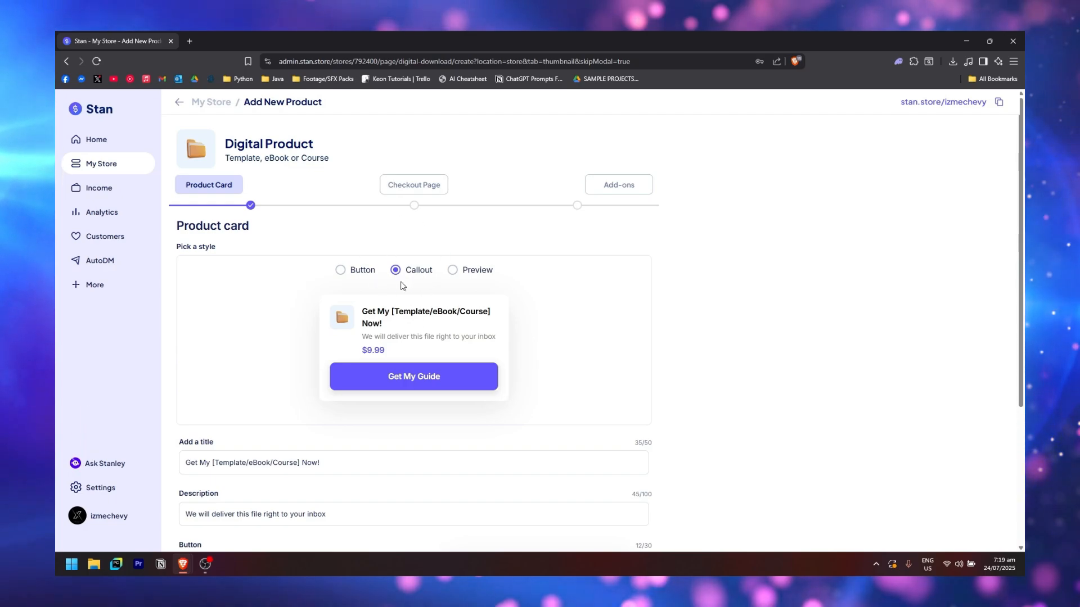
pyautogui.scroll(-4, 315, 293)
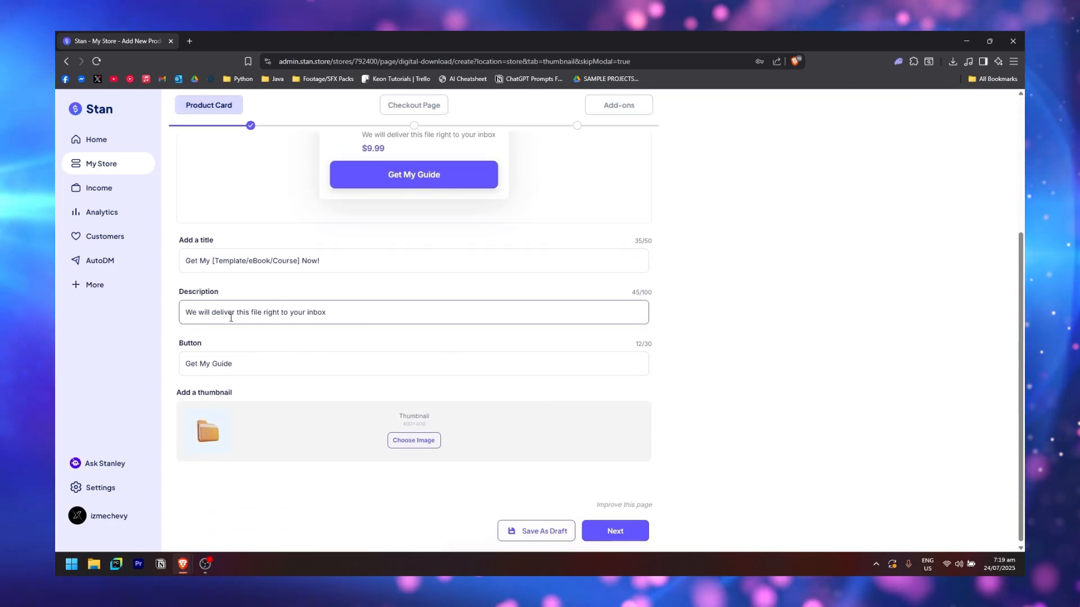
pyautogui.scroll(1, 270, 286)
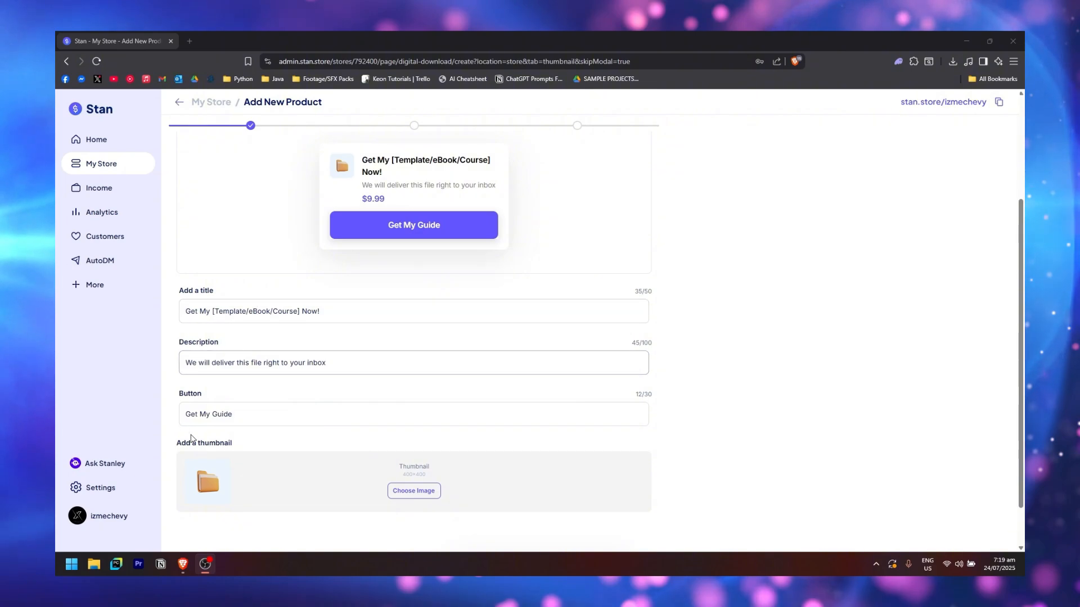
pyautogui.scroll(-1, 186, 345)
pyautogui.scroll(1, 225, 404)
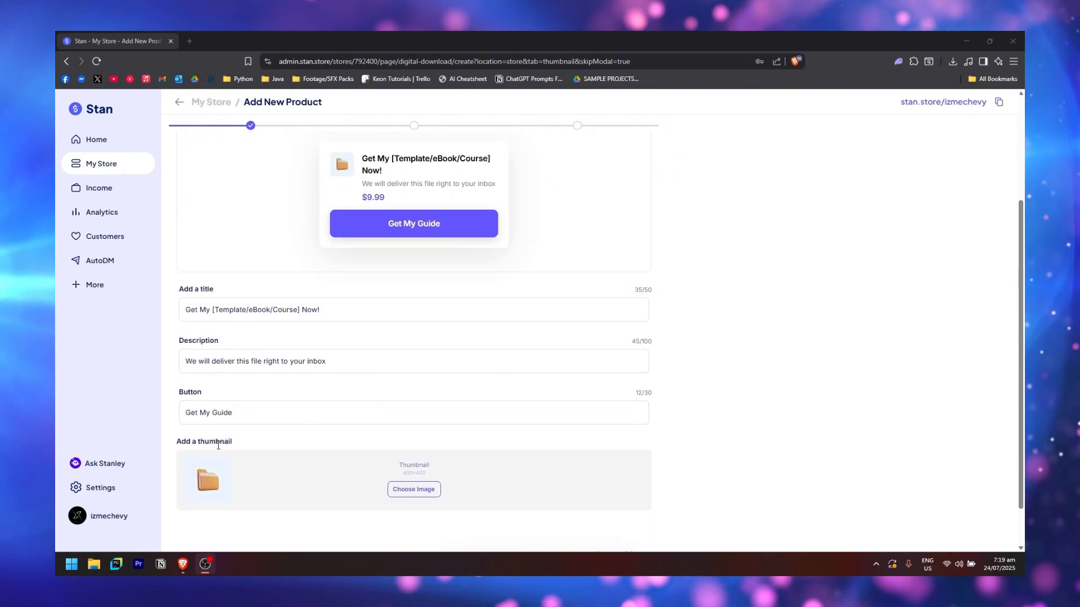
pyautogui.scroll(-1, 197, 449)
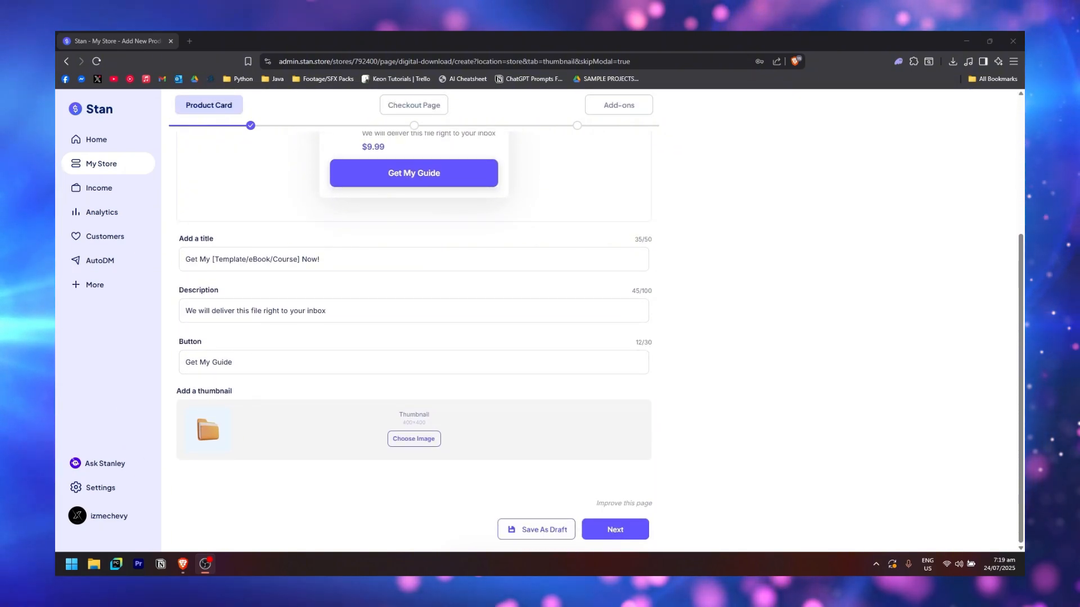
pyautogui.scroll(4, 165, 416)
pyautogui.scroll(-2, 165, 417)
# Replace the placeholder title with 'ChatGPT Prompts For Tiktok Scripts'
pyautogui.moveTo(339, 363); pyautogui.dragTo(128, 349)
pyautogui.moveTo(366, 359); pyautogui.dragTo(168, 365)
pyautogui.write('CH')
pyautogui.press('BackSpace')
pyautogui.write('hat')
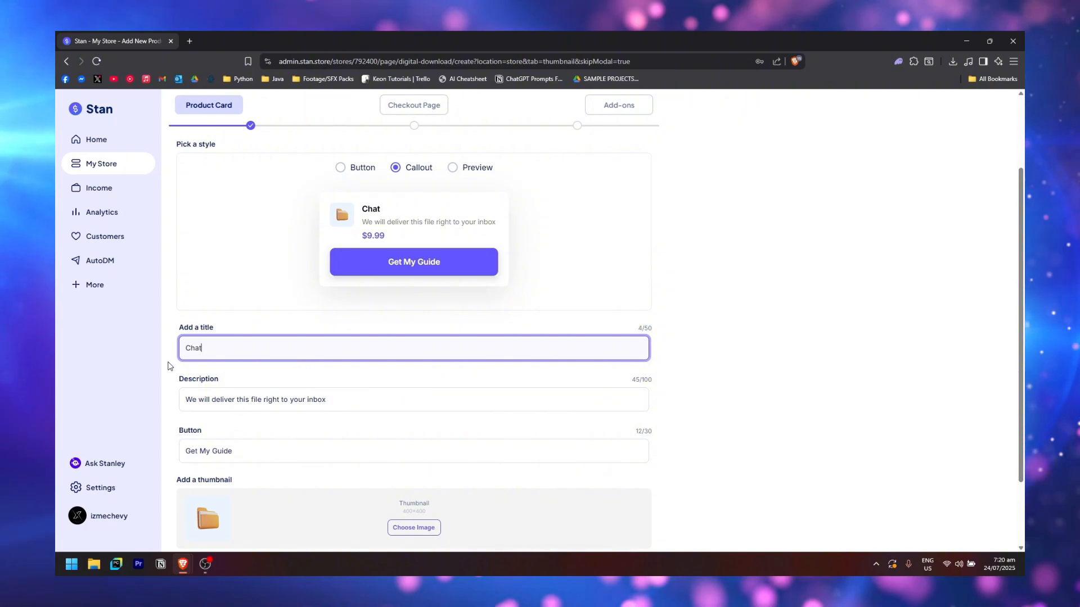
pyautogui.write('GPT Prompts ')
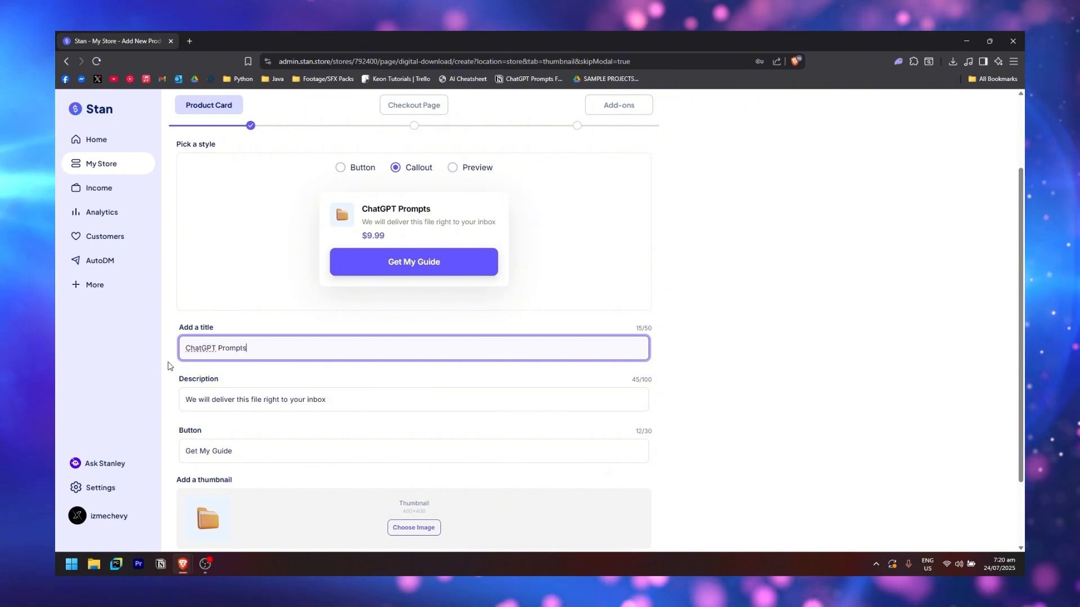
pyautogui.write('For Tiktok Scr')
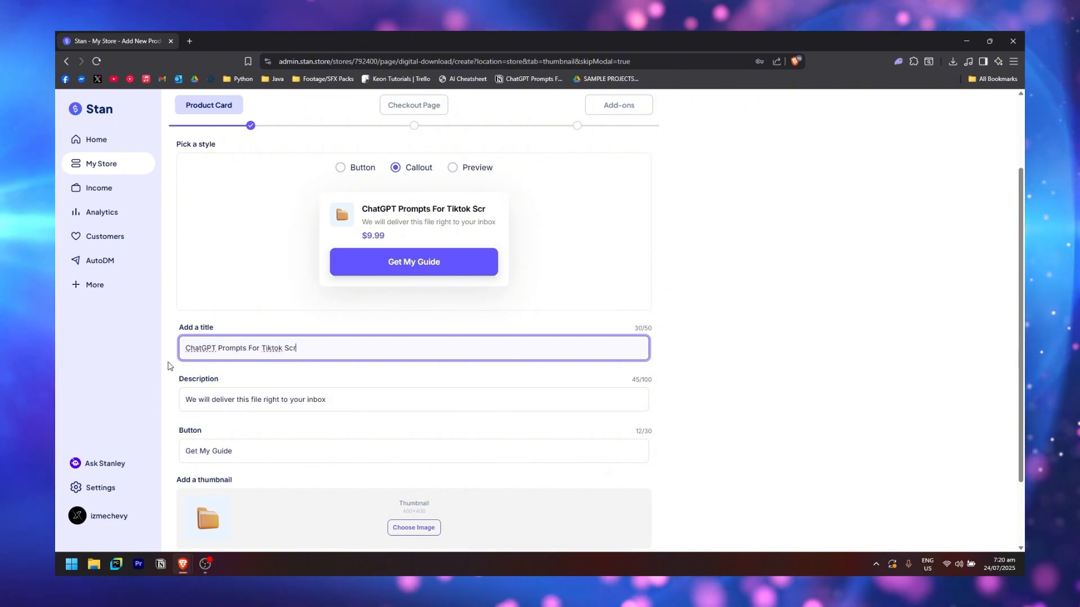
pyautogui.write('ipts')
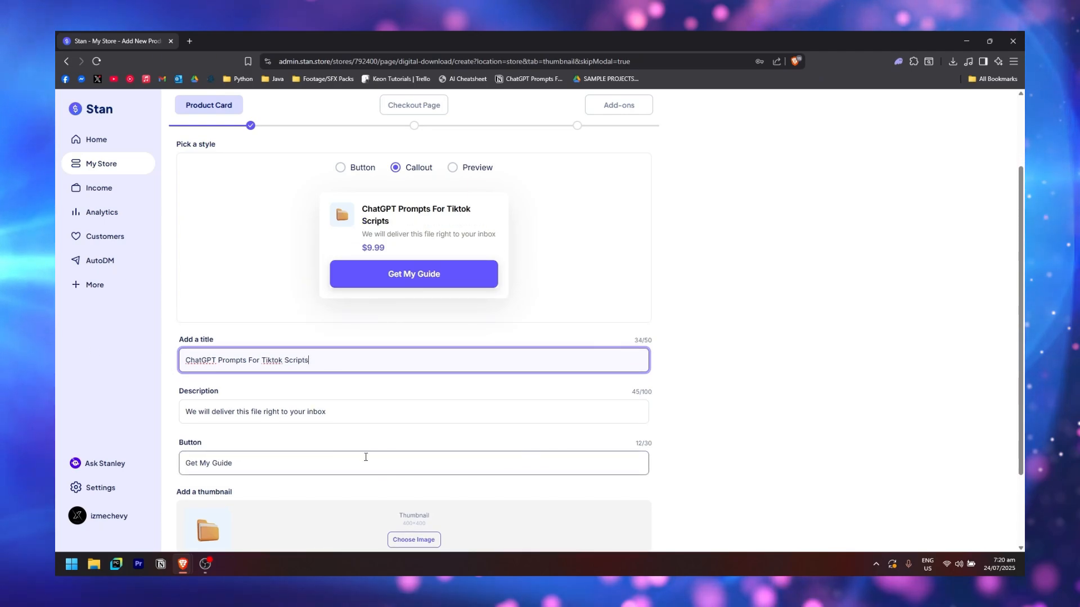
# Upload ChatGPT-Logo.png as the product card thumbnail
pyautogui.scroll(-2, 454, 222)
pyautogui.scroll(1, 240, 353)
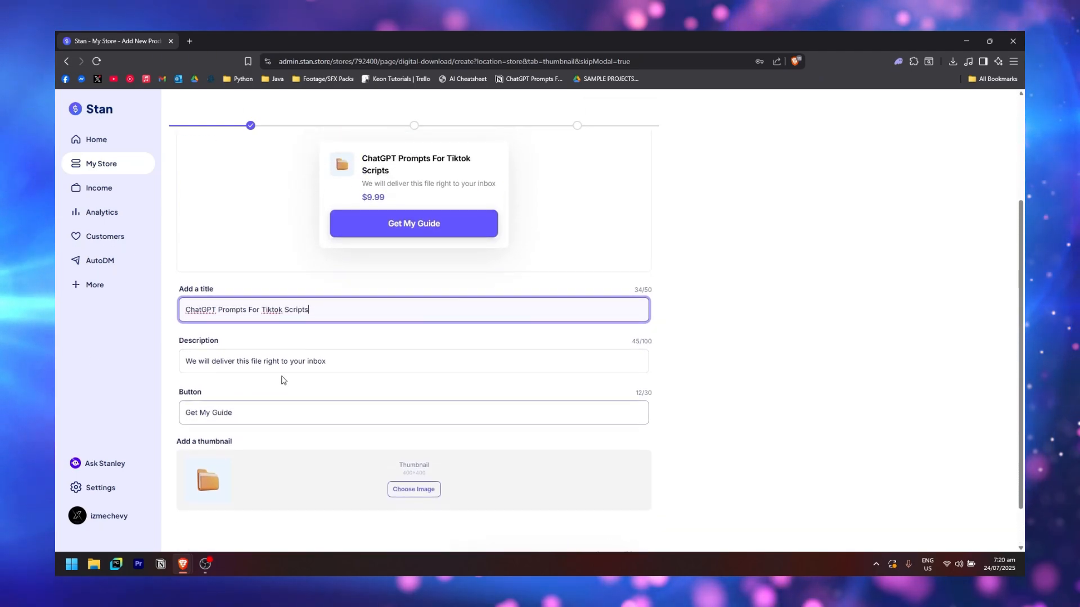
pyautogui.scroll(1, 425, 290)
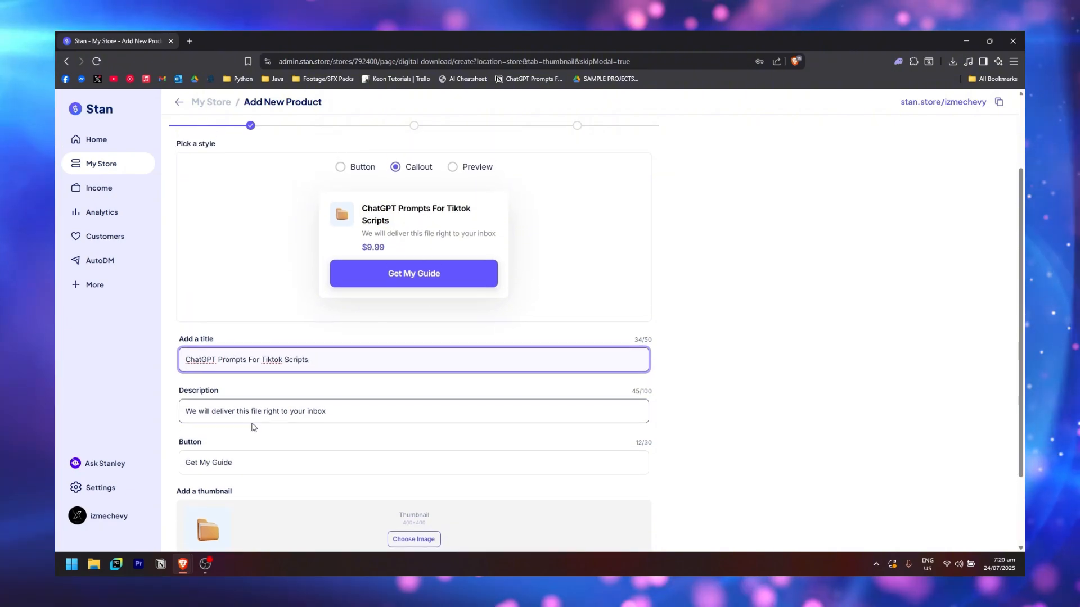
pyautogui.scroll(-1, 656, 345)
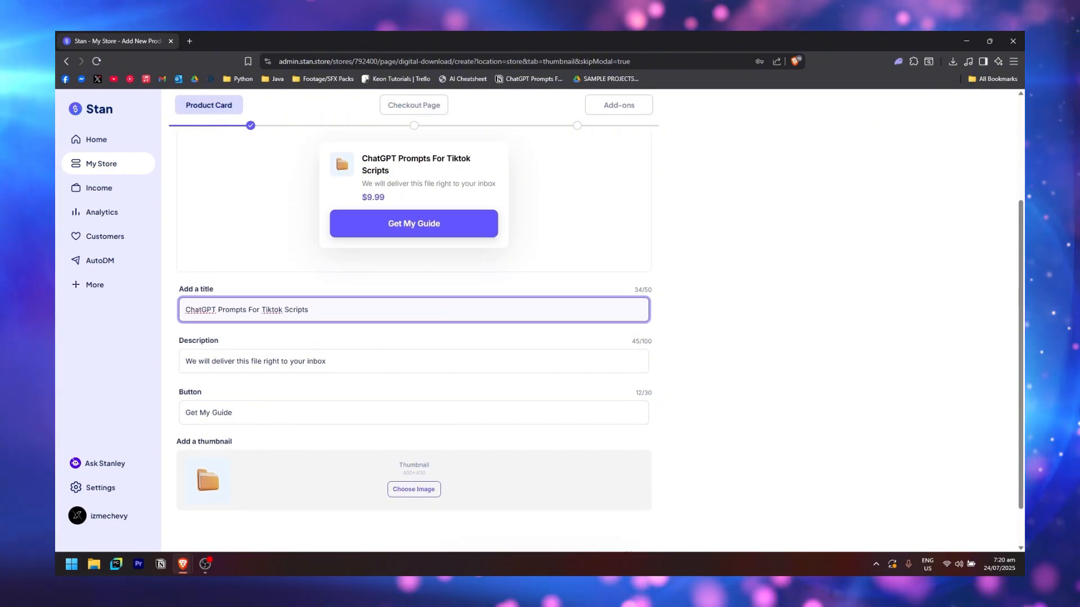
pyautogui.scroll(-1, 437, 456)
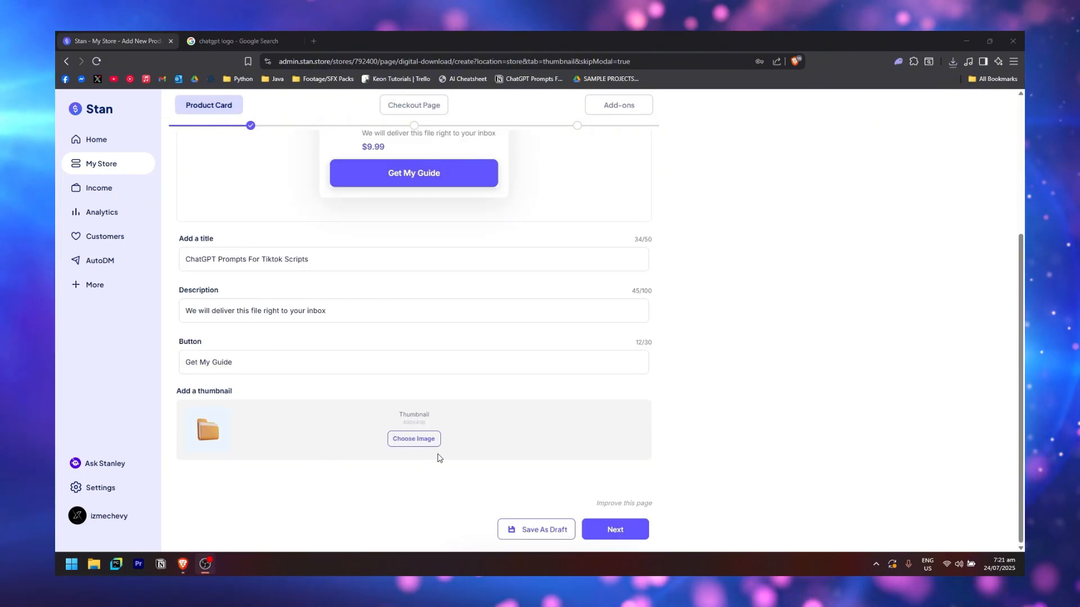
pyautogui.click(423, 440)
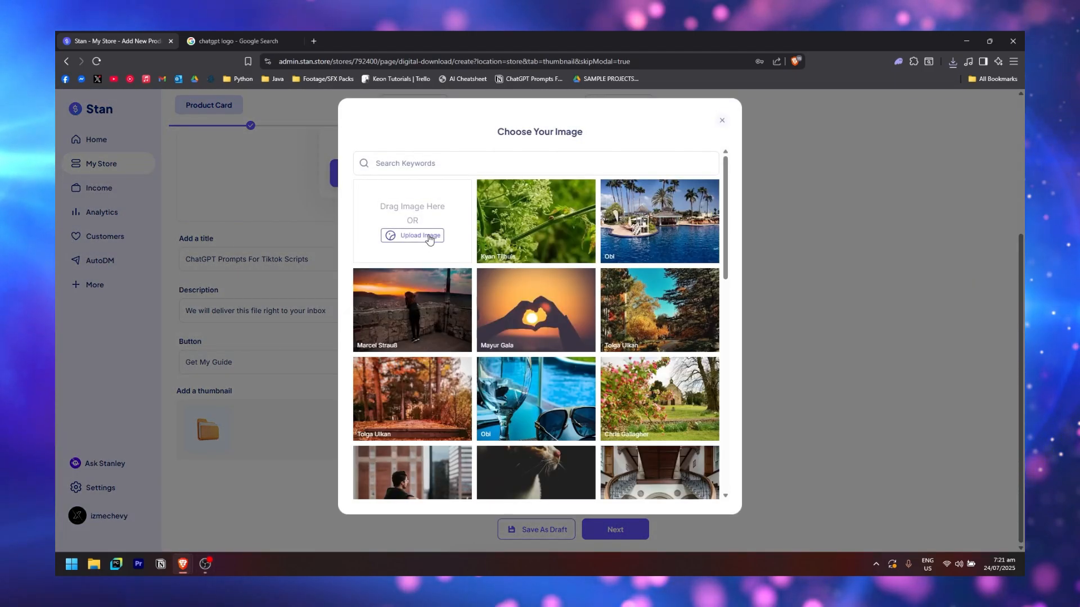
pyautogui.click(428, 236)
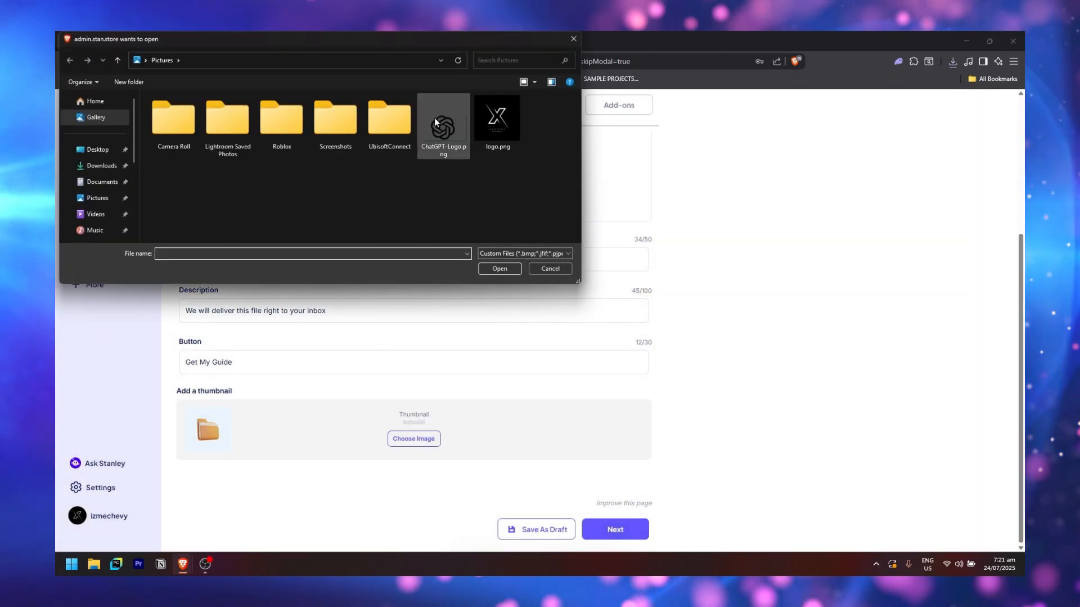
pyautogui.click(435, 122)
pyautogui.click(510, 269)
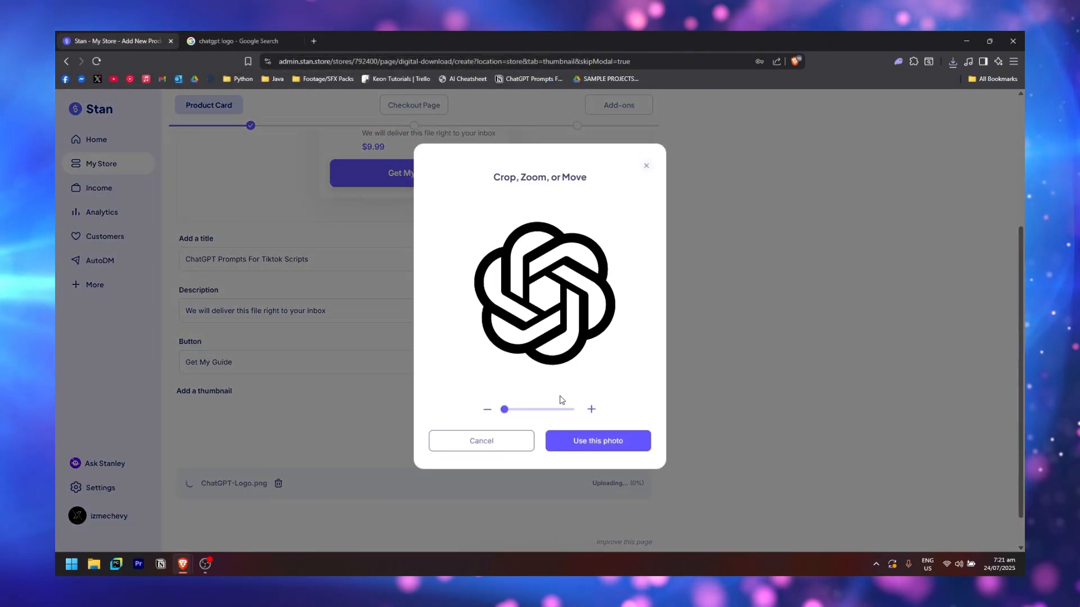
pyautogui.click(612, 441)
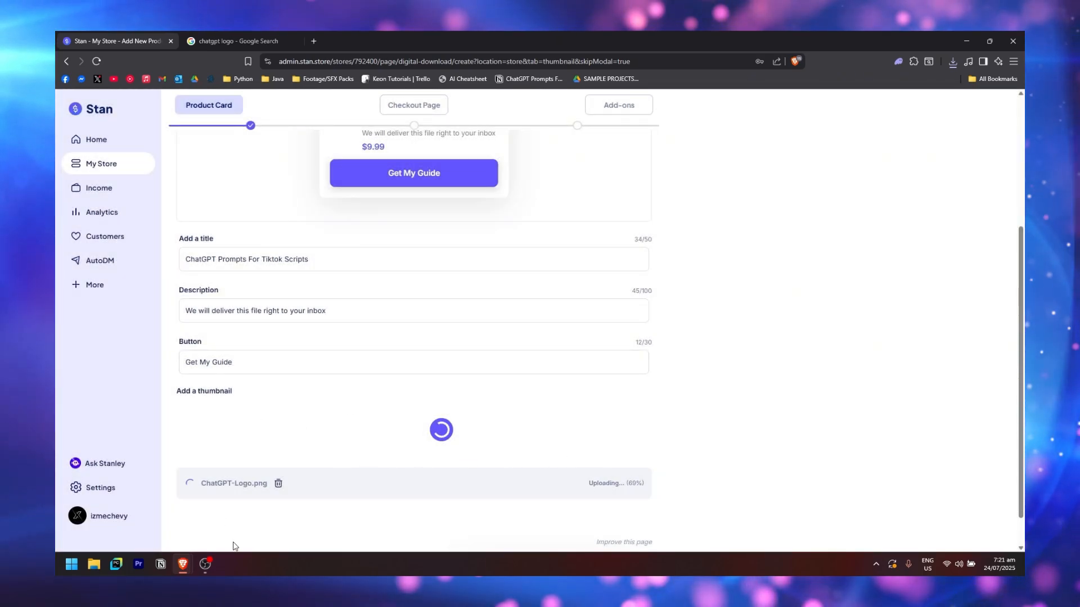
pyautogui.scroll(3, 397, 257)
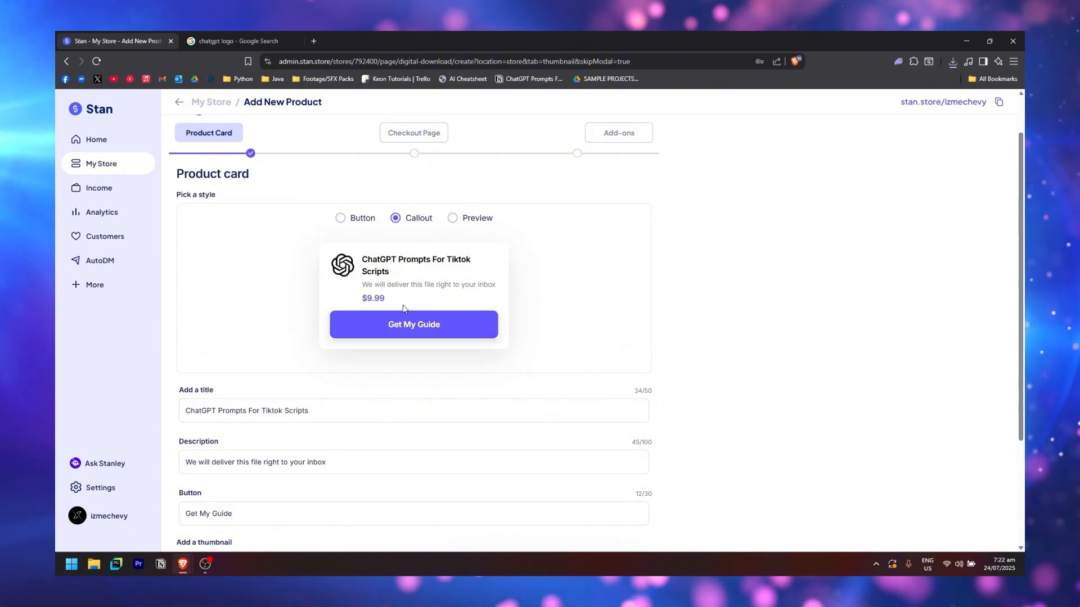
pyautogui.scroll(-3, 572, 394)
# On the Checkout Page, upload productimage.jpg as the product image
pyautogui.click(611, 530)
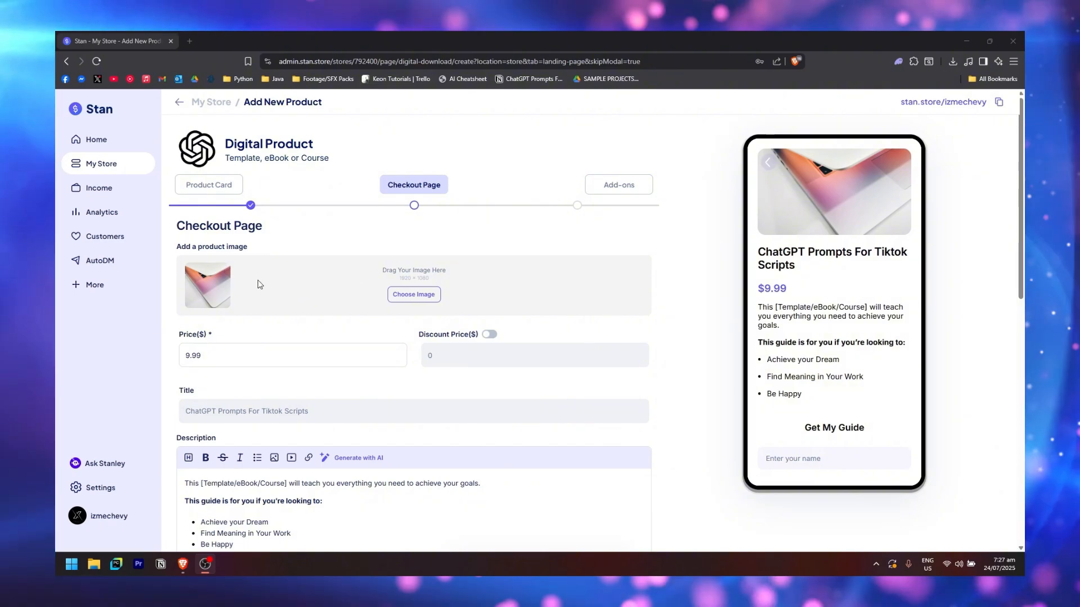
pyautogui.click(427, 301)
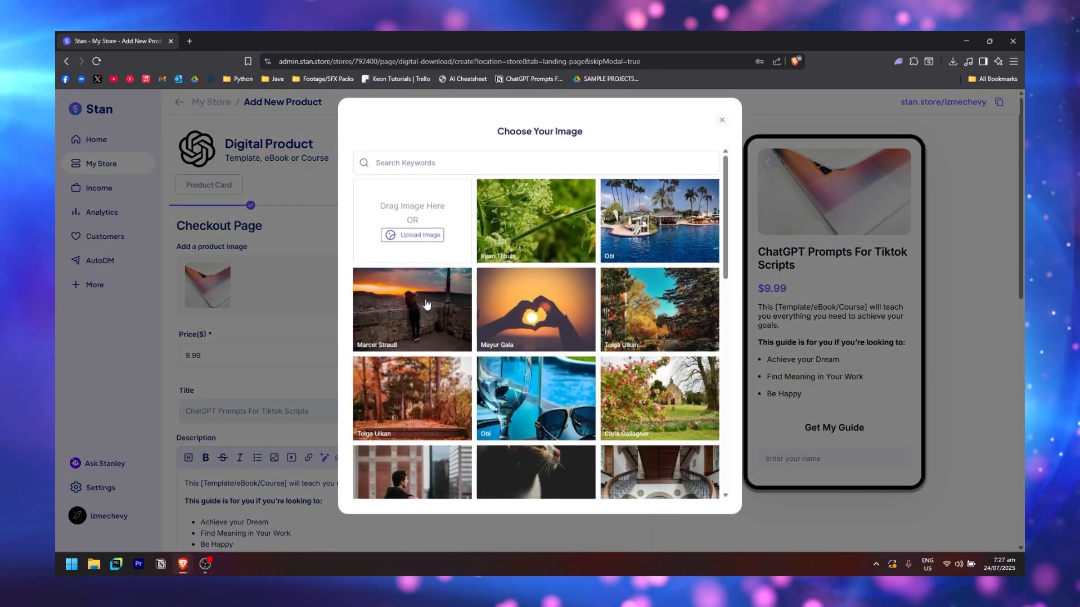
pyautogui.click(425, 231)
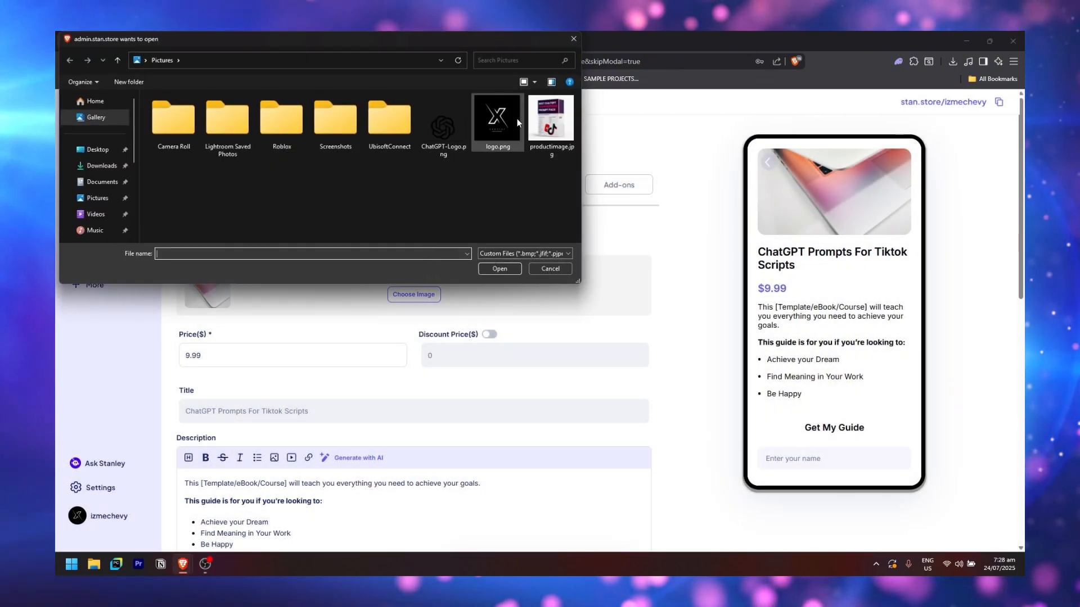
pyautogui.click(550, 121)
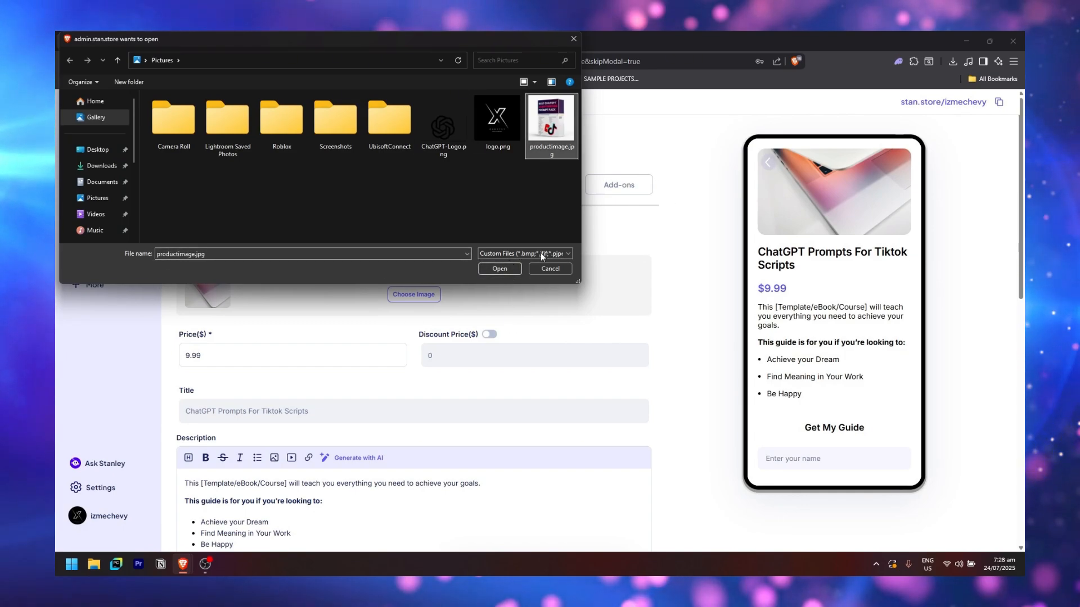
pyautogui.click(506, 271)
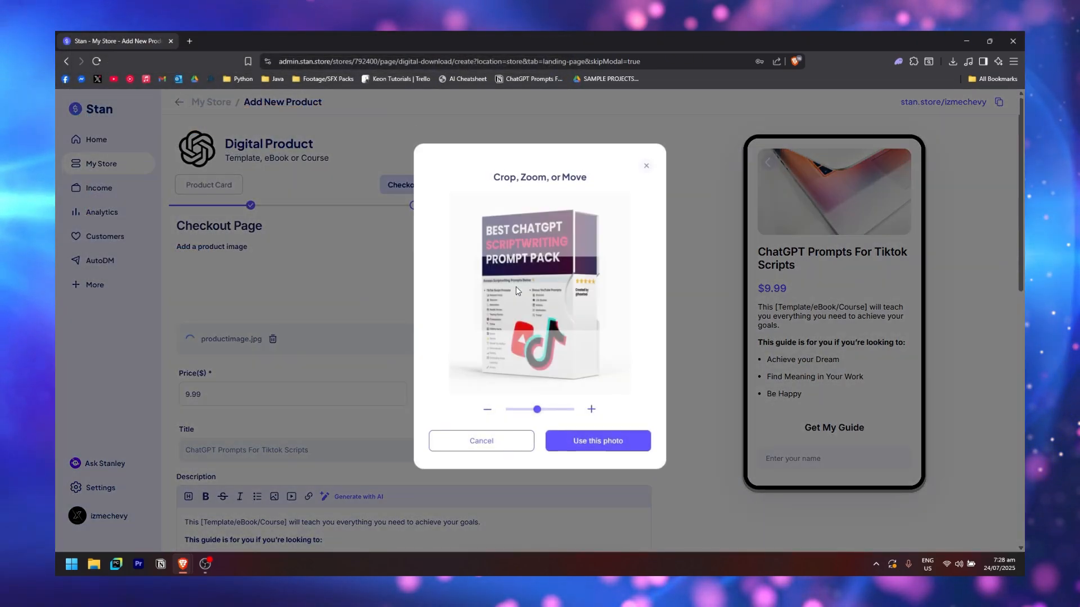
# Reposition the boxed prompt-pack image in the crop and accept it
pyautogui.scroll(-2, 552, 330)
pyautogui.scroll(1, 552, 330)
pyautogui.scroll(2, 551, 332)
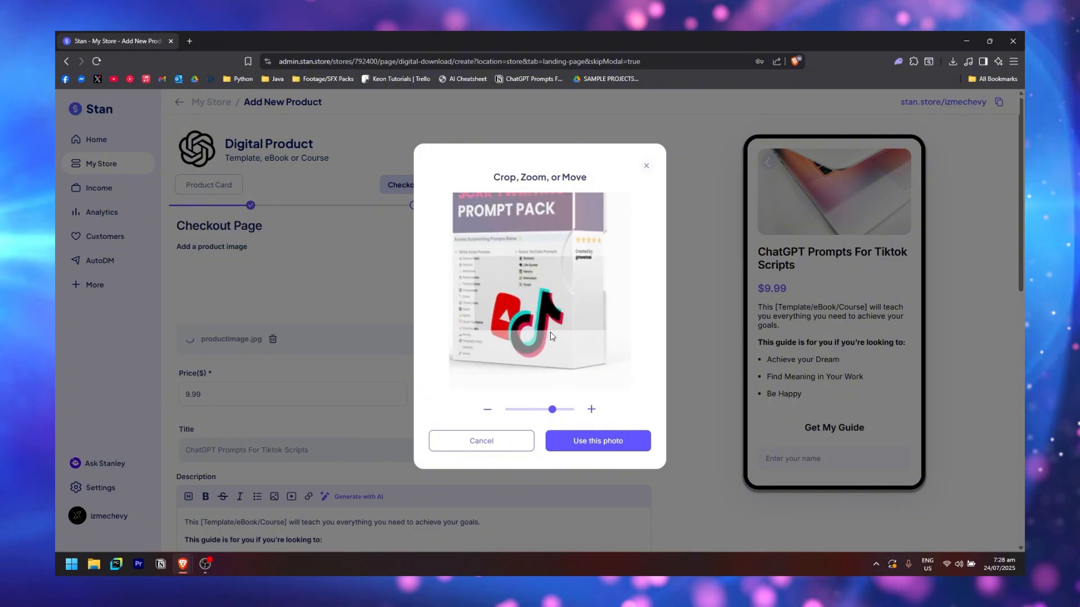
pyautogui.scroll(-3, 551, 332)
pyautogui.moveTo(555, 335); pyautogui.dragTo(554, 323)
pyautogui.click(581, 442)
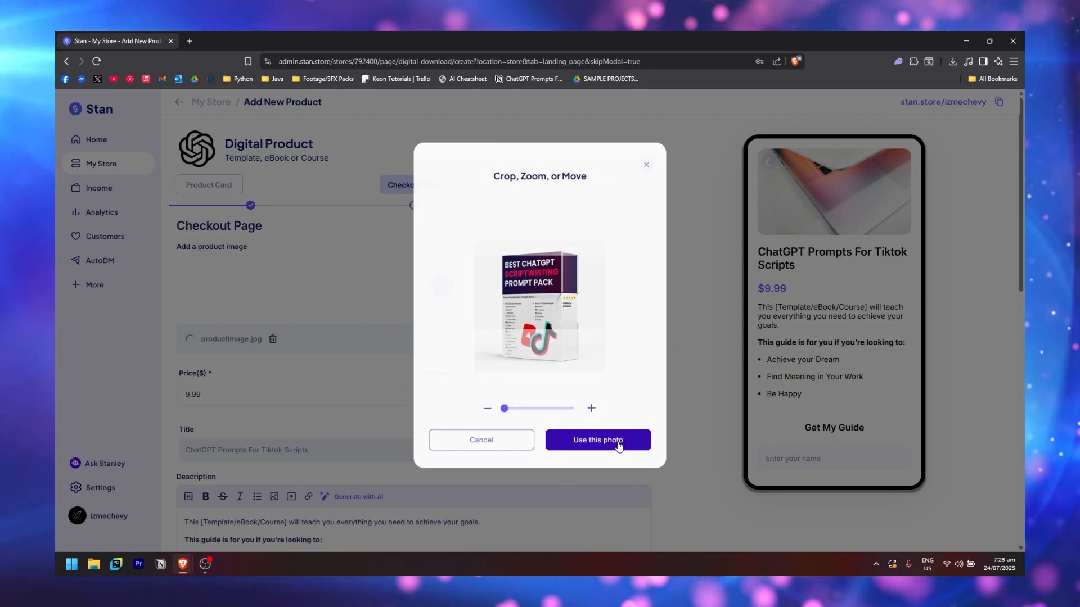
pyautogui.click(631, 441)
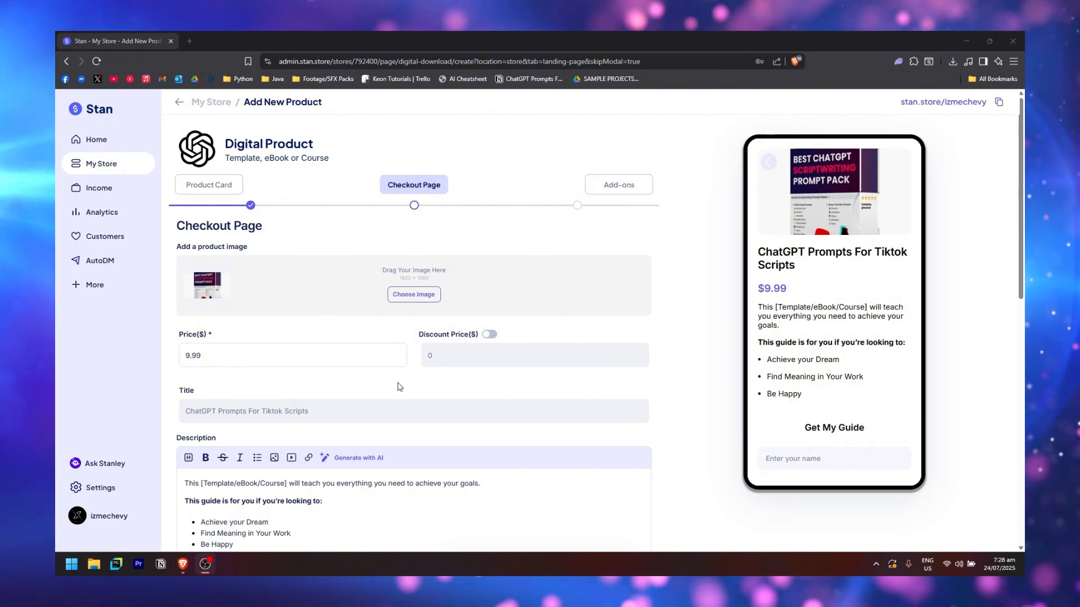
# Set the price to 30.00 and enable a 4.99 discount price
pyautogui.tripleClick(262, 363)
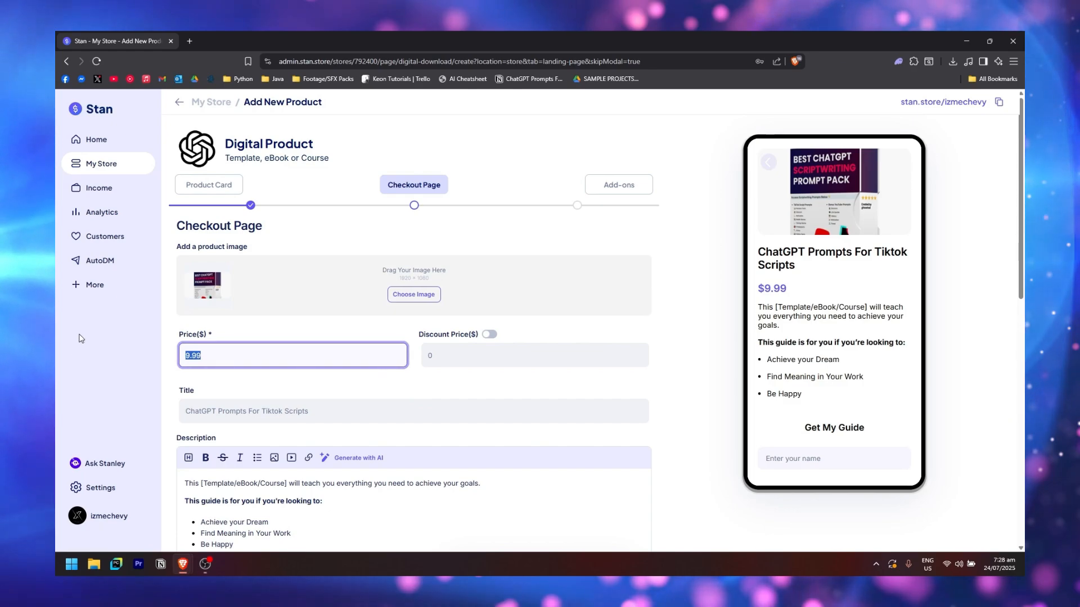
pyautogui.write('30')
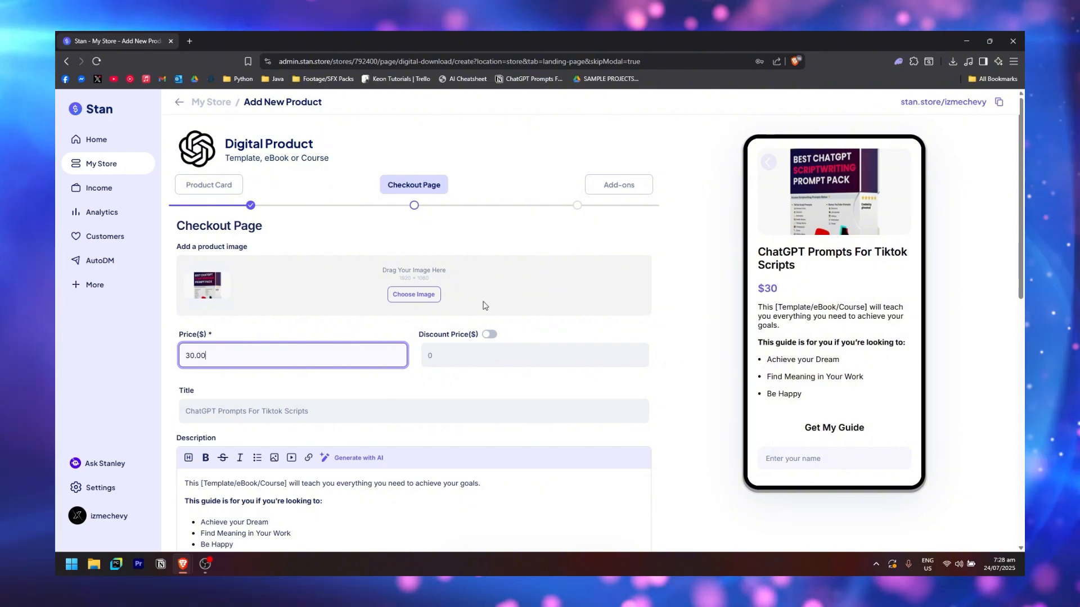
pyautogui.click(490, 334)
pyautogui.click(492, 351)
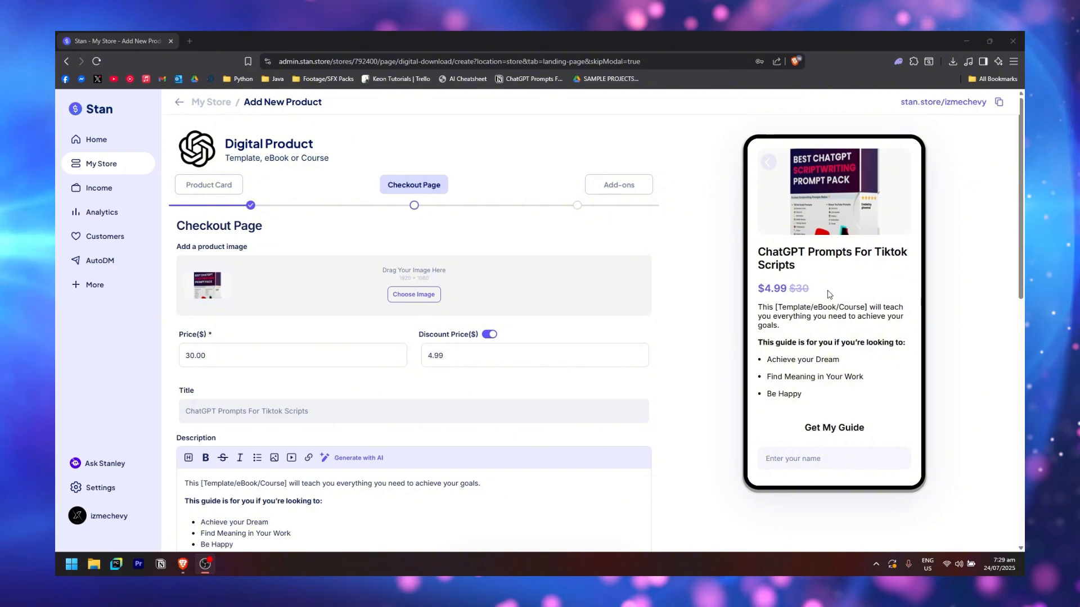
pyautogui.scroll(-3, 475, 291)
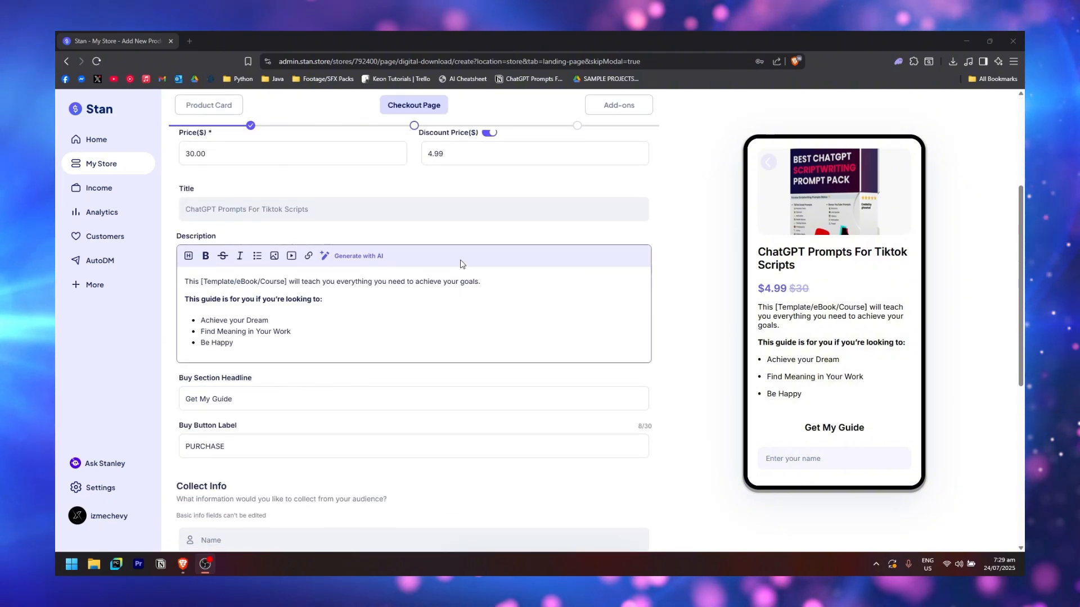
# Generate an AI TikTok sales description from a pasted product summary and review its heading
pyautogui.click(360, 258)
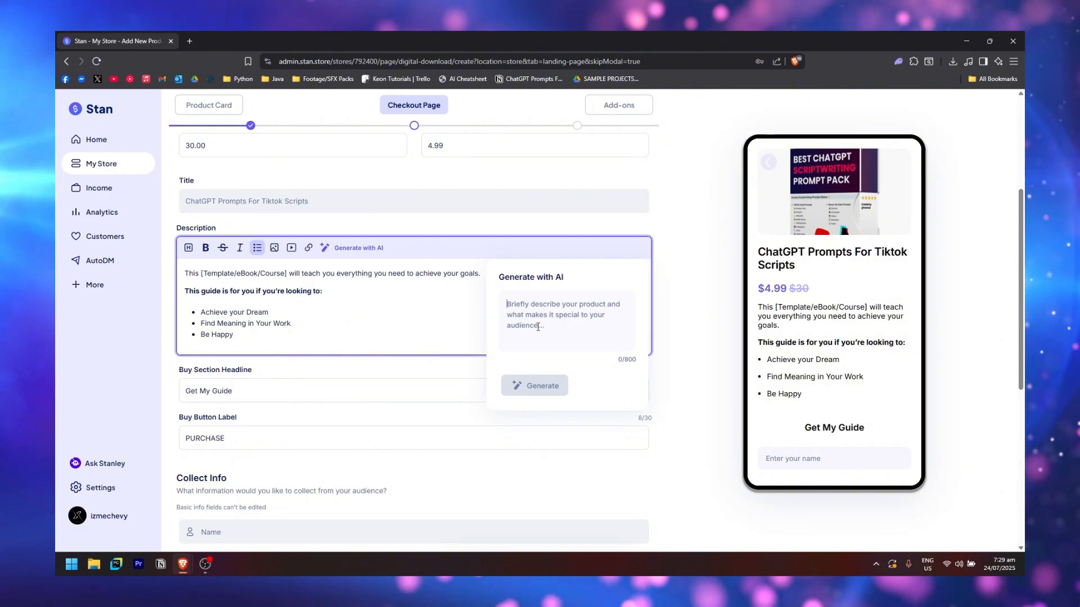
pyautogui.write('My product is a ChatGPT Scriptwriting Prompt Pack for Tiktok')
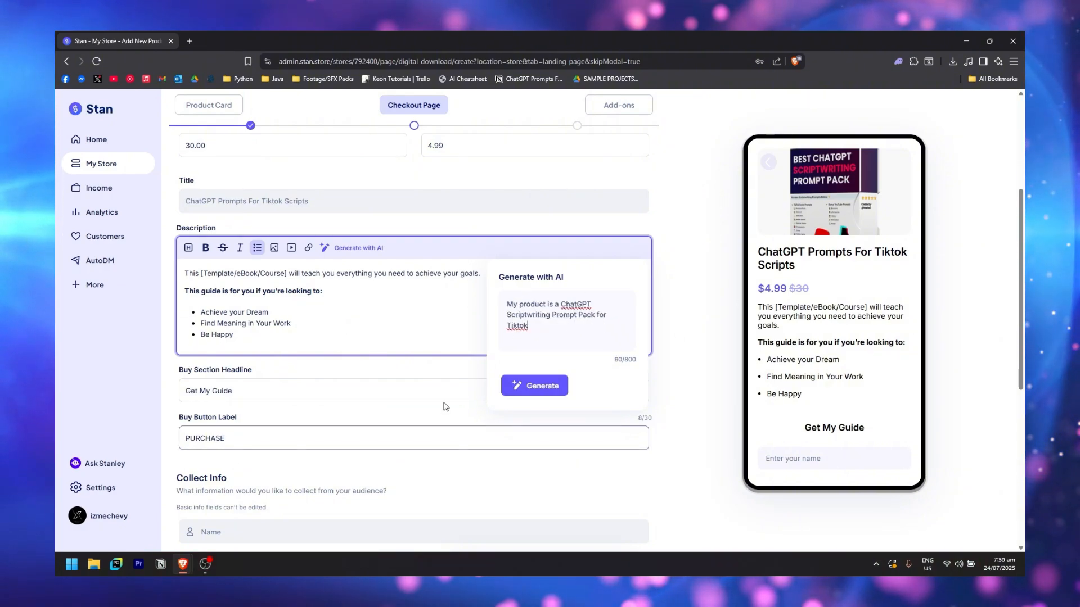
pyautogui.click(544, 394)
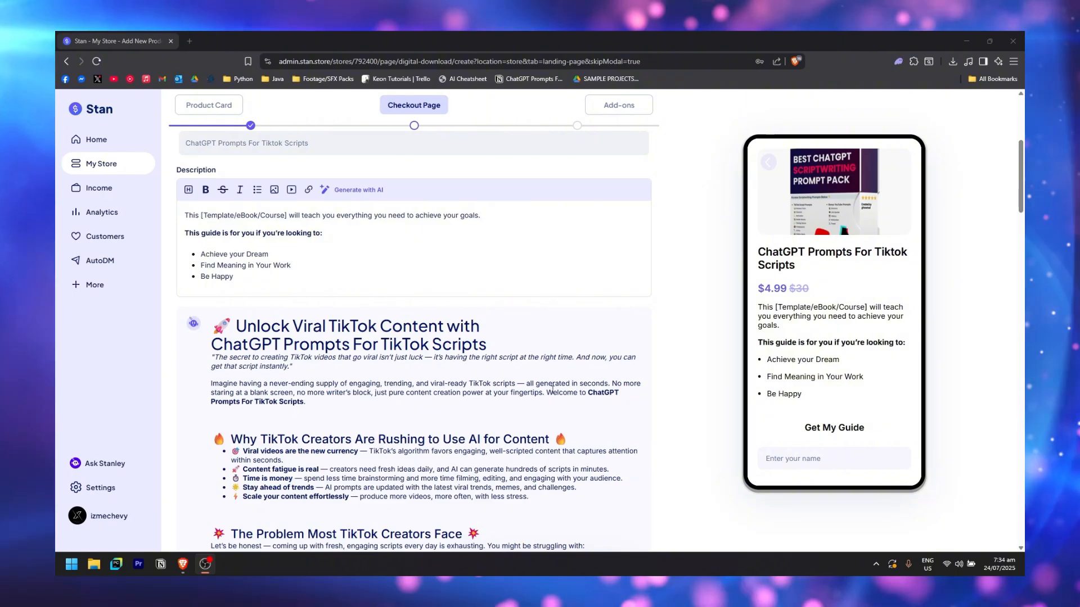
pyautogui.scroll(-2, 382, 432)
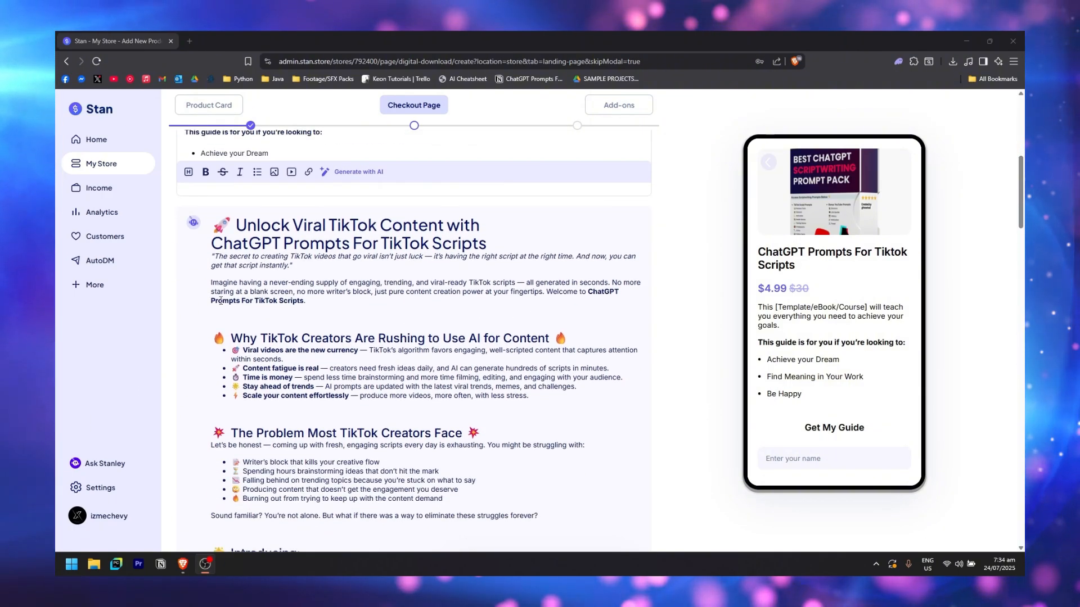
pyautogui.scroll(-15, 425, 303)
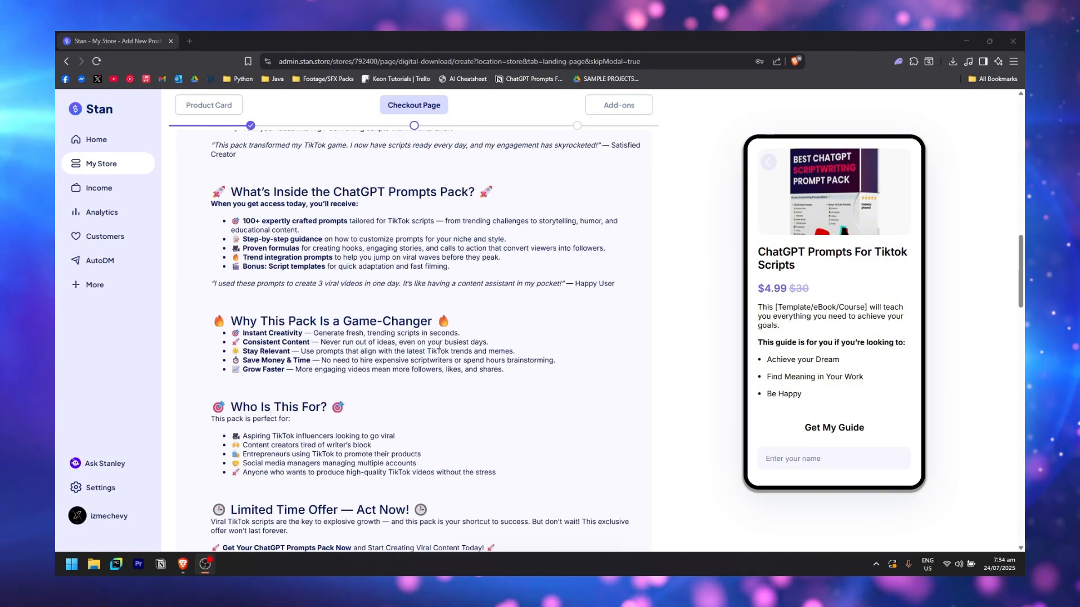
pyautogui.scroll(-10, 340, 332)
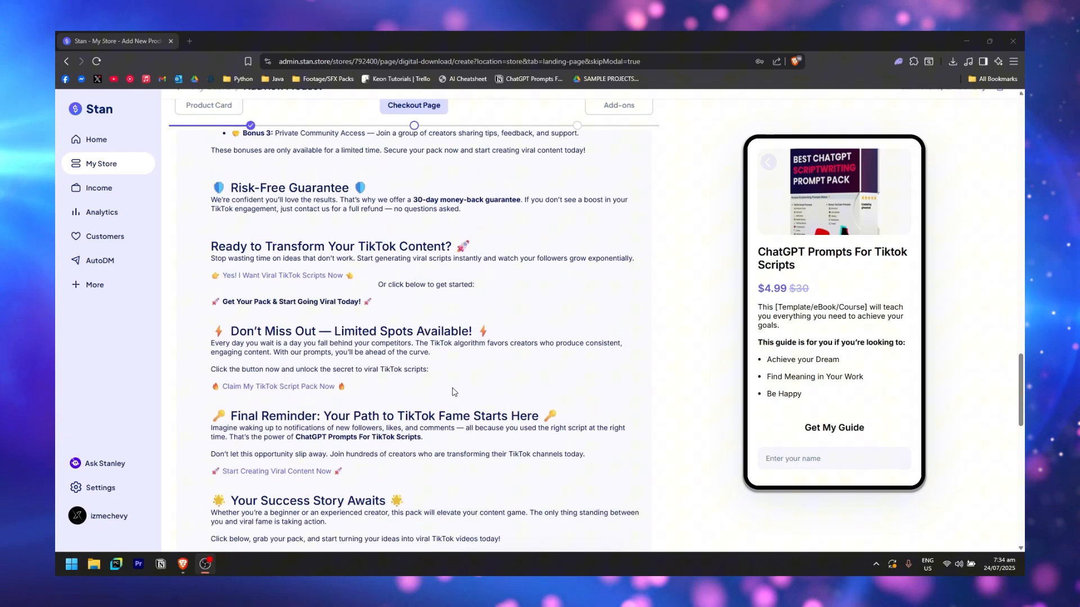
pyautogui.scroll(-5, 585, 462)
pyautogui.scroll(20, 287, 236)
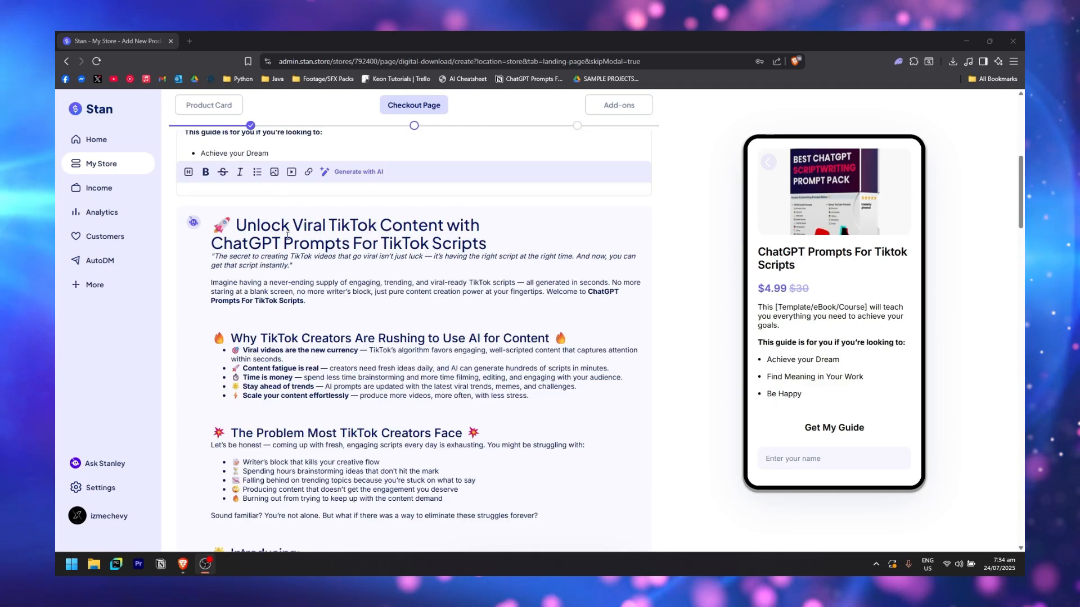
pyautogui.moveTo(212, 225); pyautogui.dragTo(447, 242)
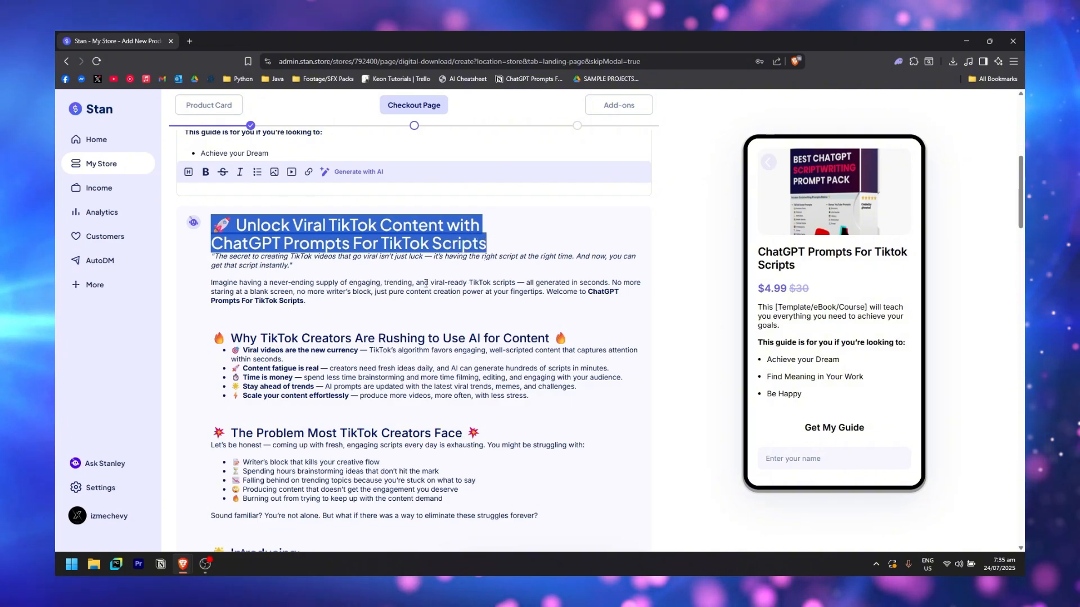
pyautogui.moveTo(212, 225); pyautogui.dragTo(338, 269)
pyautogui.hotkey('ctrl', 'c')
pyautogui.scroll(5, 338, 270)
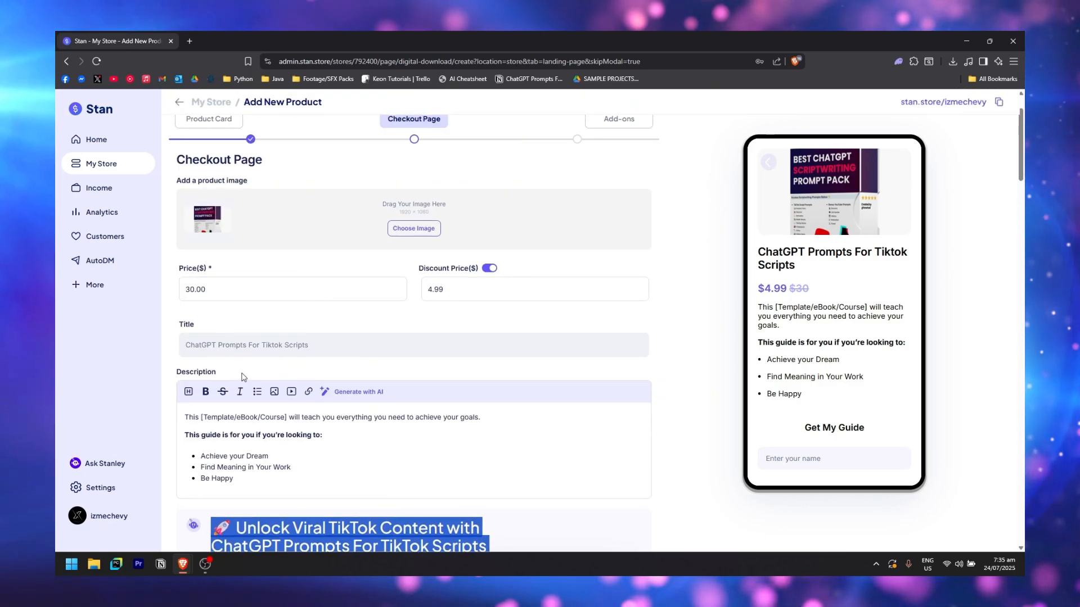
# Paste the 'Unlock Viral TikTok Content…' copy over the description and review the checkout form
pyautogui.scroll(-3, 338, 269)
pyautogui.moveTo(233, 327); pyautogui.dragTo(186, 264)
pyautogui.hotkey('ctrl', 'v')
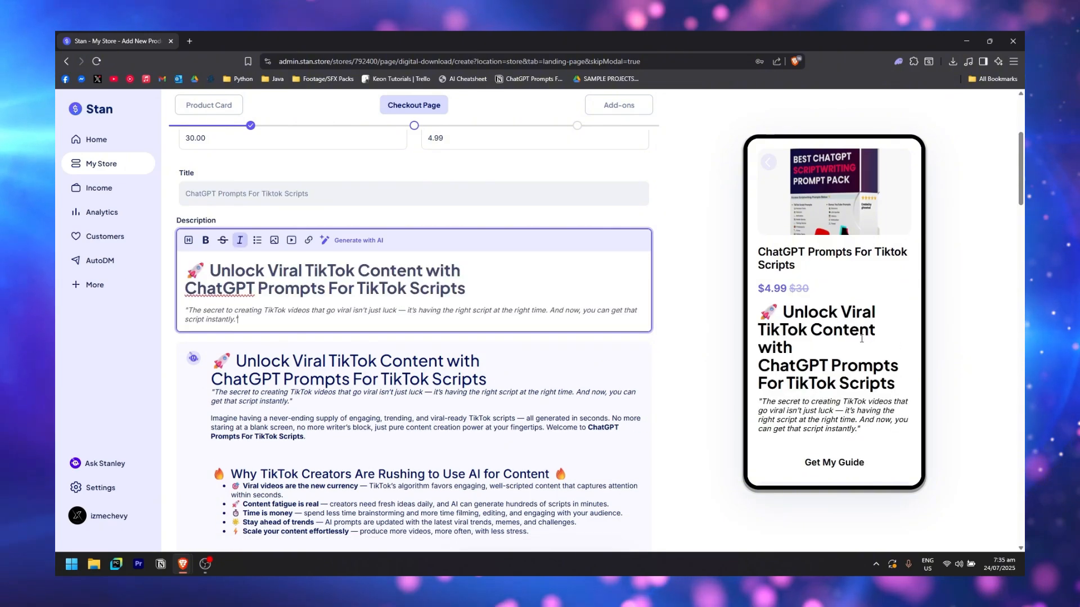
pyautogui.scroll(-15, 371, 345)
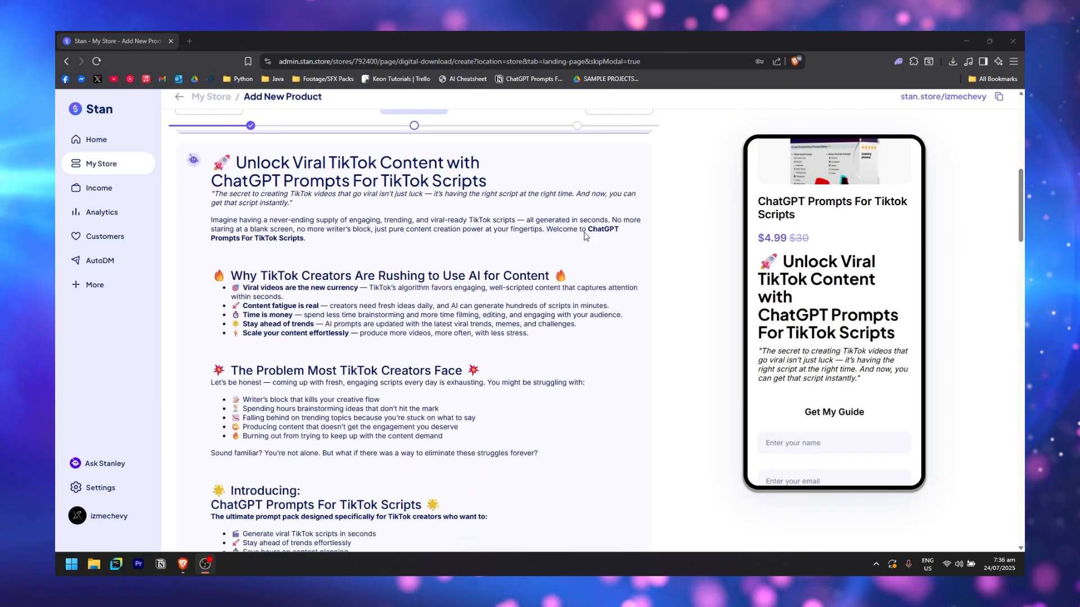
pyautogui.scroll(-10, 425, 279)
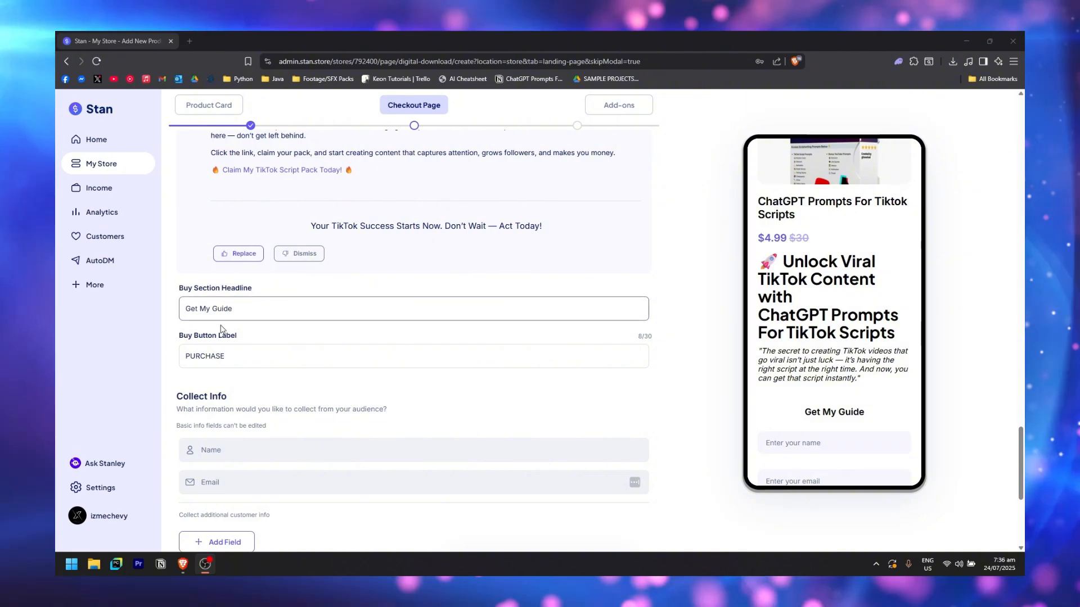
pyautogui.scroll(-1, 220, 329)
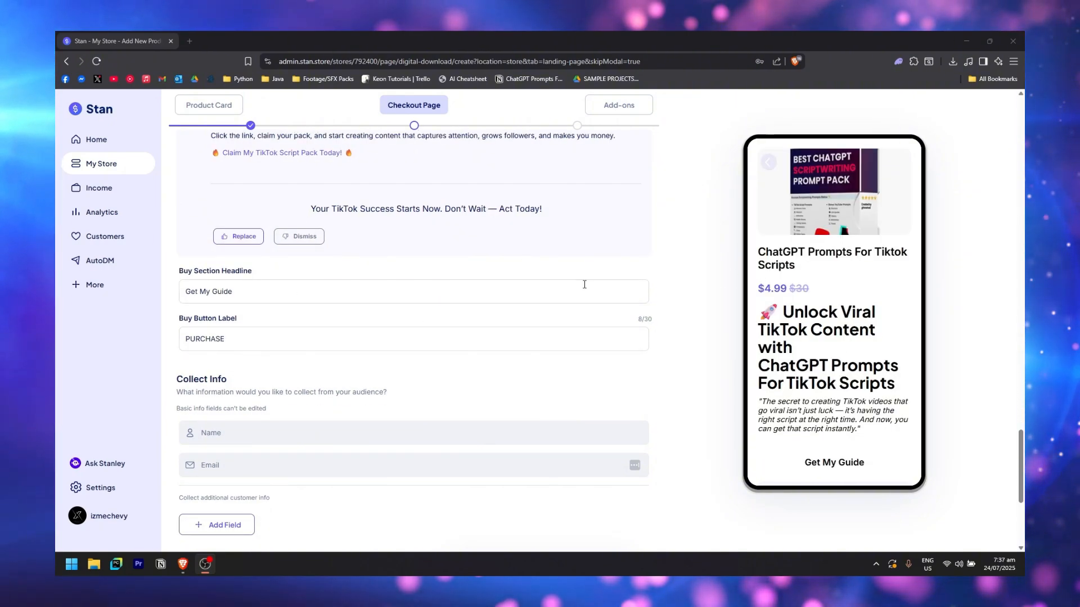
pyautogui.scroll(-2, 584, 284)
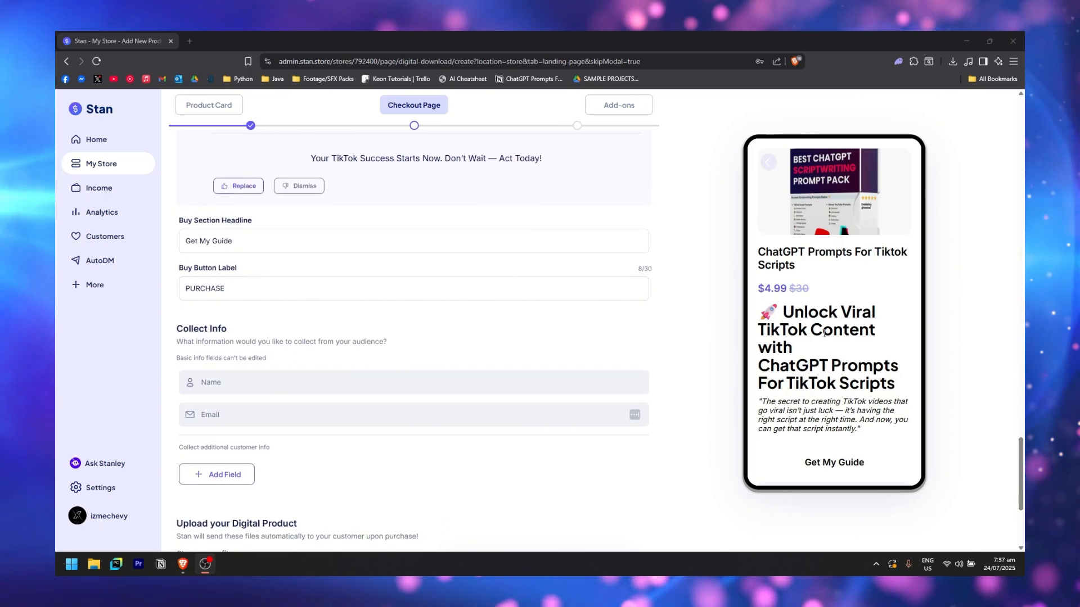
pyautogui.scroll(-5, 848, 338)
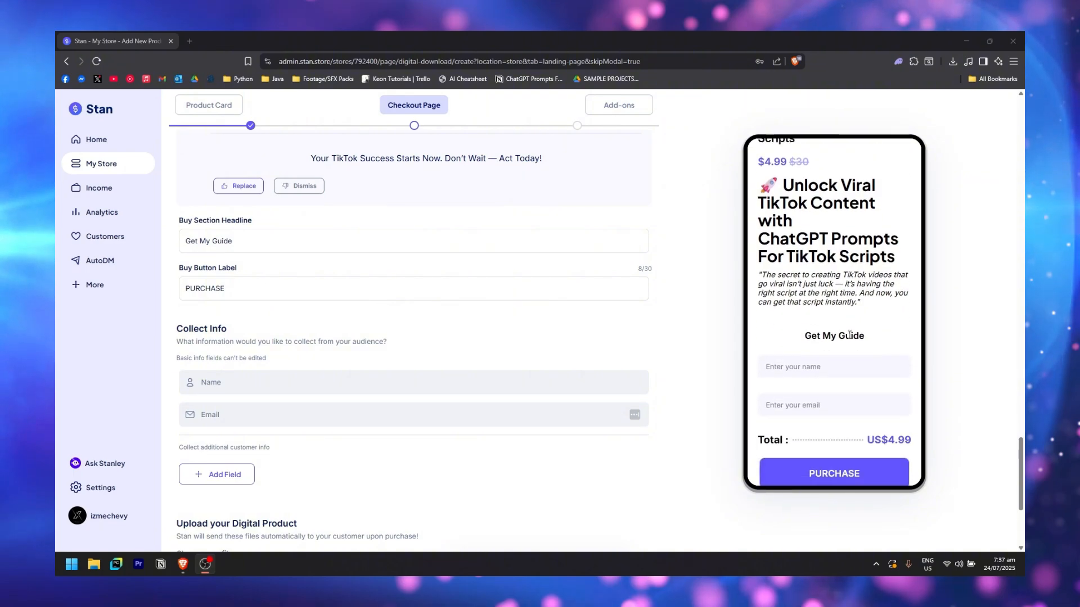
pyautogui.scroll(2, 678, 347)
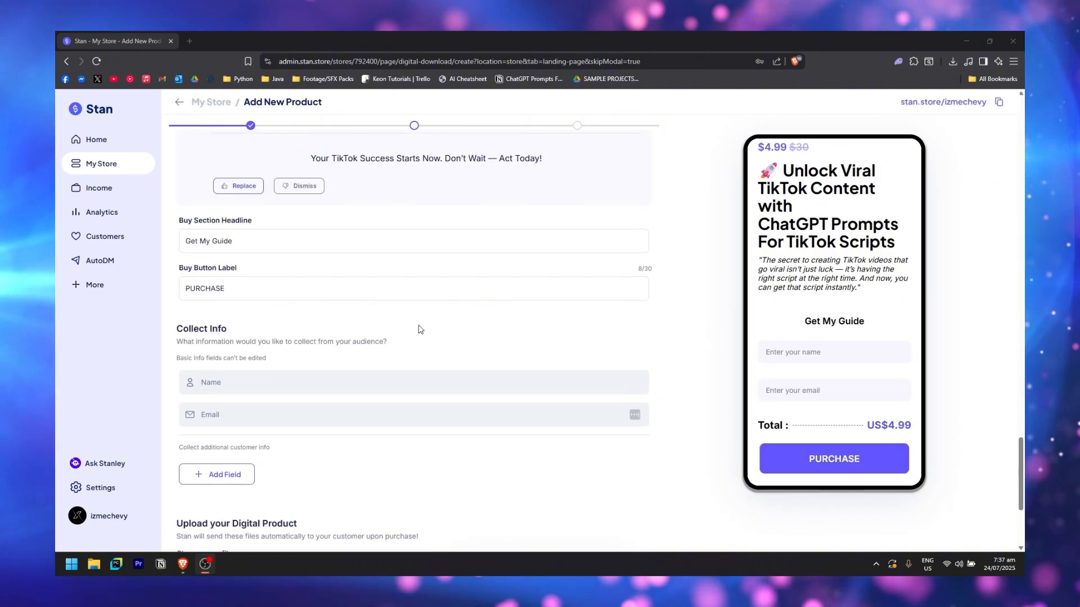
pyautogui.scroll(-1, 284, 215)
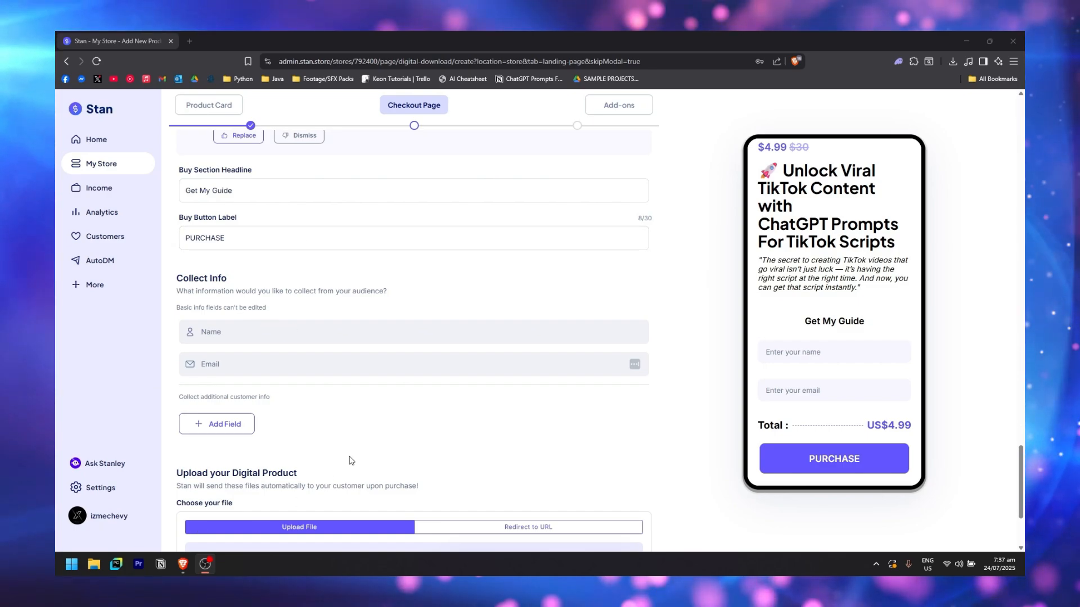
pyautogui.scroll(-1, 315, 416)
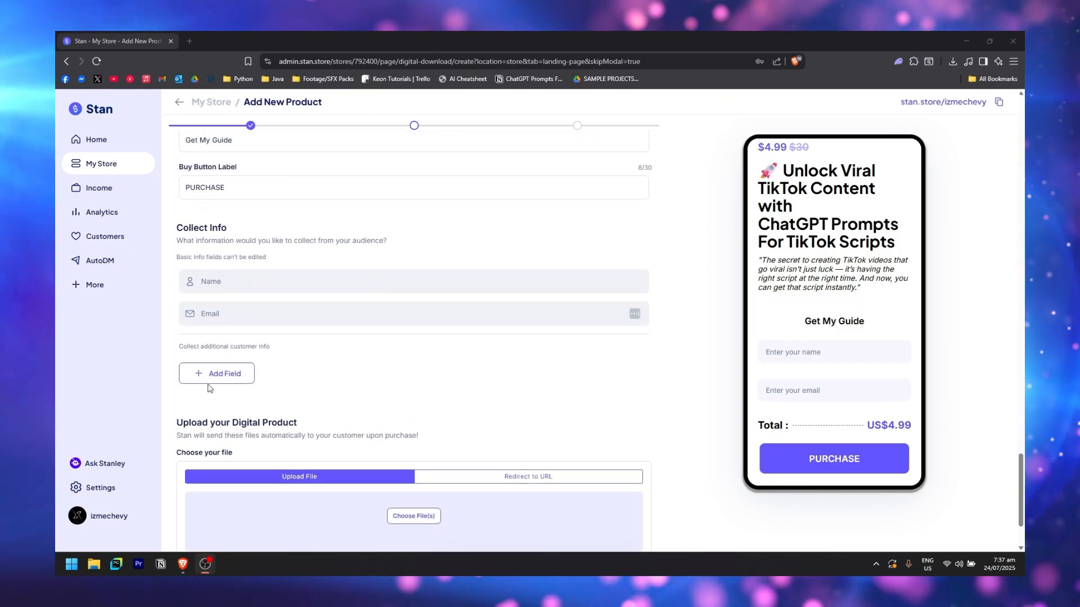
pyautogui.click(236, 379)
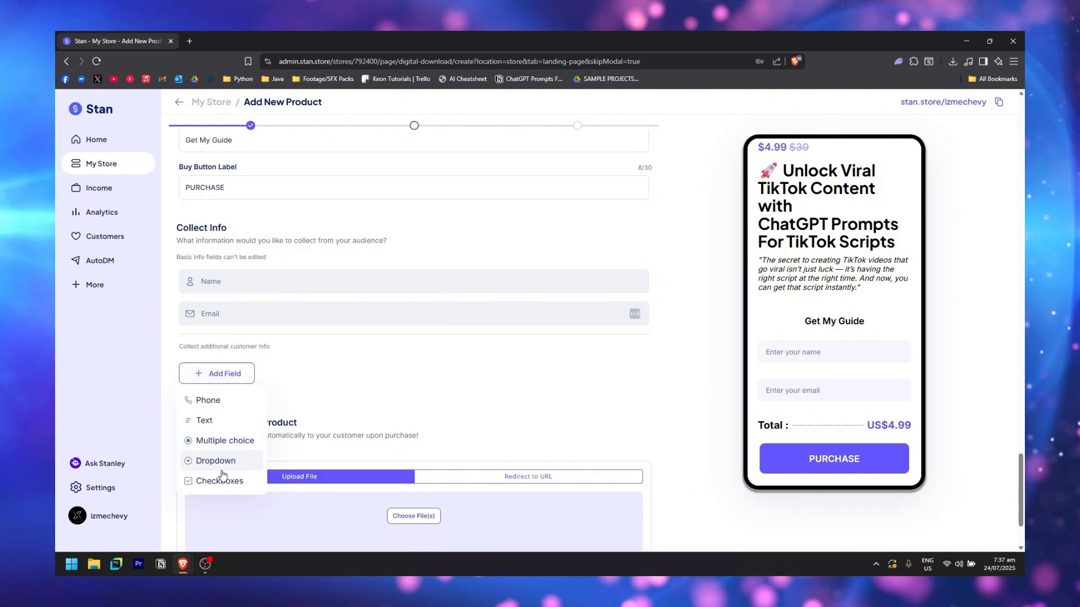
pyautogui.click(605, 351)
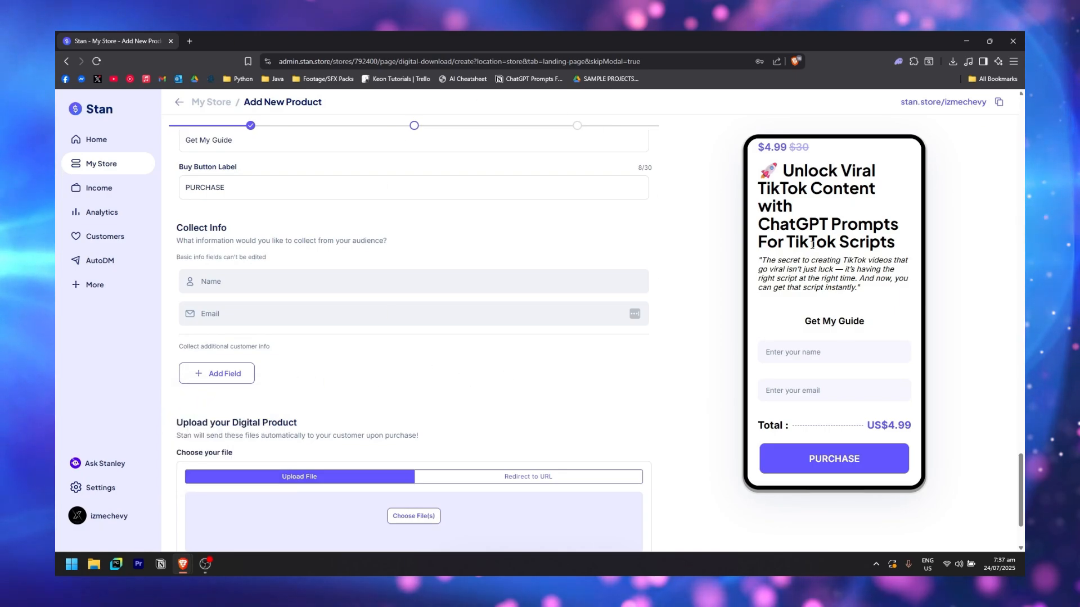
pyautogui.scroll(-1, 299, 366)
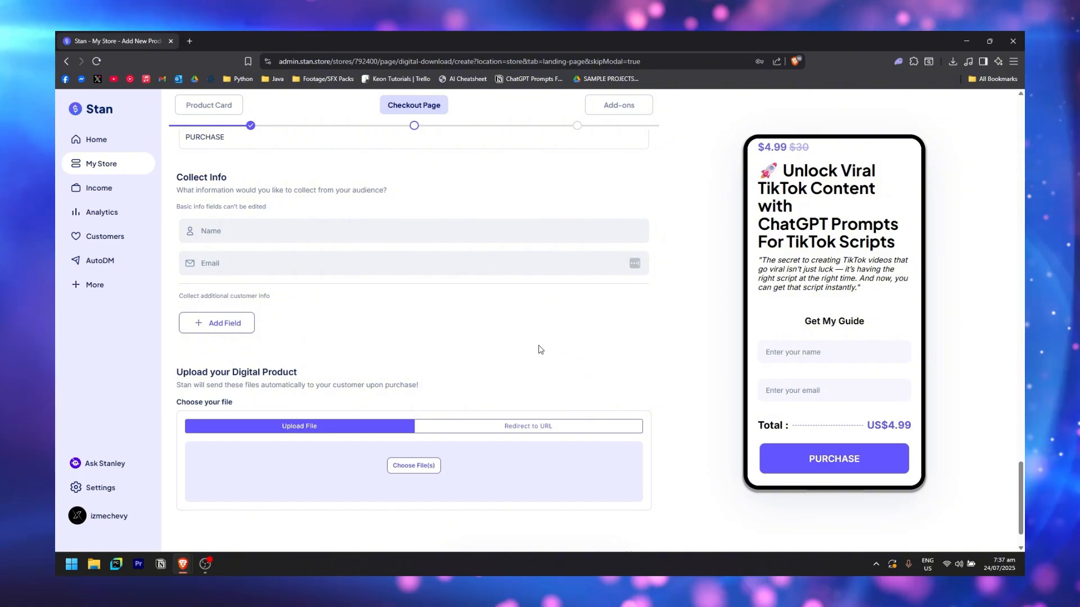
pyautogui.scroll(-1, 335, 421)
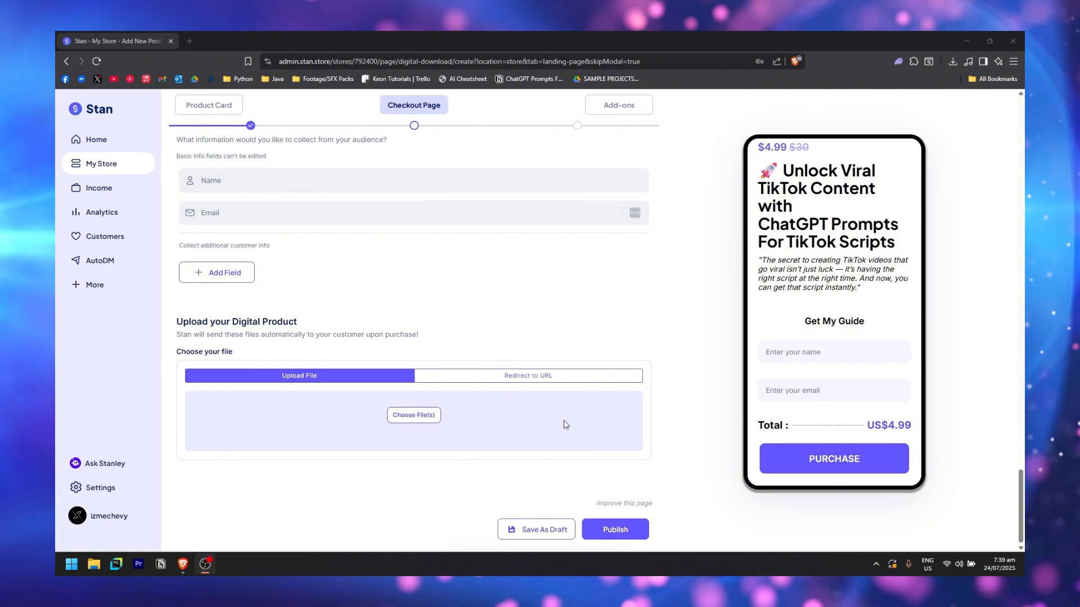
# Set the product delivery to Redirect to URL and paste its Notion page link
pyautogui.click(568, 376)
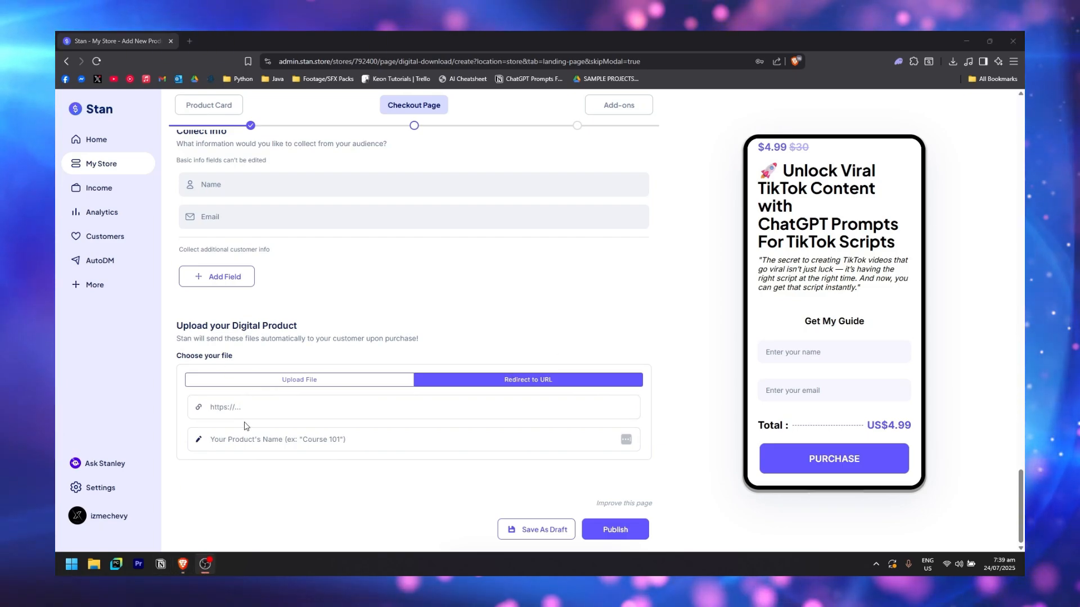
pyautogui.click(245, 414)
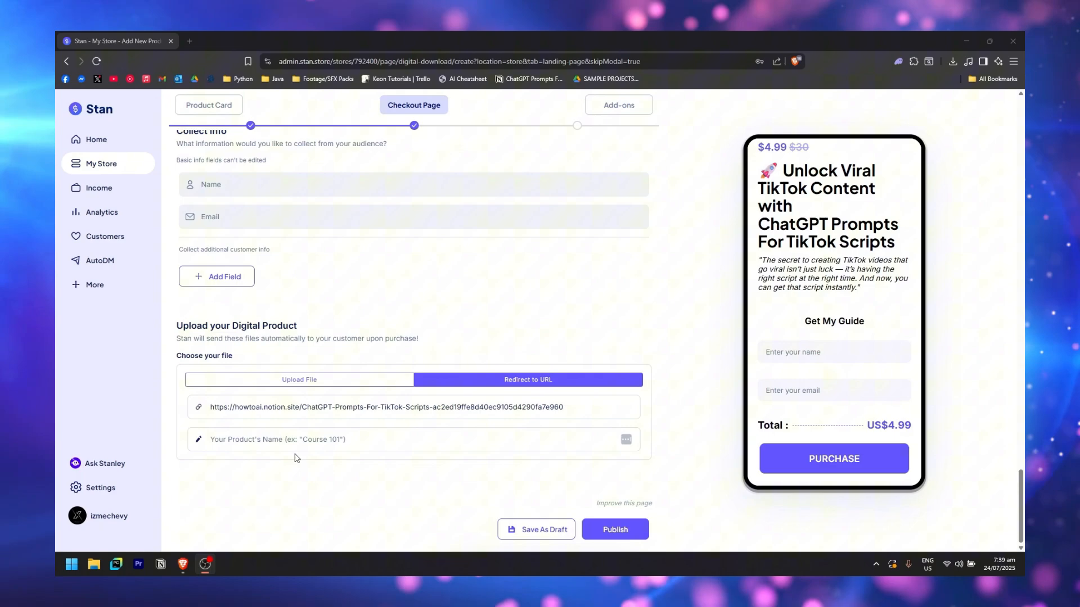
pyautogui.scroll(9, 296, 458)
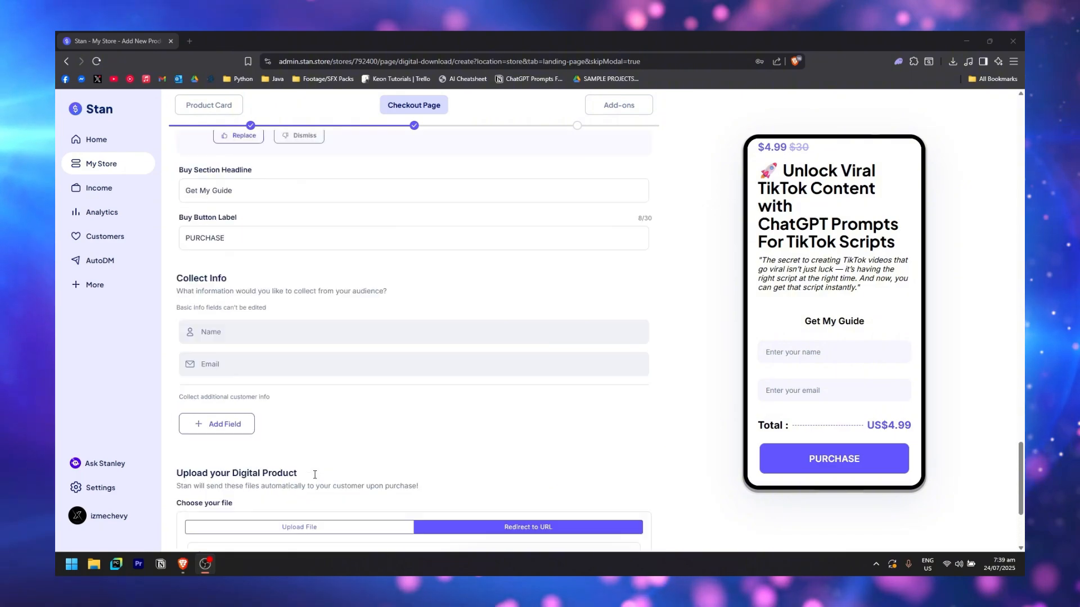
pyautogui.scroll(-7, 894, 352)
pyautogui.scroll(3, 810, 348)
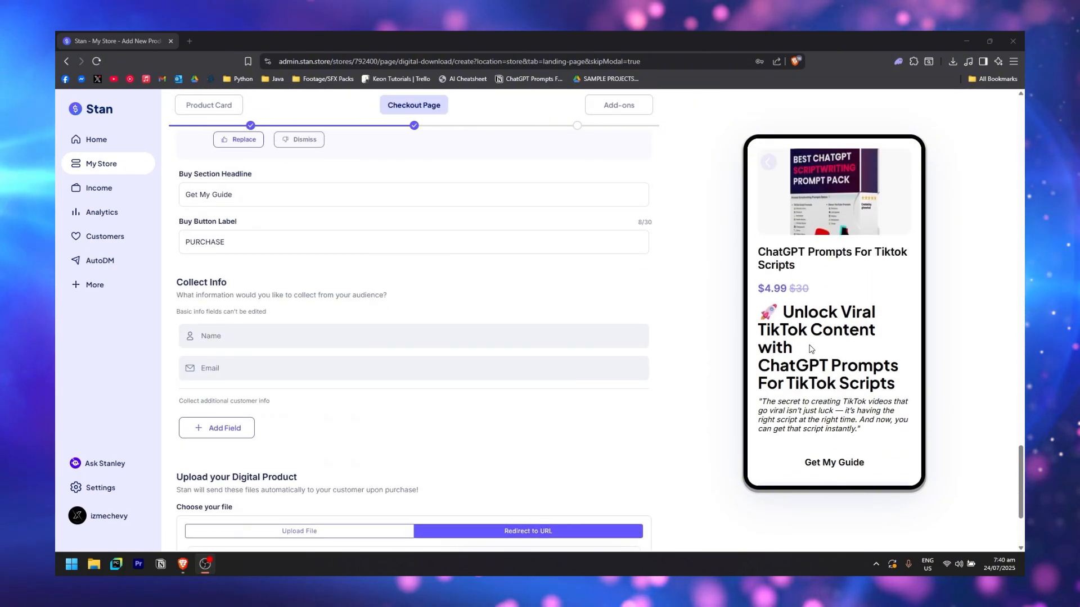
pyautogui.scroll(-3, 760, 261)
pyautogui.scroll(3, 832, 309)
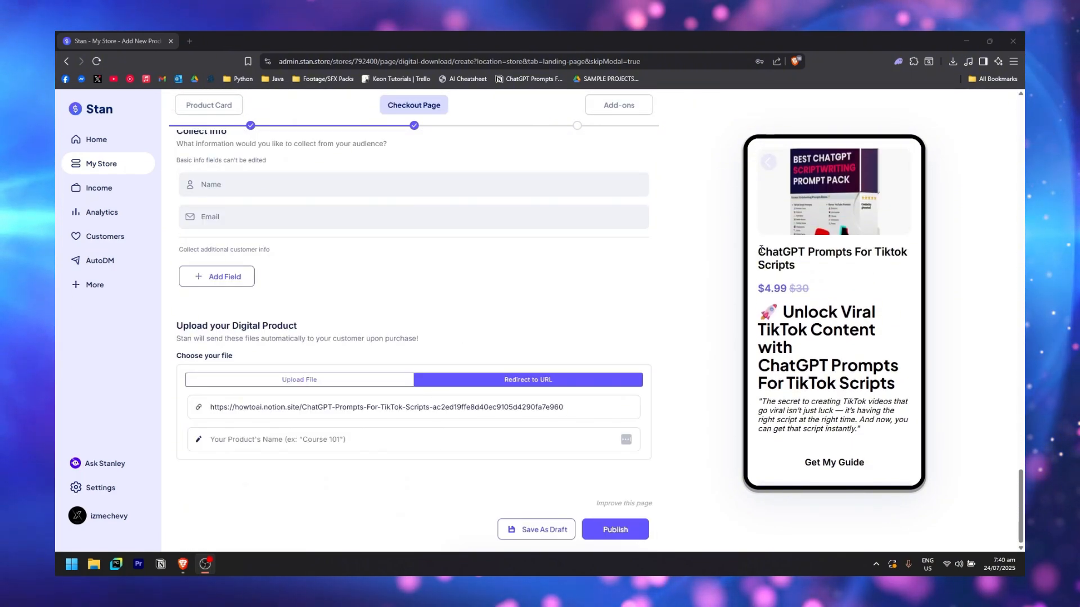
pyautogui.moveTo(759, 251); pyautogui.dragTo(819, 266)
pyautogui.hotkey('ctrl', 'c')
# Name the product 'ChatGPT Prompts For Tiktok Scripts' and publish it
pyautogui.click(382, 440)
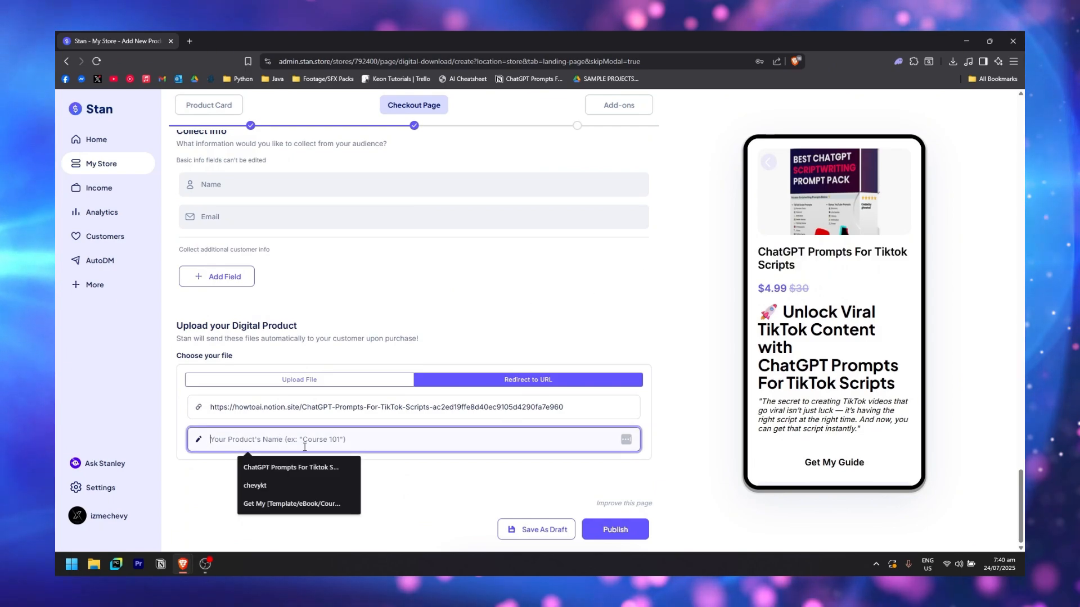
pyautogui.hotkey('ctrl', 'v')
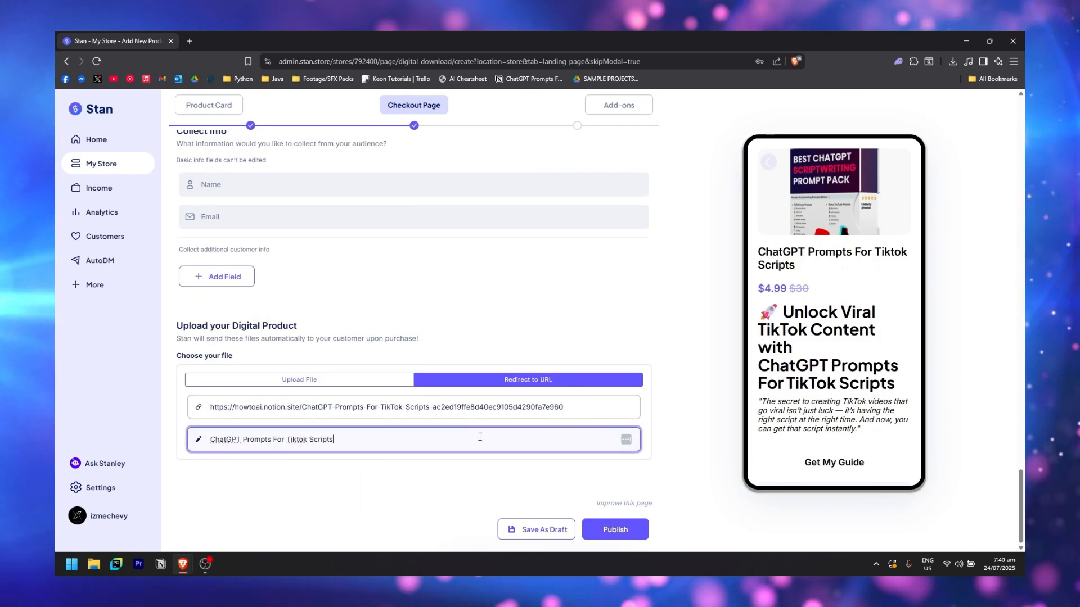
pyautogui.scroll(-3, 748, 484)
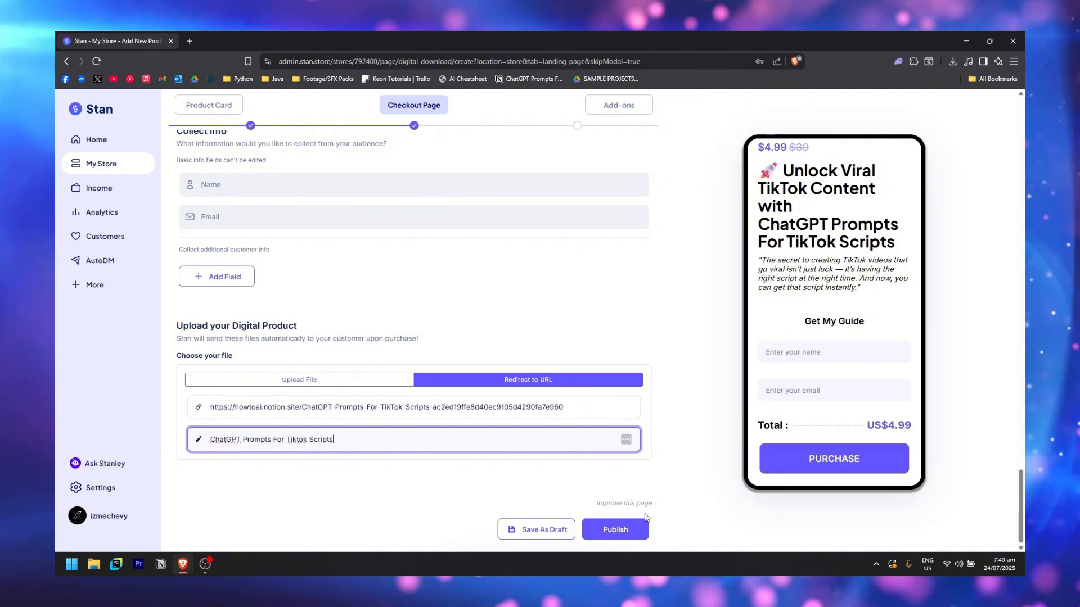
pyautogui.click(615, 532)
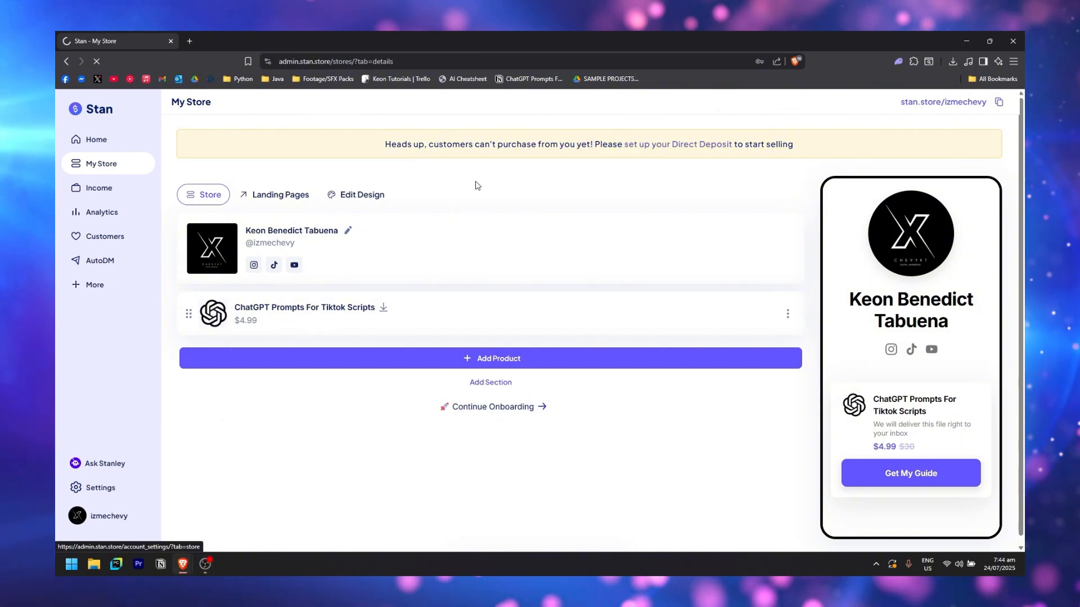
pyautogui.click(668, 148)
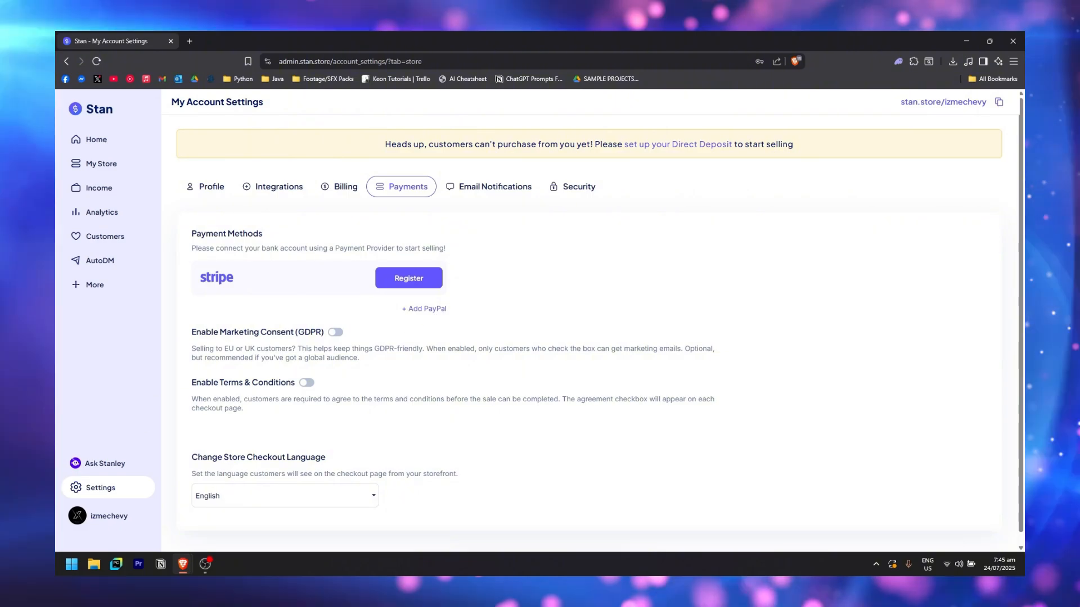
pyautogui.scroll(-1, 270, 337)
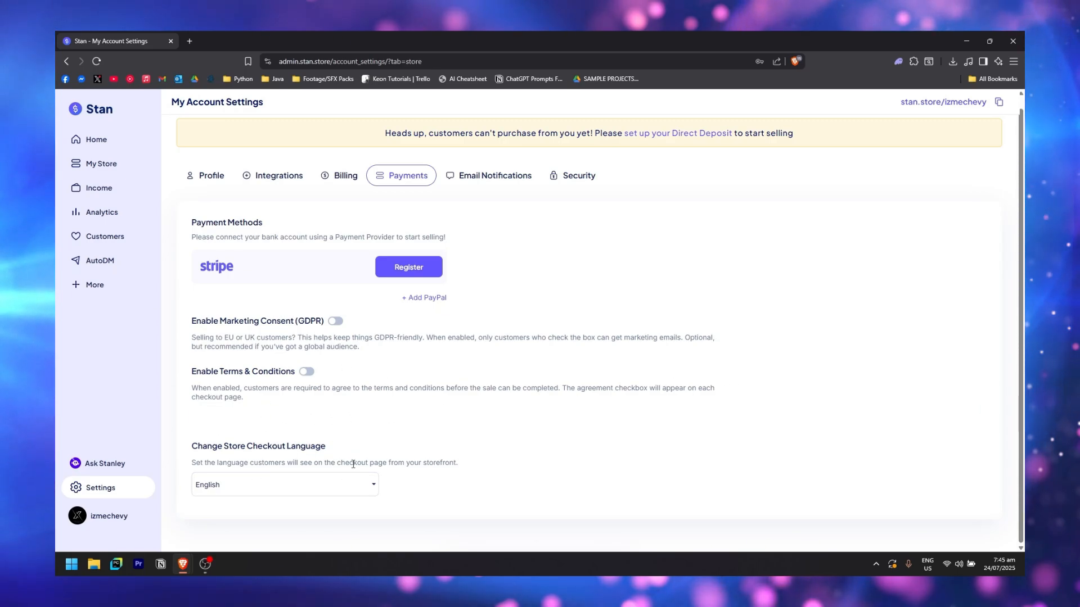
pyautogui.click(337, 495)
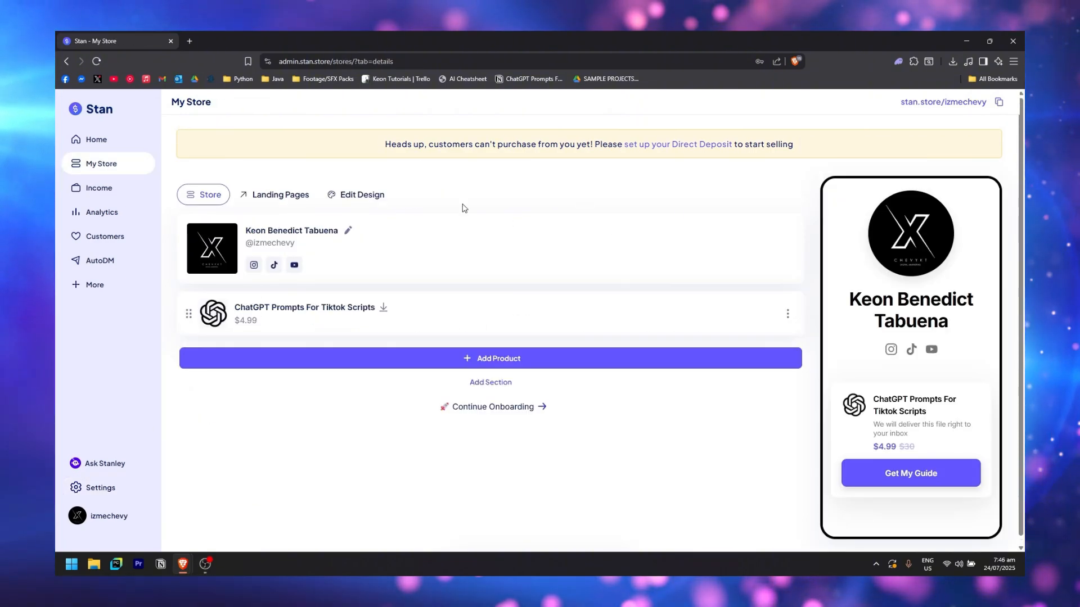
# Go via Landing Pages to Edit Design, showing the Minima theme and Inter font
pyautogui.click(292, 195)
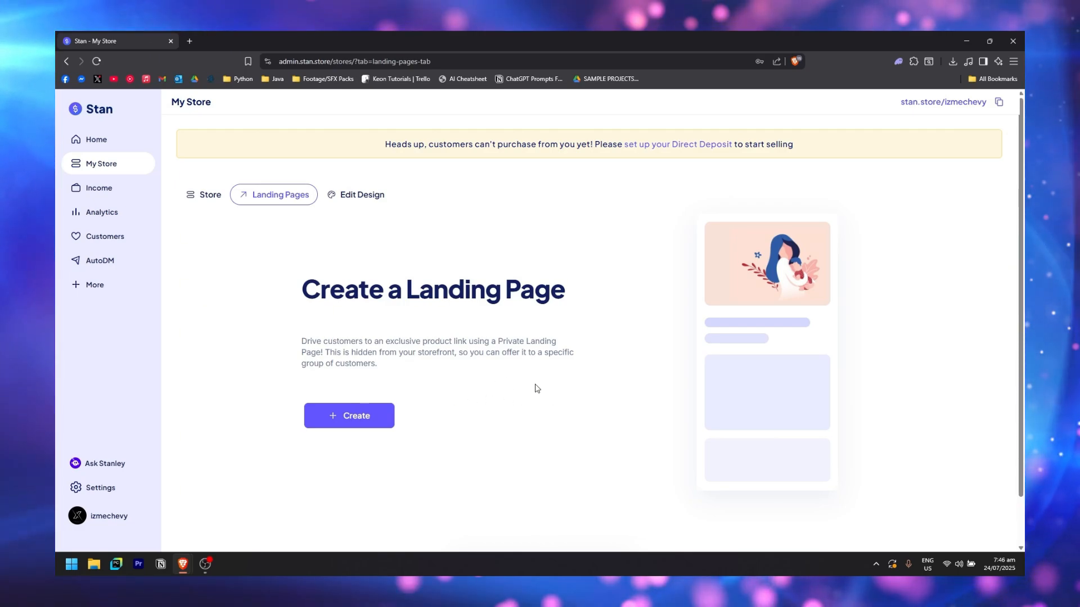
pyautogui.click(355, 195)
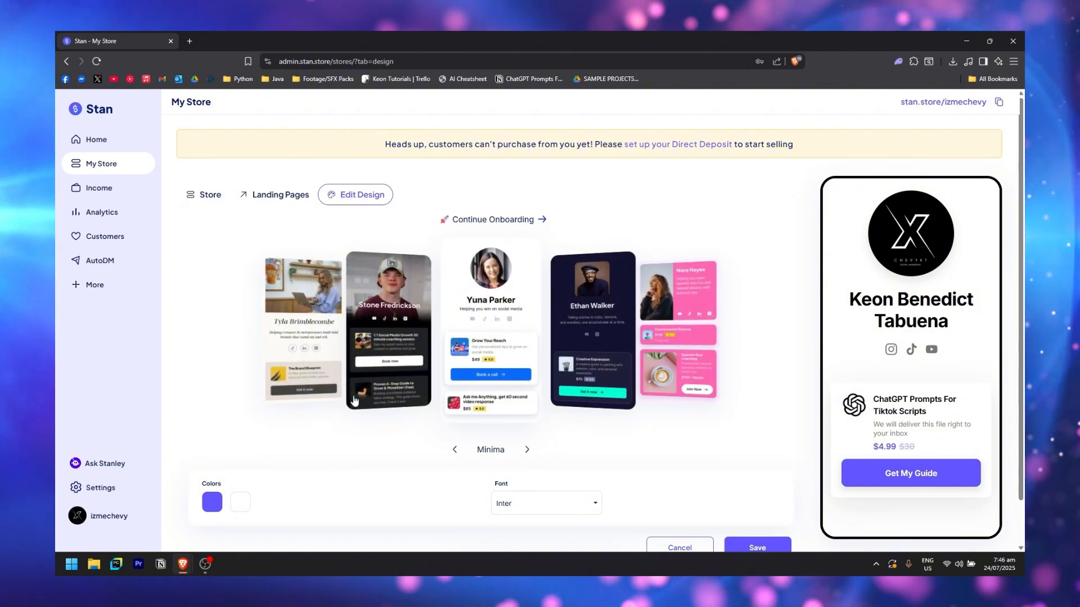
# Cycle the theme carousel past Tyla, Moderno, Stan Classic and others to land on The Stone
pyautogui.click(378, 360)
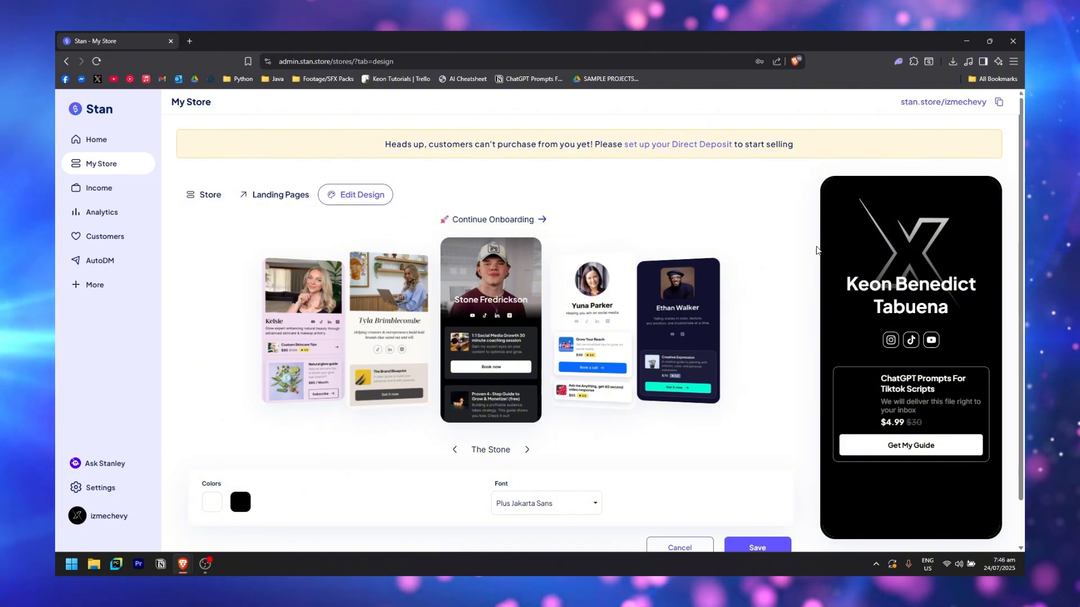
pyautogui.click(392, 343)
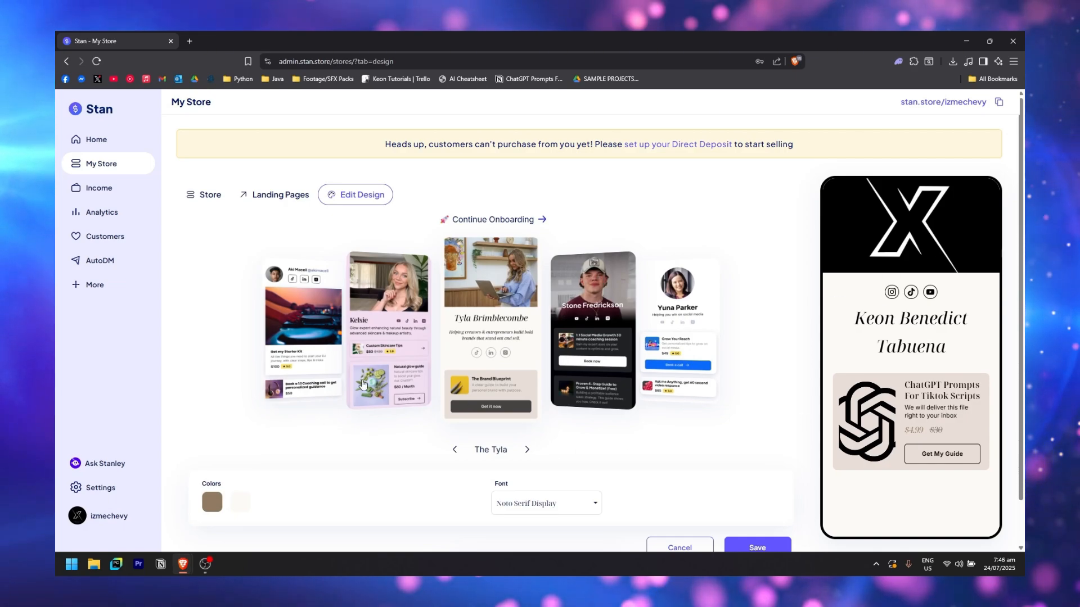
pyautogui.click(403, 349)
pyautogui.click(402, 349)
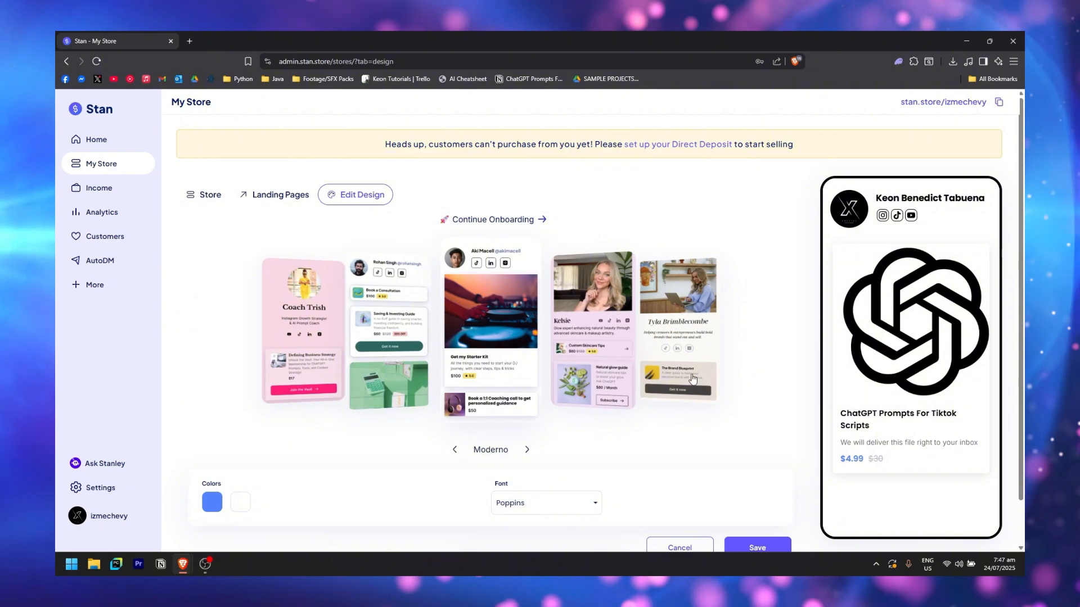
pyautogui.press('Left')
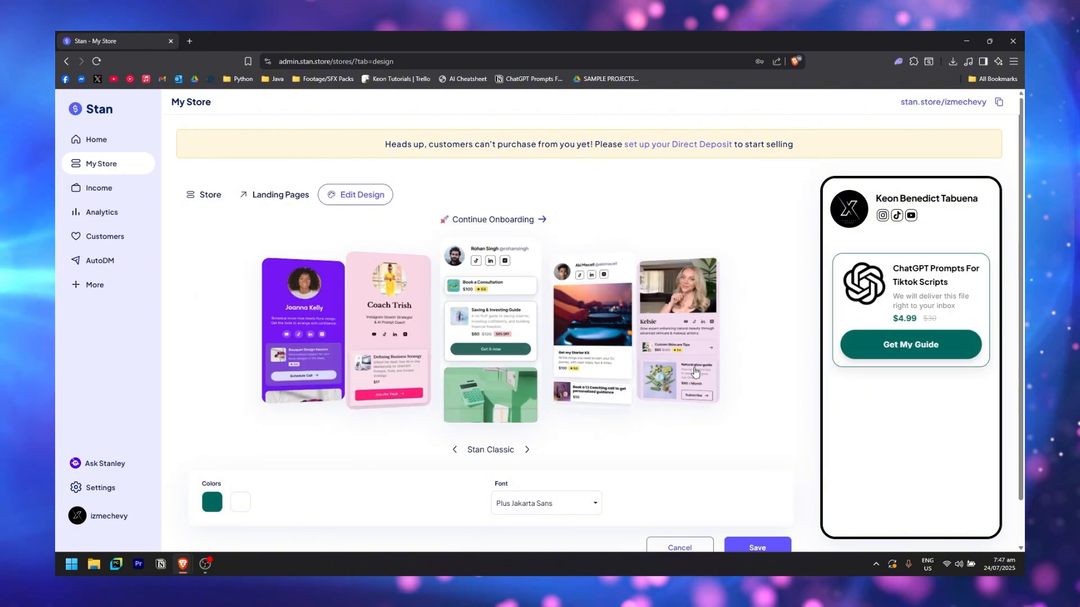
pyautogui.press('Left')
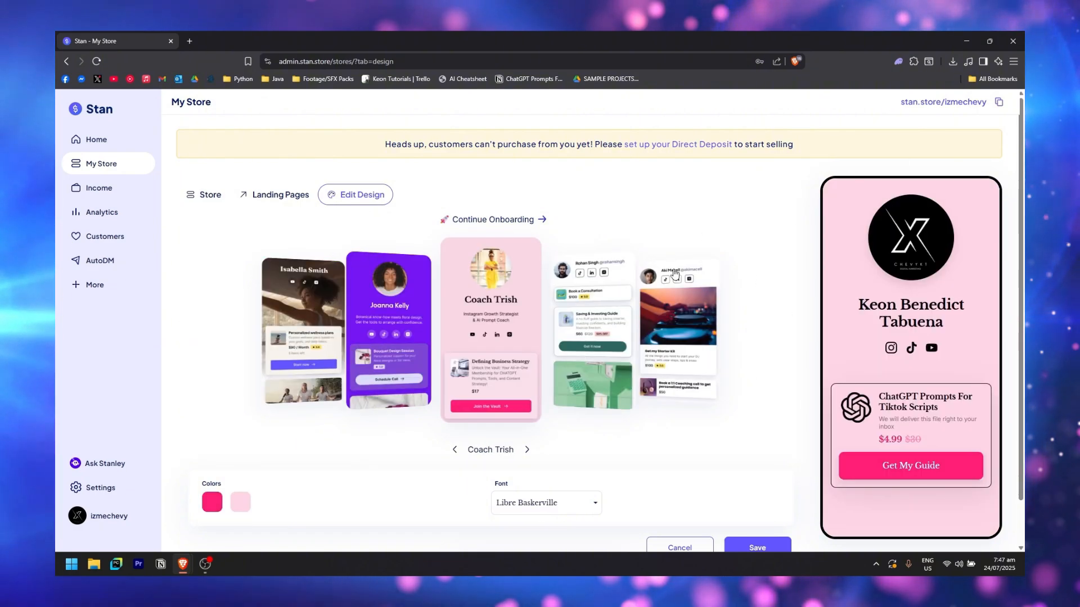
pyautogui.press('Left')
pyautogui.press('Left')
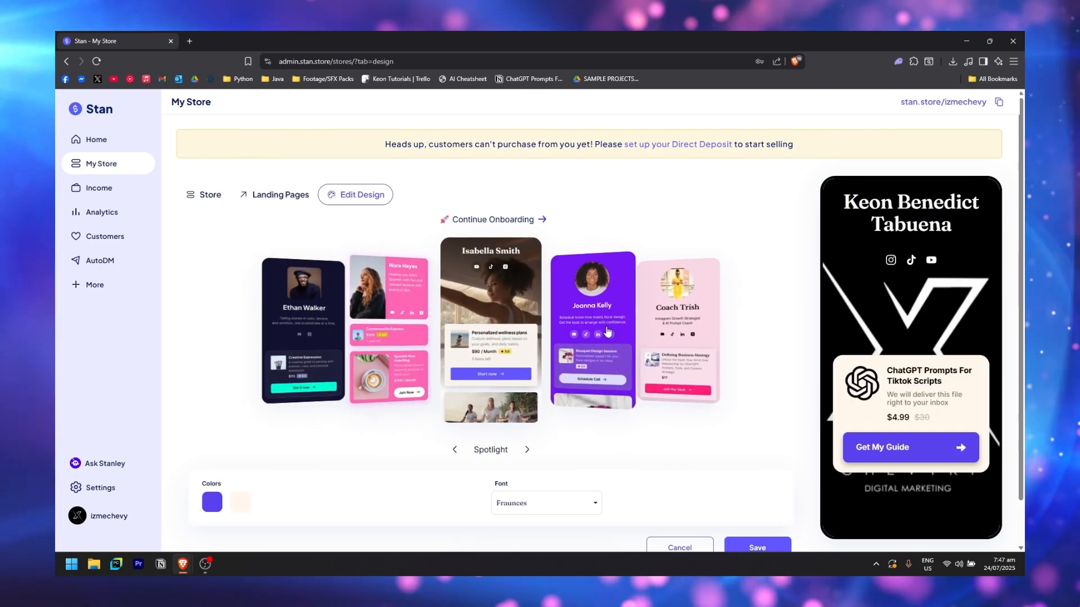
pyautogui.press('Left')
pyautogui.press('Left')
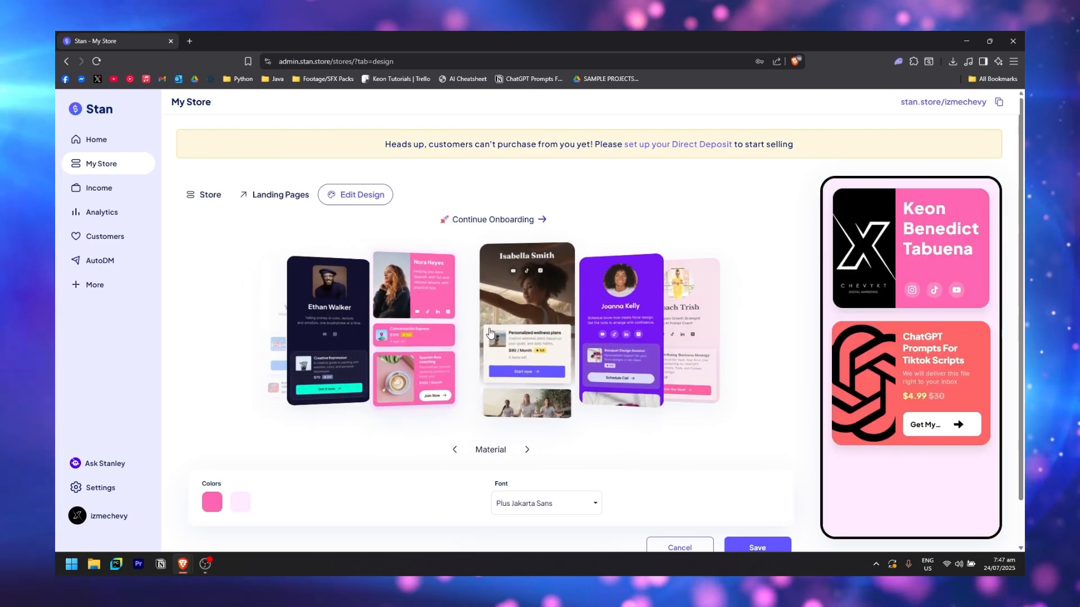
pyautogui.press('Left')
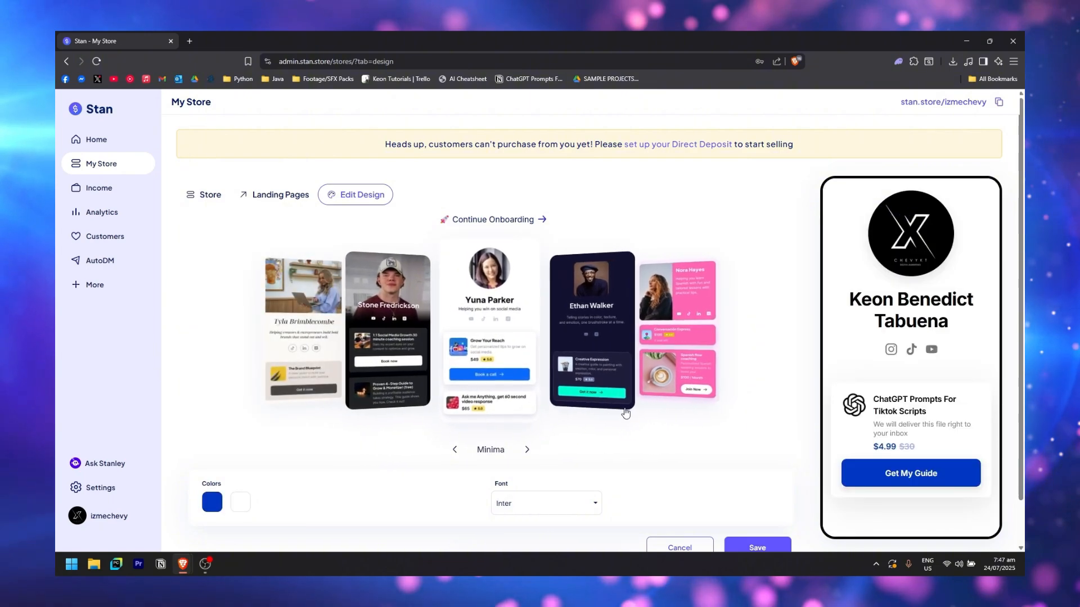
pyautogui.press('Left')
pyautogui.scroll(-2, 803, 270)
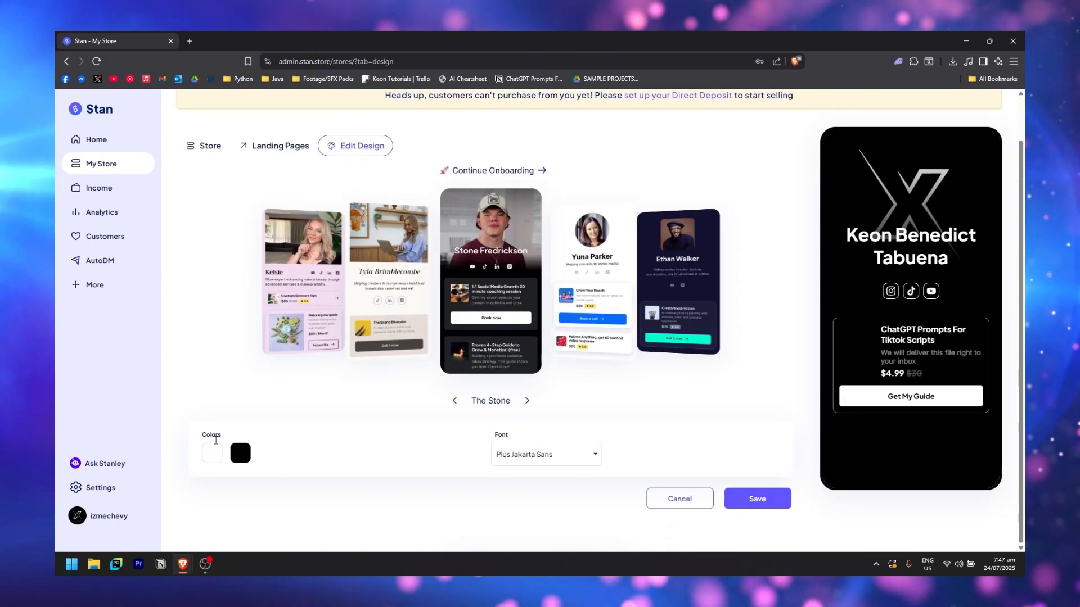
# Soften the theme's black to #3C3C3C, keep Plus Jakarta Sans, save, and return to My Store
pyautogui.click(241, 453)
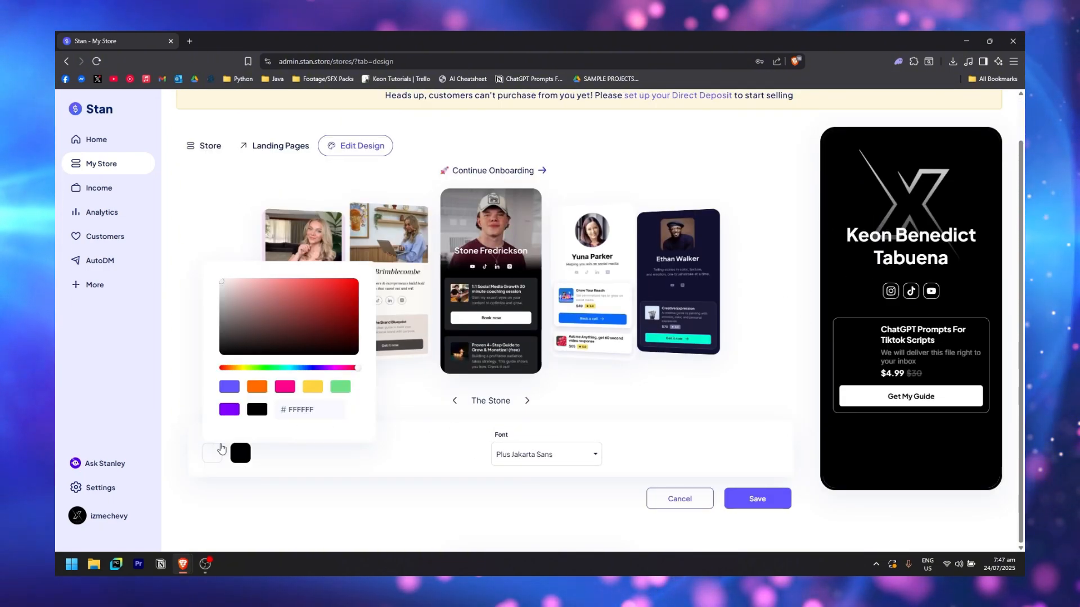
pyautogui.moveTo(277, 313)
pyautogui.mouseDown()
pyautogui.moveTo(411, 295)
pyautogui.moveTo(306, 299)
pyautogui.moveTo(318, 342)
pyautogui.moveTo(285, 330)
pyautogui.moveTo(320, 357)
pyautogui.moveTo(250, 346)
pyautogui.mouseUp()
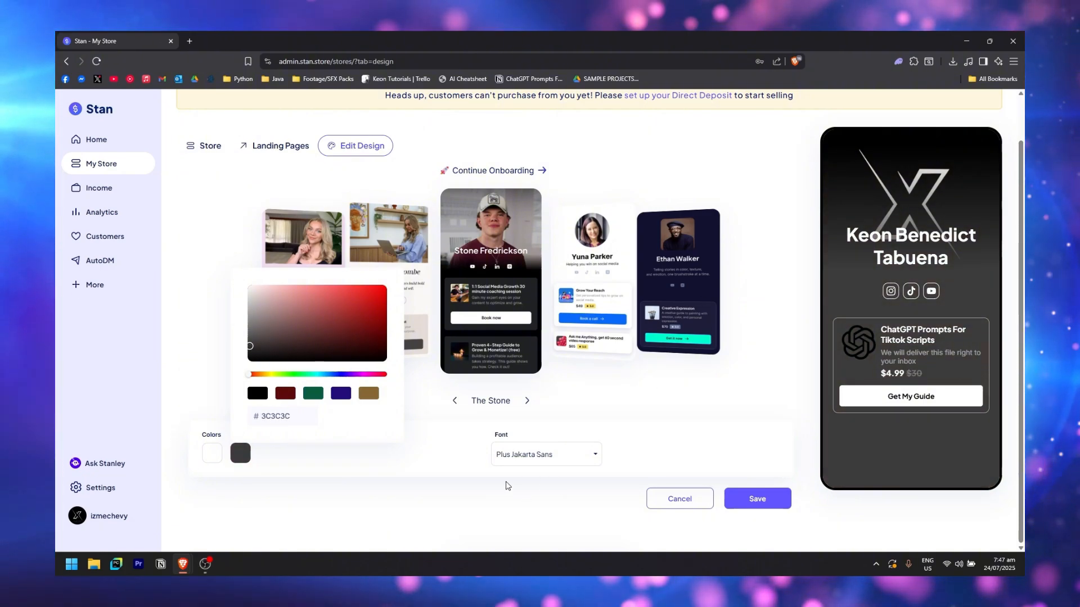
pyautogui.click(573, 456)
pyautogui.click(574, 458)
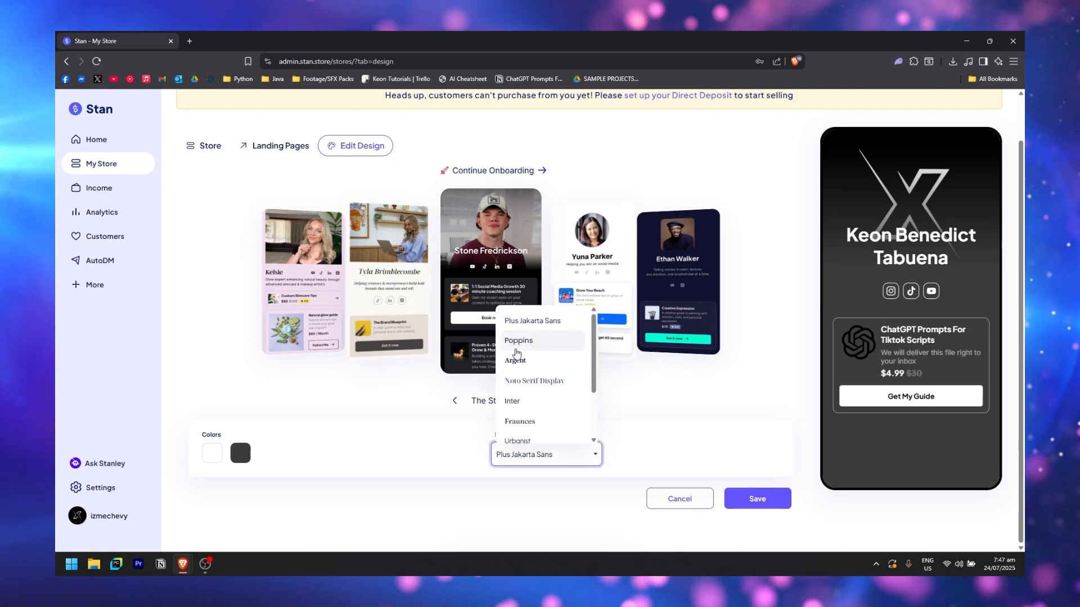
pyautogui.click(578, 463)
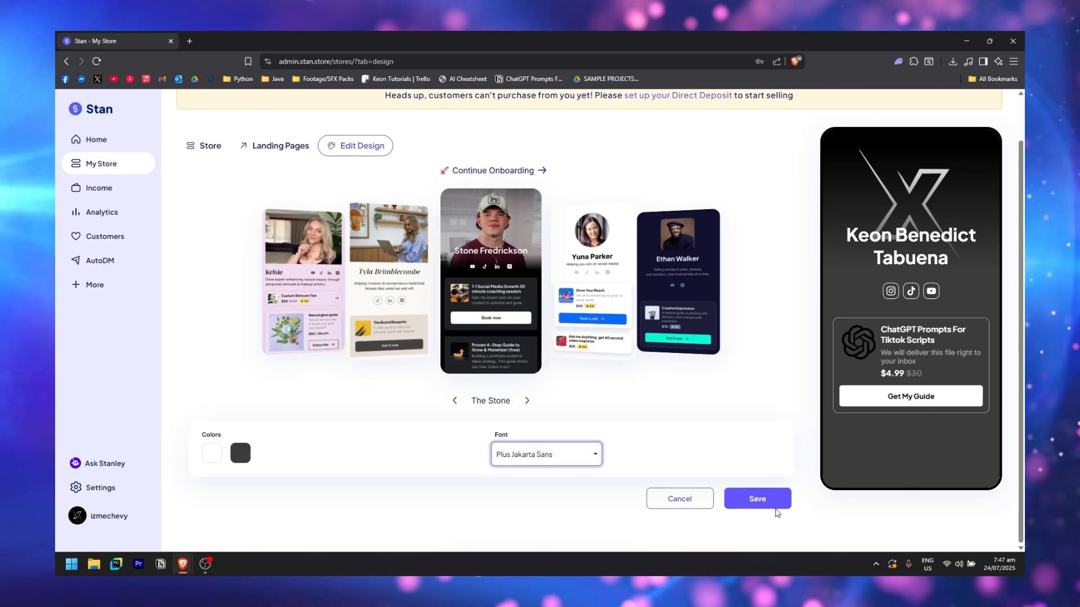
pyautogui.click(765, 502)
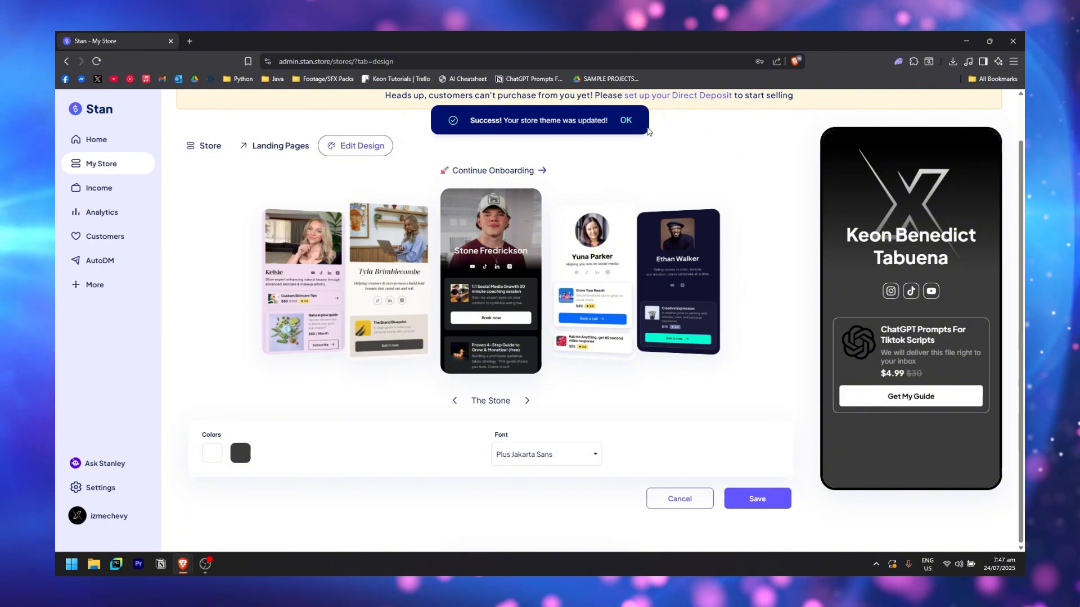
pyautogui.click(206, 145)
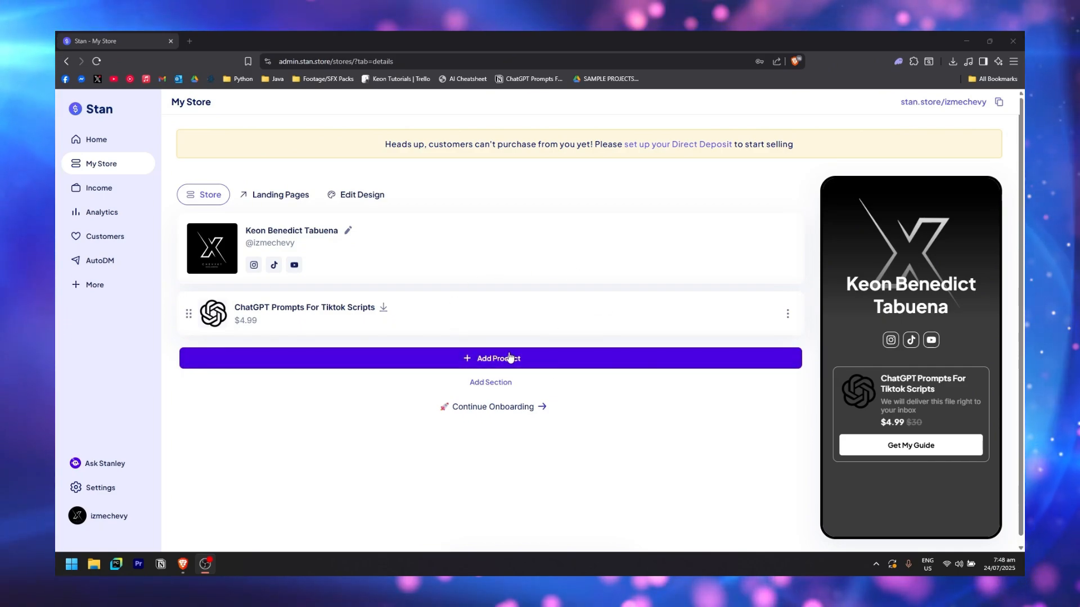
# Add a new Coaching Call product with the Preview card-and-calendar thumbnail style
pyautogui.click(510, 357)
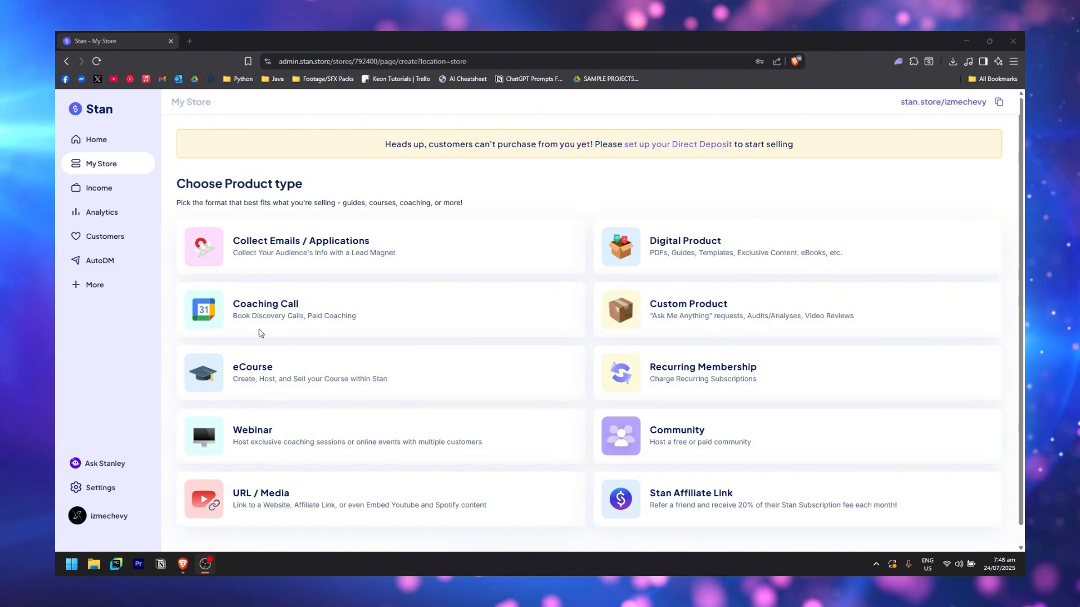
pyautogui.click(360, 310)
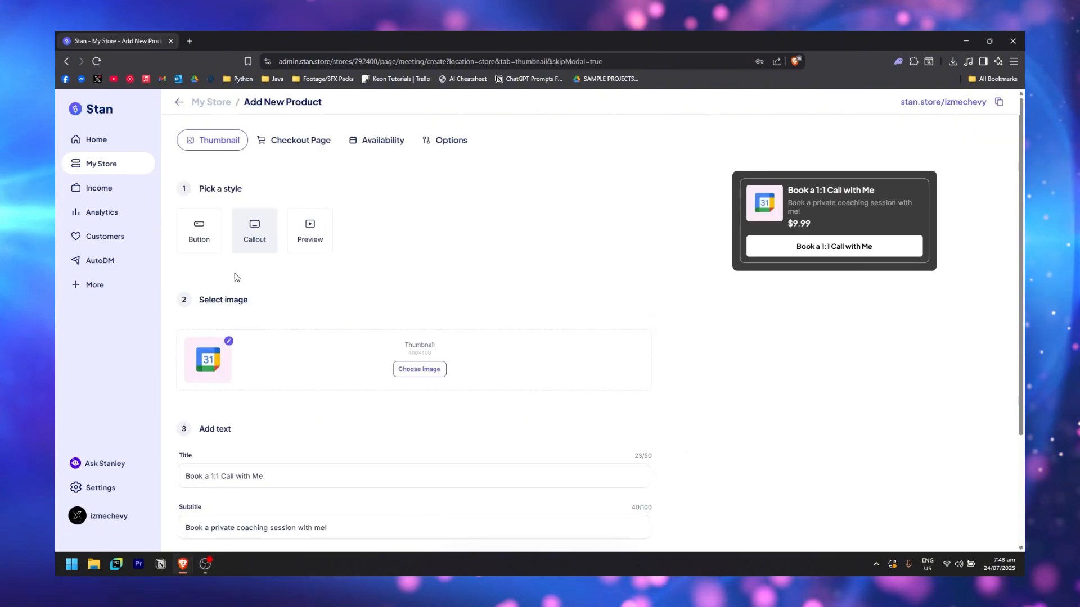
pyautogui.click(313, 237)
pyautogui.click(258, 239)
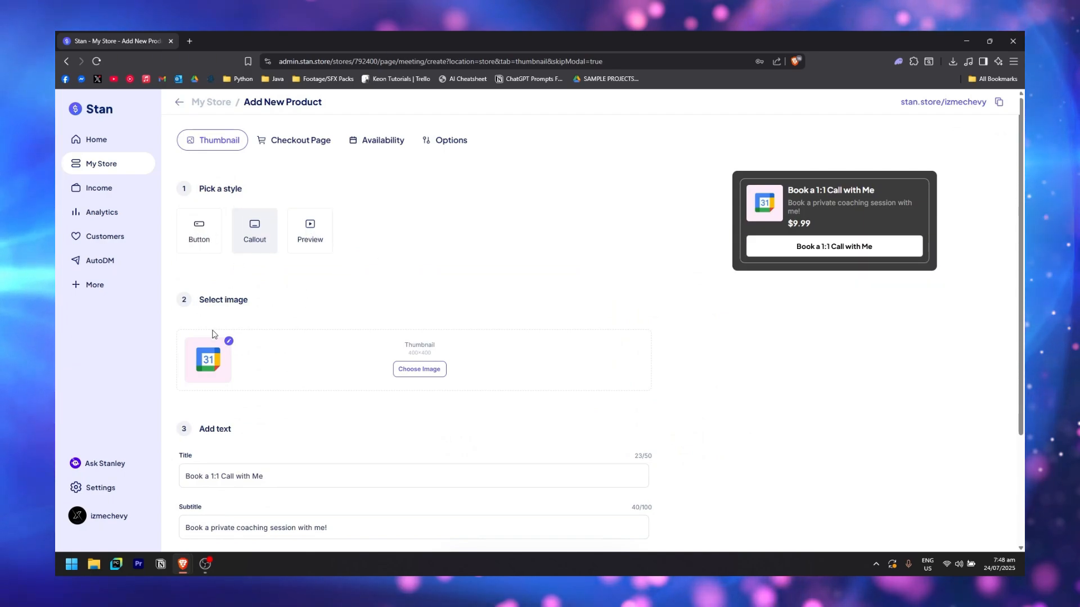
pyautogui.click(306, 239)
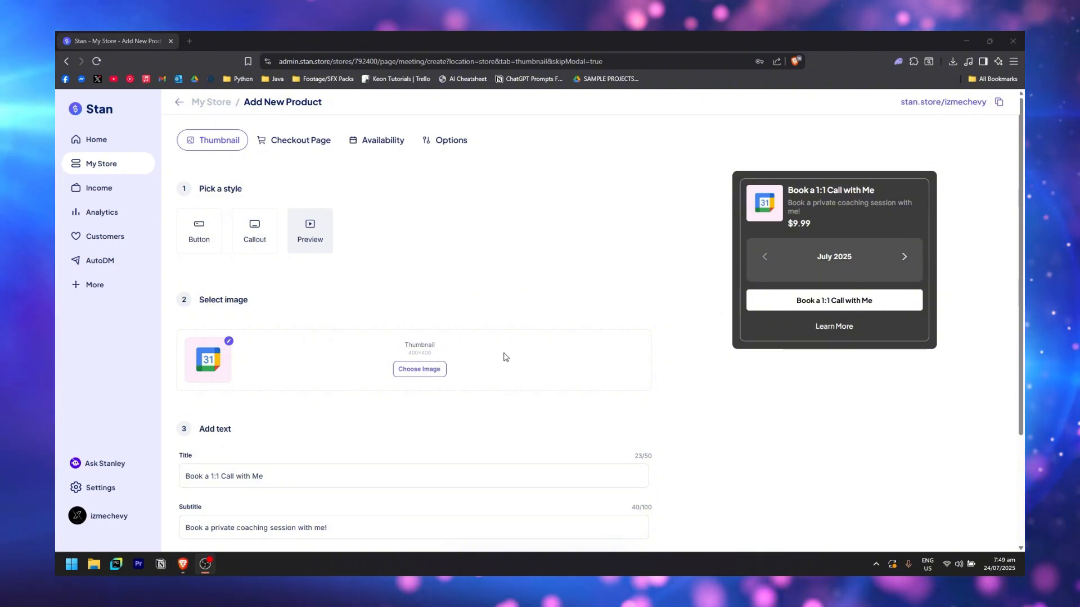
pyautogui.scroll(-2, 364, 378)
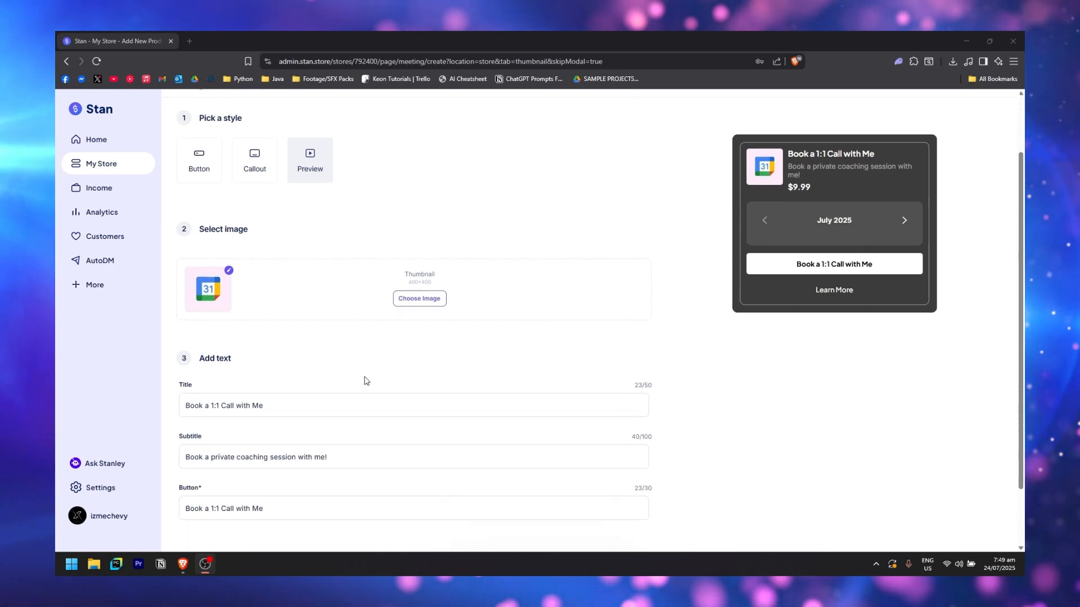
pyautogui.scroll(-1, 293, 373)
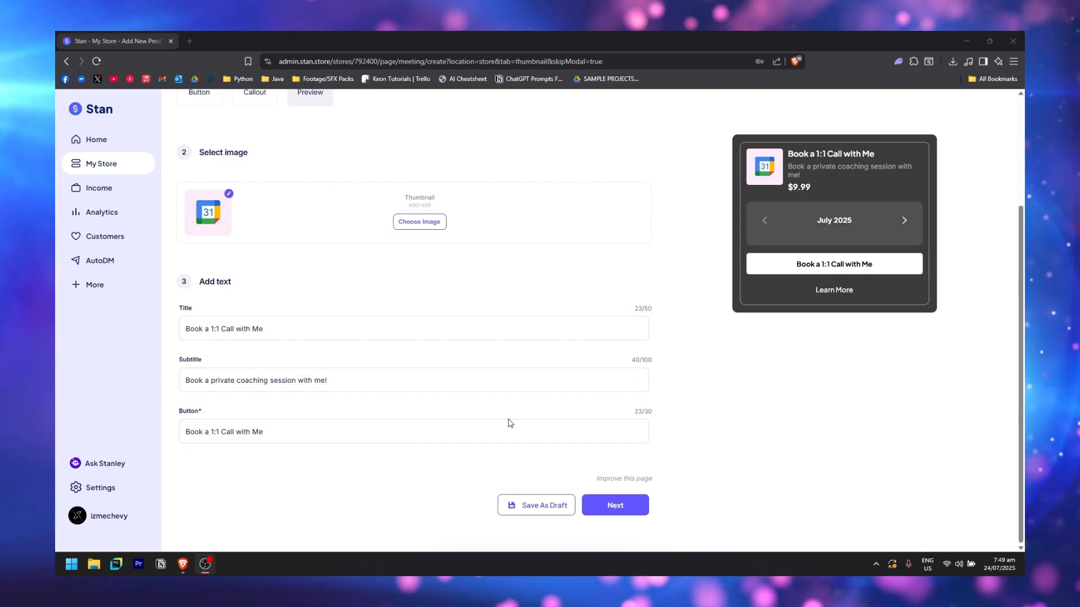
# Move to the checkout page settings and generate a product description with AI
pyautogui.click(615, 505)
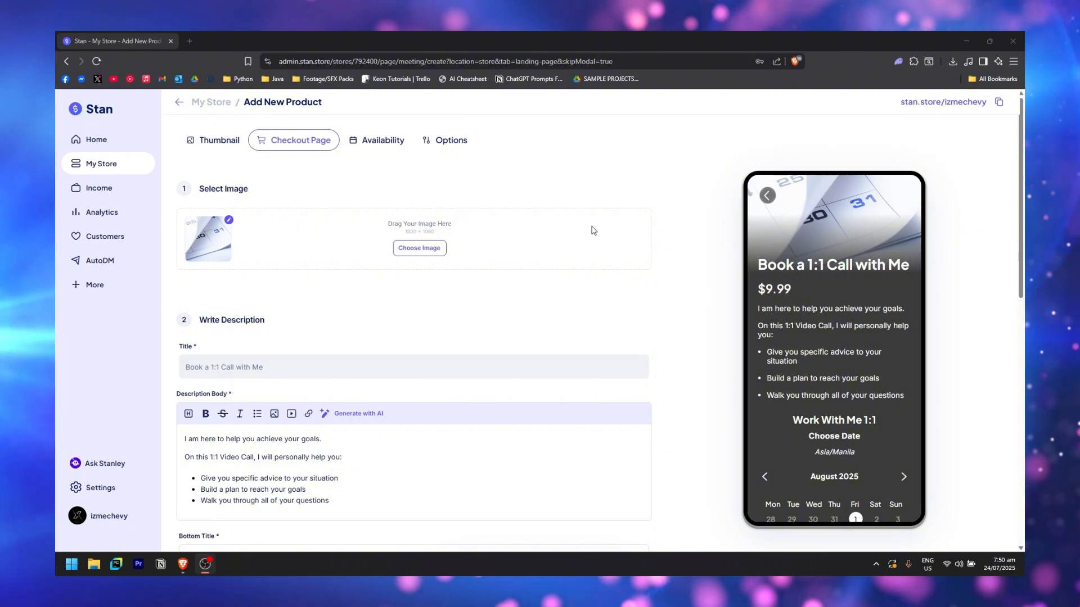
pyautogui.scroll(-2, 369, 249)
pyautogui.scroll(-1, 357, 308)
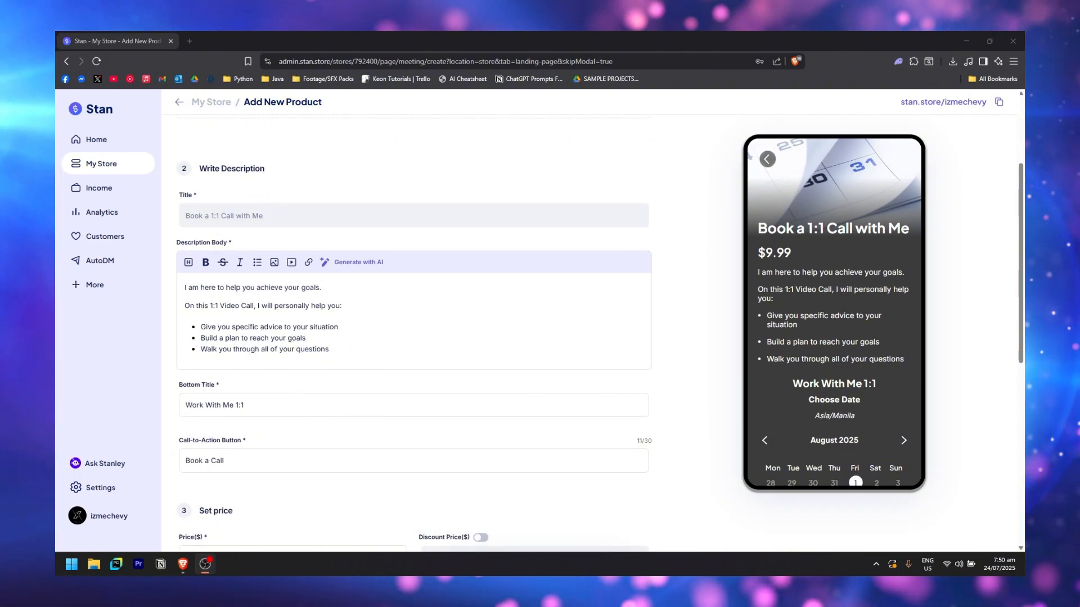
pyautogui.scroll(-1, 472, 267)
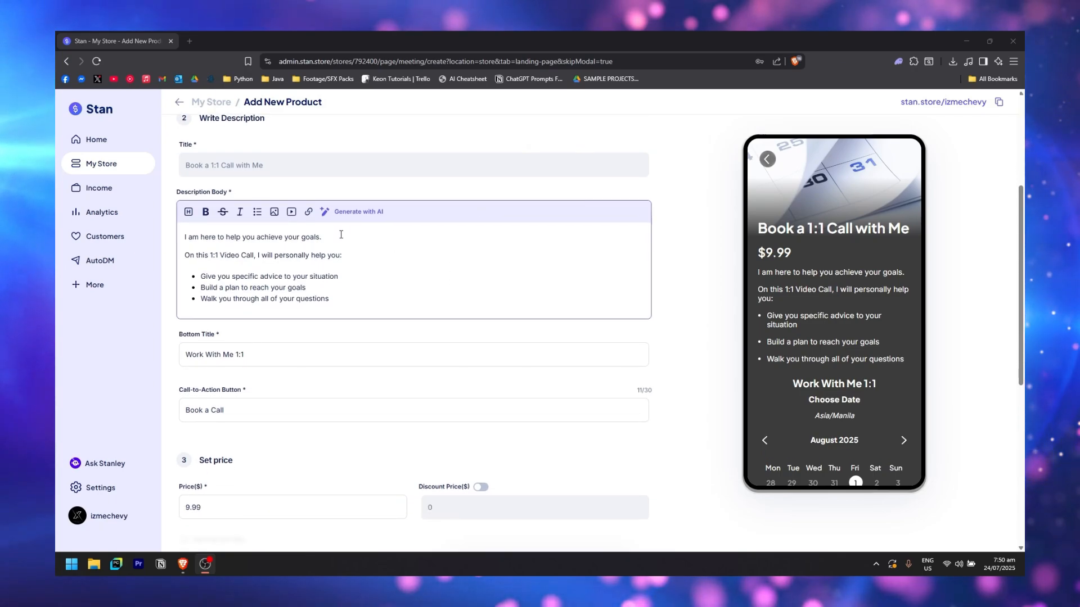
pyautogui.click(371, 212)
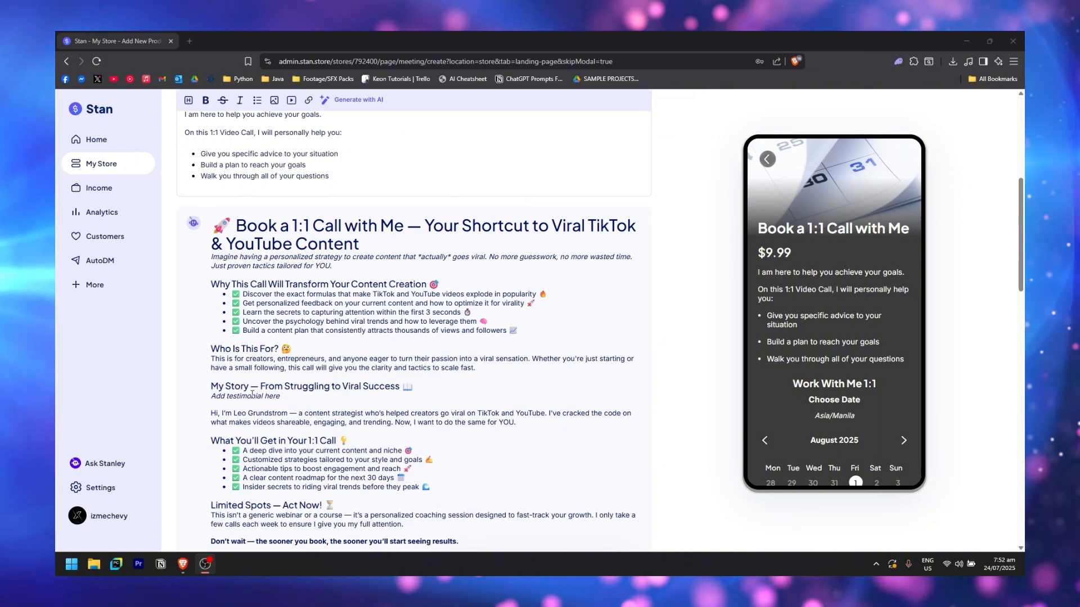
# Paste the AI copy 'Your Shortcut to Viral TikTok & YouTube Content' into the description body
pyautogui.scroll(-1, 337, 324)
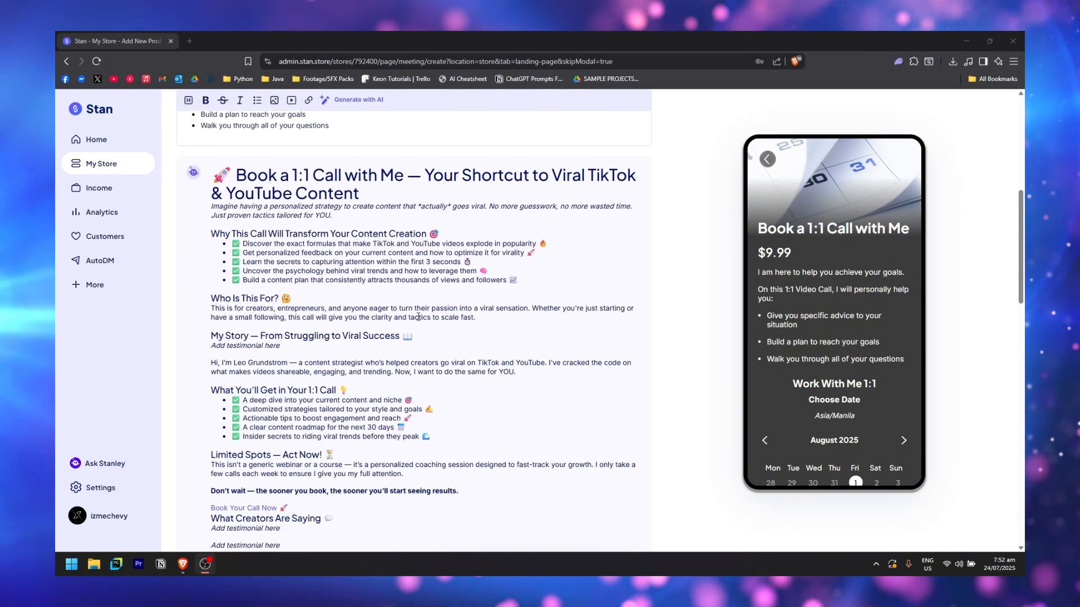
pyautogui.scroll(1, 224, 223)
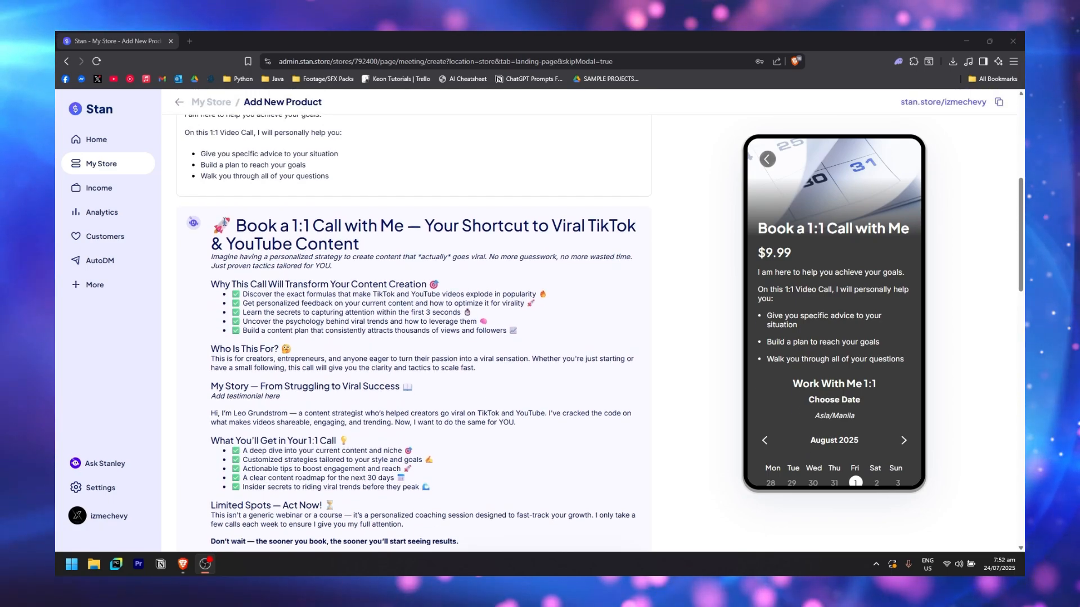
pyautogui.moveTo(219, 223); pyautogui.dragTo(494, 370)
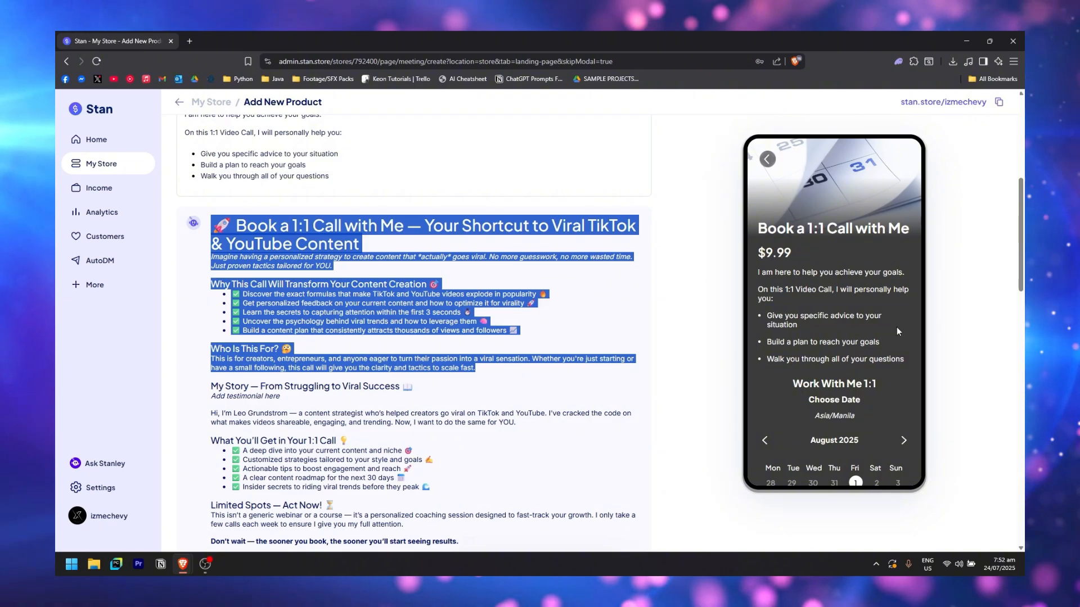
pyautogui.scroll(4, 450, 382)
pyautogui.click(353, 383)
pyautogui.hotkey('ctrl', 'v')
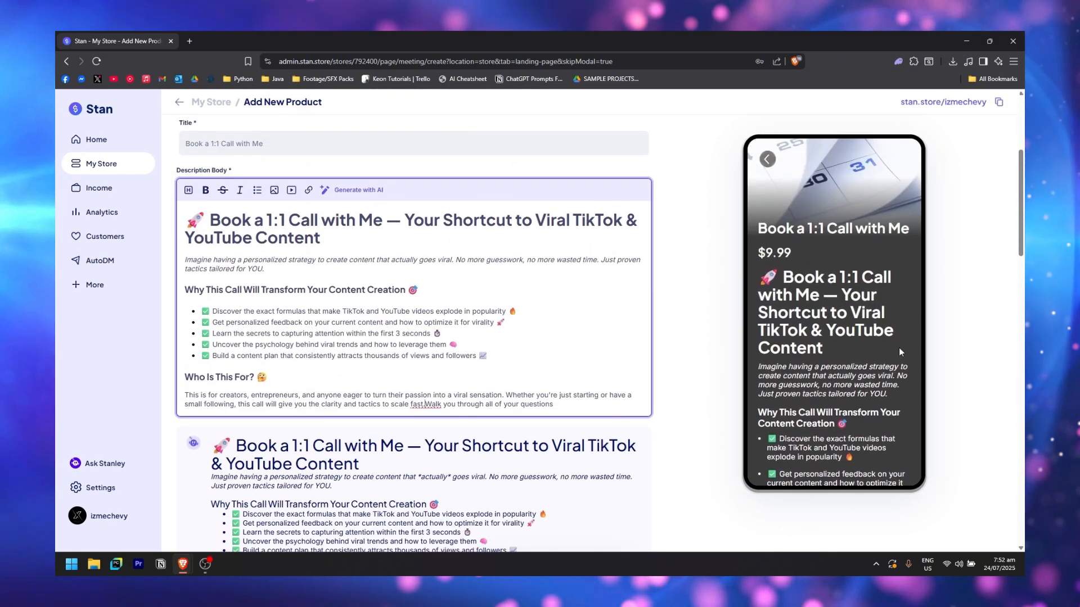
pyautogui.scroll(-3, 898, 348)
pyautogui.scroll(-5, 419, 344)
pyautogui.scroll(-12, 419, 344)
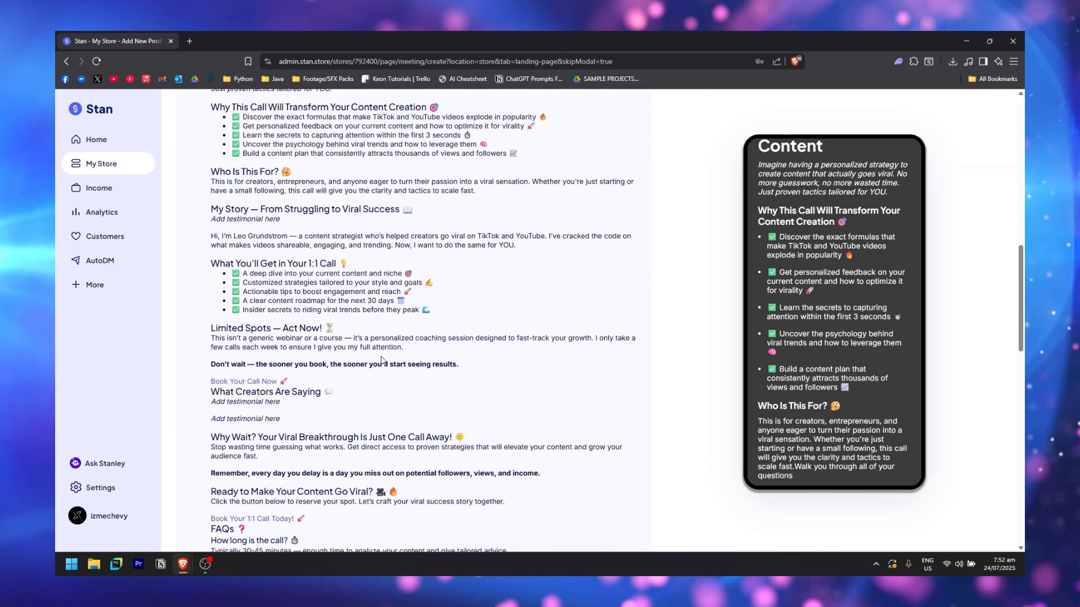
pyautogui.scroll(-2, 322, 379)
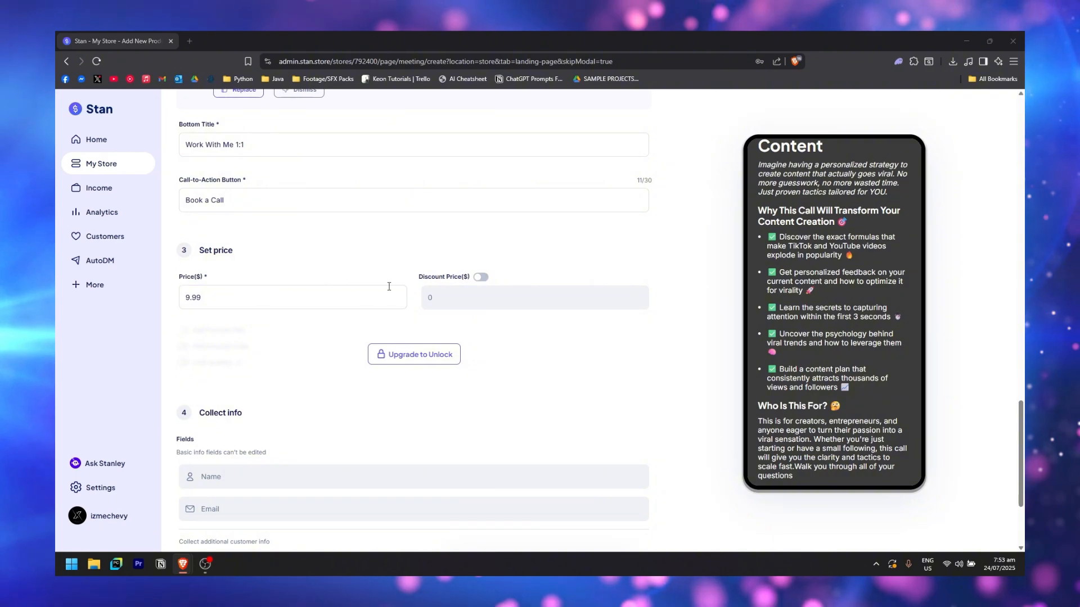
pyautogui.moveTo(270, 298); pyautogui.dragTo(204, 313)
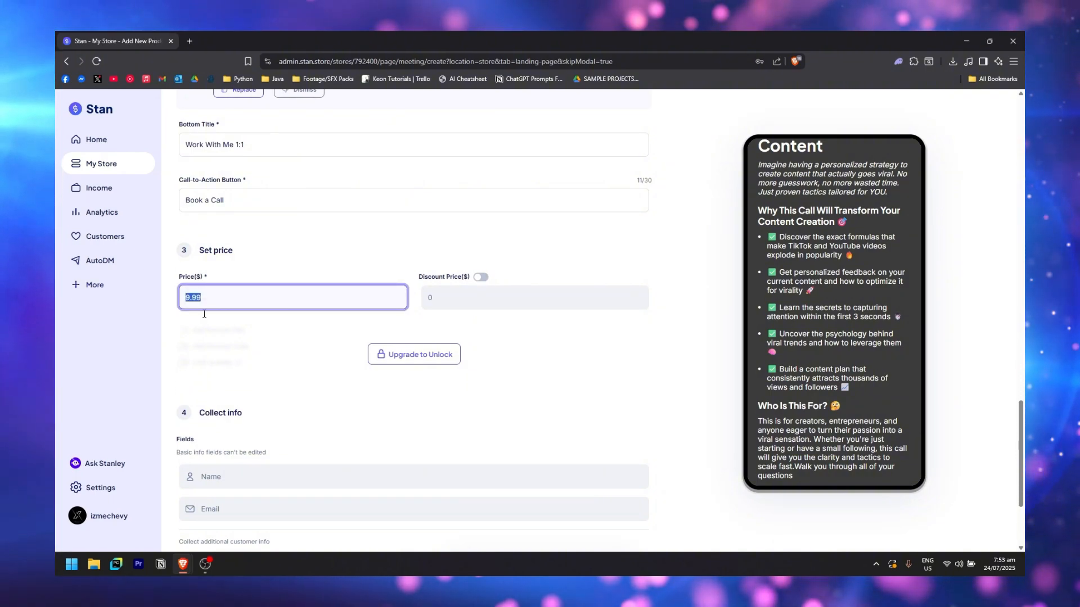
pyautogui.write('50')
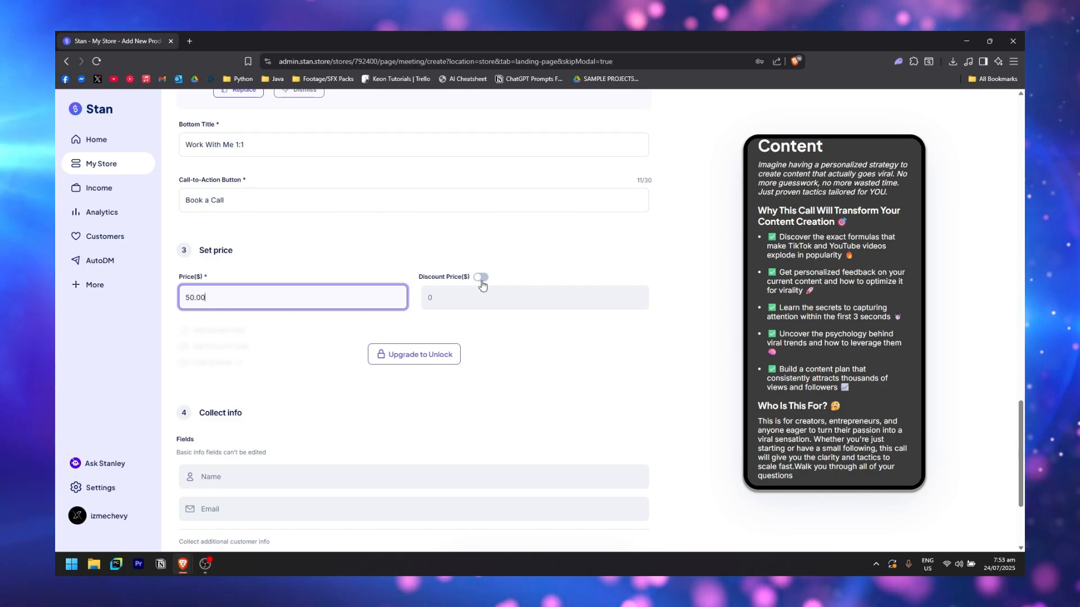
pyautogui.click(480, 276)
pyautogui.click(478, 296)
pyautogui.press('BackSpace')
pyautogui.write('14.99')
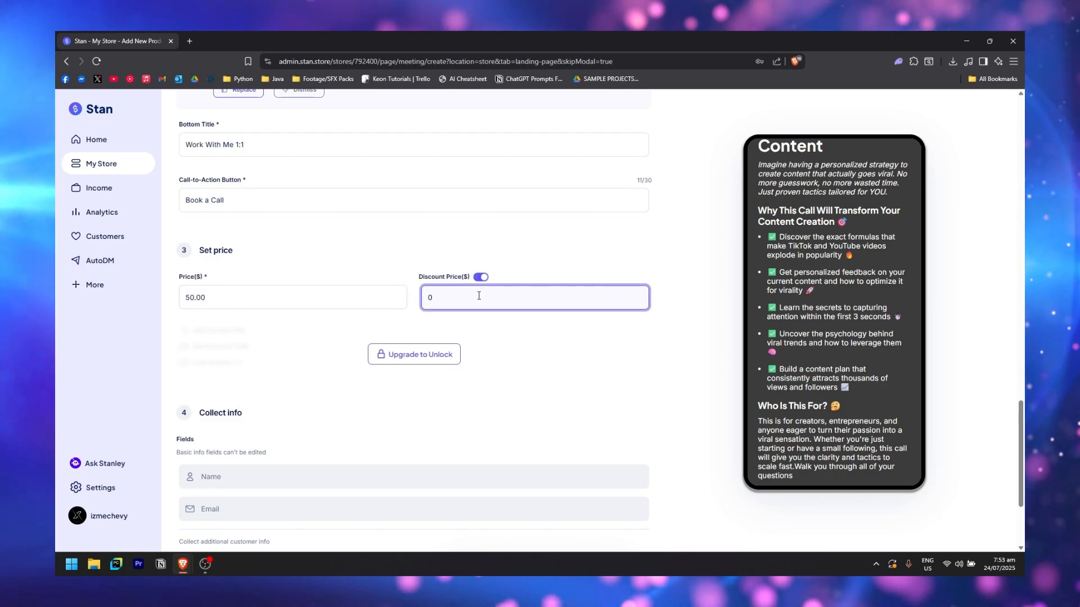
pyautogui.click(330, 371)
pyautogui.scroll(-3, 312, 291)
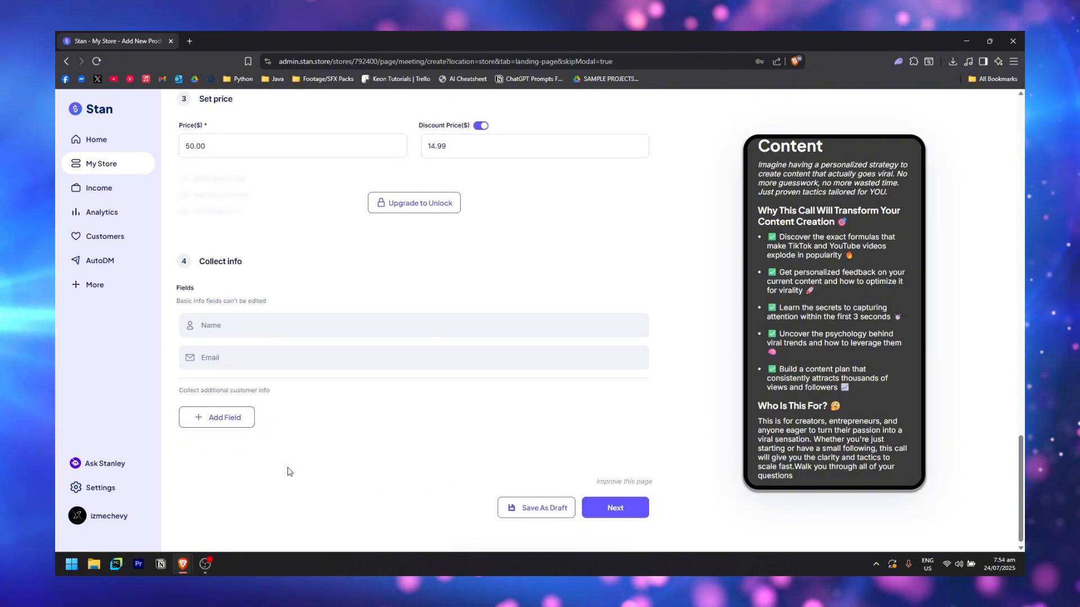
pyautogui.scroll(-1, 287, 470)
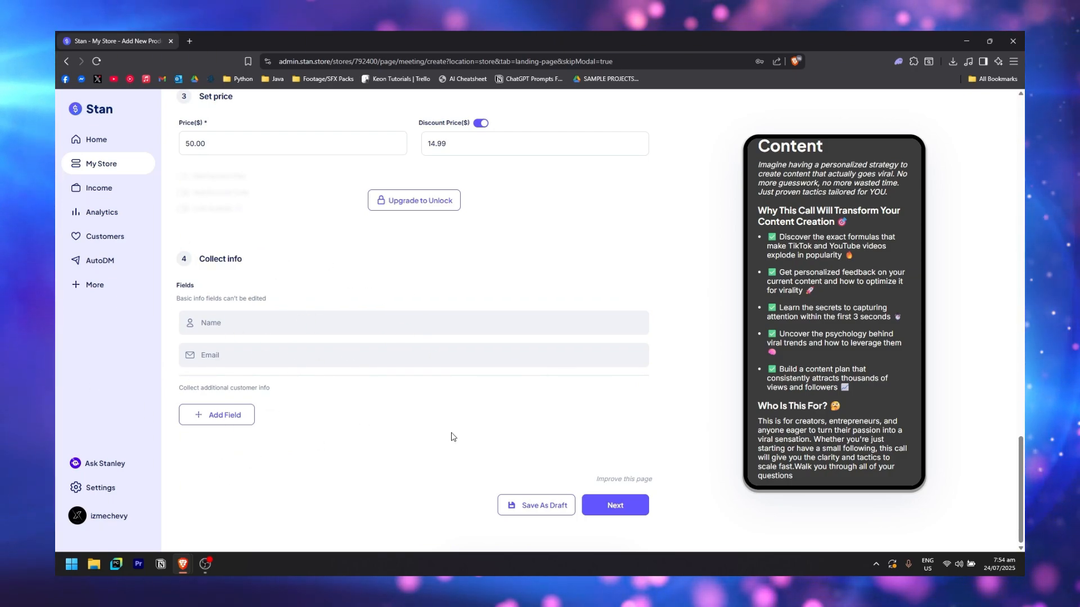
# Hold the calls on Google Meet in the CST Hong Kong, Macau, Shanghai time zone
pyautogui.click(615, 505)
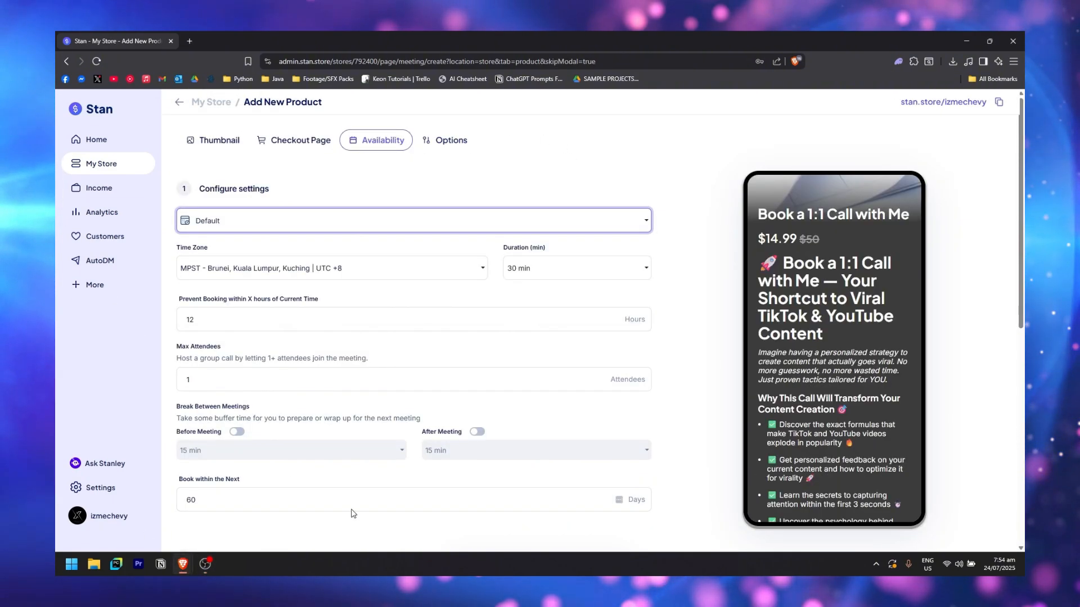
pyautogui.click(643, 222)
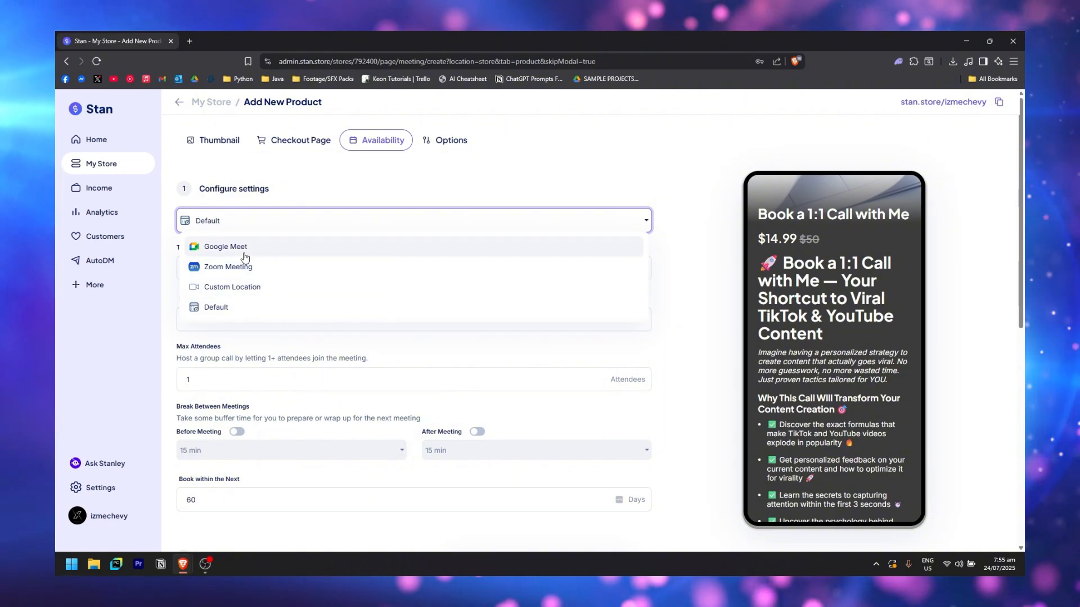
pyautogui.click(316, 253)
pyautogui.scroll(-1, 429, 262)
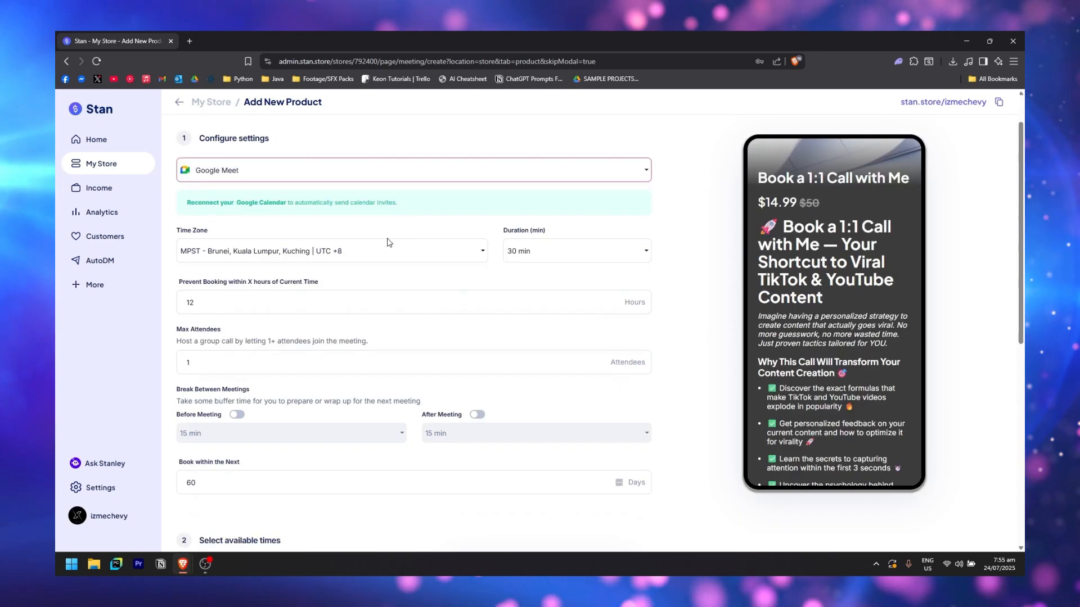
pyautogui.click(430, 252)
pyautogui.scroll(2, 270, 365)
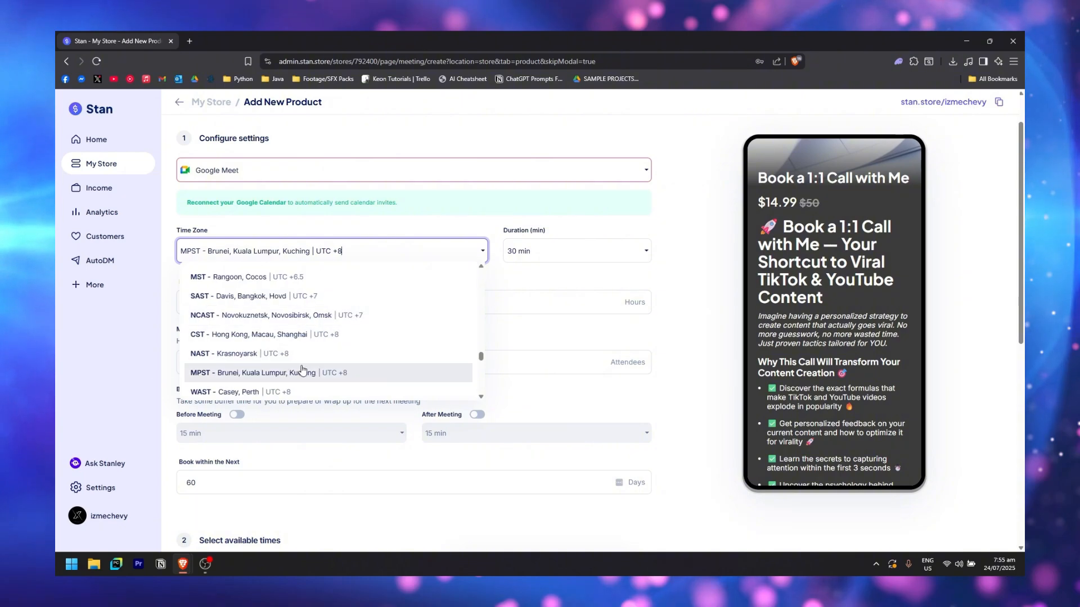
pyautogui.click(241, 339)
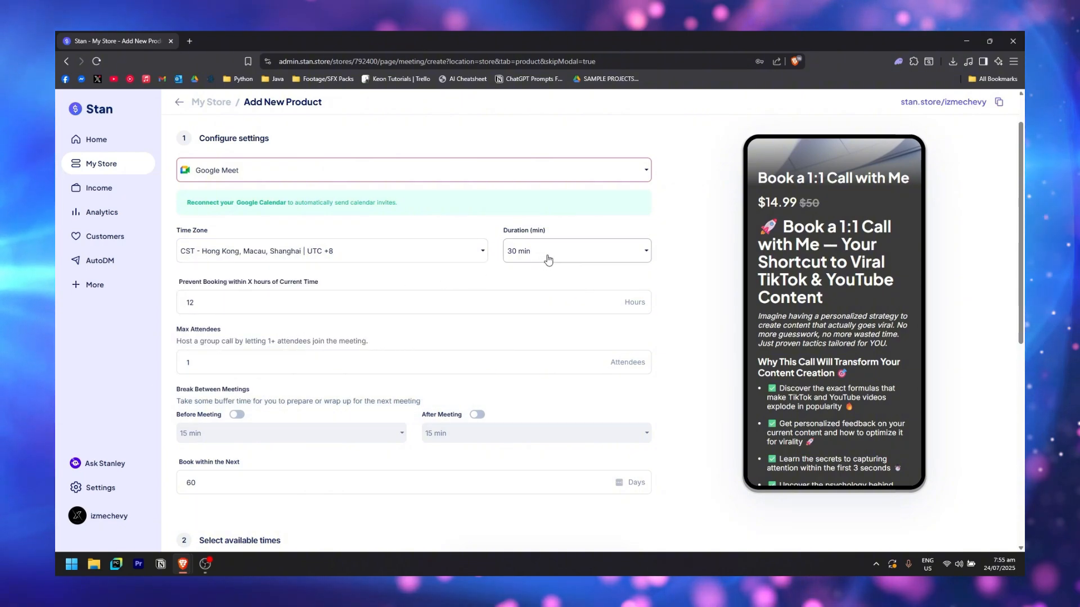
# Set the call duration to 90 minutes
pyautogui.click(590, 251)
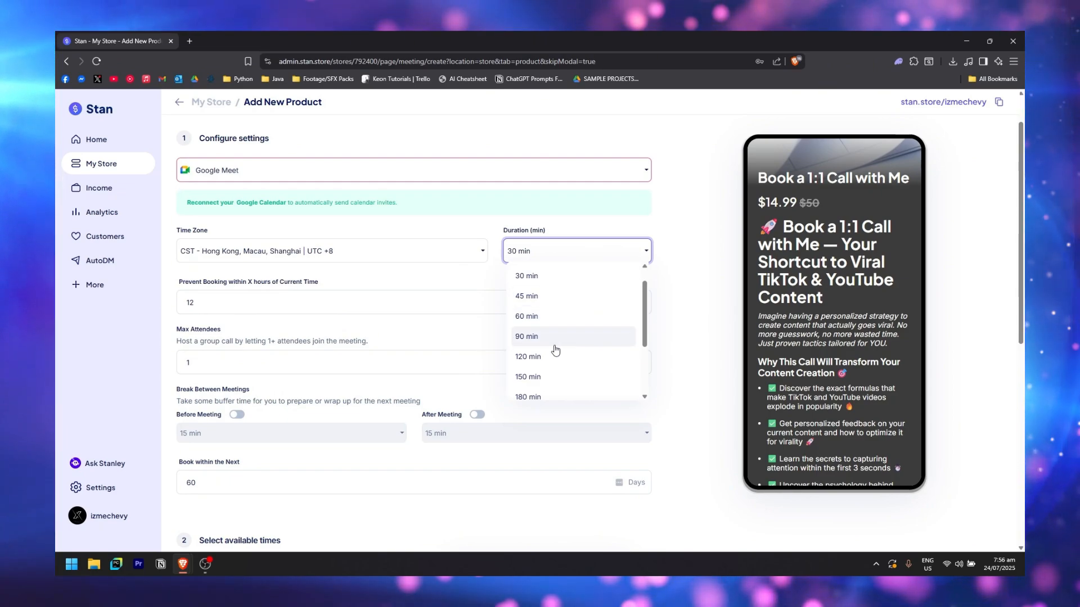
pyautogui.click(566, 343)
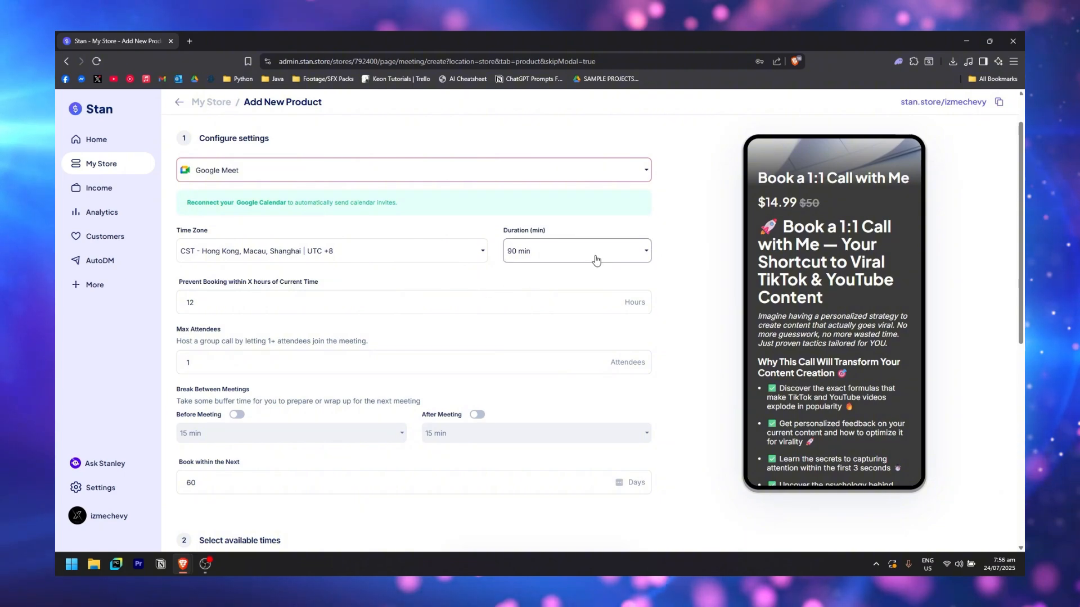
pyautogui.click(623, 258)
pyautogui.click(623, 259)
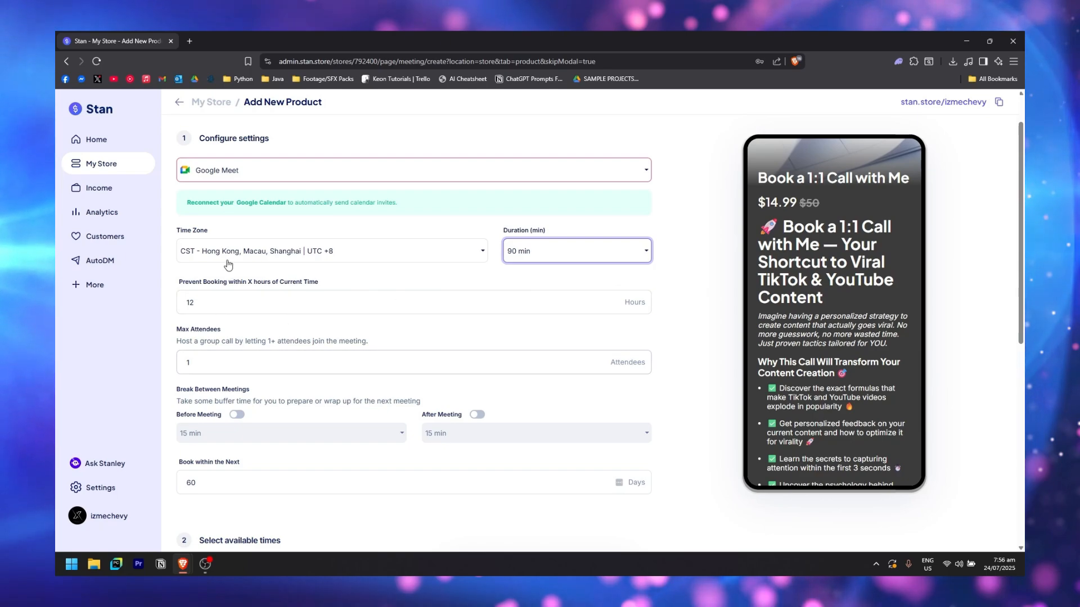
pyautogui.scroll(-2, 223, 242)
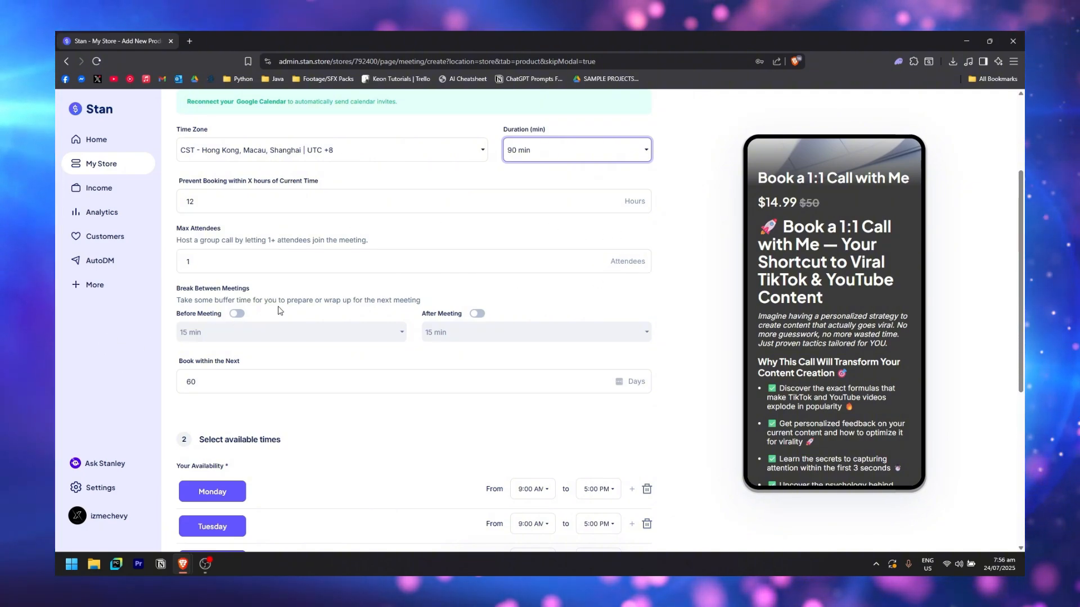
pyautogui.scroll(-1, 269, 305)
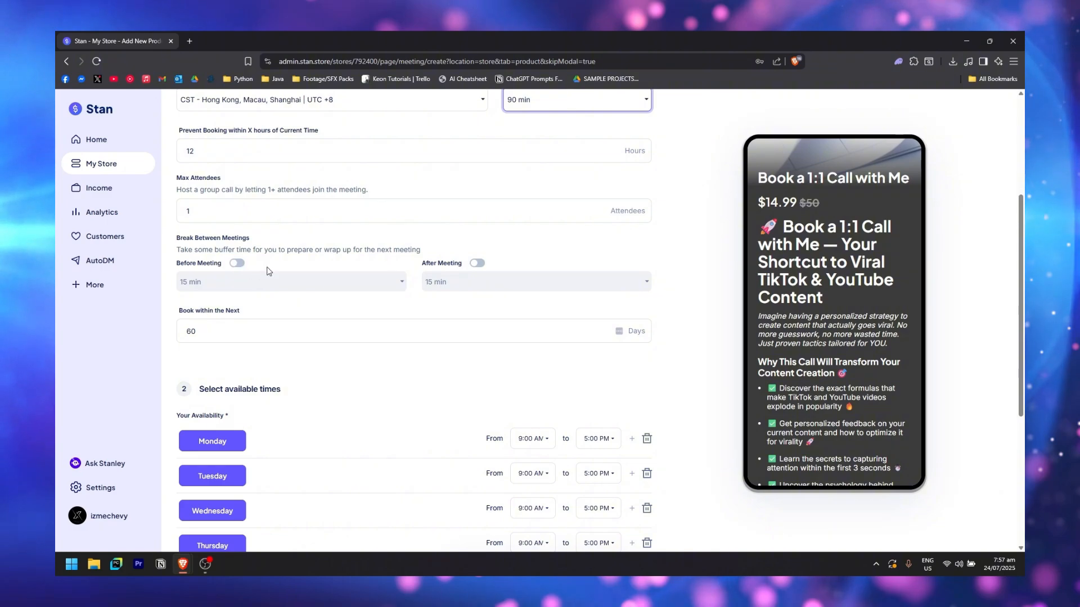
# Add a 10-minute before-meeting buffer and start replacing the 60-day booking window value
pyautogui.click(236, 264)
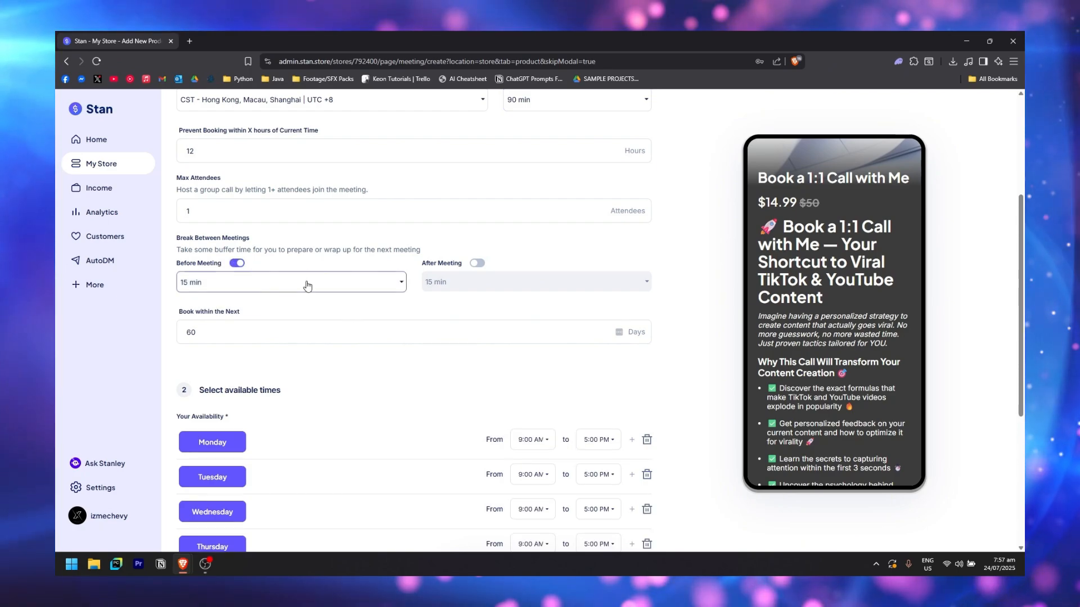
pyautogui.click(237, 282)
pyautogui.scroll(1, 236, 338)
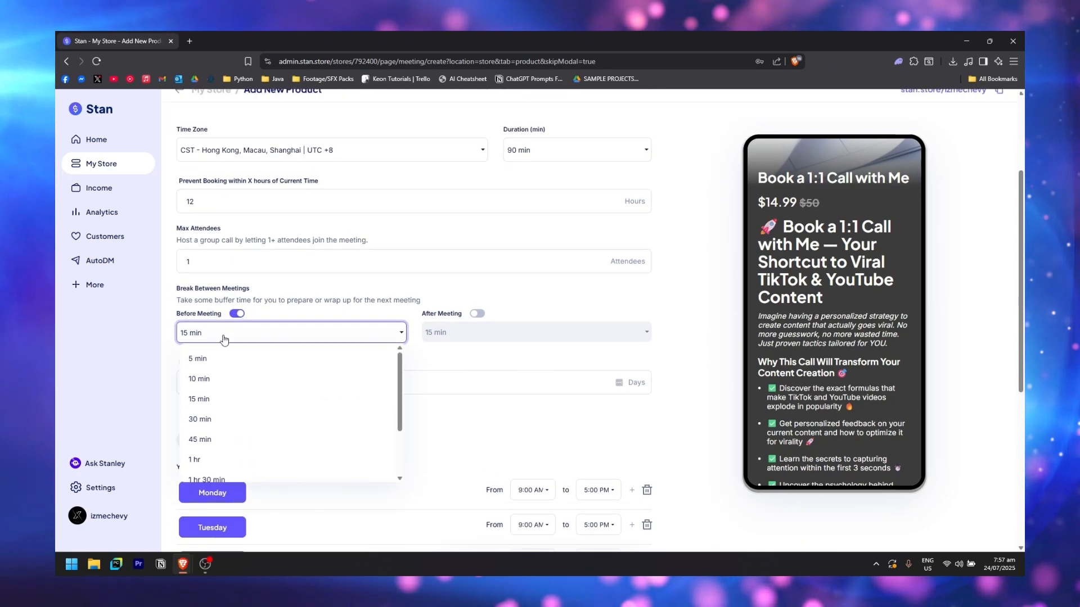
pyautogui.click(225, 375)
pyautogui.scroll(-3, 652, 272)
pyautogui.scroll(1, 350, 287)
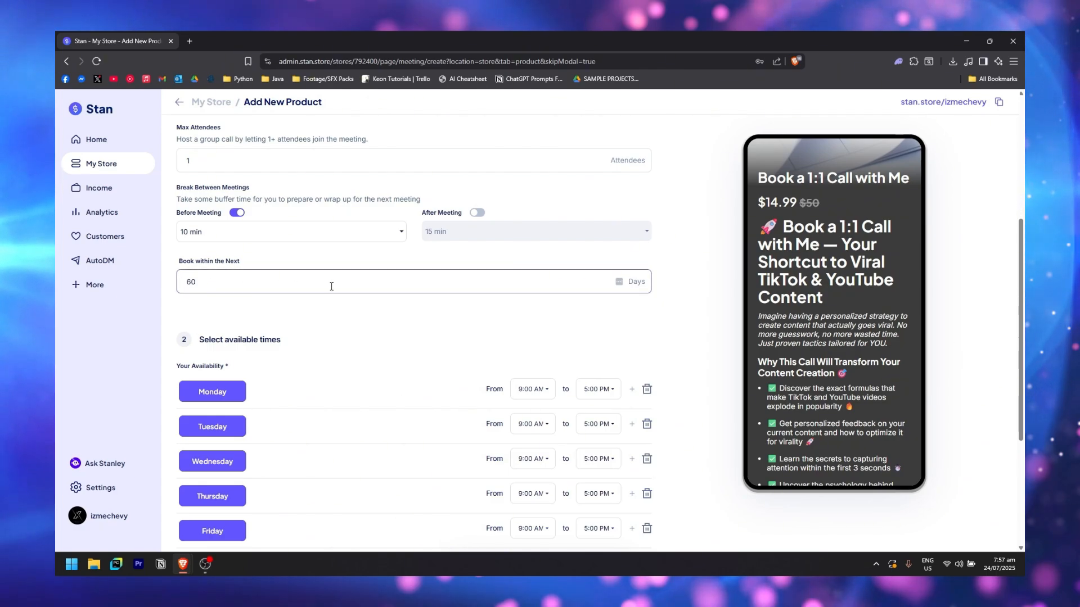
pyautogui.moveTo(270, 282); pyautogui.dragTo(104, 278)
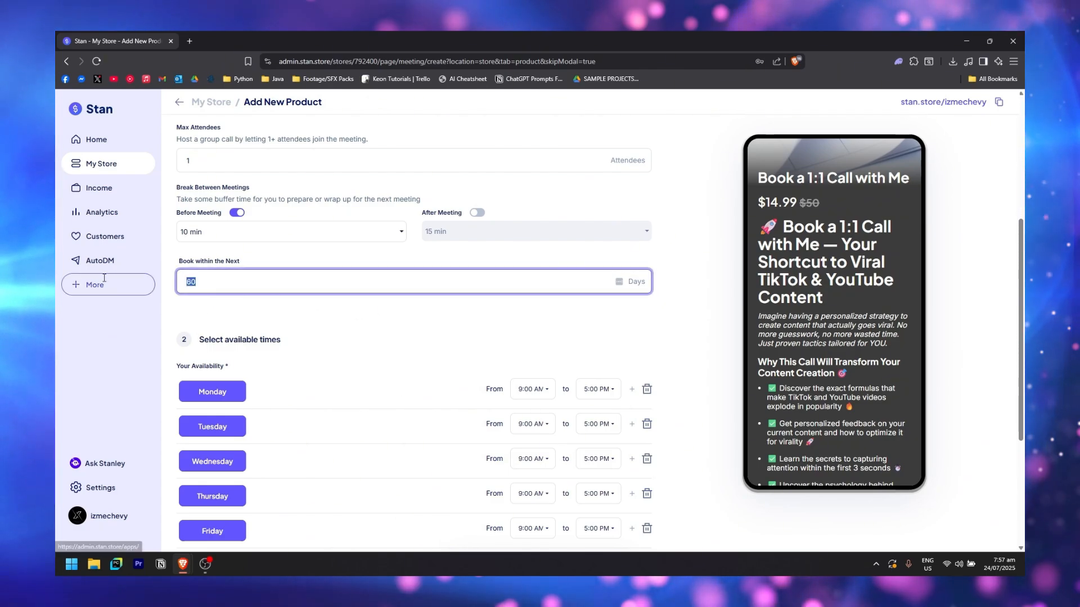
pyautogui.write('20')
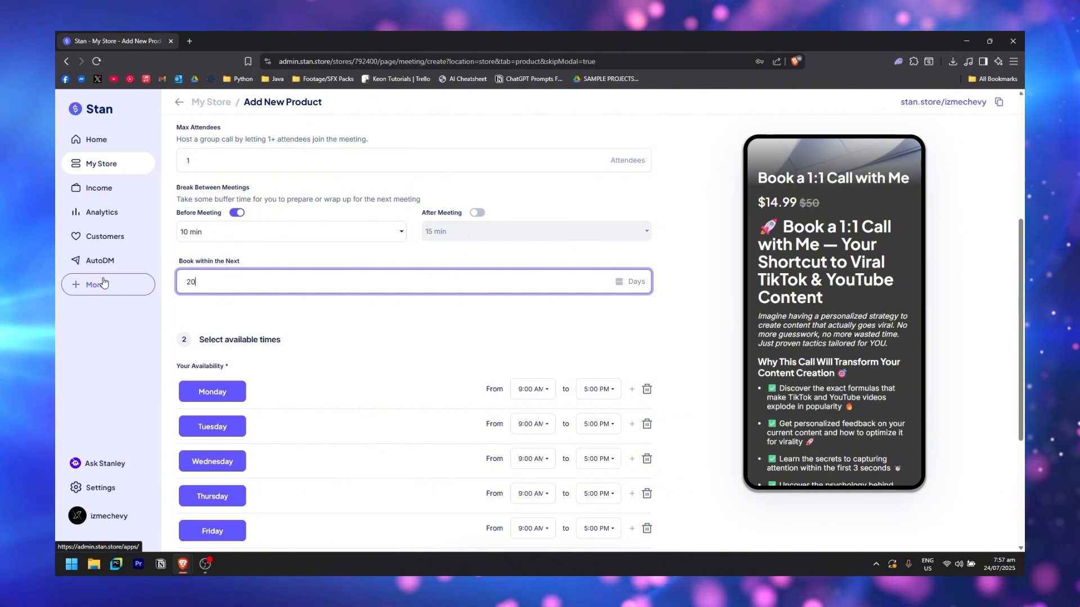
pyautogui.press('BackSpace')
pyautogui.press('BackSpace')
# Set bookings to within 15 days and keep only Wednesday, Friday and Saturday available
pyautogui.write('15')
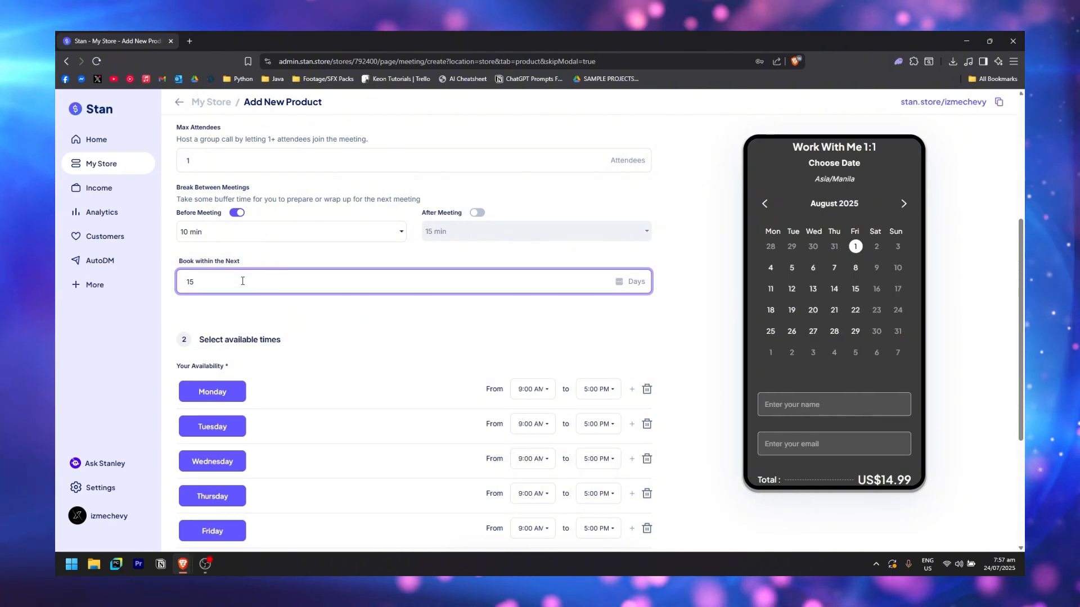
pyautogui.scroll(-2, 410, 302)
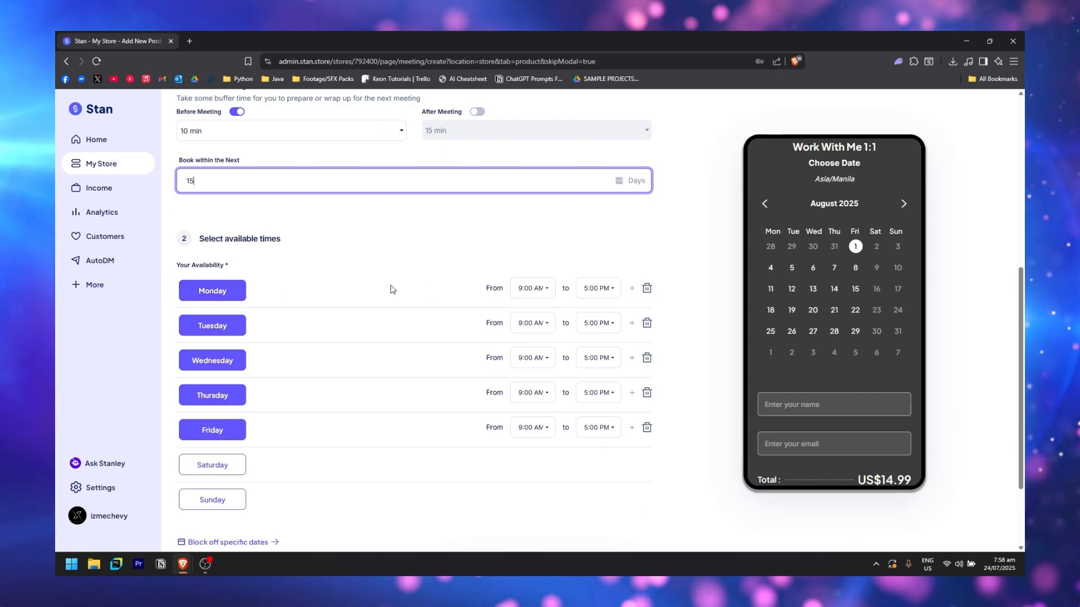
pyautogui.click(540, 288)
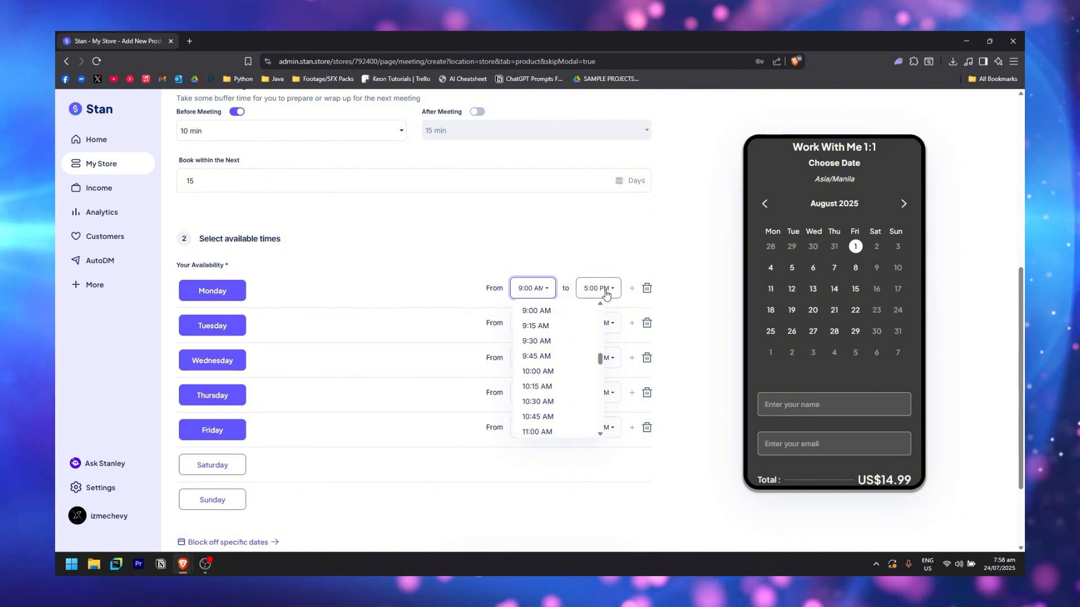
pyautogui.click(363, 450)
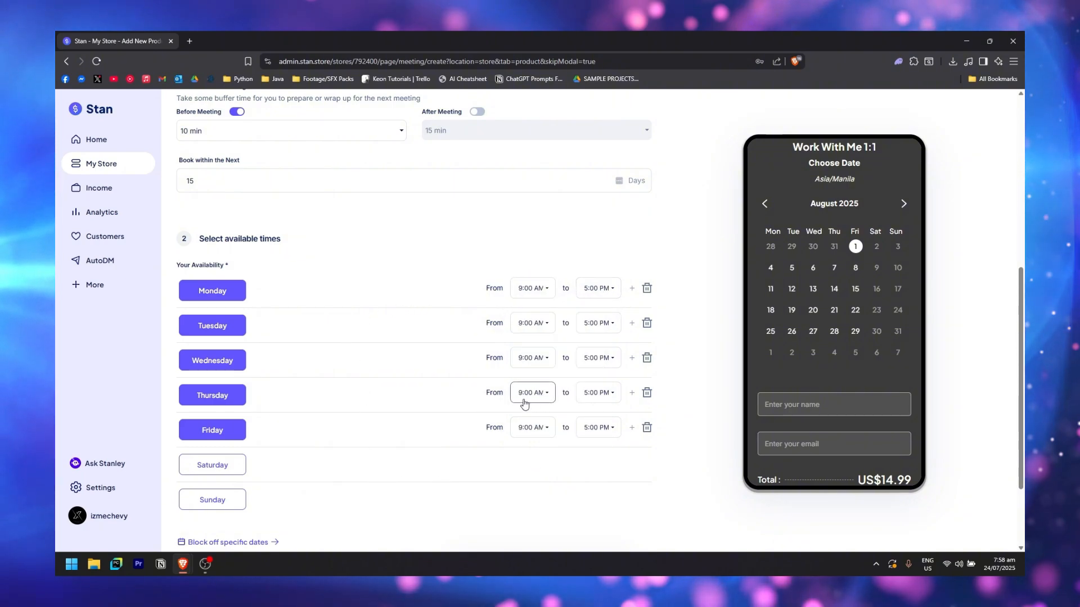
pyautogui.click(222, 398)
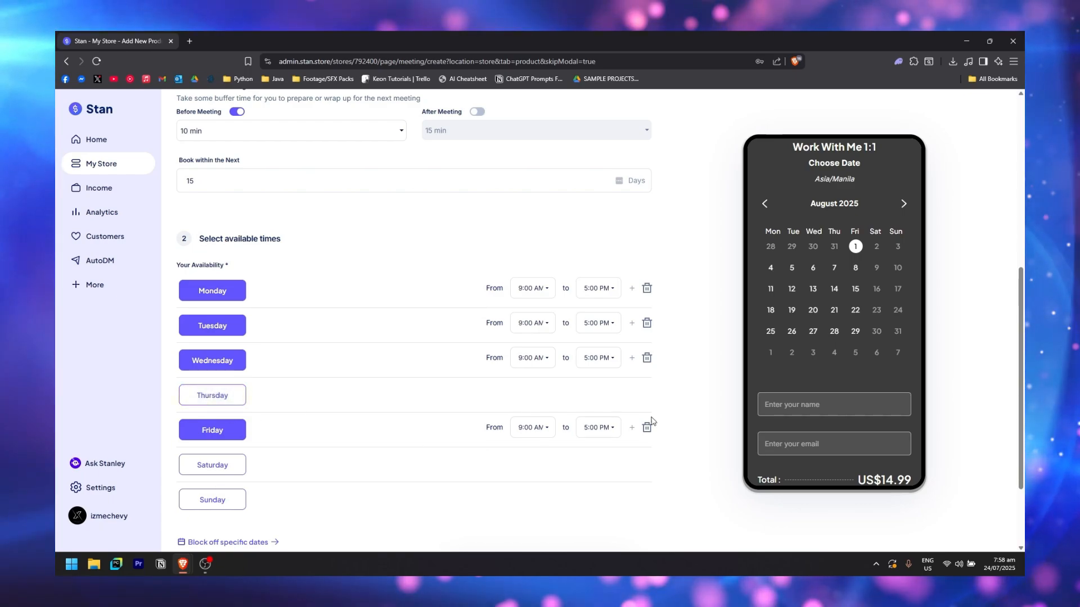
pyautogui.scroll(-2, 475, 296)
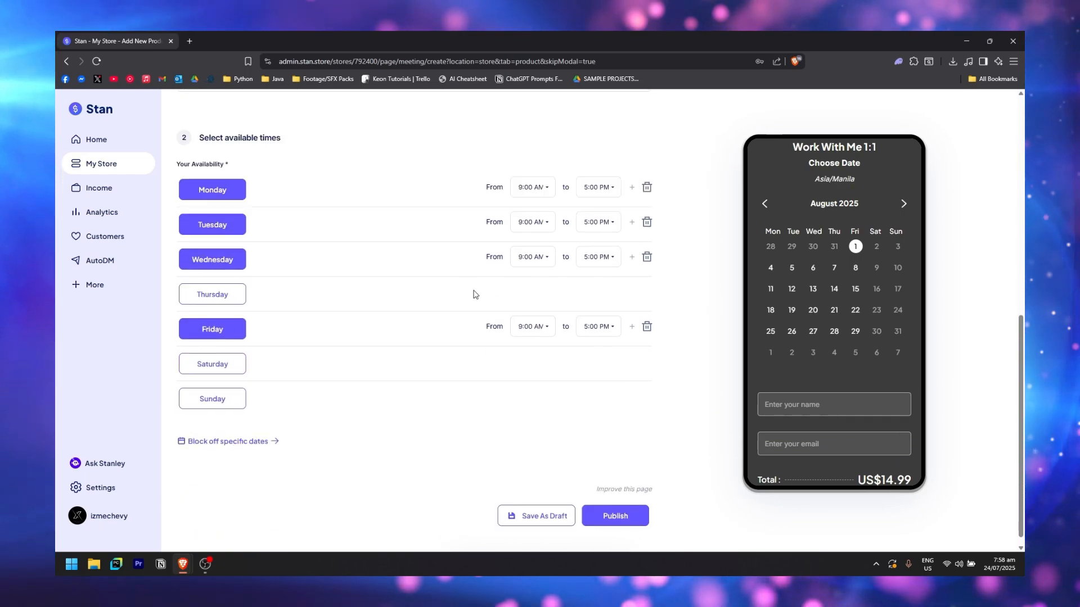
pyautogui.click(213, 192)
pyautogui.click(227, 228)
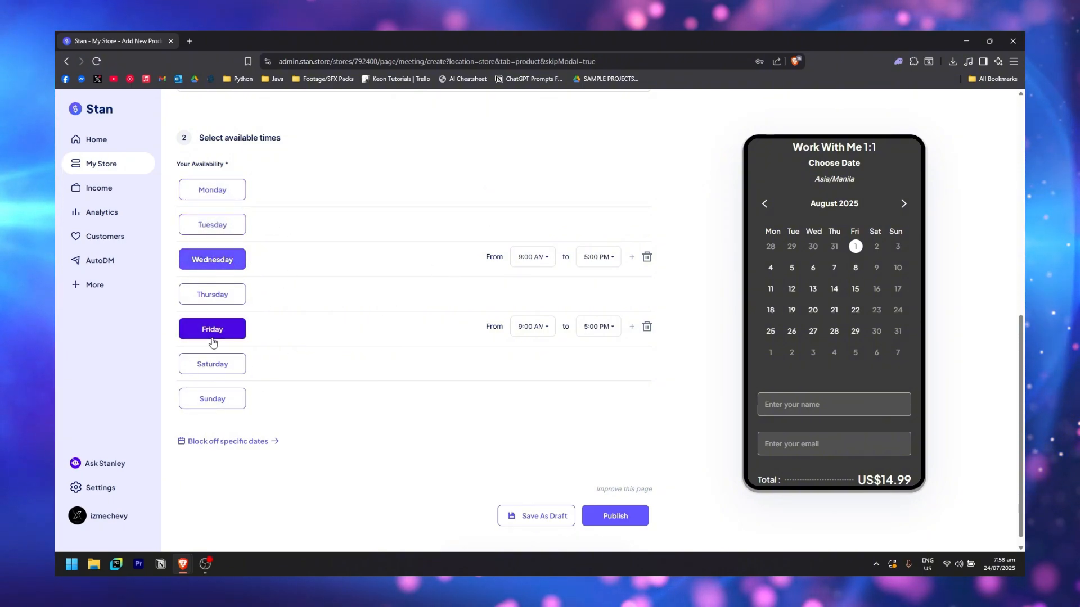
pyautogui.click(220, 365)
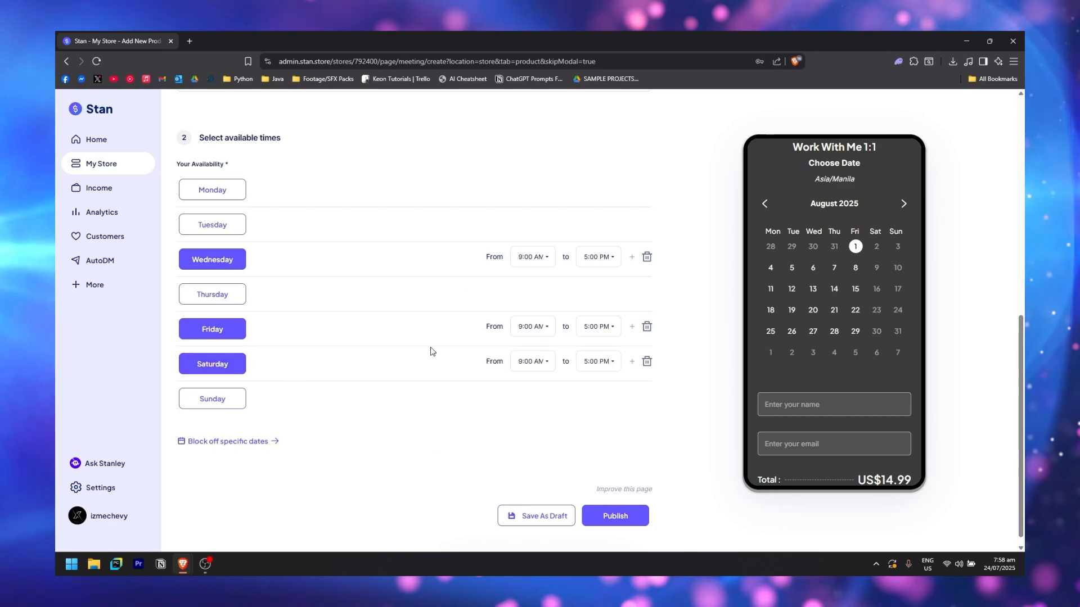
# Make Saturday available from 5:00 PM to 10:30 PM
pyautogui.click(545, 370)
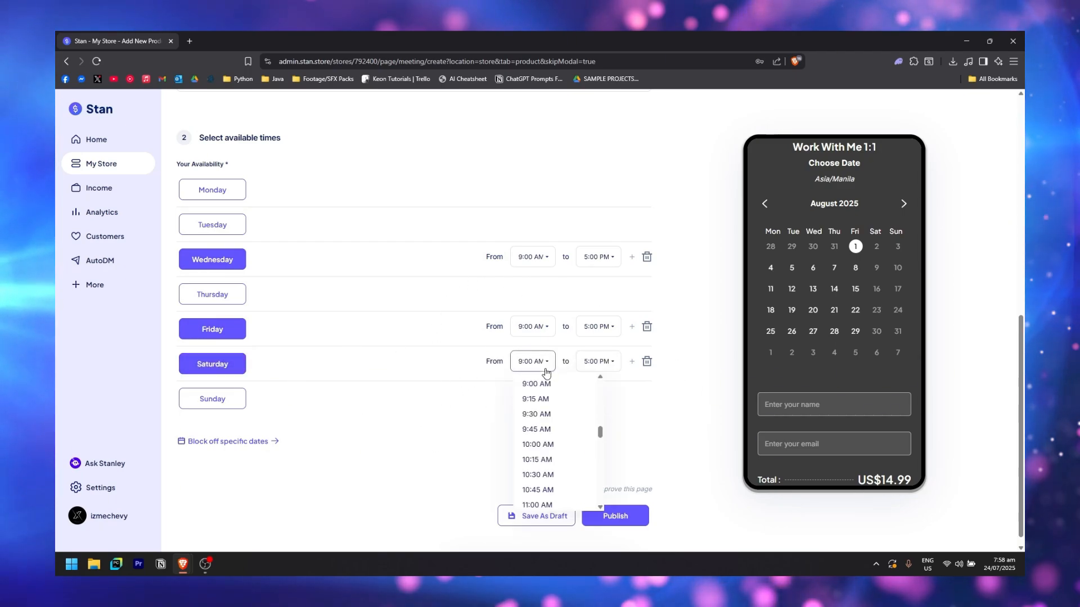
pyautogui.scroll(-8, 554, 422)
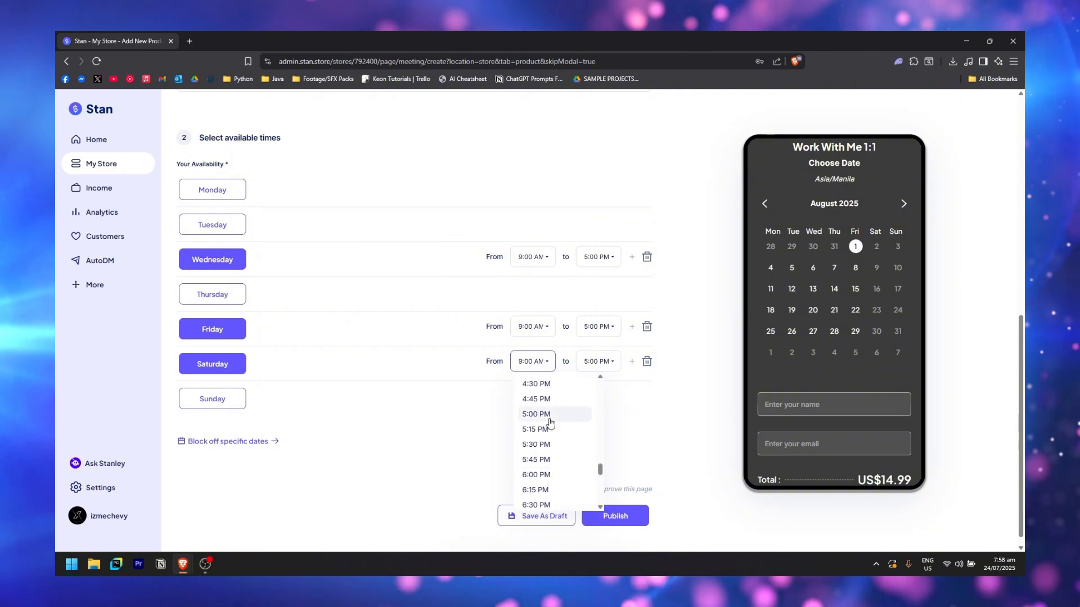
pyautogui.click(550, 414)
pyautogui.click(596, 362)
pyautogui.scroll(-5, 563, 427)
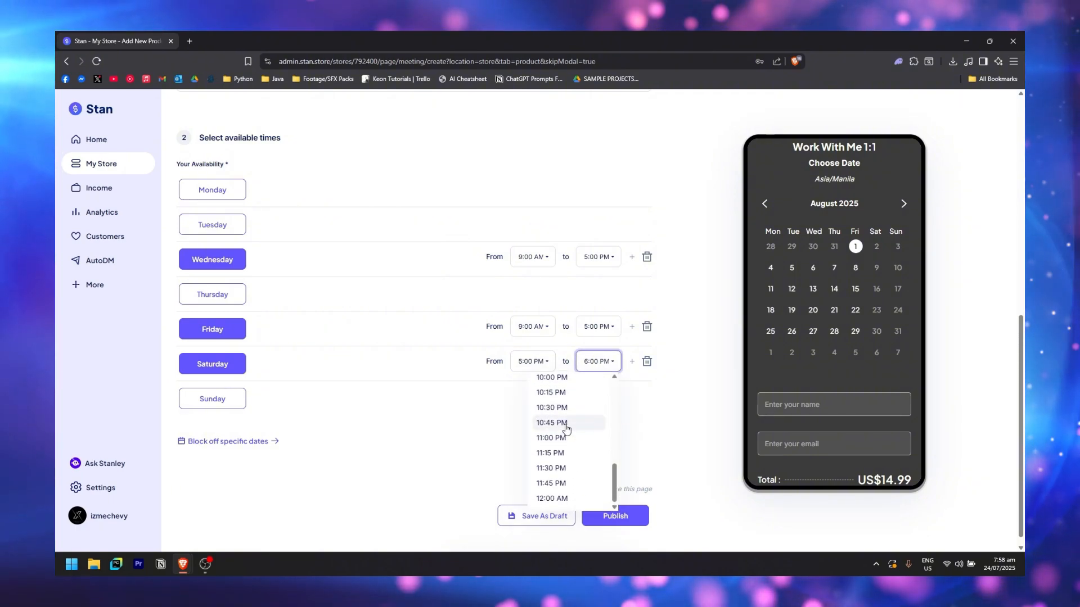
pyautogui.click(564, 408)
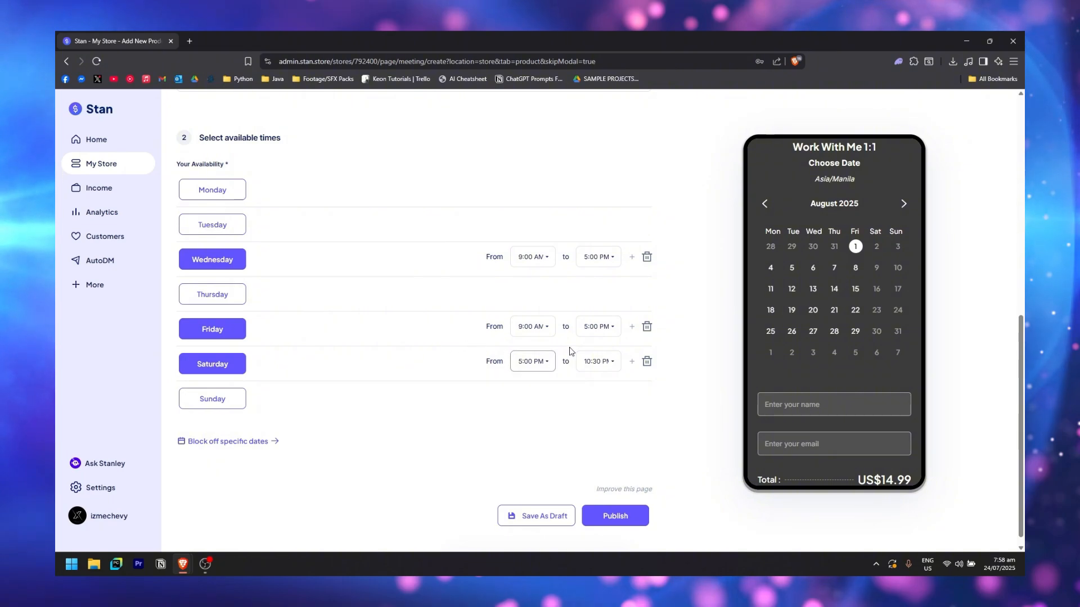
# Split Friday into 9:00 AM–12:00 PM and 4:00–8:00 PM slots, then bring up the block-off-dates calendar
pyautogui.click(606, 331)
pyautogui.scroll(-2, 578, 393)
pyautogui.scroll(10, 574, 396)
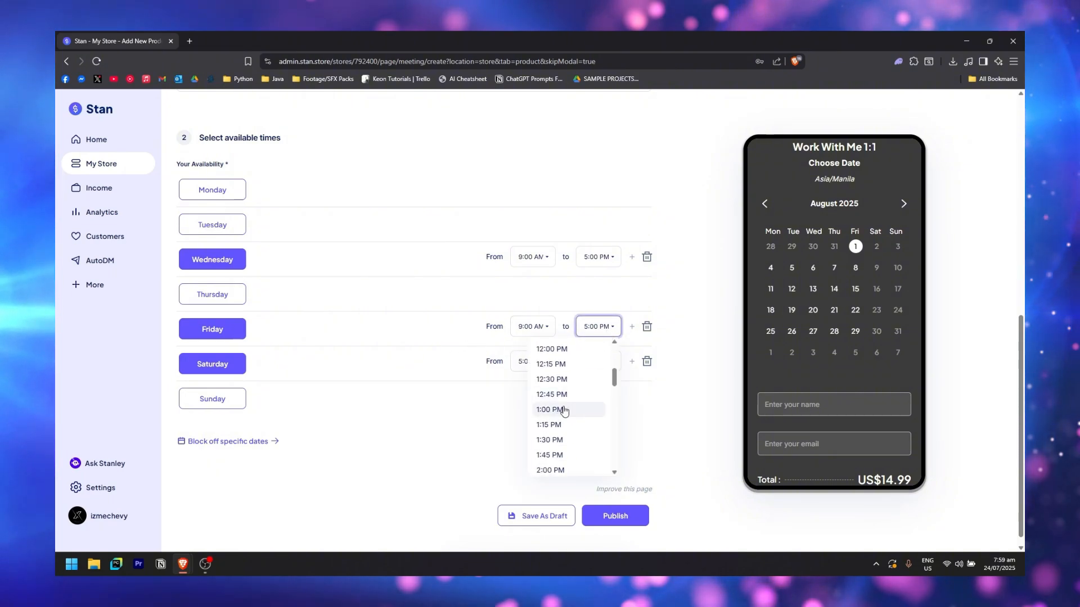
pyautogui.click(565, 401)
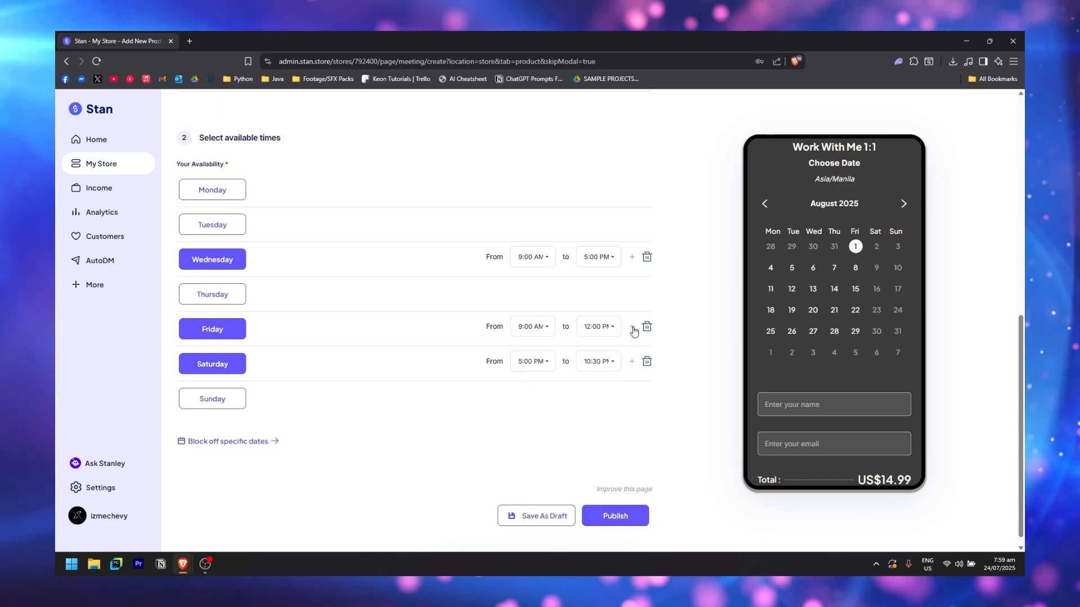
pyautogui.click(631, 327)
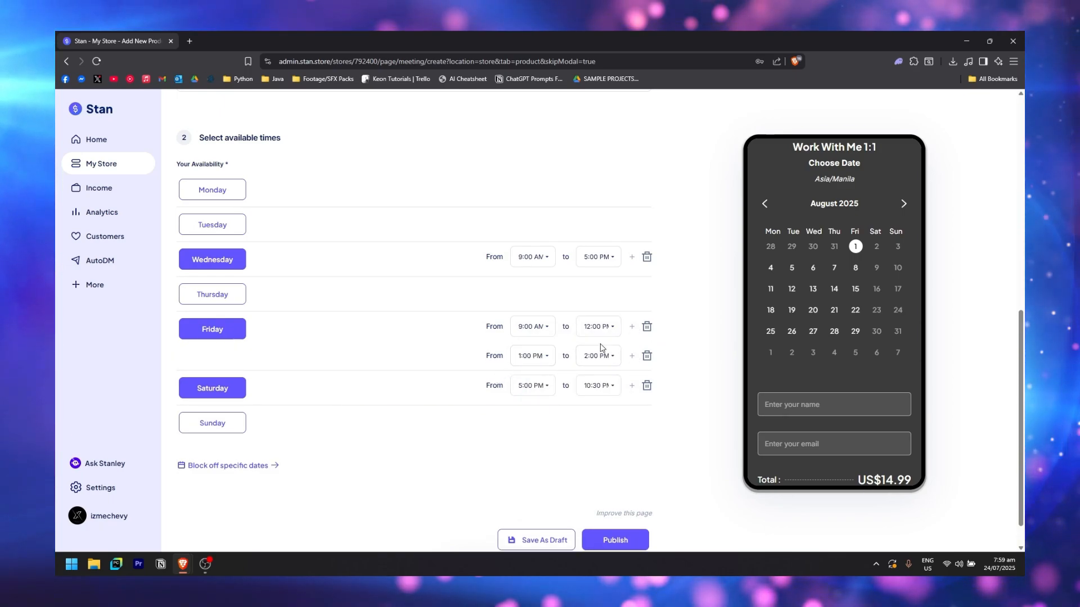
pyautogui.click(544, 364)
pyautogui.scroll(-4, 545, 438)
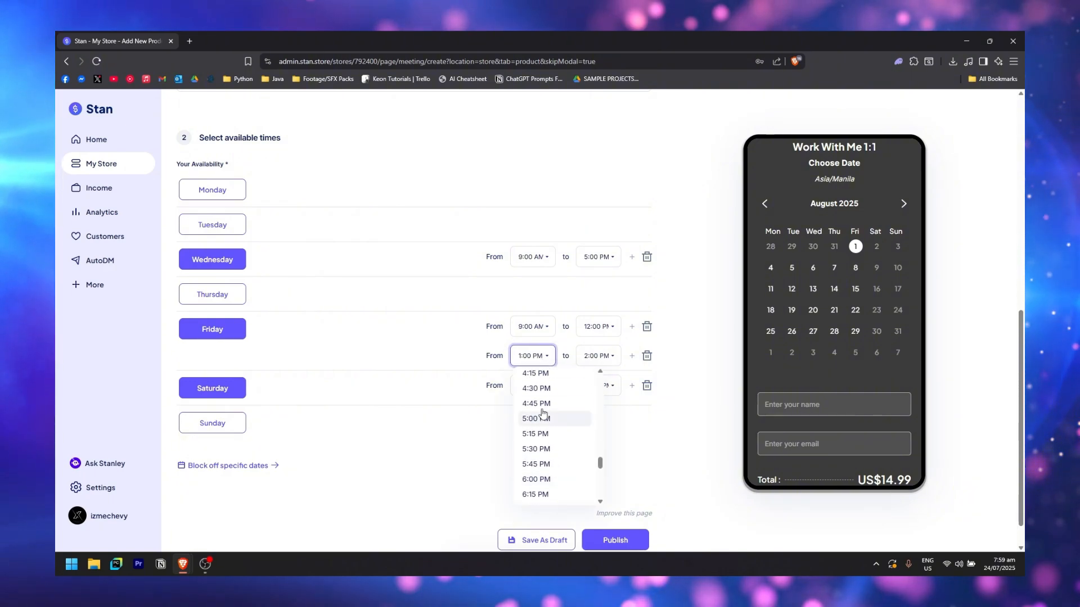
pyautogui.click(540, 414)
pyautogui.click(599, 356)
pyautogui.scroll(-3, 581, 453)
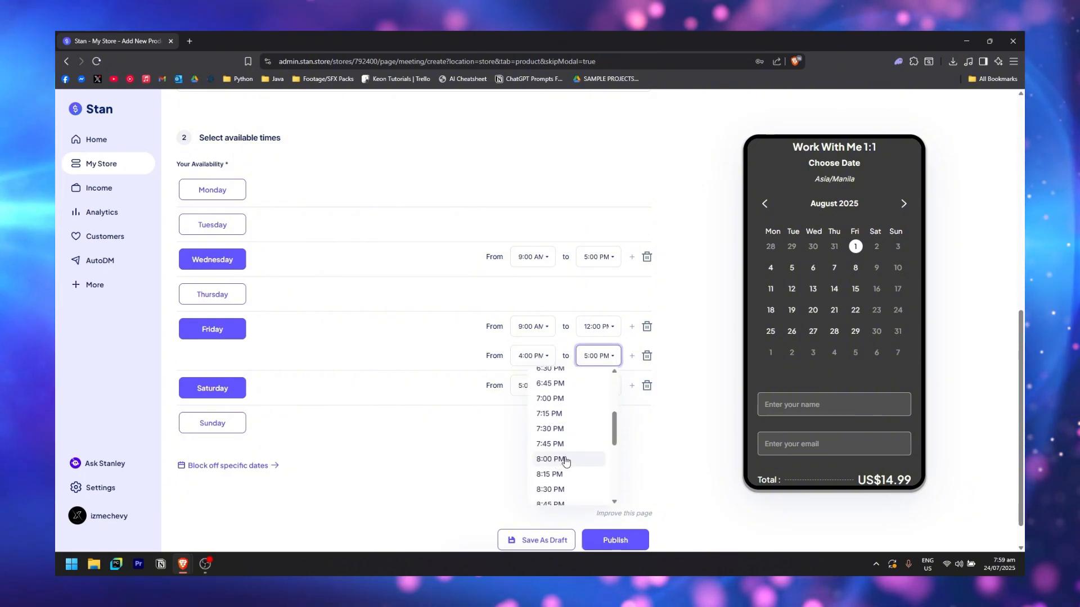
pyautogui.click(580, 456)
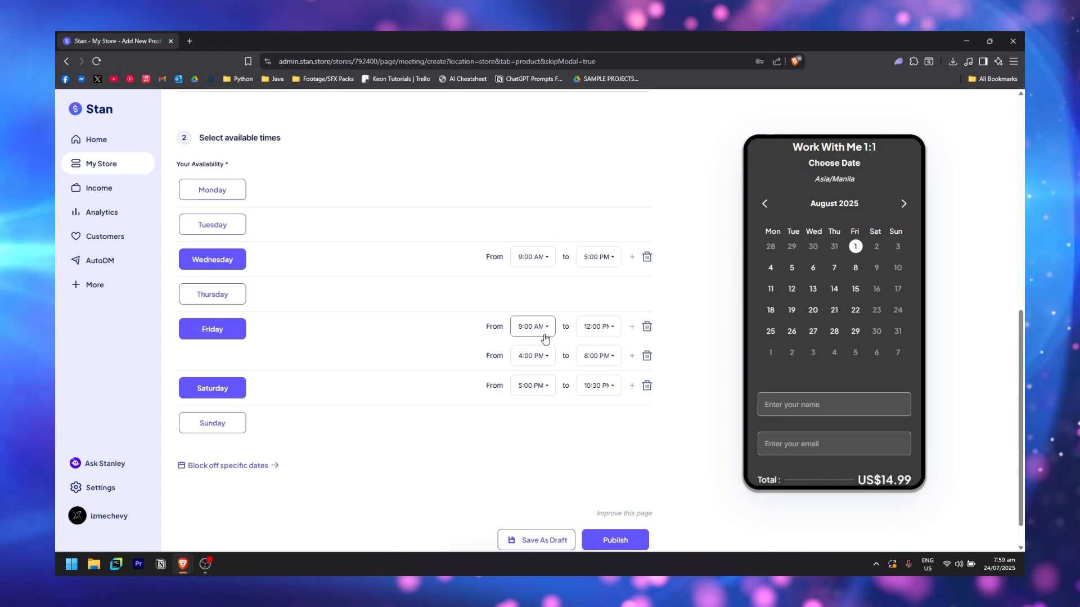
pyautogui.scroll(-1, 271, 455)
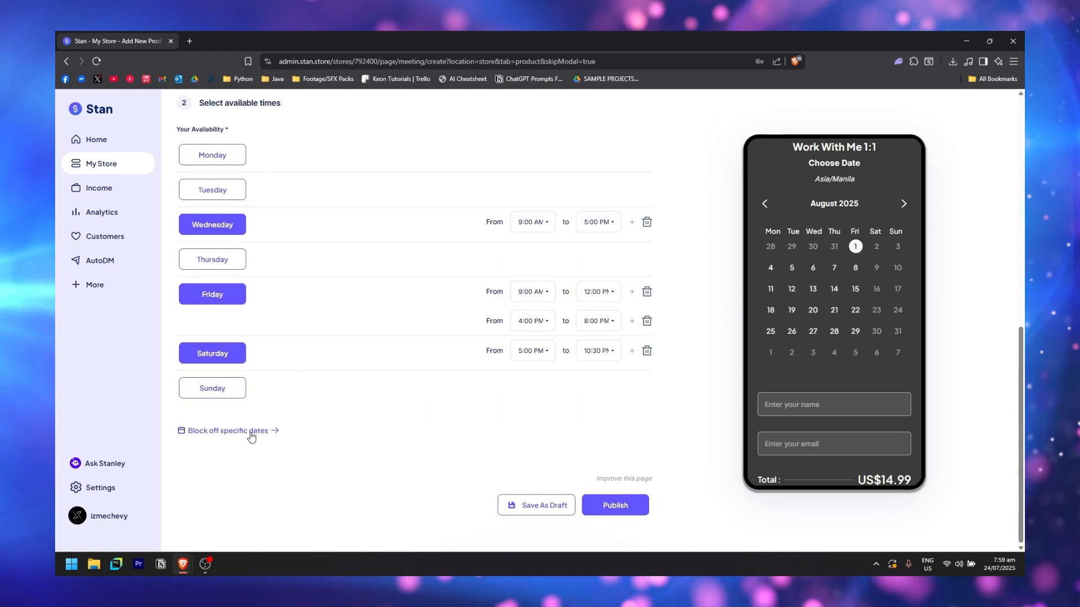
pyautogui.click(248, 432)
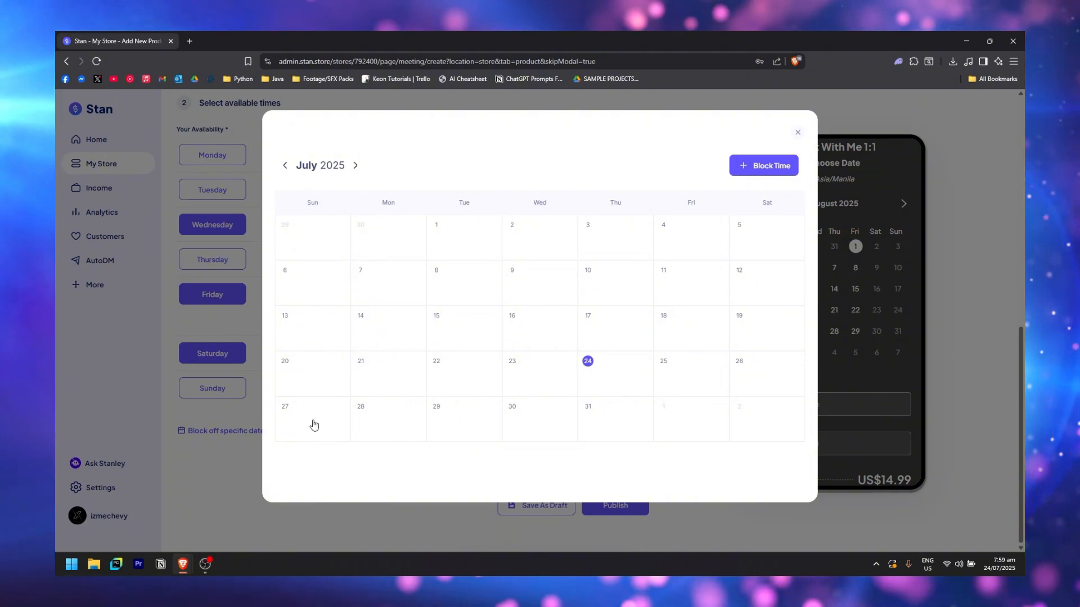
# Block July 27, 2025 from 12:00 AM to 11:45 PM, save, and close the calendar
pyautogui.click(325, 418)
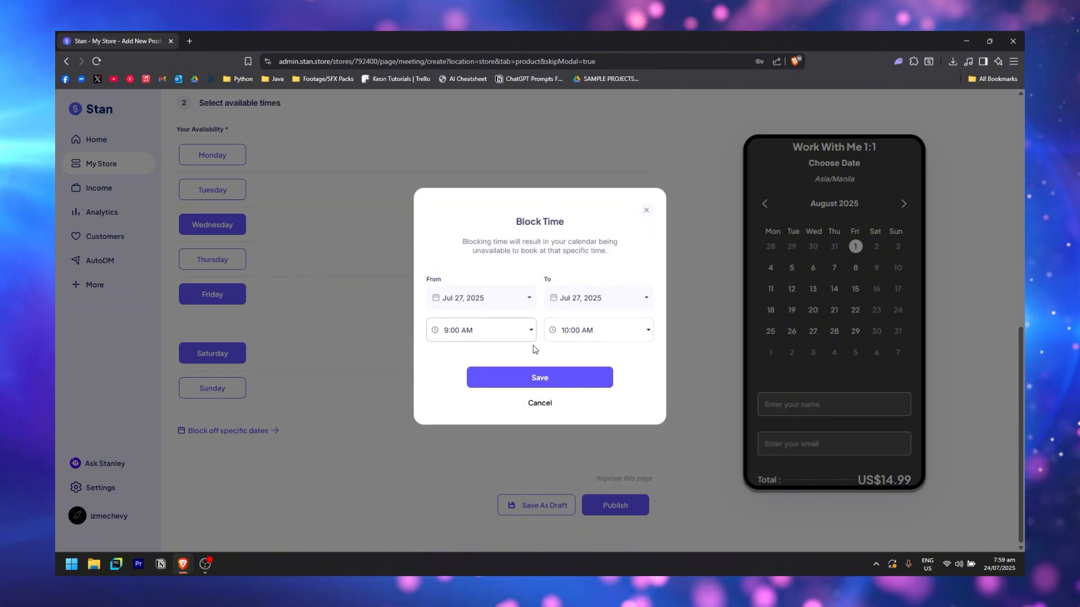
pyautogui.click(518, 329)
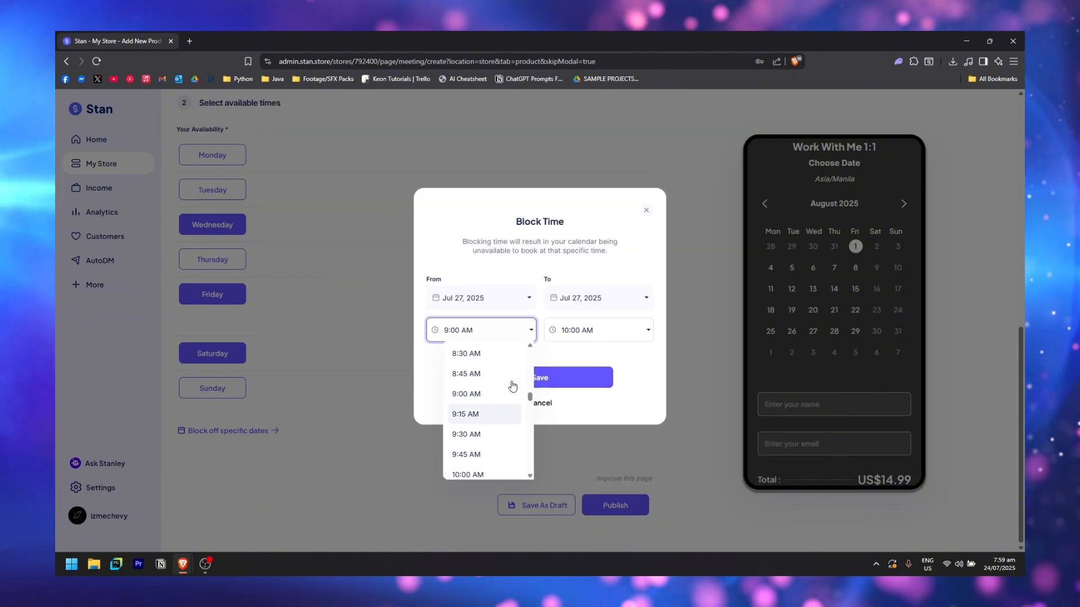
pyautogui.click(509, 355)
pyautogui.click(590, 336)
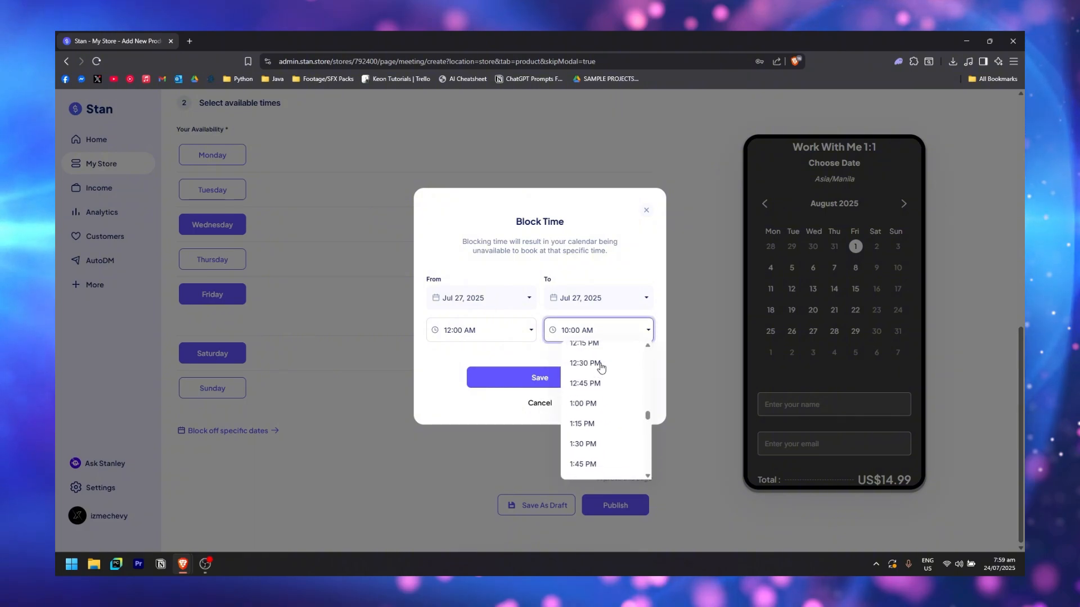
pyautogui.scroll(-10, 596, 416)
pyautogui.click(596, 465)
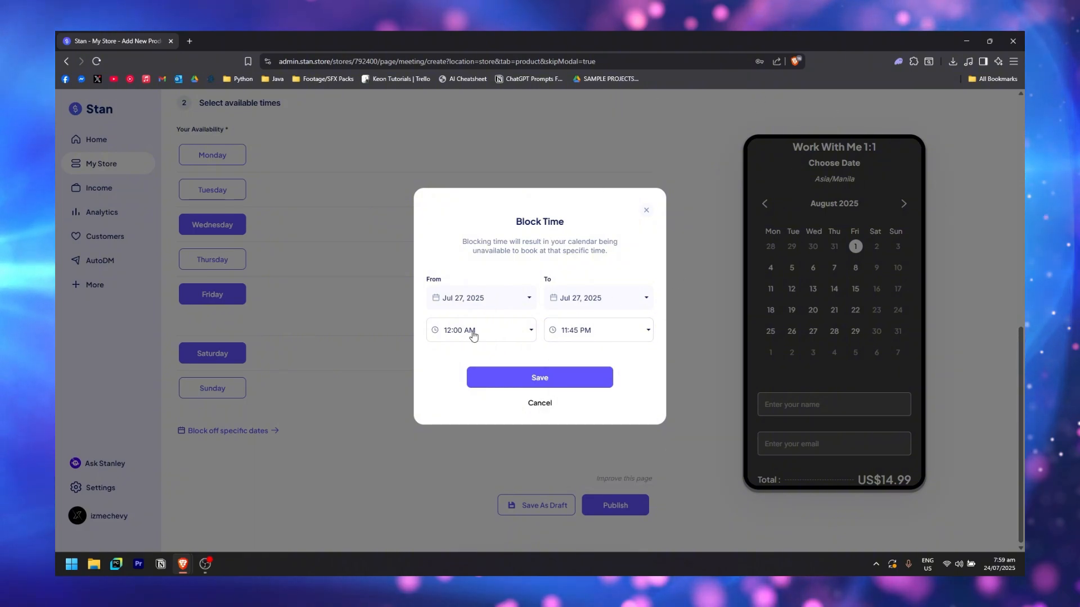
pyautogui.click(562, 376)
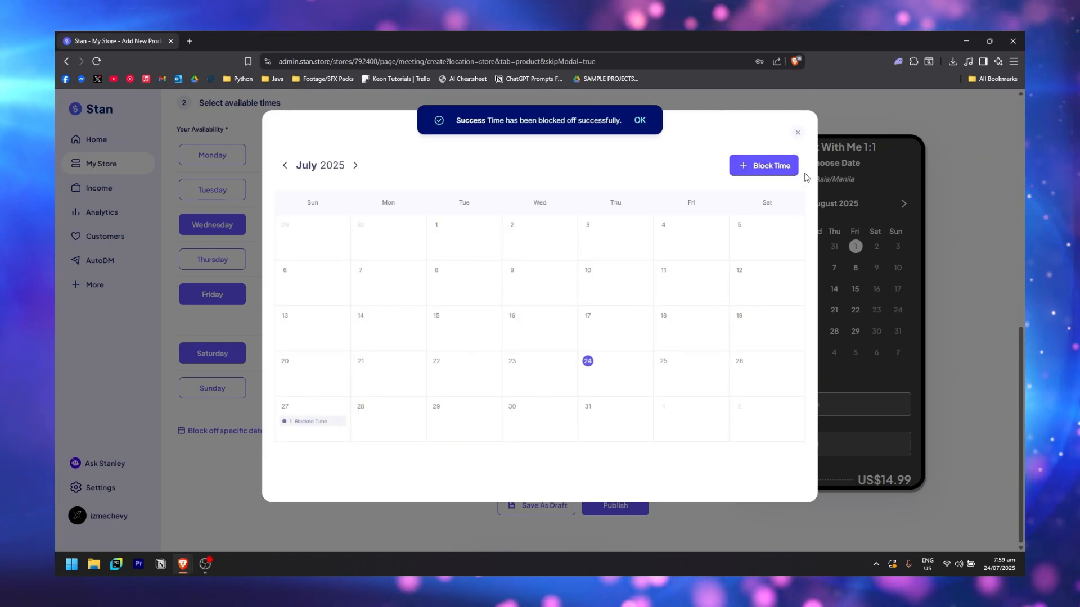
pyautogui.click(795, 131)
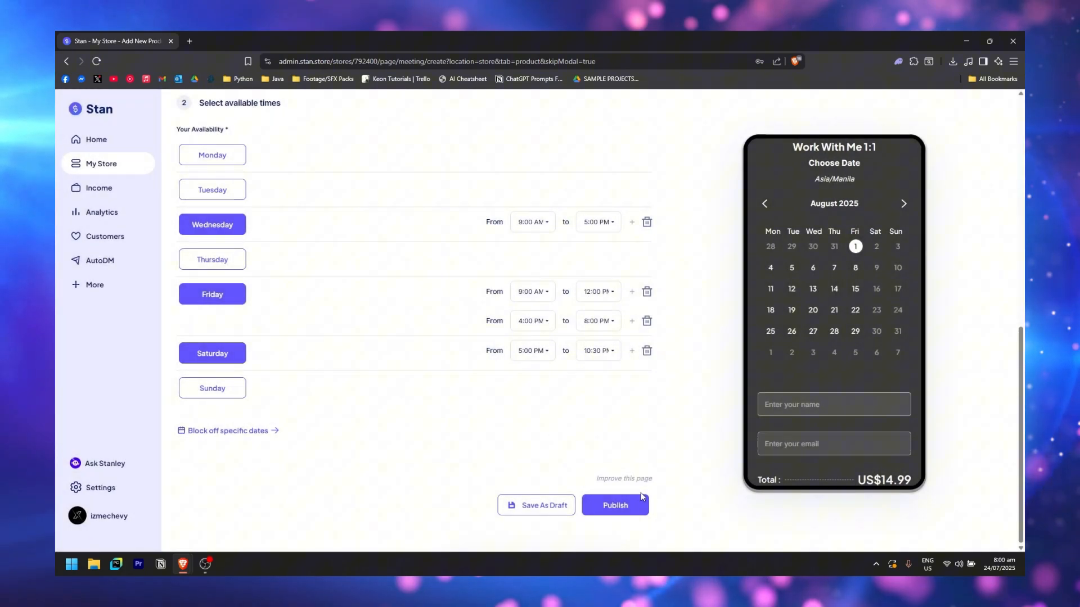
pyautogui.scroll(-10, 862, 355)
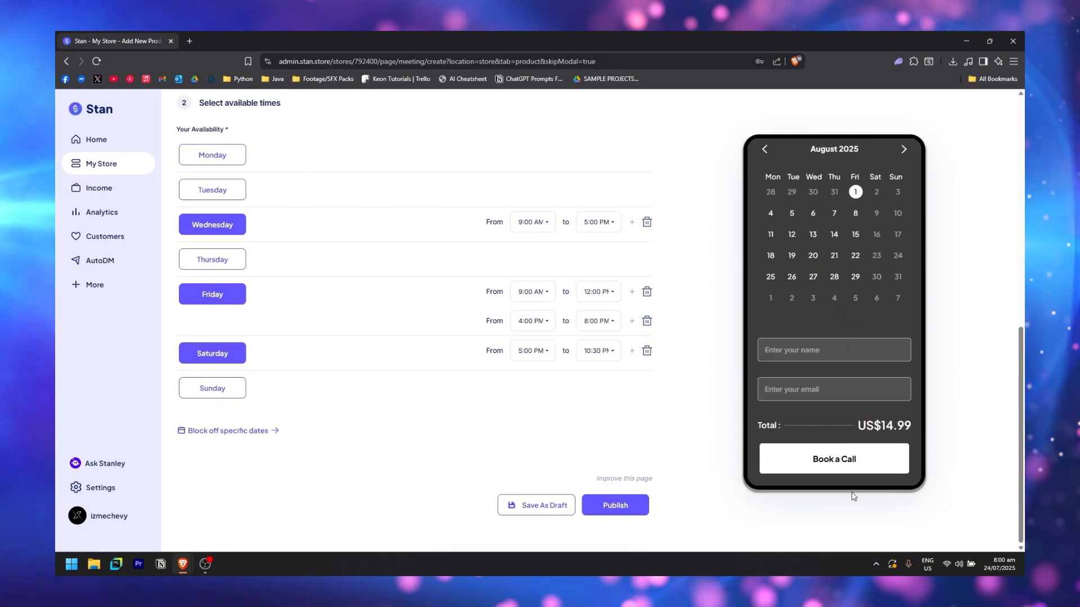
# Try publishing the 1:1 call product, which brings up availability errors
pyautogui.click(615, 513)
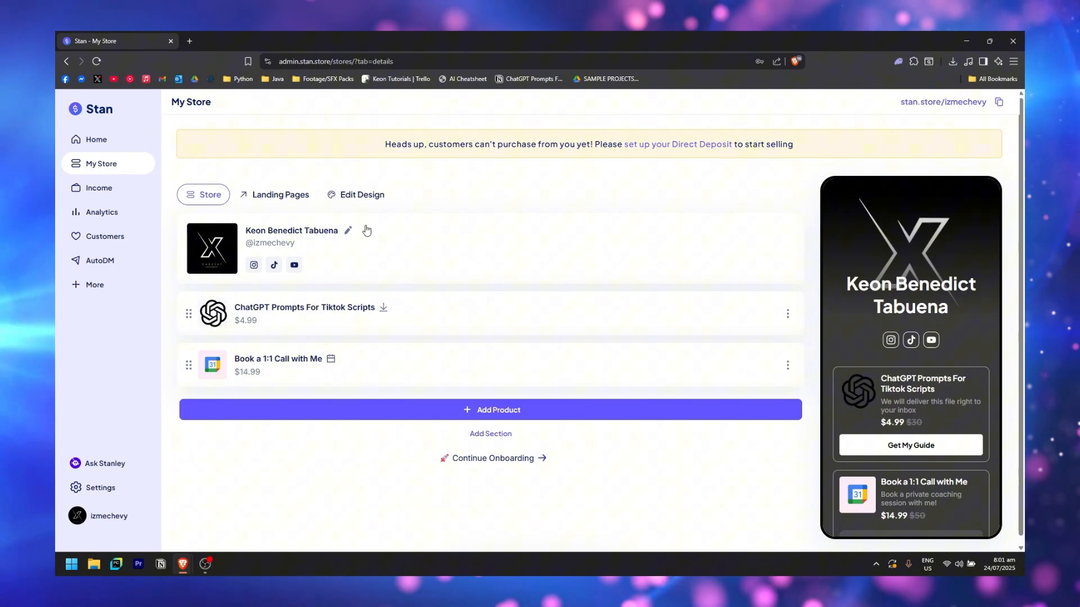
pyautogui.click(355, 197)
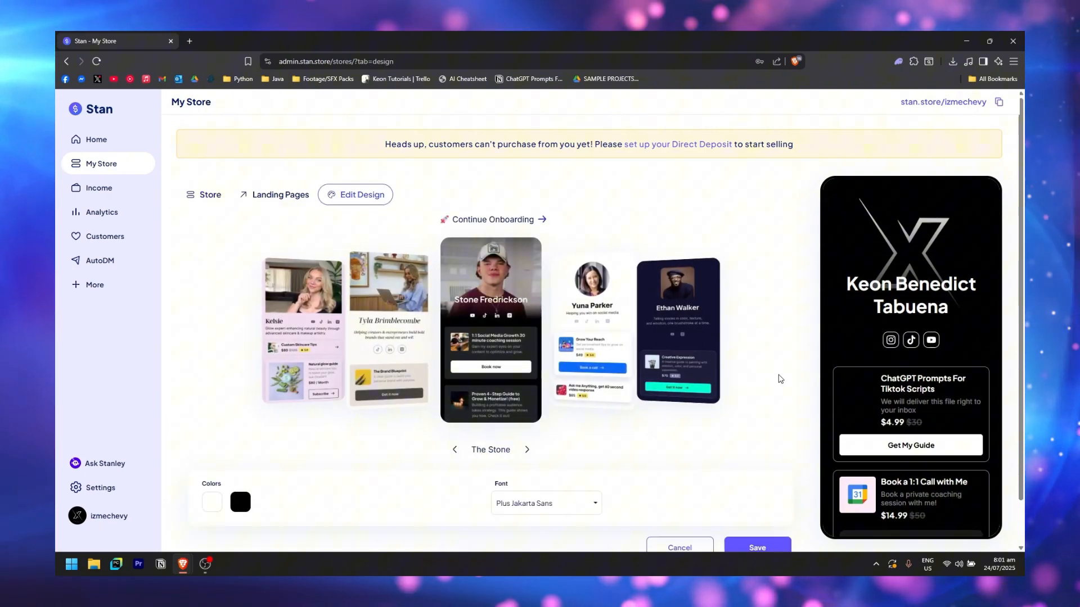
pyautogui.scroll(-1, 779, 378)
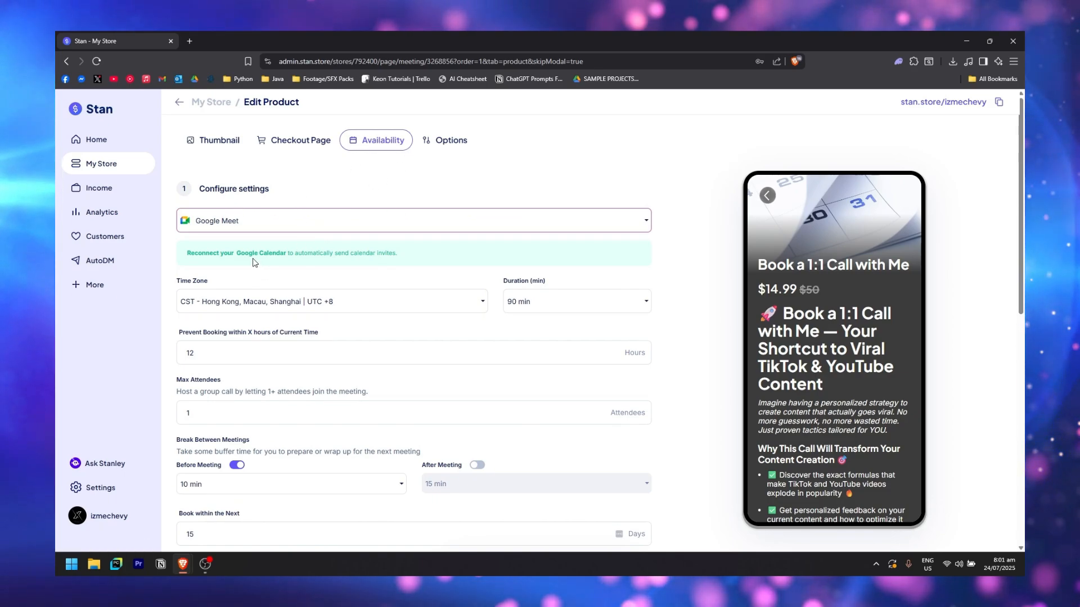
pyautogui.scroll(-10, 518, 338)
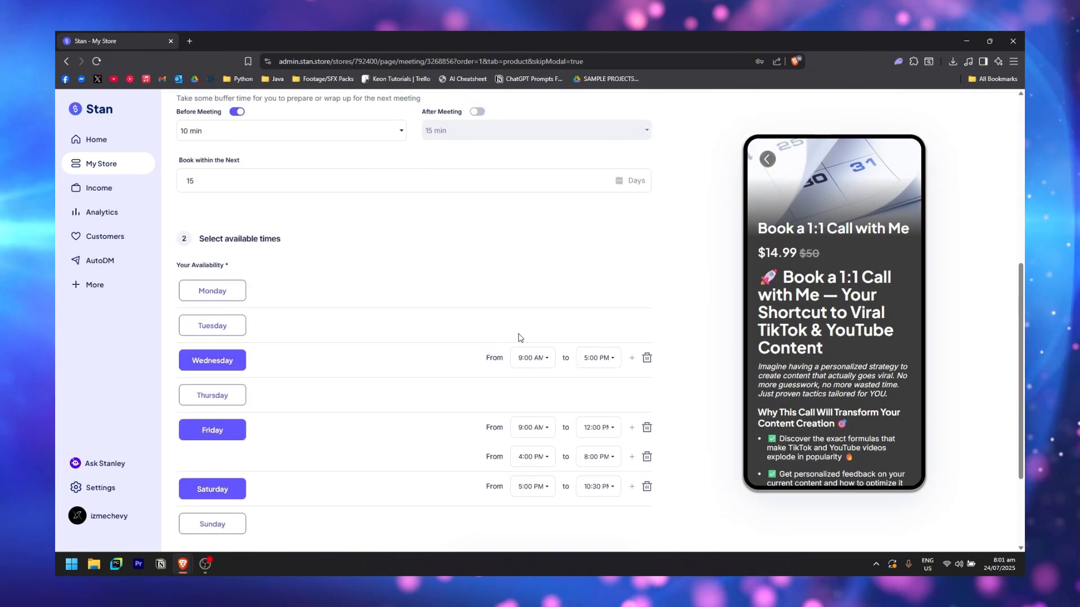
pyautogui.scroll(10, 477, 450)
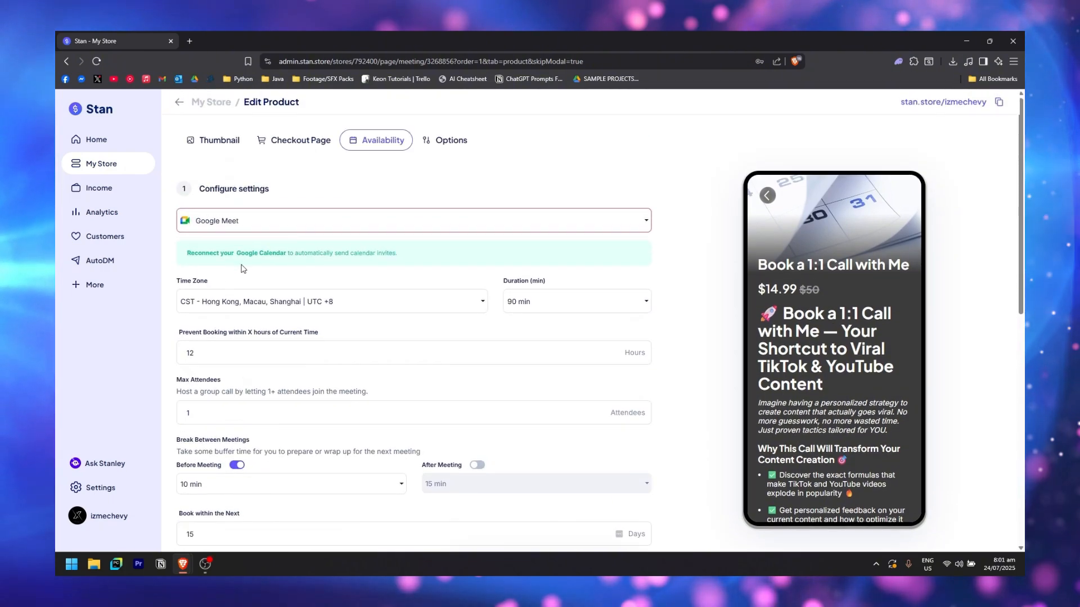
pyautogui.scroll(-10, 241, 270)
pyautogui.click(645, 508)
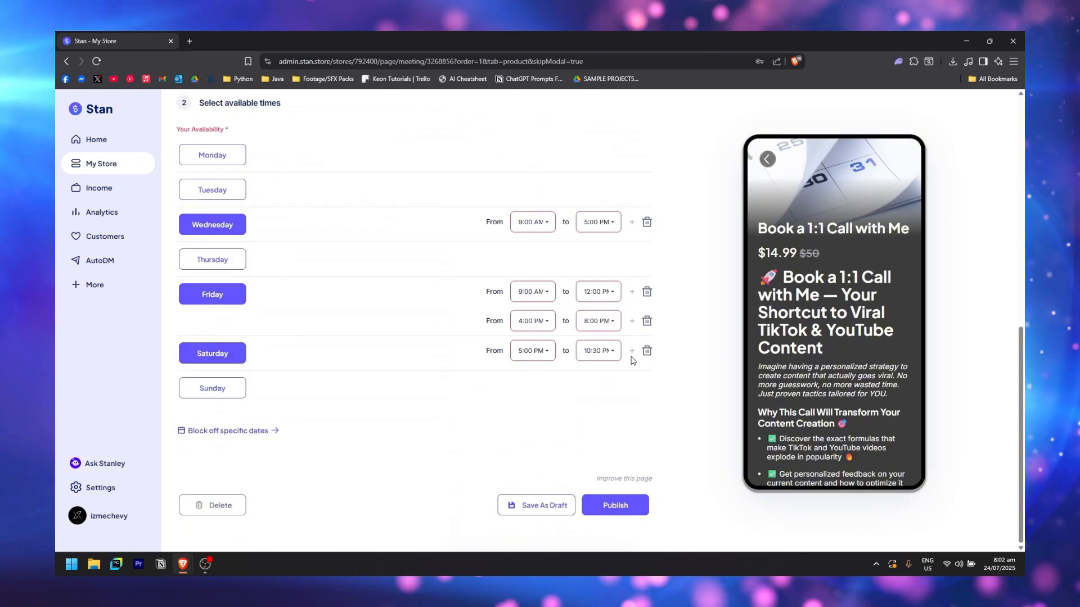
# Change the meeting location to Default and publish the call at $14.99
pyautogui.scroll(8, 548, 397)
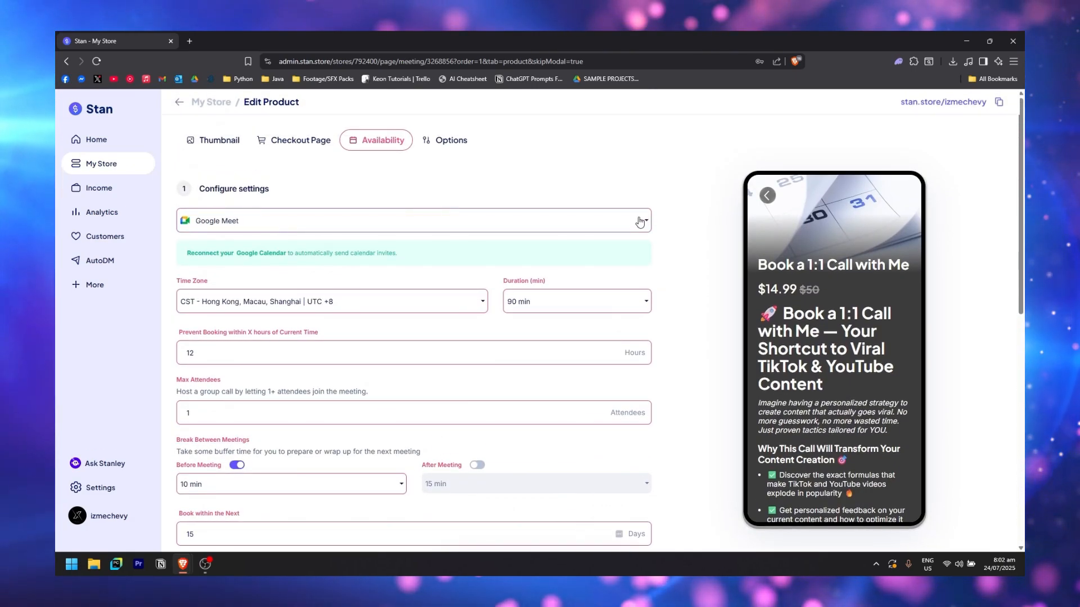
pyautogui.click(639, 221)
pyautogui.click(212, 307)
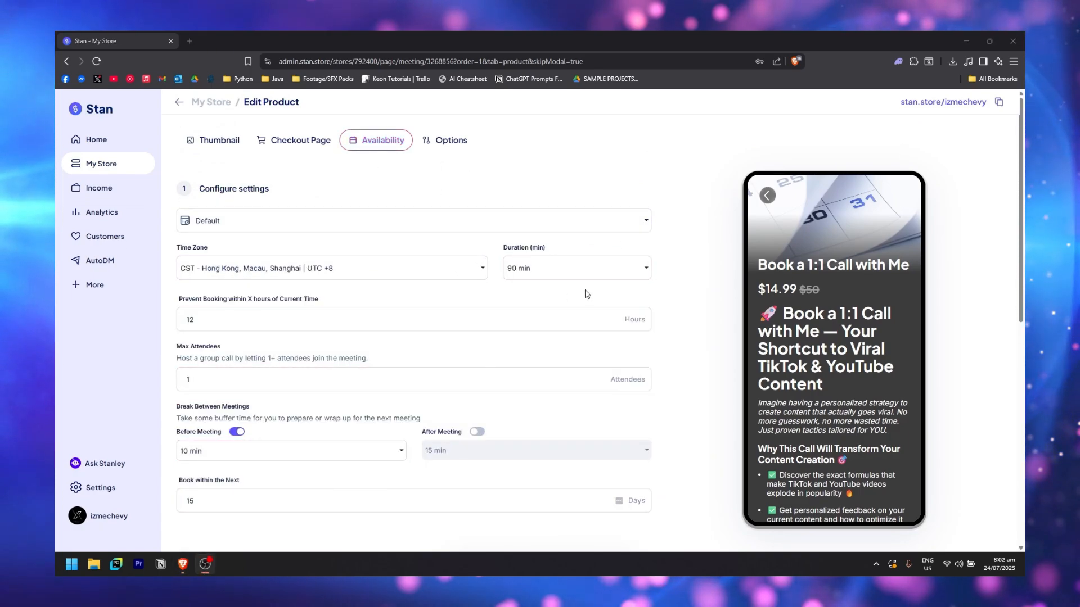
pyautogui.scroll(-5, 658, 338)
pyautogui.scroll(-4, 661, 393)
pyautogui.click(634, 507)
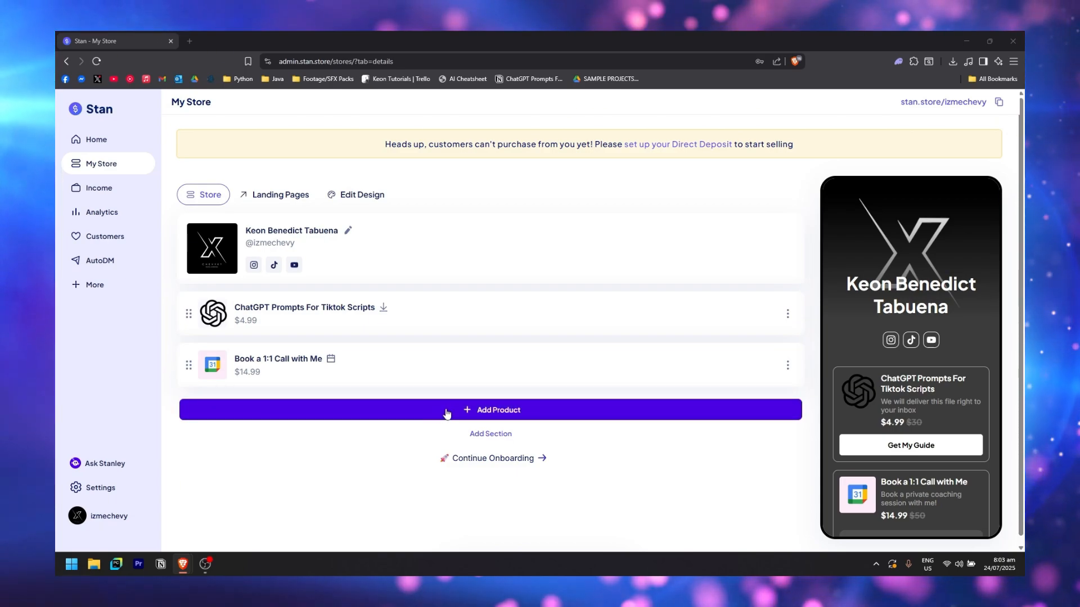
# Add a Button-style eCourse titled 'Become a Pro Content Creator' and proceed to its checkout page
pyautogui.click(506, 409)
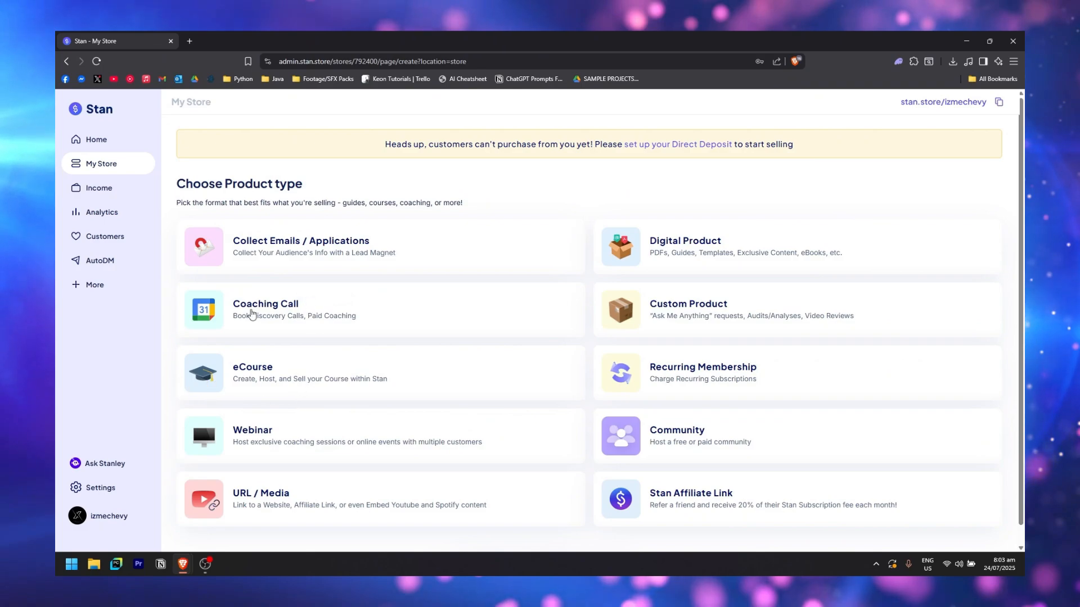
pyautogui.scroll(-1, 333, 373)
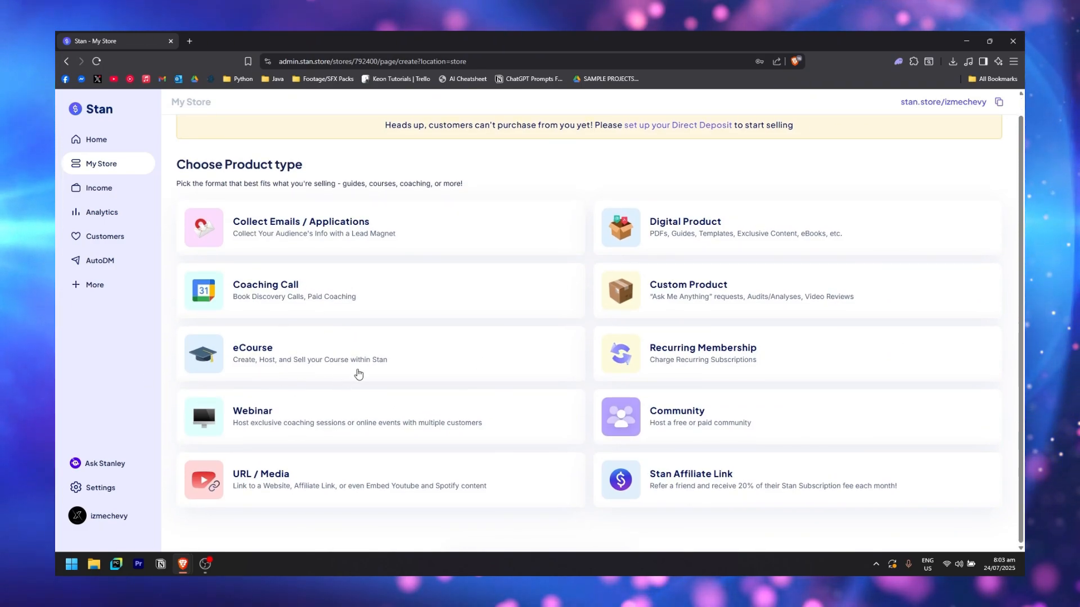
pyautogui.click(320, 361)
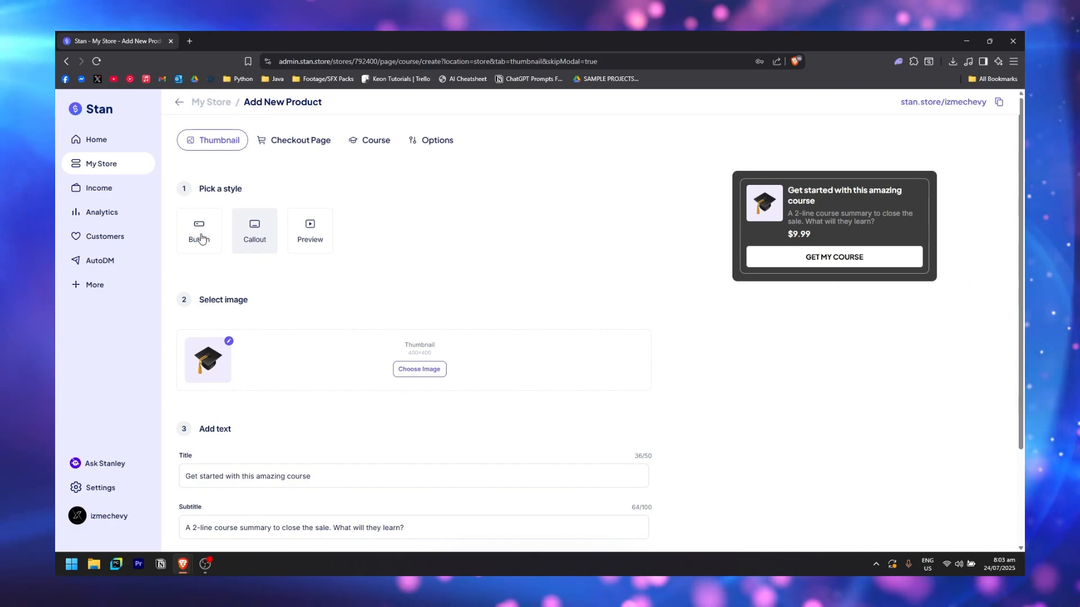
pyautogui.click(200, 228)
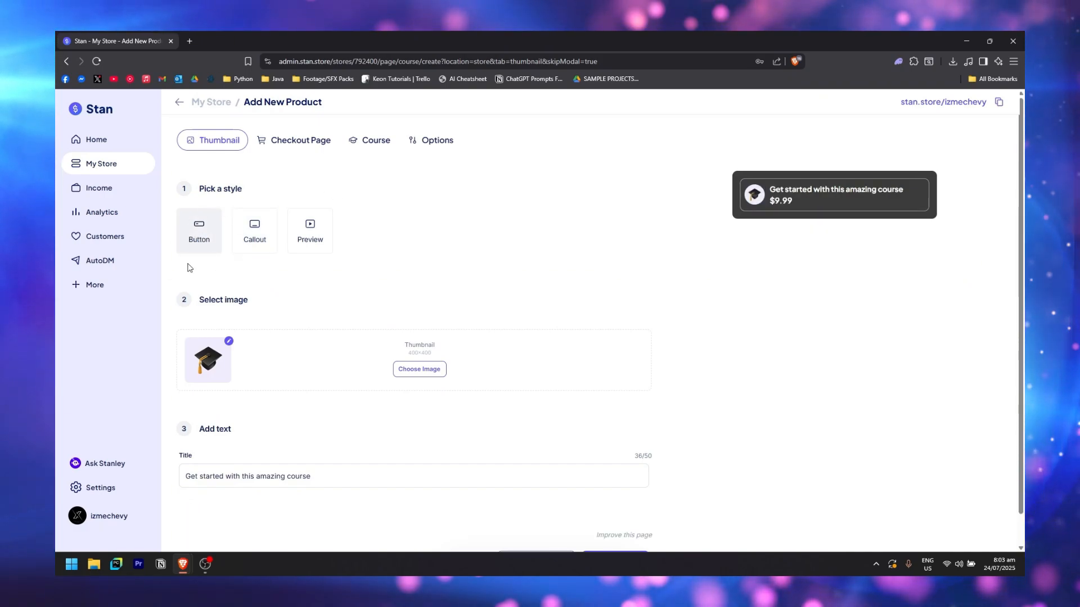
pyautogui.scroll(-1, 414, 287)
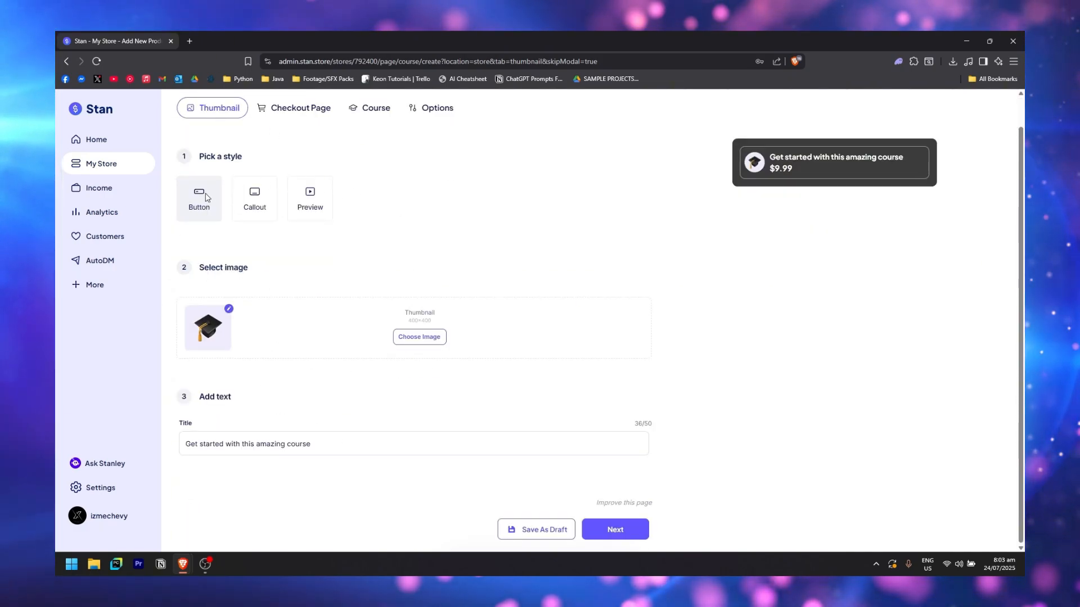
pyautogui.tripleClick(386, 444)
pyautogui.write('Become a Pro Con')
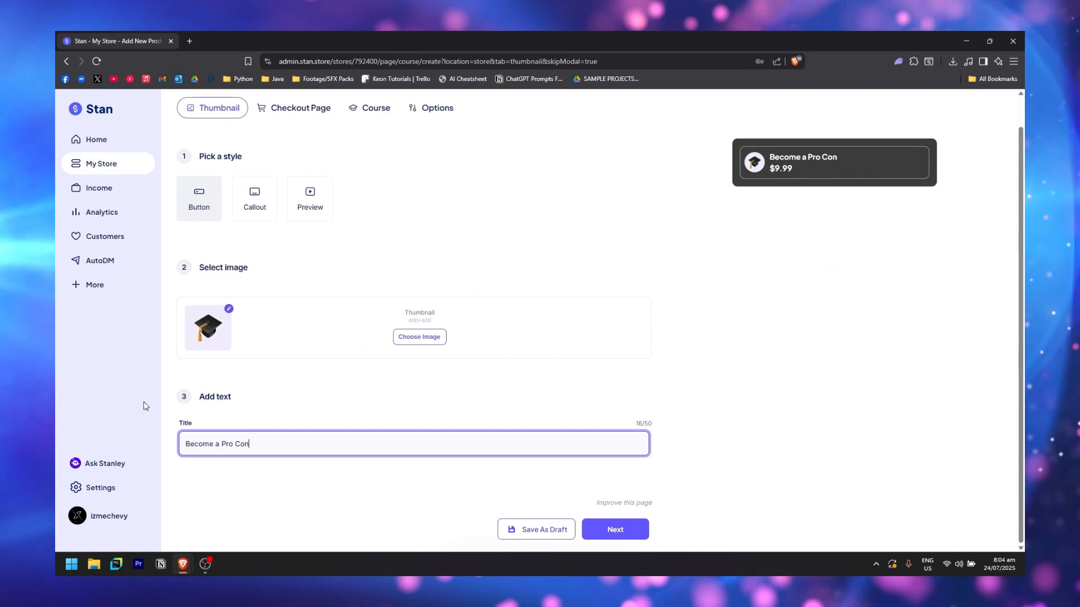
pyautogui.write('tent Creator')
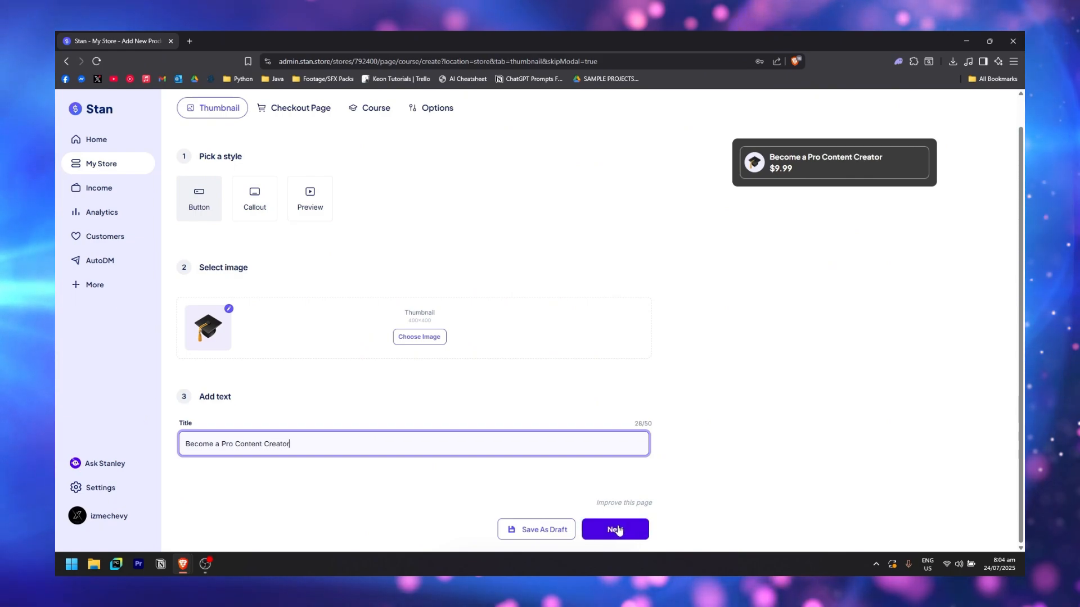
pyautogui.click(627, 528)
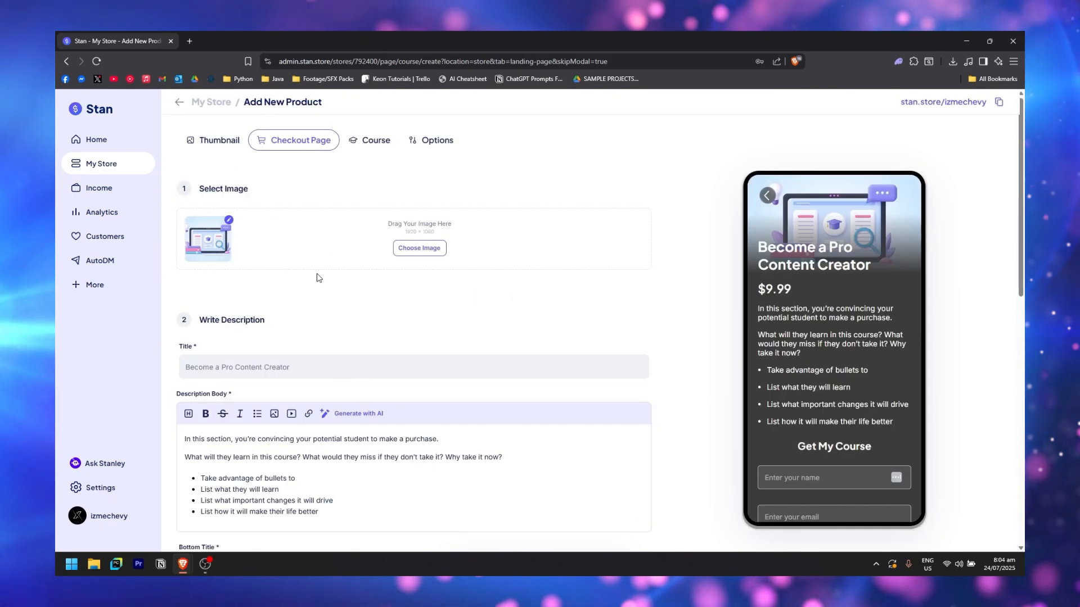
# Generate AI sales copy for the course description
pyautogui.scroll(-4, 338, 314)
pyautogui.scroll(3, 358, 354)
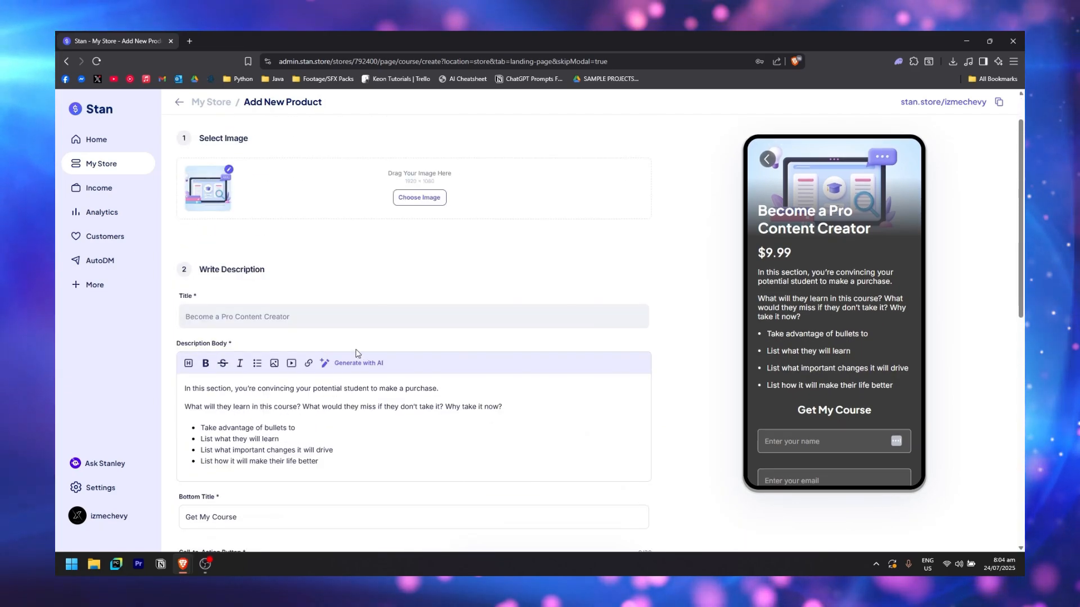
pyautogui.scroll(-2, 357, 388)
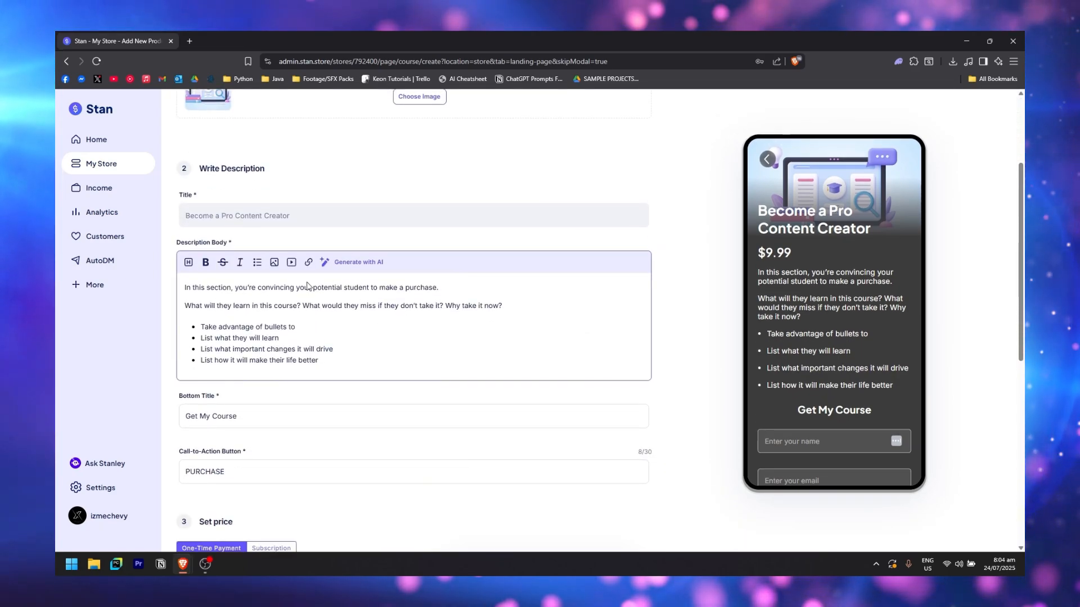
pyautogui.click(358, 262)
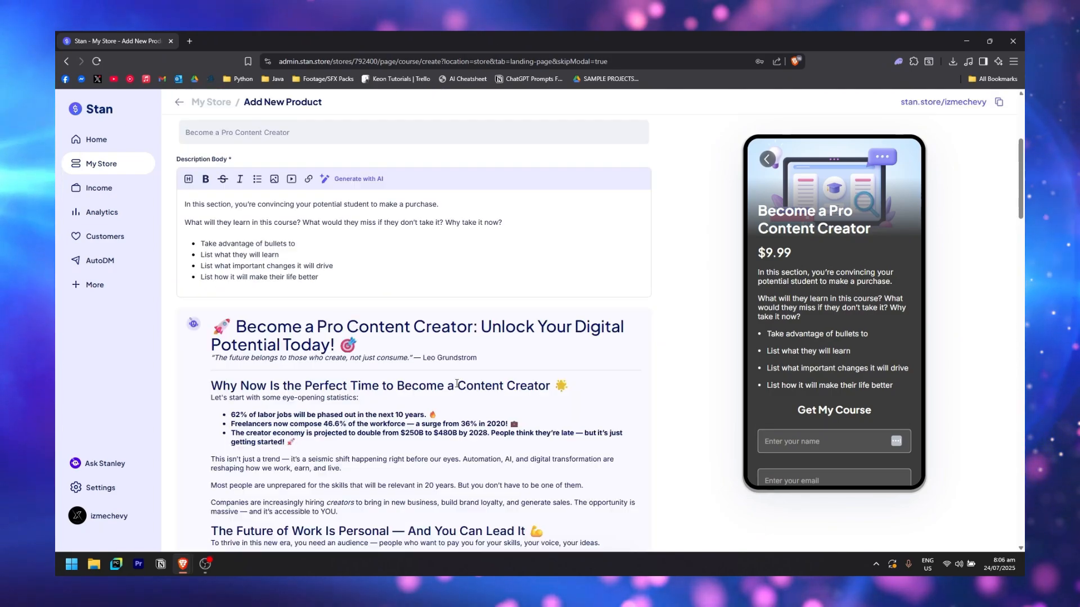
pyautogui.scroll(-5, 220, 290)
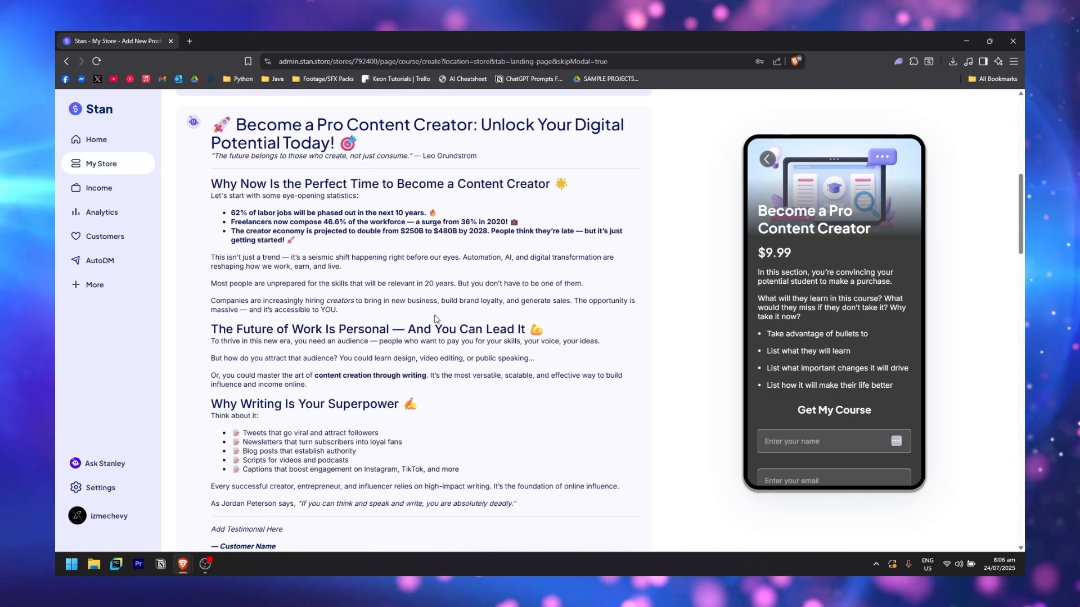
pyautogui.scroll(2, 219, 290)
# Paste the AI copy headed 'Become a Pro Content Creator: Unlock Your Digital Potential Today!' into the Description Body
pyautogui.moveTo(219, 272); pyautogui.dragTo(490, 313)
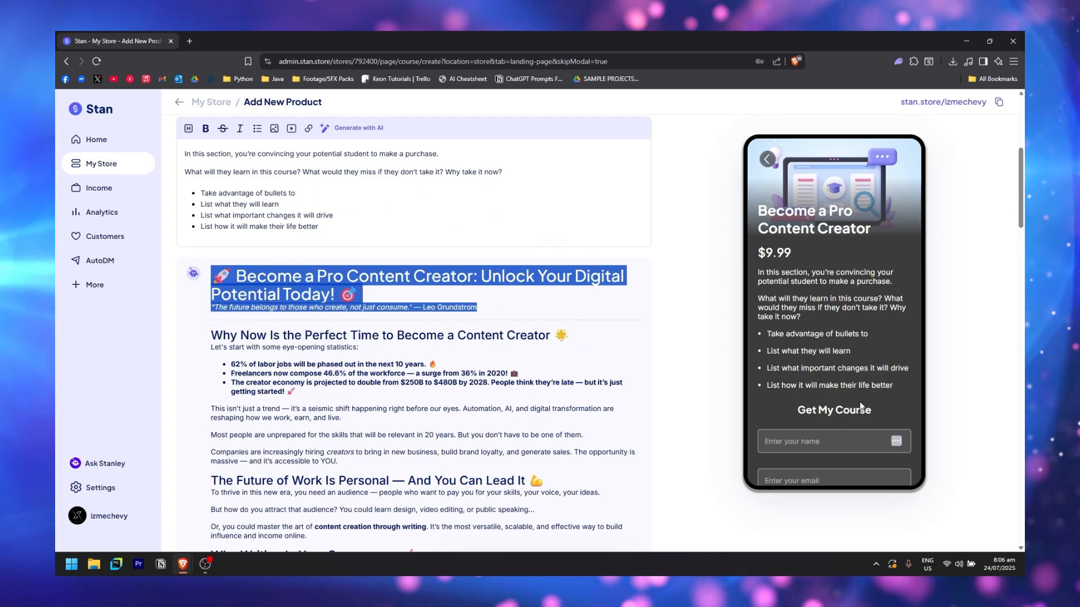
pyautogui.scroll(1, 491, 313)
pyautogui.moveTo(333, 266); pyautogui.dragTo(191, 214)
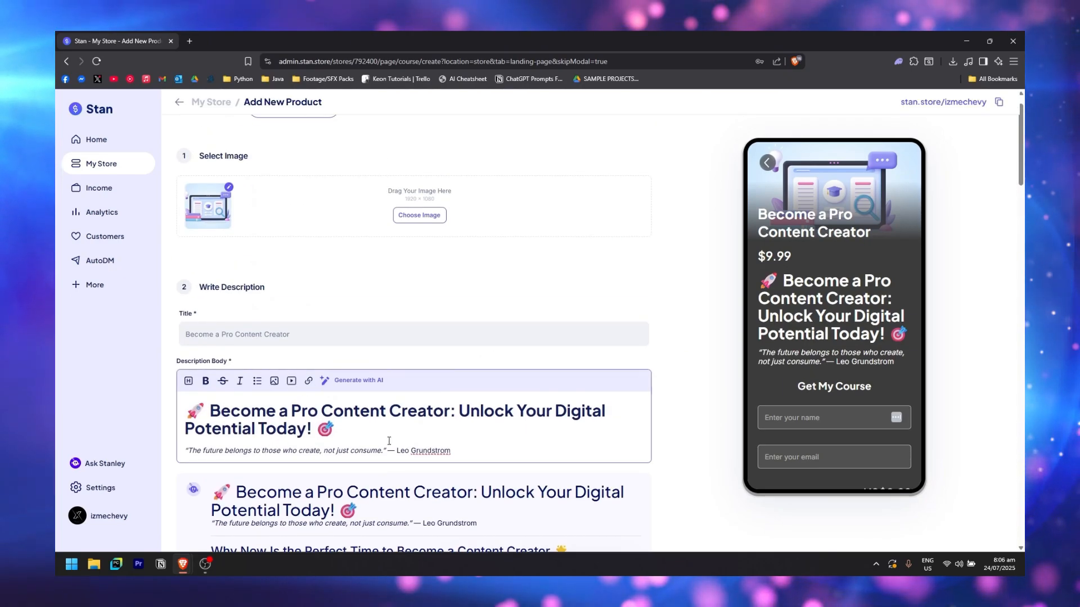
pyautogui.hotkey('ctrl', 'v')
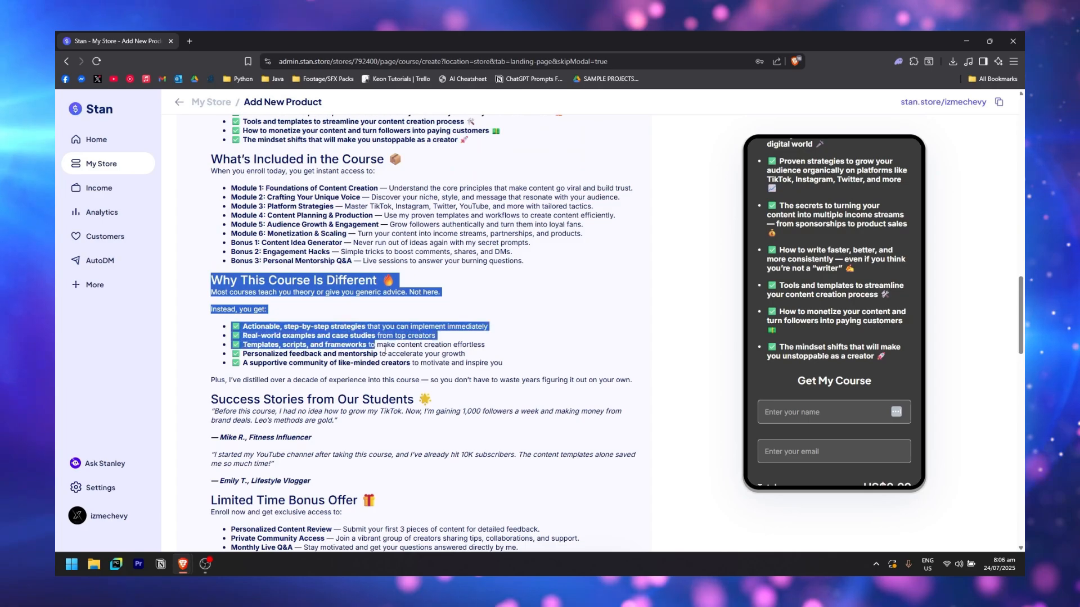
pyautogui.moveTo(384, 350); pyautogui.dragTo(538, 364)
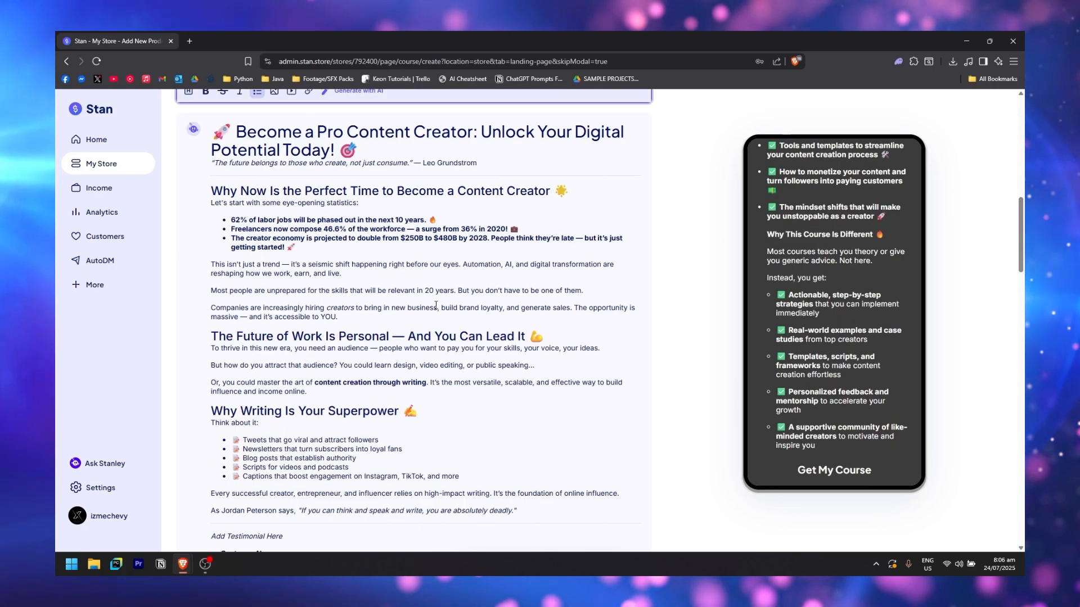
pyautogui.scroll(-15, 406, 356)
pyautogui.scroll(-7, 406, 356)
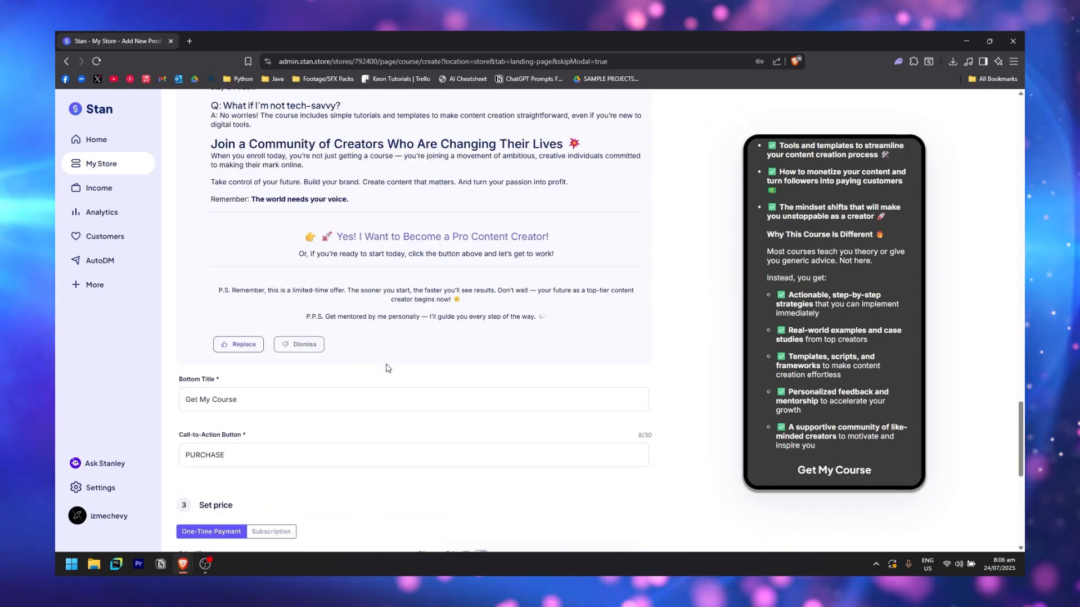
pyautogui.scroll(-1, 856, 368)
pyautogui.scroll(-2, 855, 368)
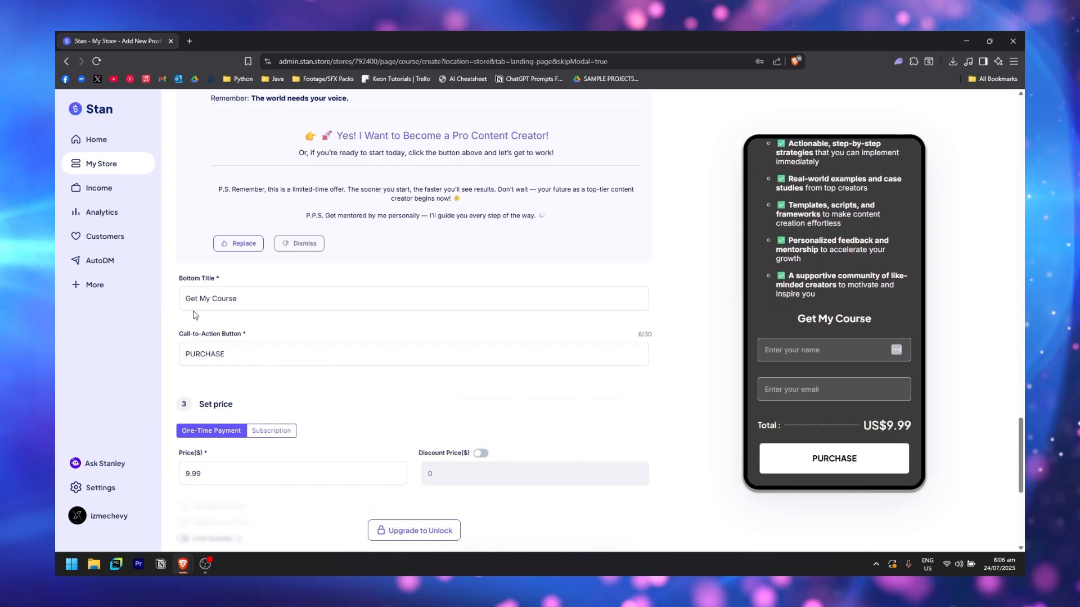
pyautogui.scroll(-1, 234, 245)
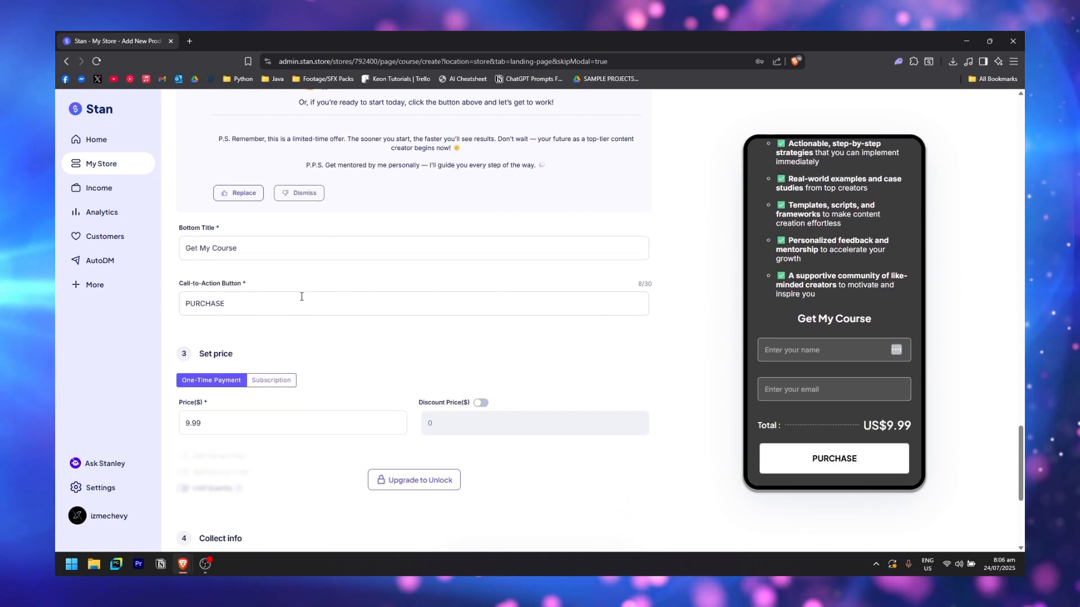
pyautogui.scroll(-2, 255, 340)
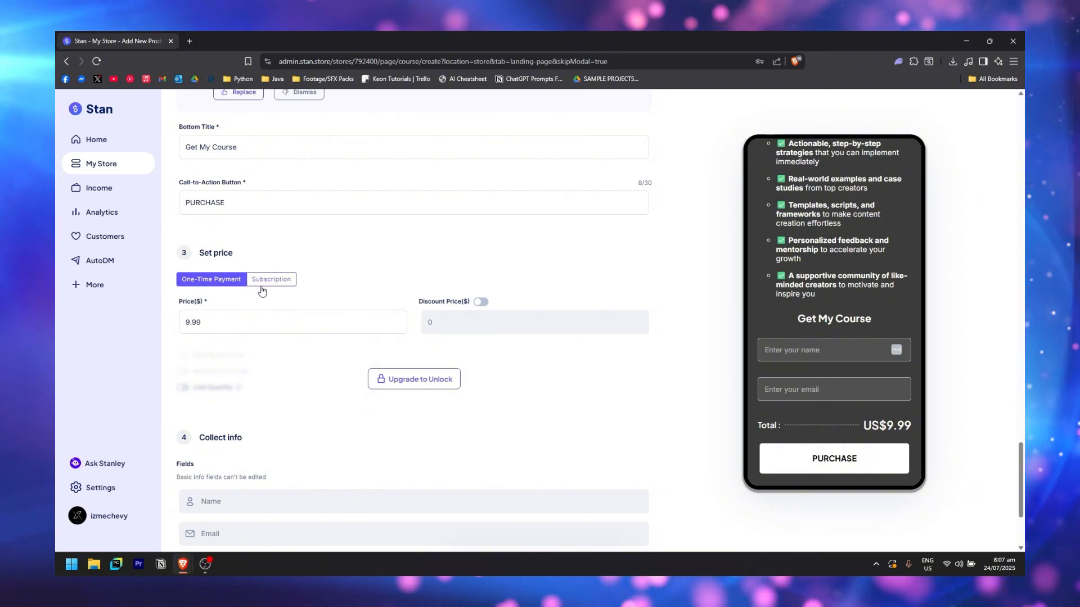
# Keep one-time payment, set the course price to 20.00, and turn on a 9.99 discount price
pyautogui.click(283, 284)
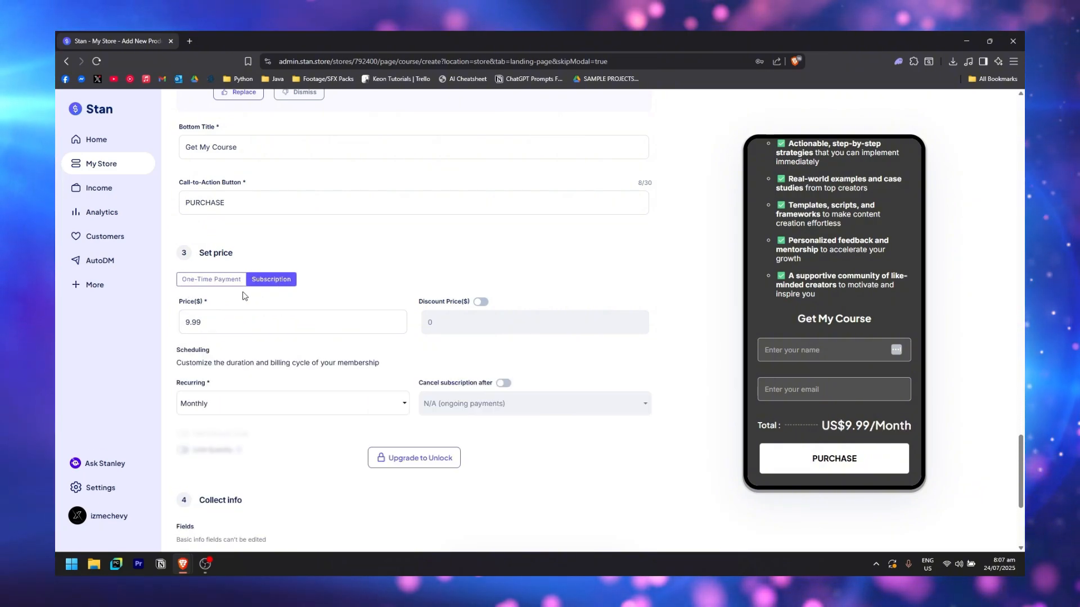
pyautogui.click(222, 281)
pyautogui.click(270, 321)
pyautogui.hotkey('ctrl', 'a')
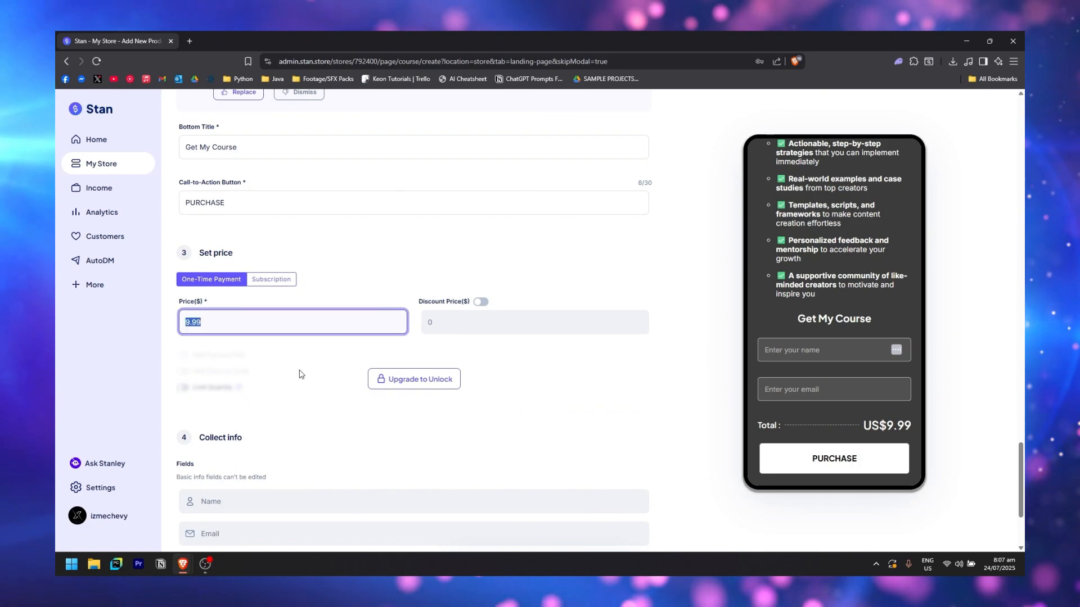
pyautogui.write('20.')
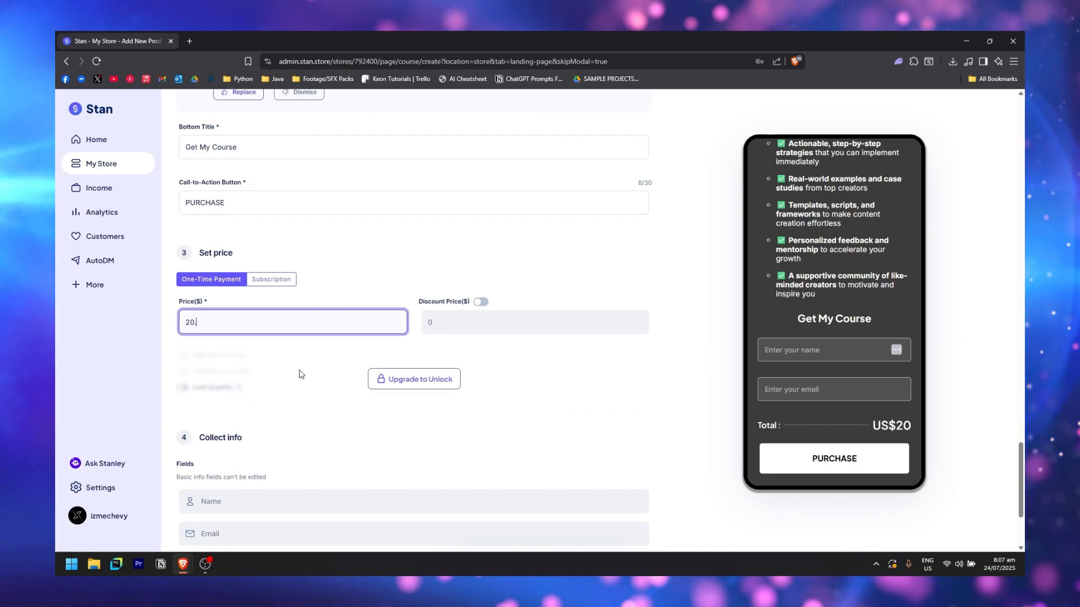
pyautogui.click(481, 302)
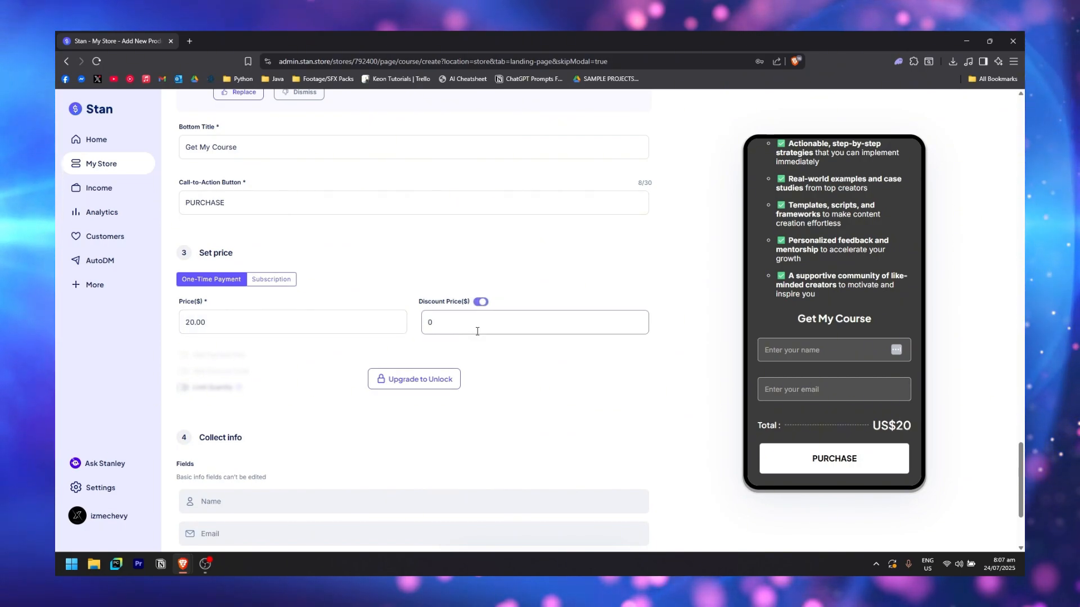
pyautogui.click(479, 331)
pyautogui.hotkey('ctrl', 'a')
pyautogui.write('9.99')
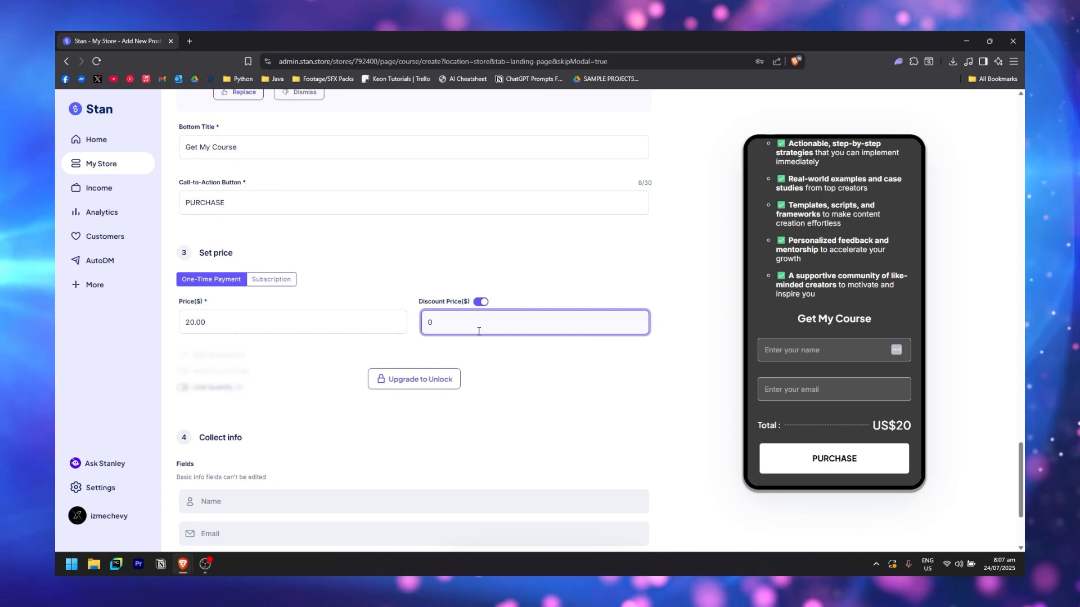
pyautogui.scroll(-3, 477, 331)
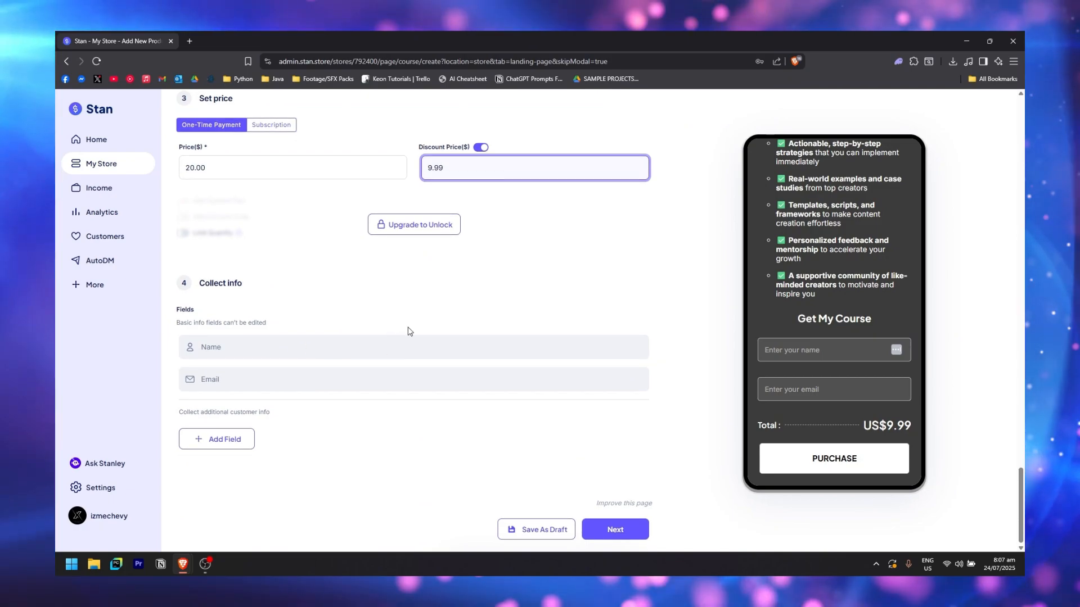
# Continue to the Course tab and confirm the Course Home is titled 'Become a Pro Content Creator'
pyautogui.click(632, 533)
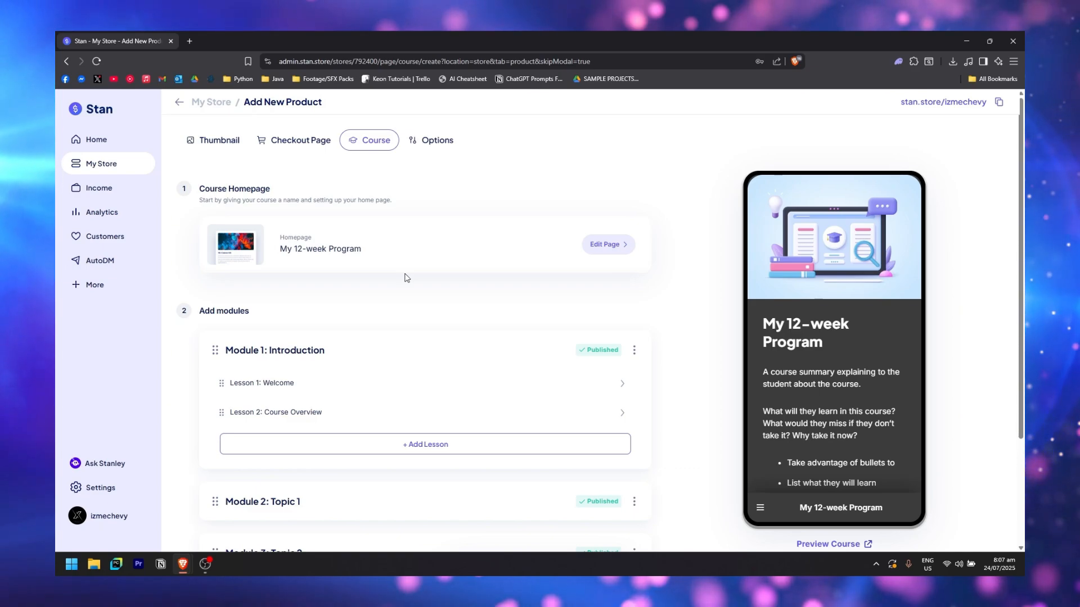
pyautogui.click(588, 251)
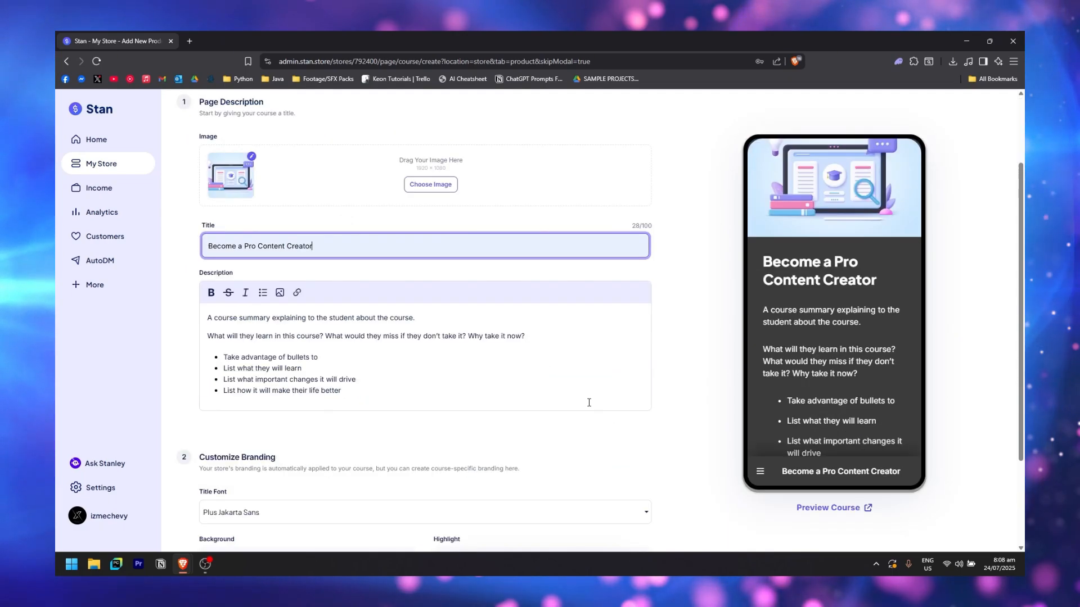
pyautogui.scroll(-2, 588, 403)
pyautogui.scroll(1, 411, 405)
pyautogui.scroll(1, 275, 246)
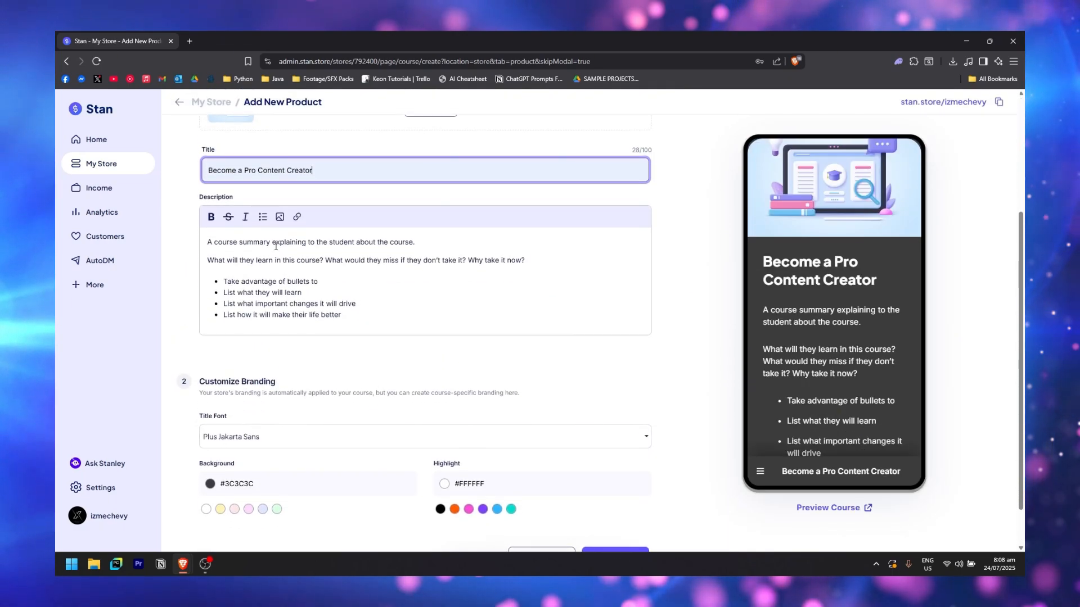
pyautogui.scroll(2, 330, 436)
pyautogui.scroll(-2, 235, 409)
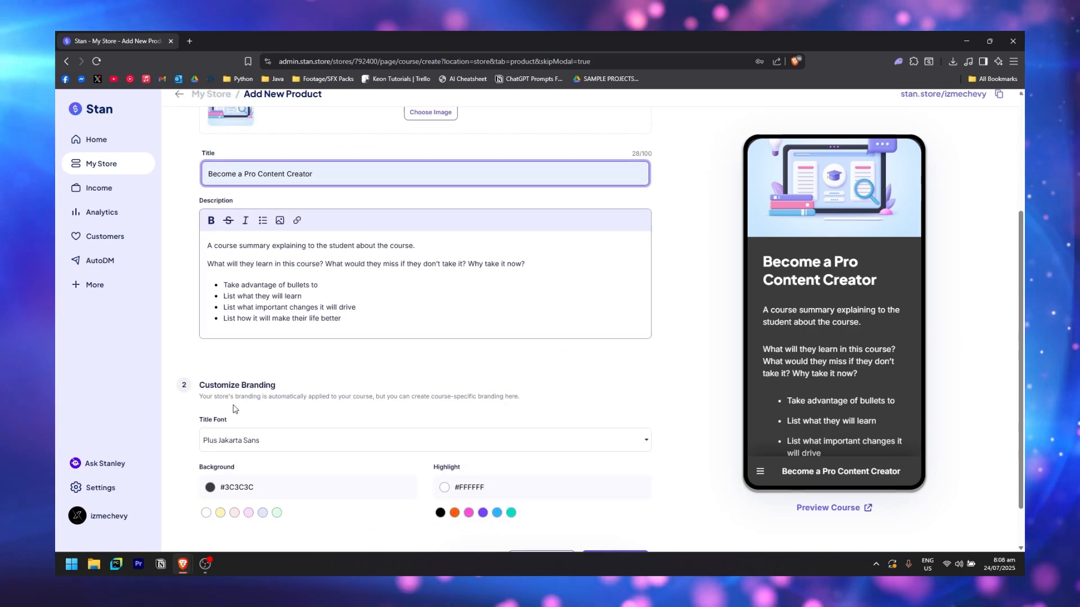
pyautogui.scroll(3, 290, 203)
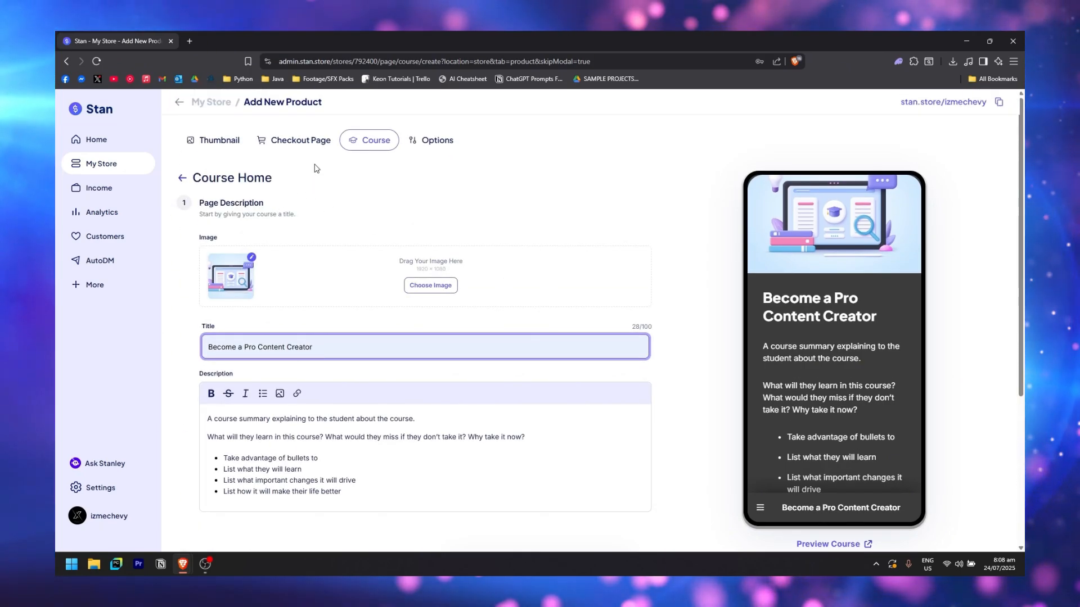
pyautogui.click(186, 181)
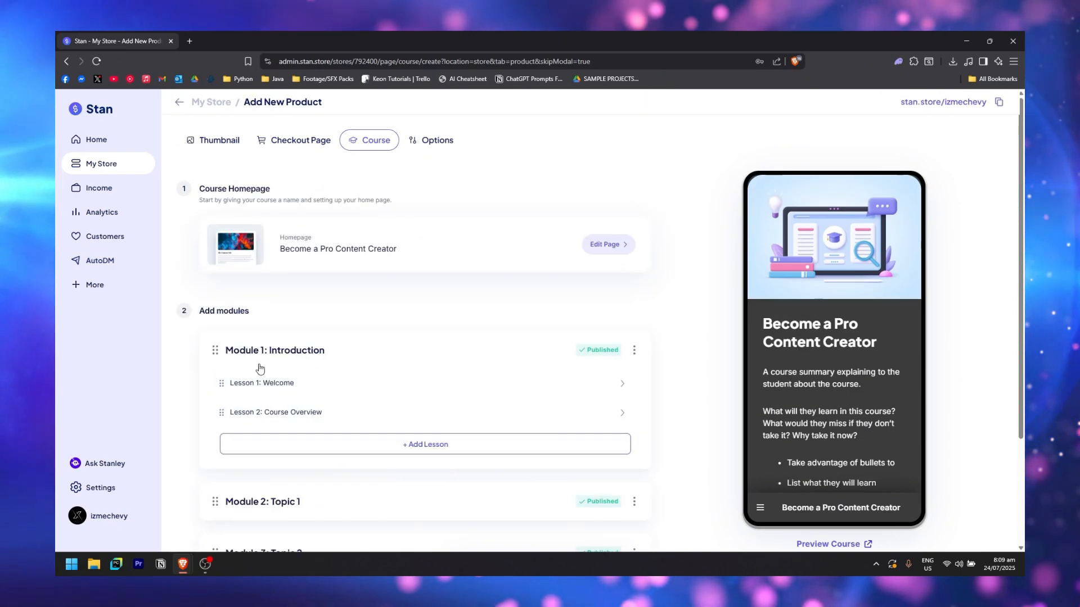
# Open Lesson 1: Welcome, then add a new Lesson 3 to Module 1
pyautogui.scroll(-2, 219, 316)
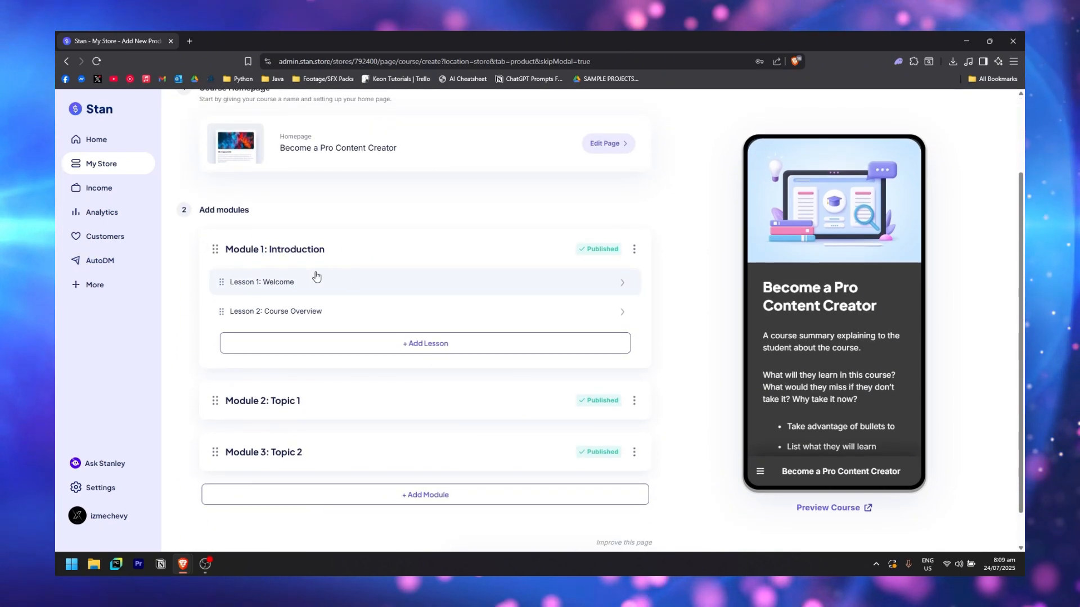
pyautogui.click(613, 290)
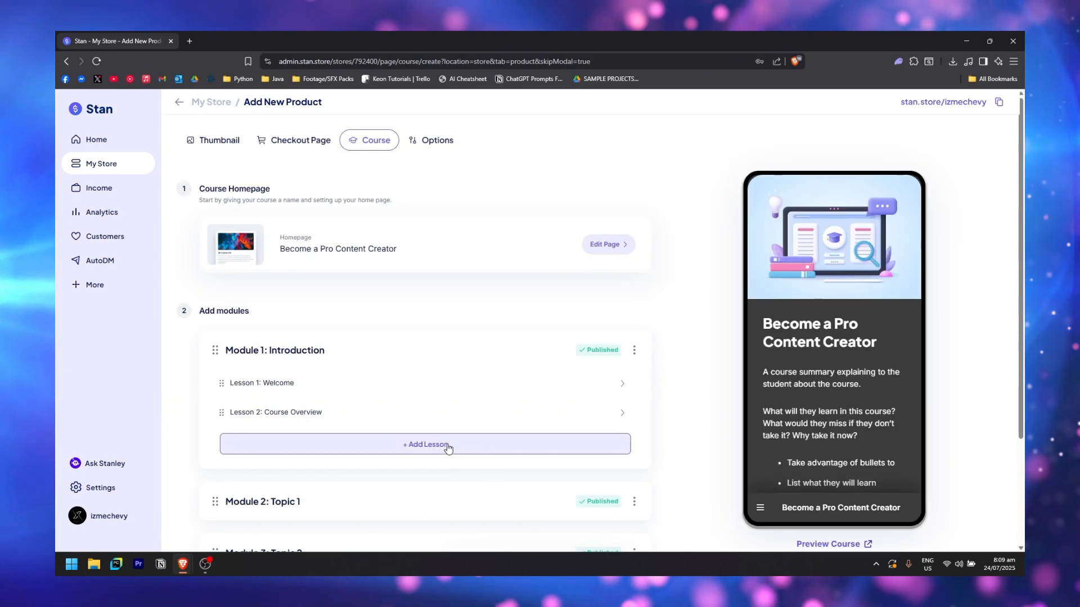
pyautogui.scroll(-1, 334, 433)
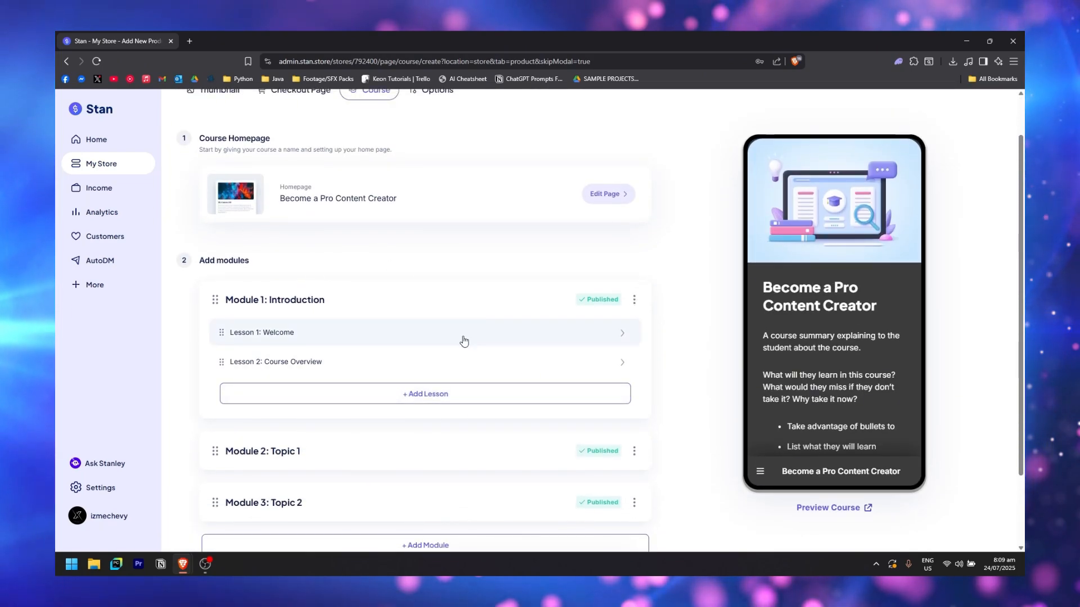
pyautogui.click(434, 394)
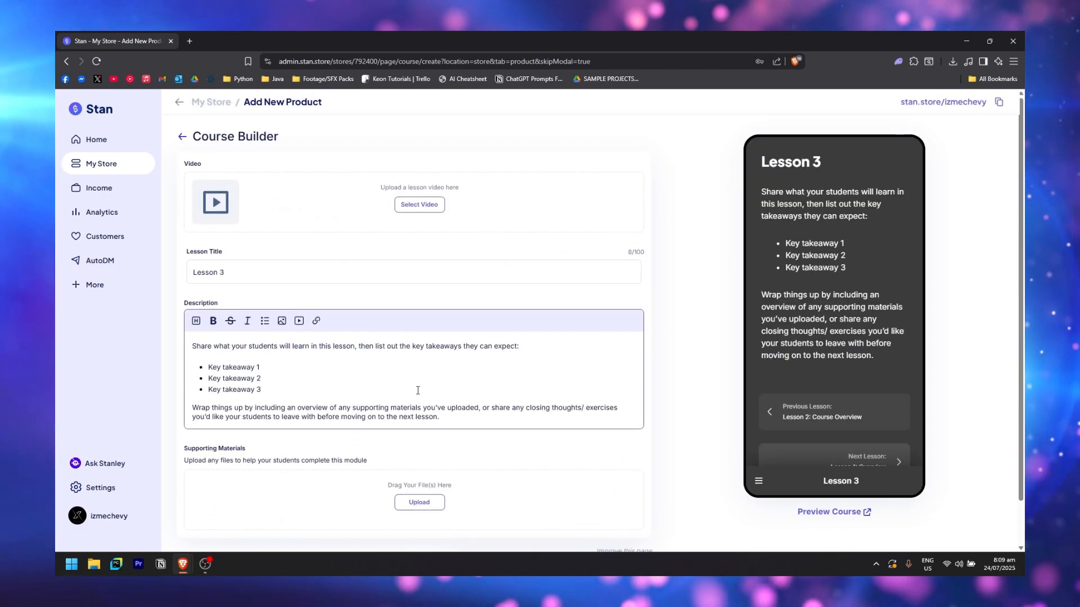
pyautogui.scroll(-1, 300, 481)
pyautogui.scroll(1, 287, 292)
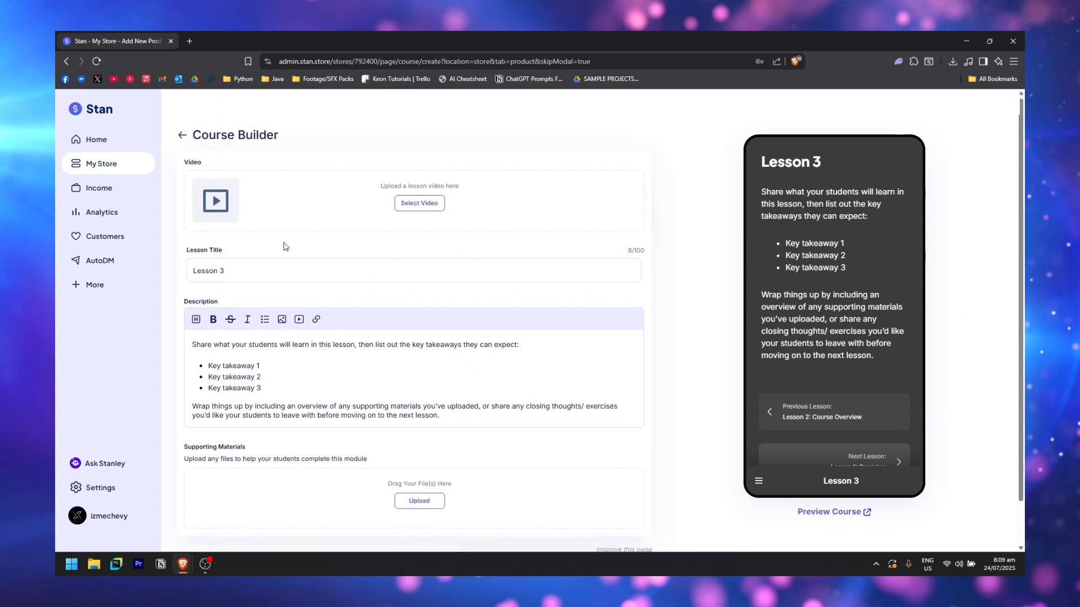
pyautogui.click(181, 139)
# Add Lesson 4 and Lesson 5 to Module 1 and return to the module list
pyautogui.click(478, 372)
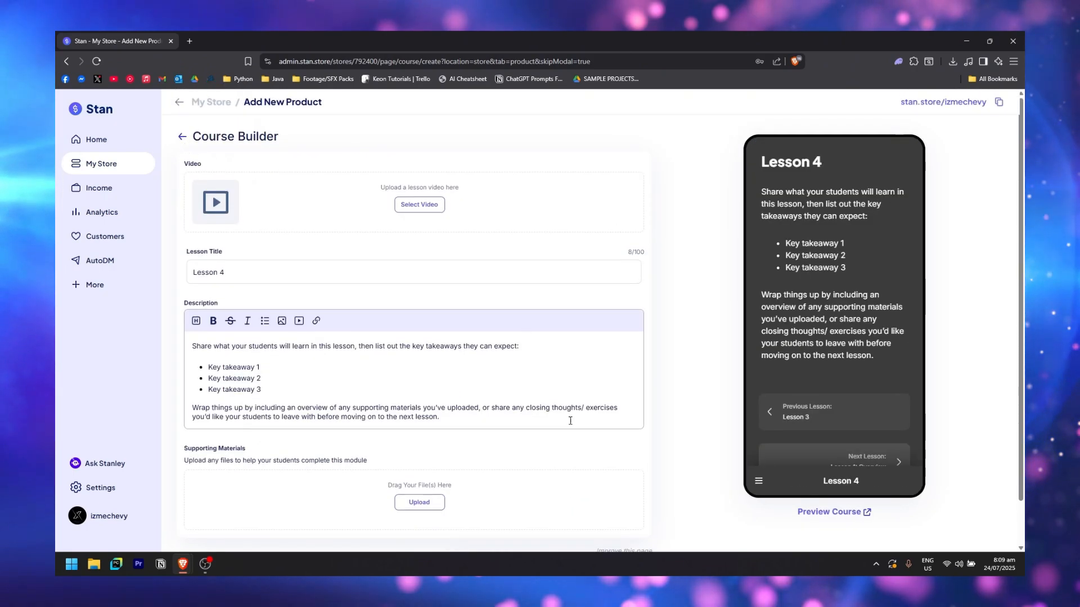
pyautogui.click(181, 137)
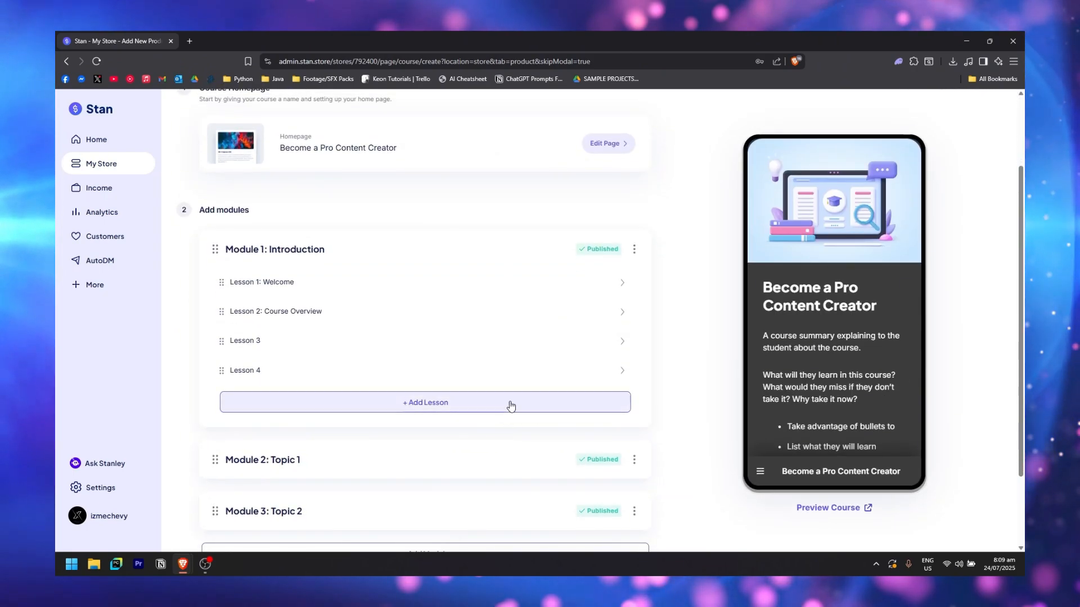
pyautogui.click(508, 402)
pyautogui.scroll(-1, 511, 232)
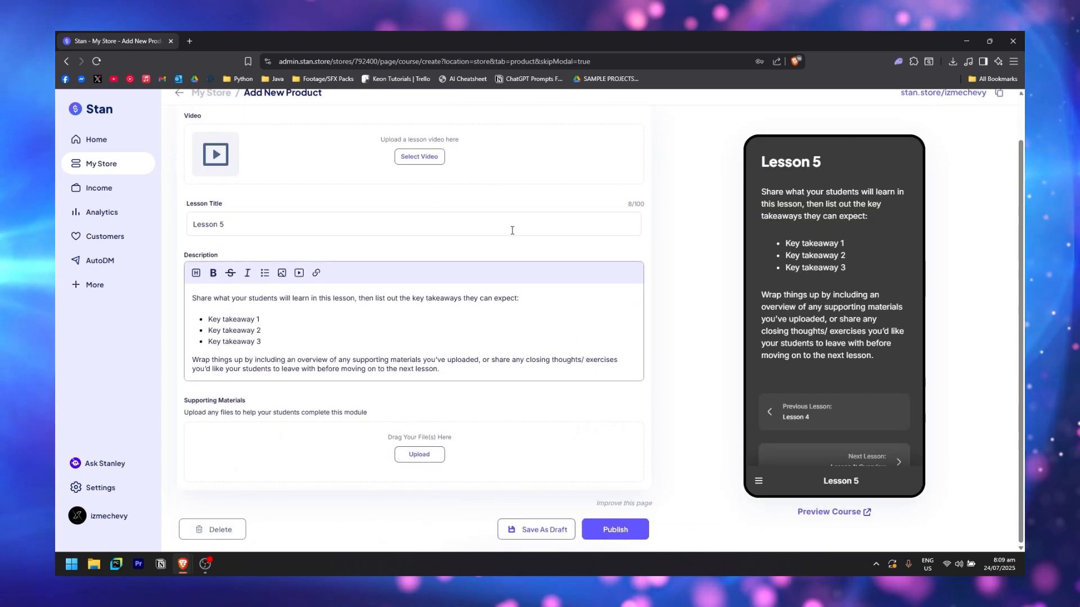
pyautogui.scroll(1, 265, 149)
pyautogui.click(181, 136)
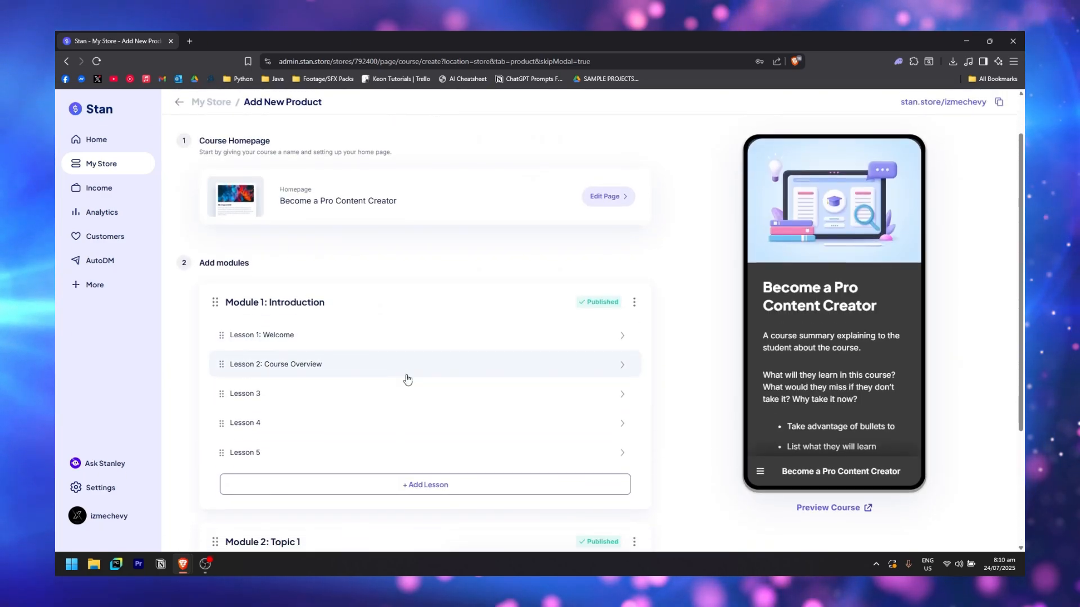
pyautogui.scroll(-3, 475, 359)
pyautogui.scroll(3, 361, 380)
pyautogui.scroll(-3, 485, 401)
# Add a 'Next Module!' module containing one new lesson
pyautogui.scroll(3, 472, 365)
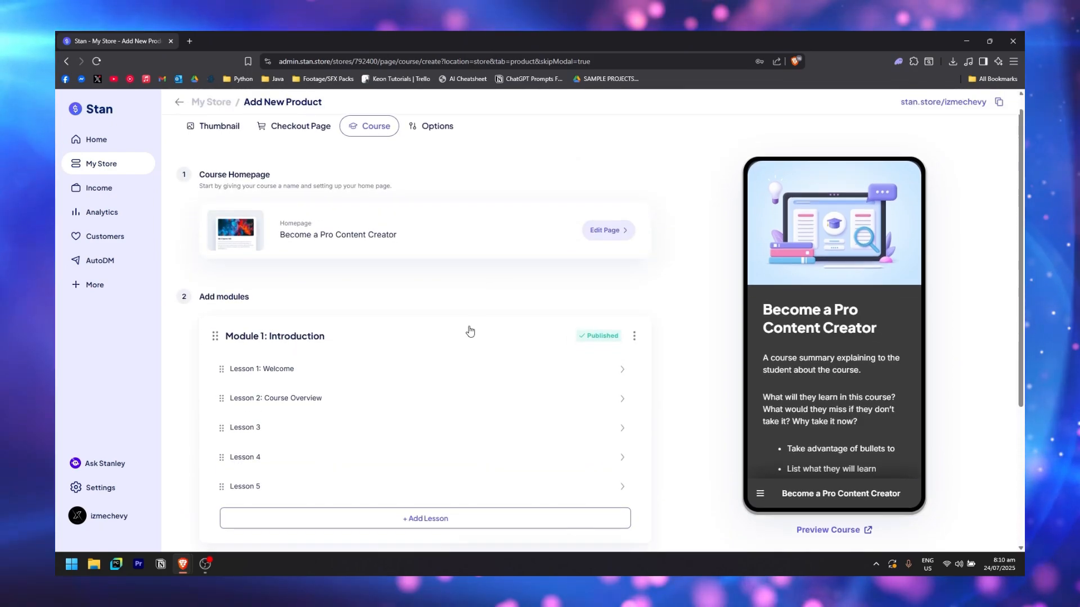
pyautogui.scroll(-3, 689, 398)
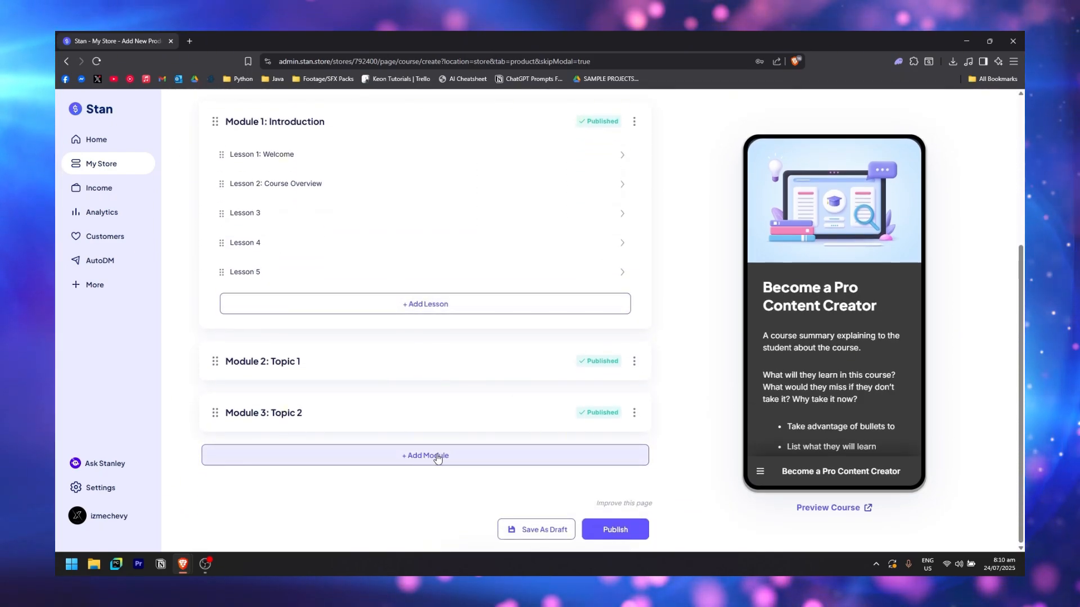
pyautogui.click(447, 461)
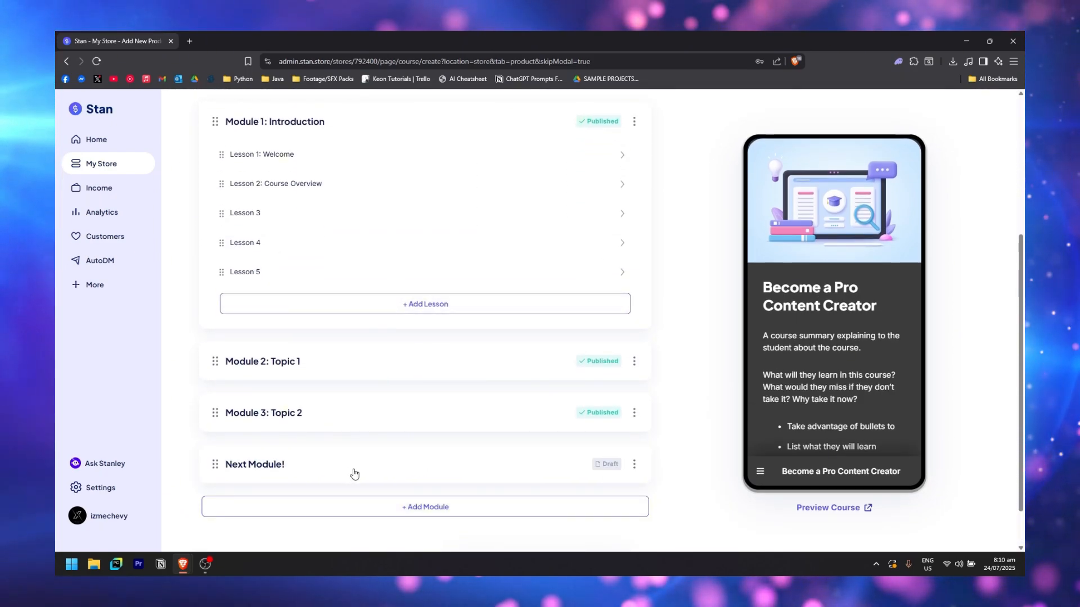
pyautogui.scroll(-1, 304, 409)
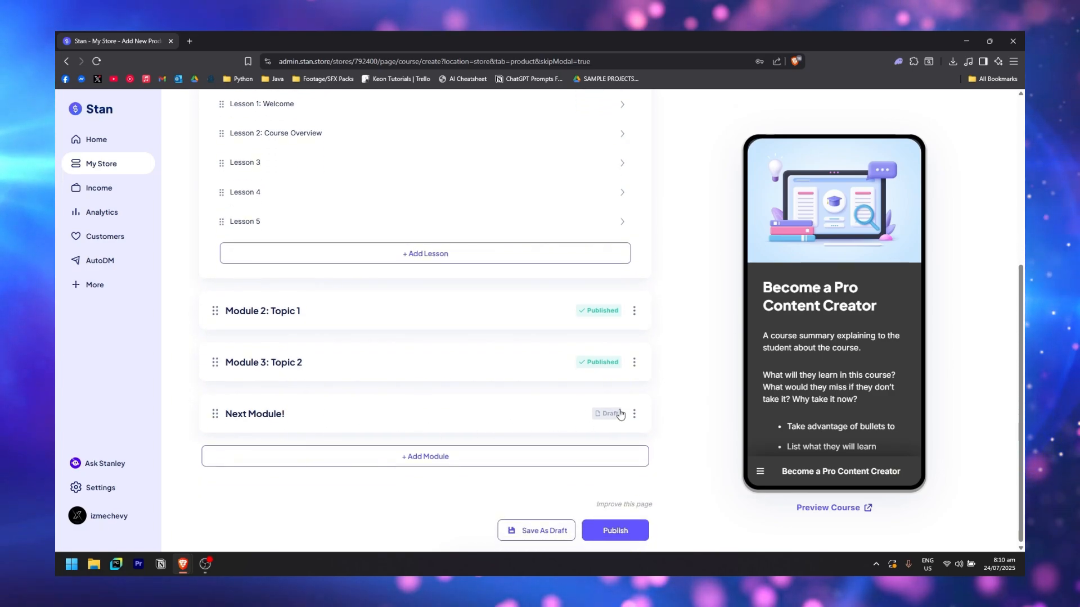
pyautogui.click(498, 421)
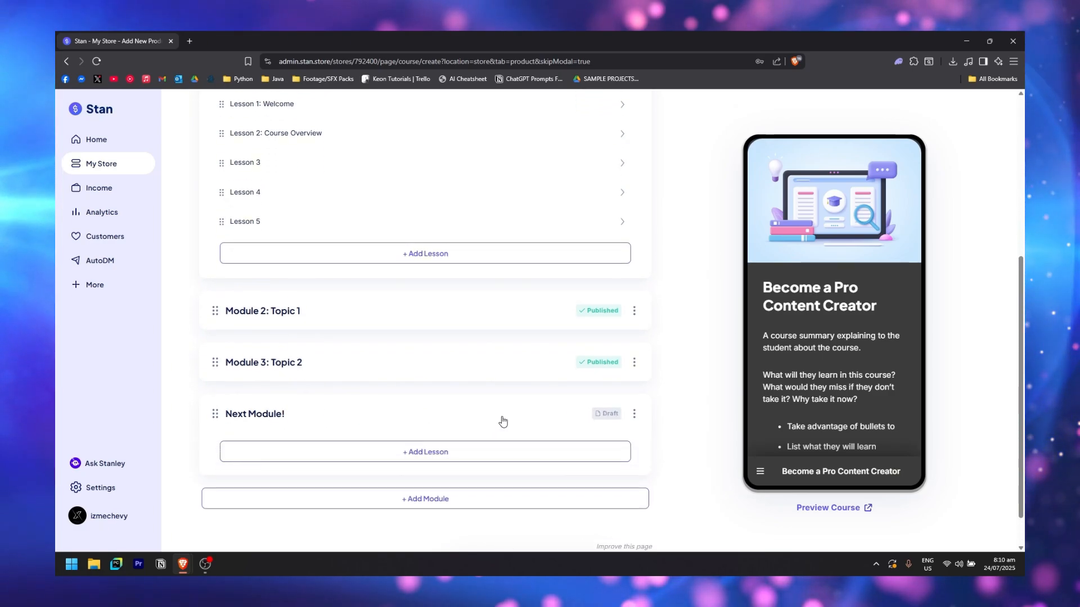
pyautogui.click(450, 456)
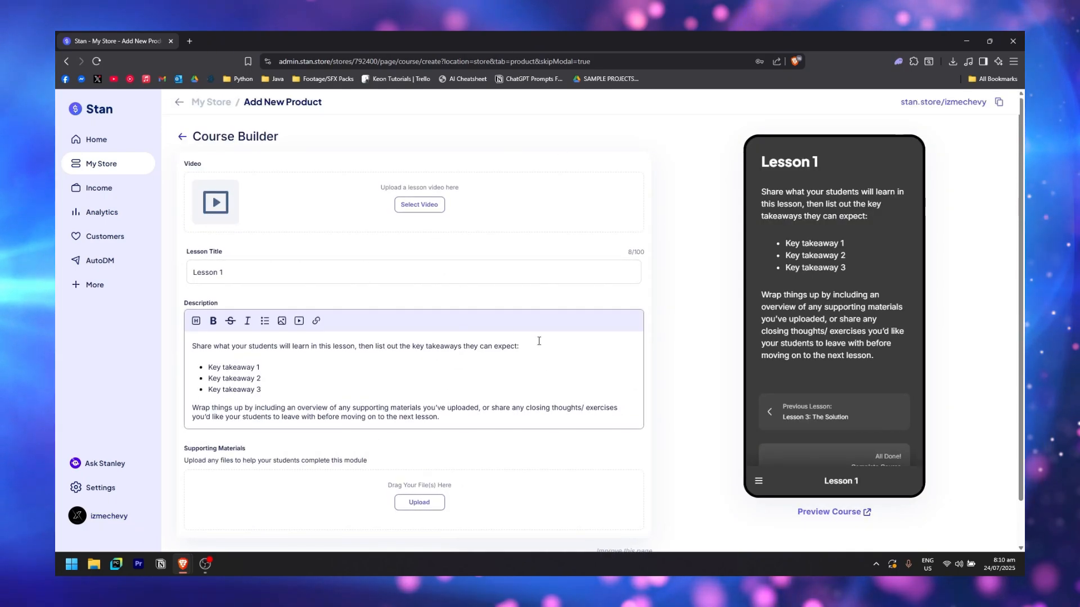
pyautogui.scroll(-2, 441, 340)
pyautogui.scroll(2, 349, 342)
pyautogui.click(183, 137)
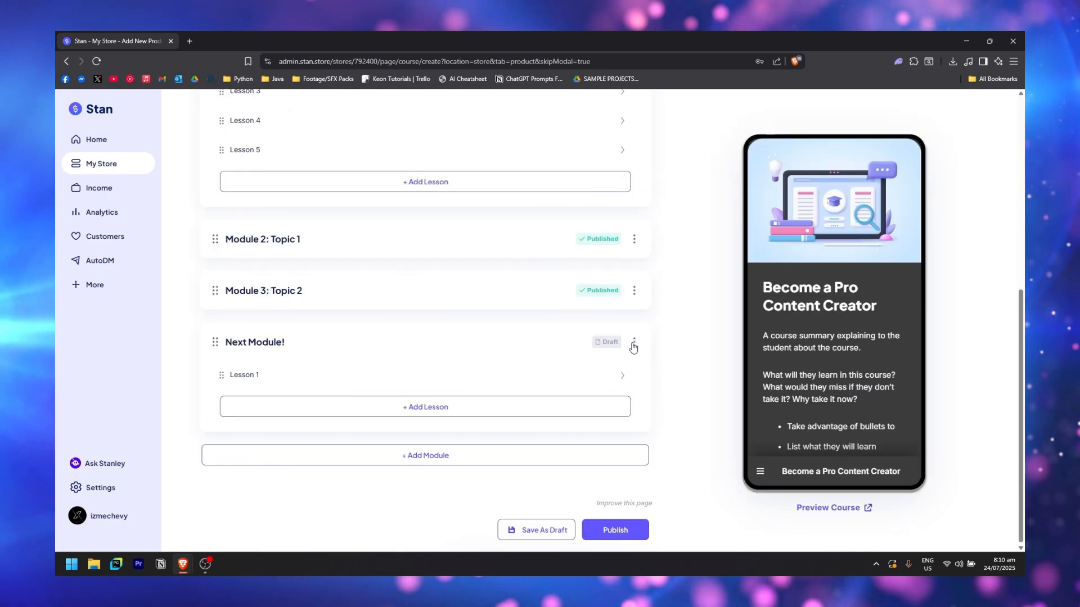
# Set Next Module! to Published and publish the course
pyautogui.click(633, 343)
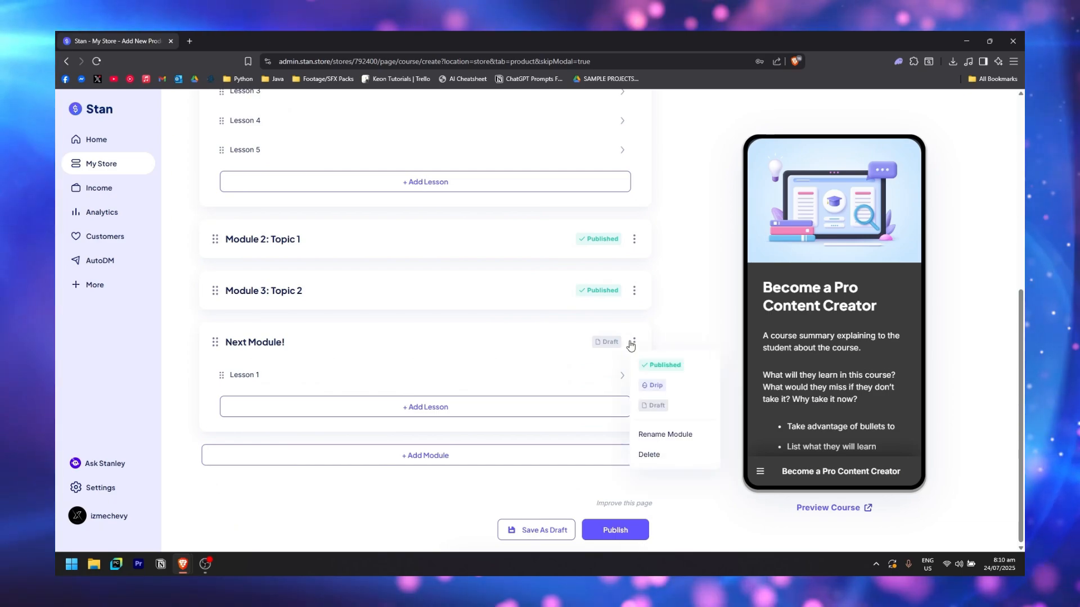
pyautogui.click(659, 367)
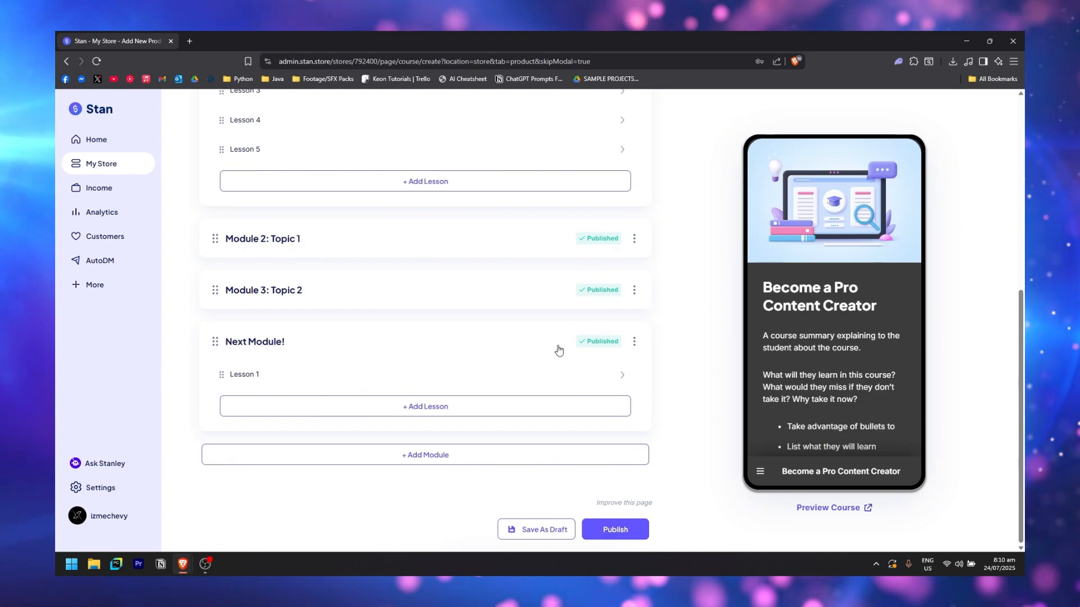
pyautogui.click(614, 529)
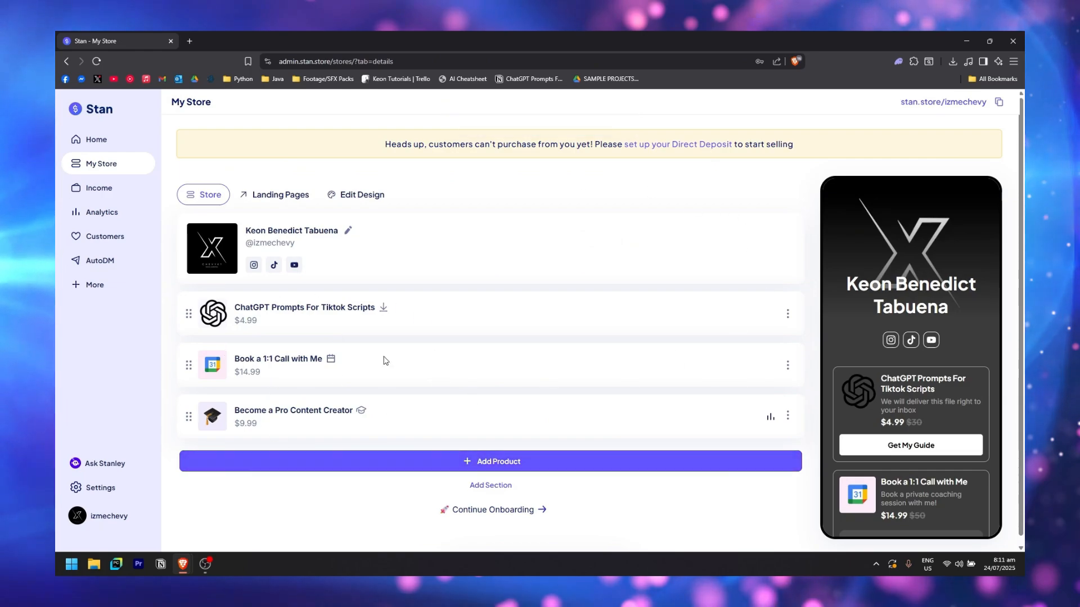
# Review the three products in the store preview, then begin adding a new product
pyautogui.scroll(-3, 938, 365)
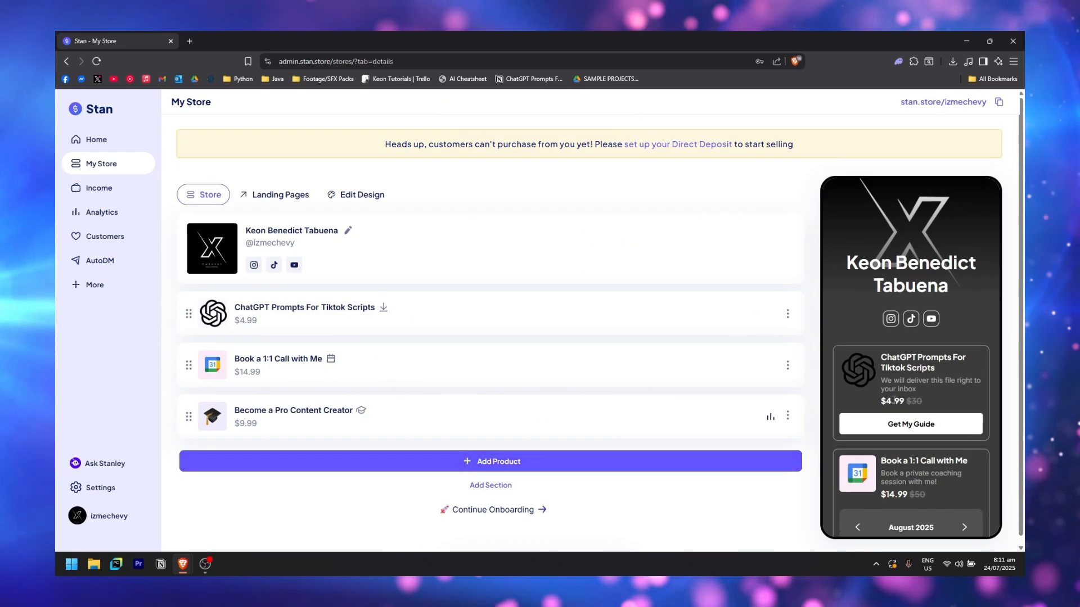
pyautogui.scroll(5, 880, 381)
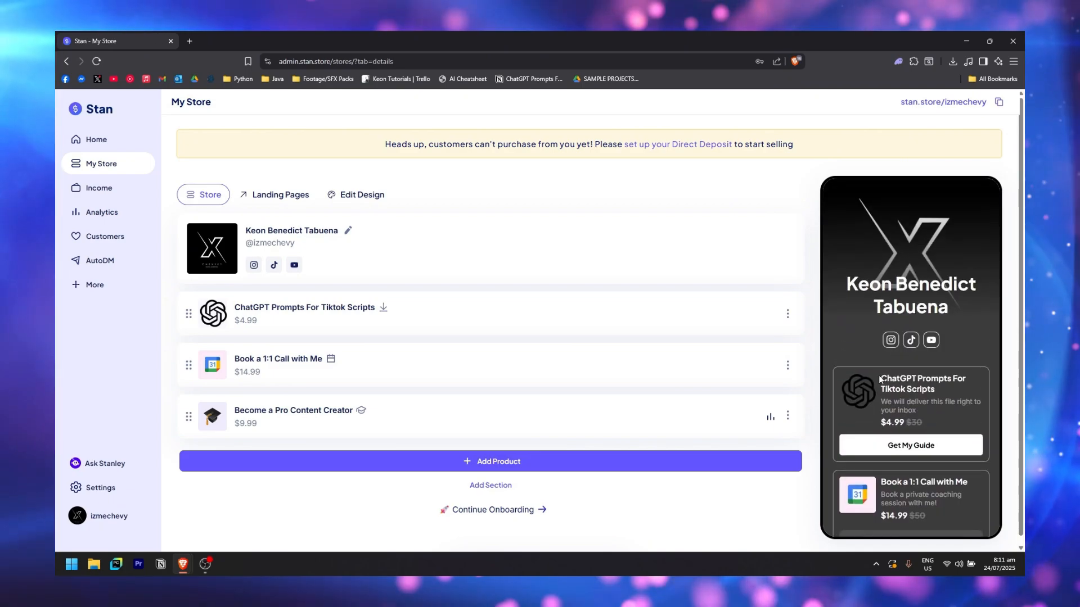
pyautogui.scroll(-2, 902, 445)
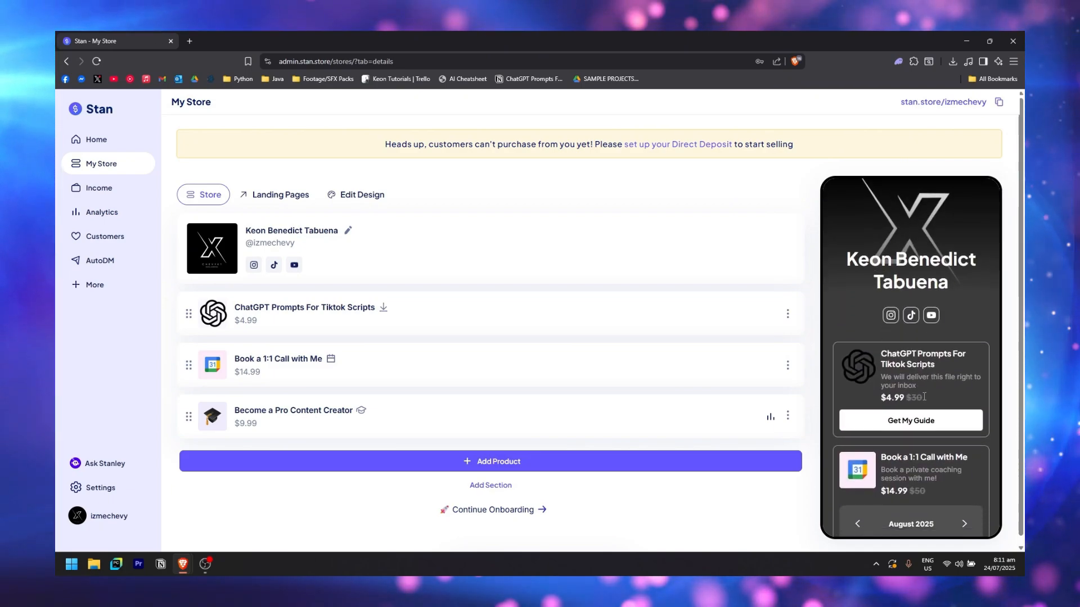
pyautogui.scroll(-4, 920, 367)
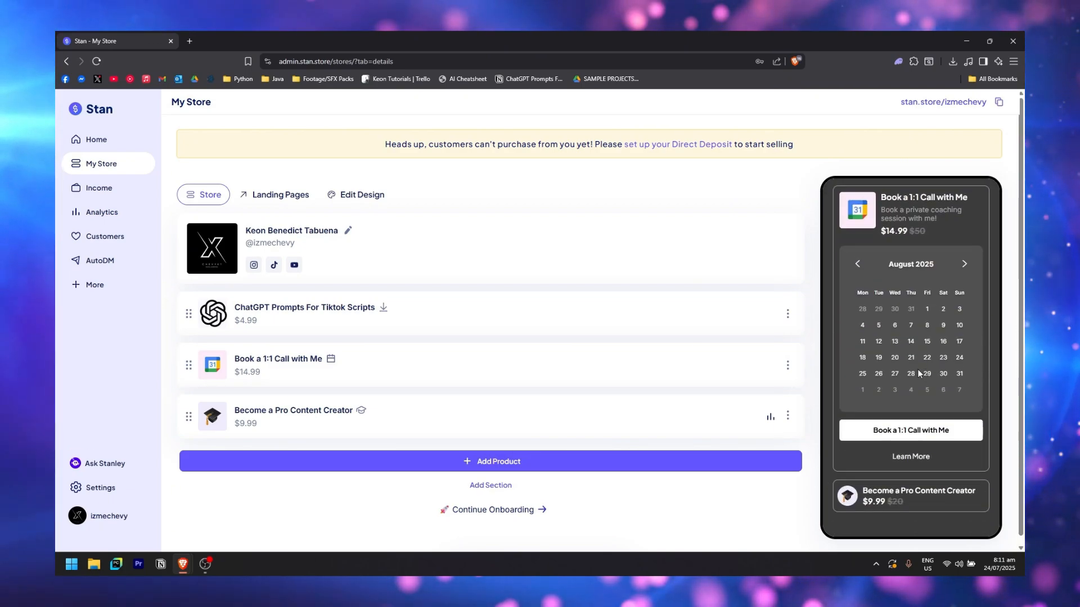
pyautogui.scroll(5, 916, 369)
pyautogui.scroll(-6, 896, 419)
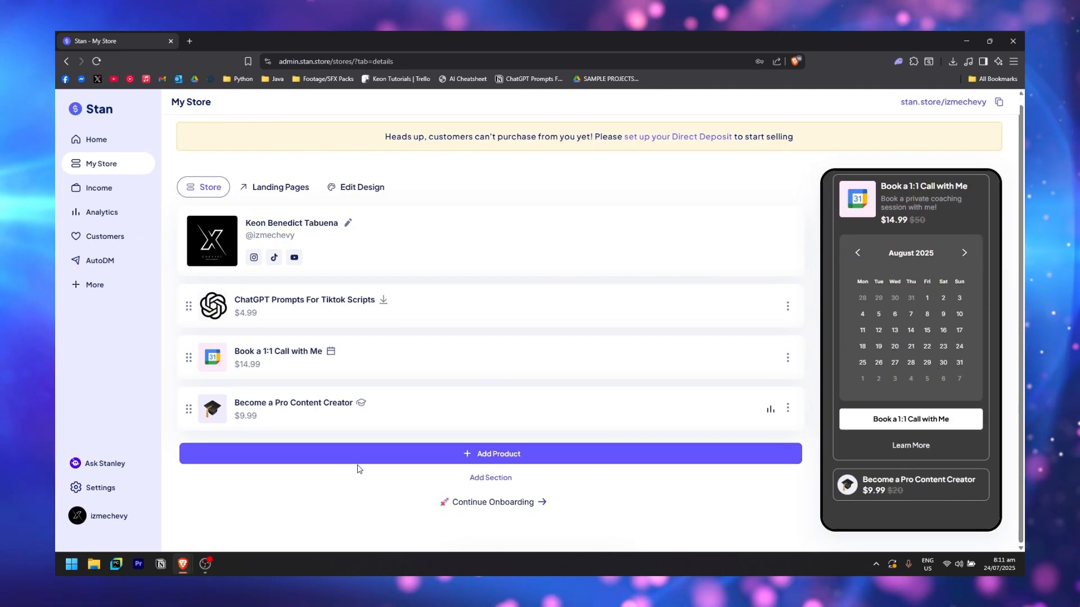
pyautogui.click(523, 454)
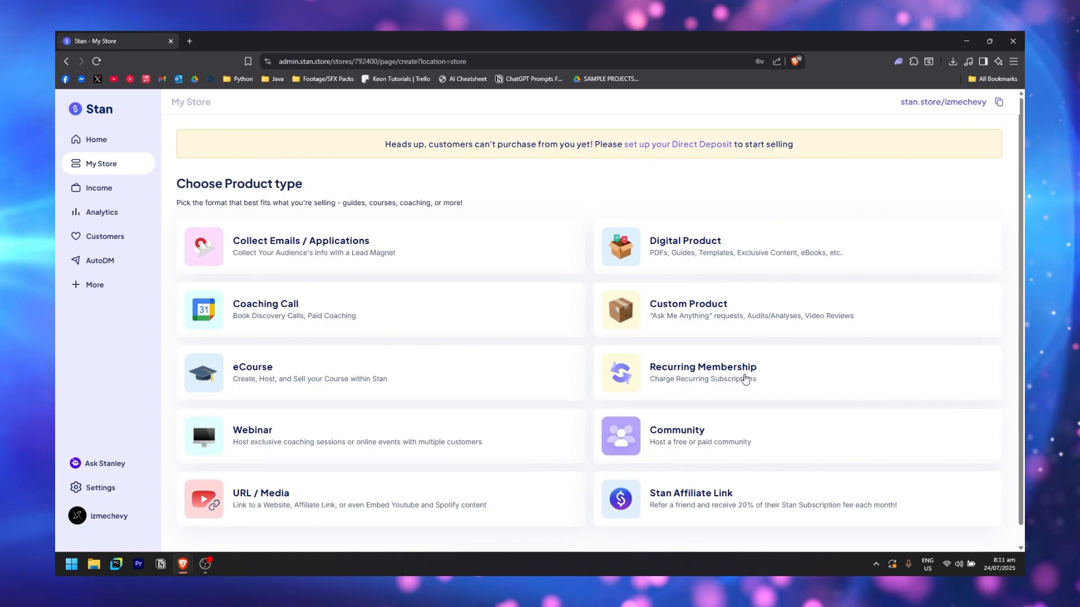
# Create a Callout-style Recurring Membership 'Join My Membership' at $9.99/Month and proceed to checkout
pyautogui.scroll(-1, 746, 379)
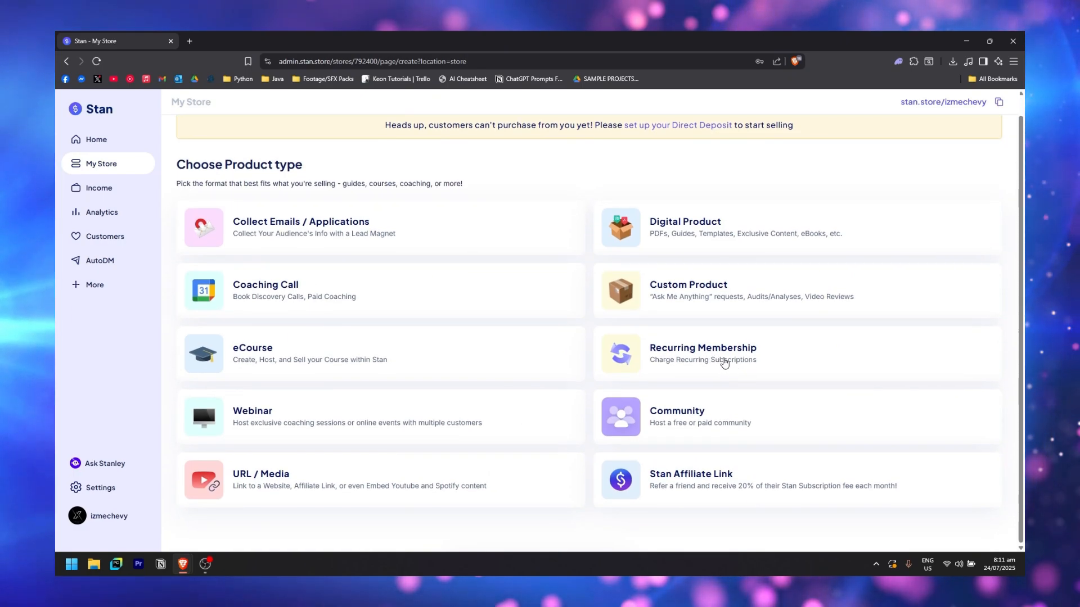
pyautogui.click(725, 363)
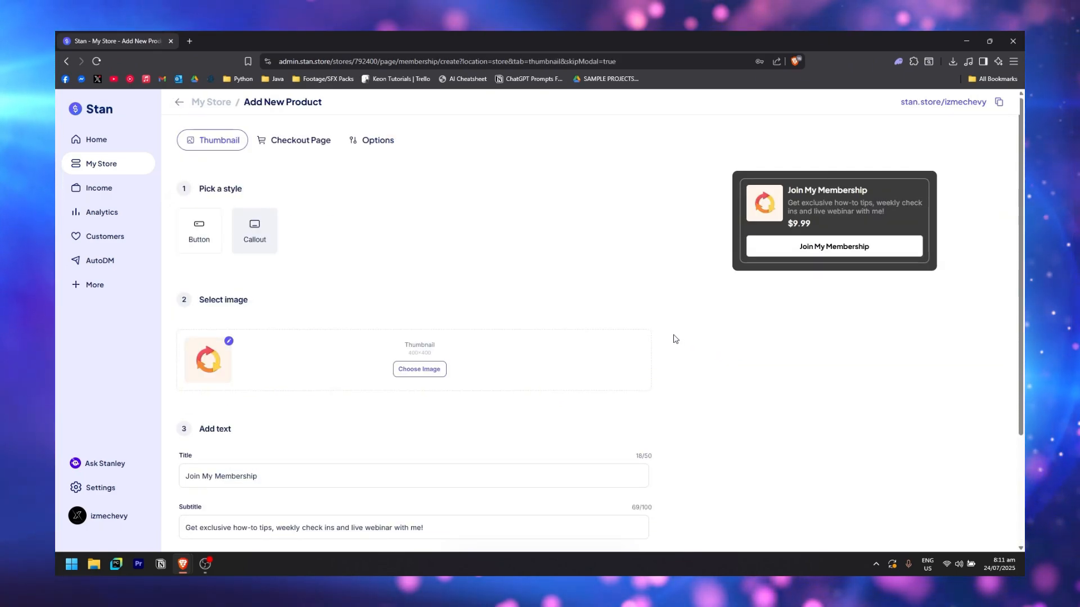
pyautogui.click(205, 244)
pyautogui.click(258, 232)
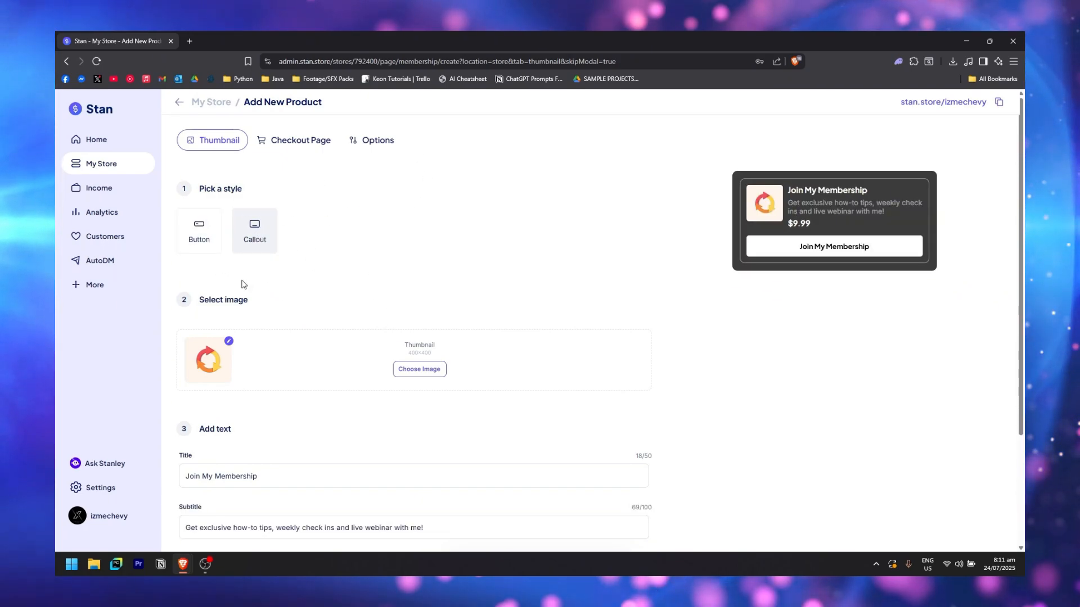
pyautogui.scroll(-3, 405, 267)
pyautogui.scroll(3, 605, 163)
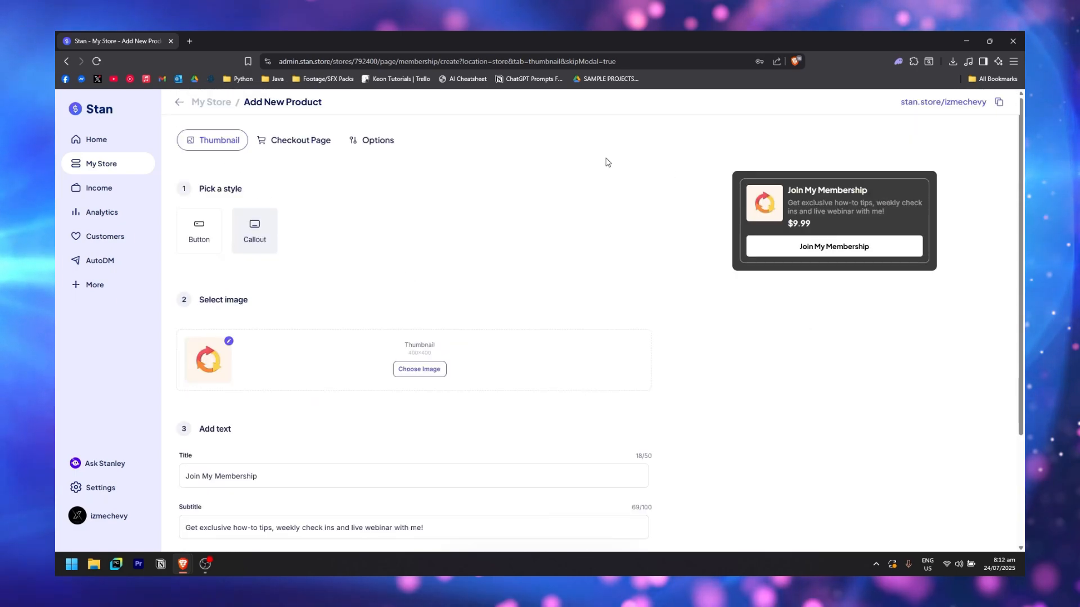
pyautogui.scroll(-3, 632, 274)
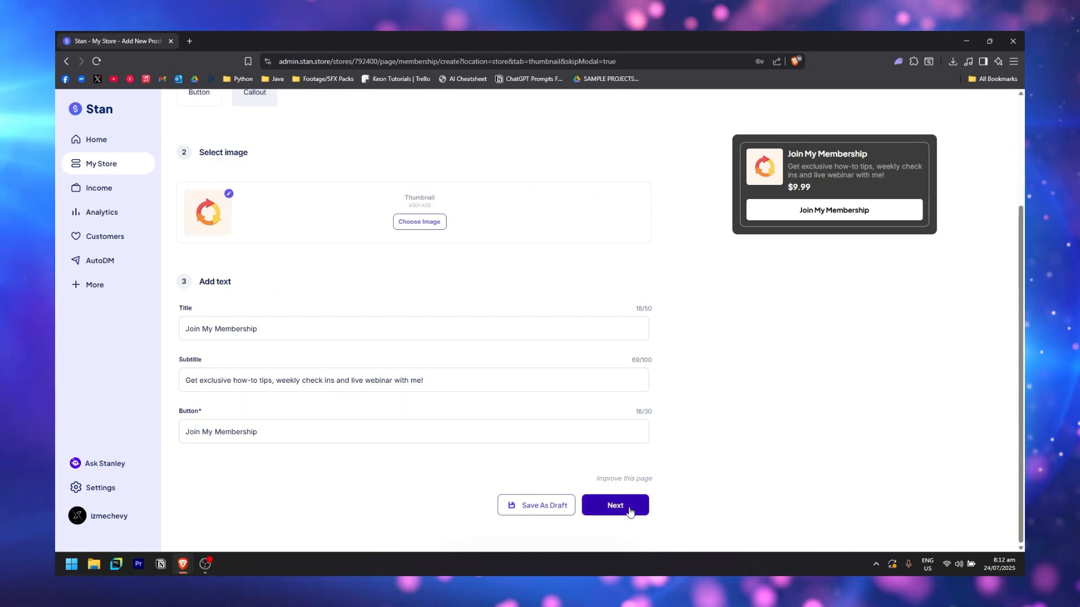
pyautogui.click(615, 505)
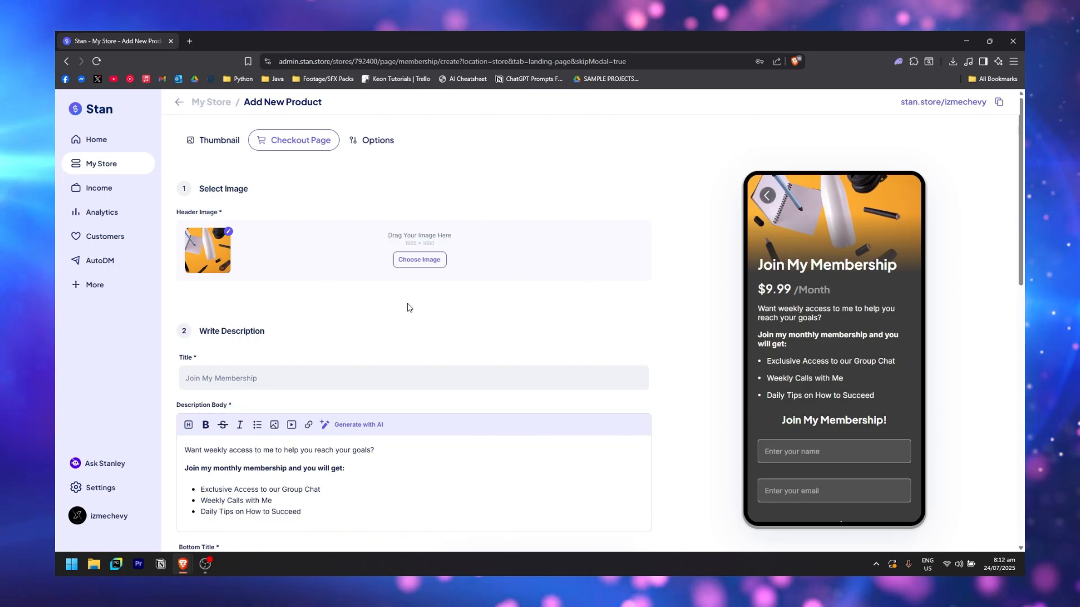
# Delete the Weekly Calls with Me bullet and add an 'Access to Premium Content' bullet after Succeed
pyautogui.scroll(-4, 292, 247)
pyautogui.scroll(1, 225, 234)
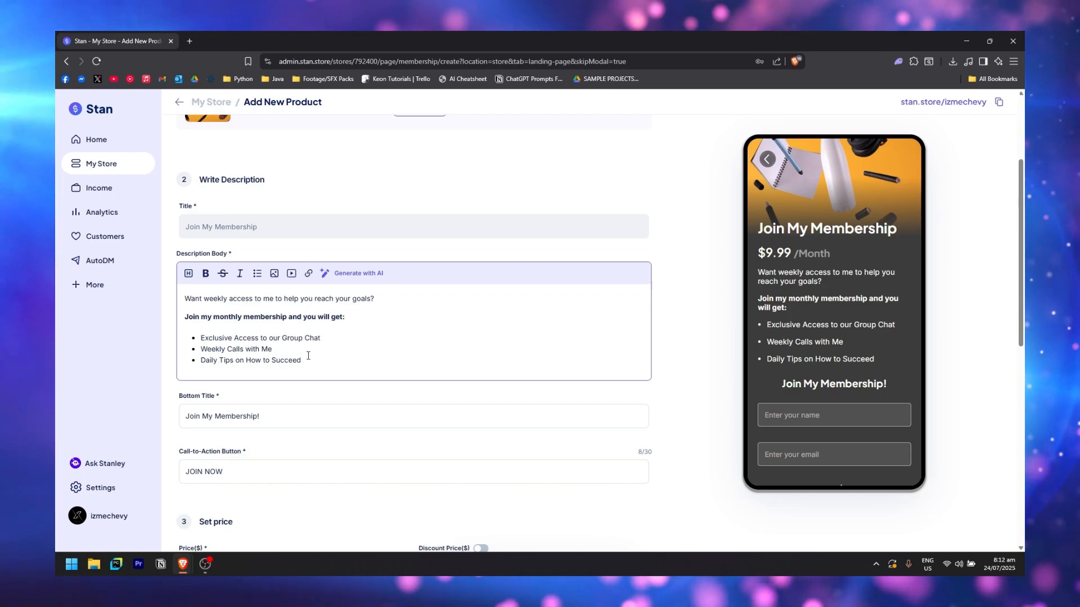
pyautogui.click(333, 348)
pyautogui.press('BackSpace')
pyautogui.press('BackSpace')
pyautogui.press('BackSpace')
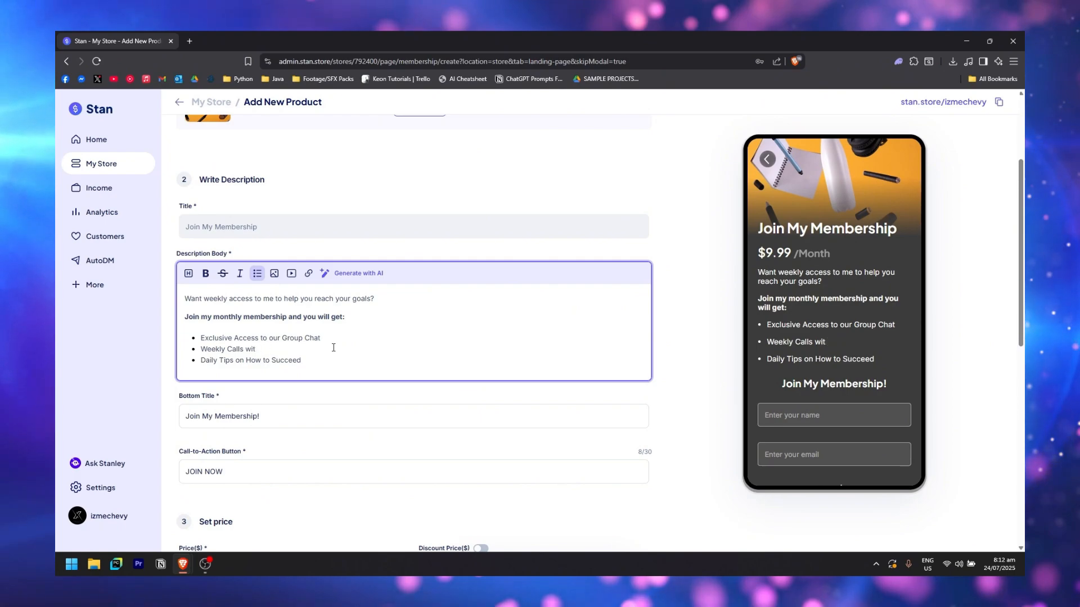
pyautogui.press('BackSpace')
pyautogui.press('BackSpace')
pyautogui.press('BackSpace')
pyautogui.press('BackSpace')
pyautogui.press('BackSpace')
pyautogui.press('BackSpace')
pyautogui.press('BackSpace')
pyautogui.press('BackSpace')
pyautogui.press('BackSpace')
pyautogui.press('BackSpace')
pyautogui.press('BackSpace')
pyautogui.press('BackSpace')
pyautogui.press('BackSpace')
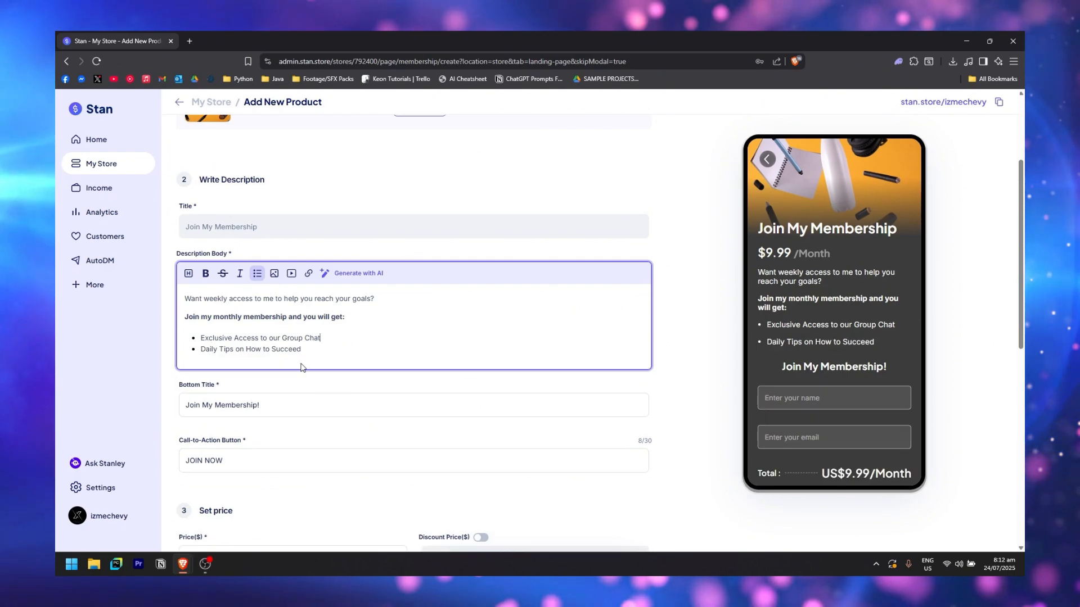
pyautogui.press('BackSpace')
pyautogui.press('Return')
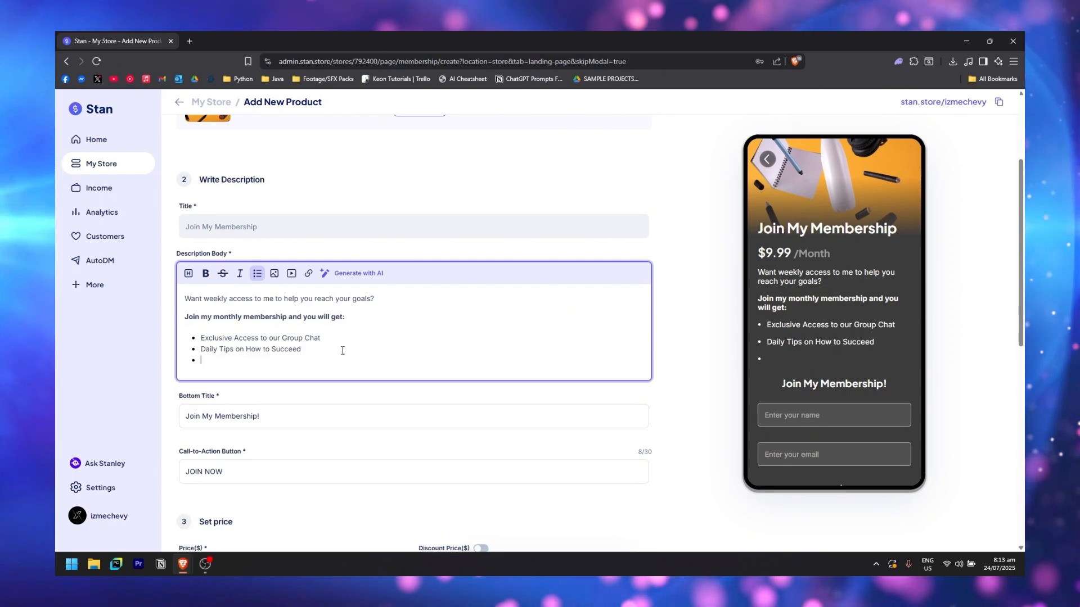
pyautogui.write('Access to Premium Content')
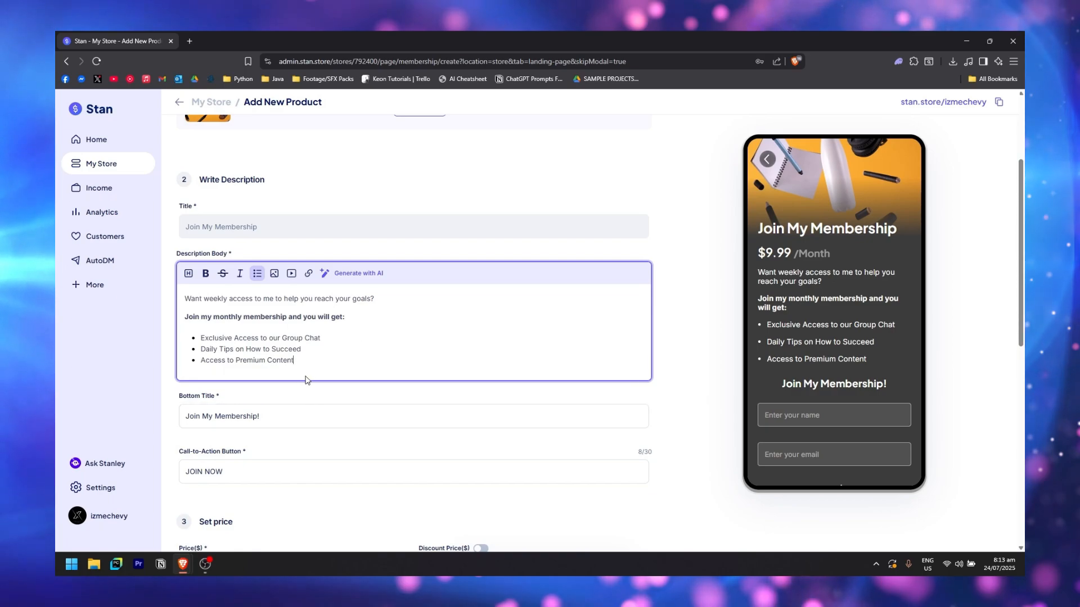
pyautogui.scroll(-3, 361, 369)
# Keep the membership at $9.99 with Monthly recurring billing
pyautogui.scroll(-2, 562, 379)
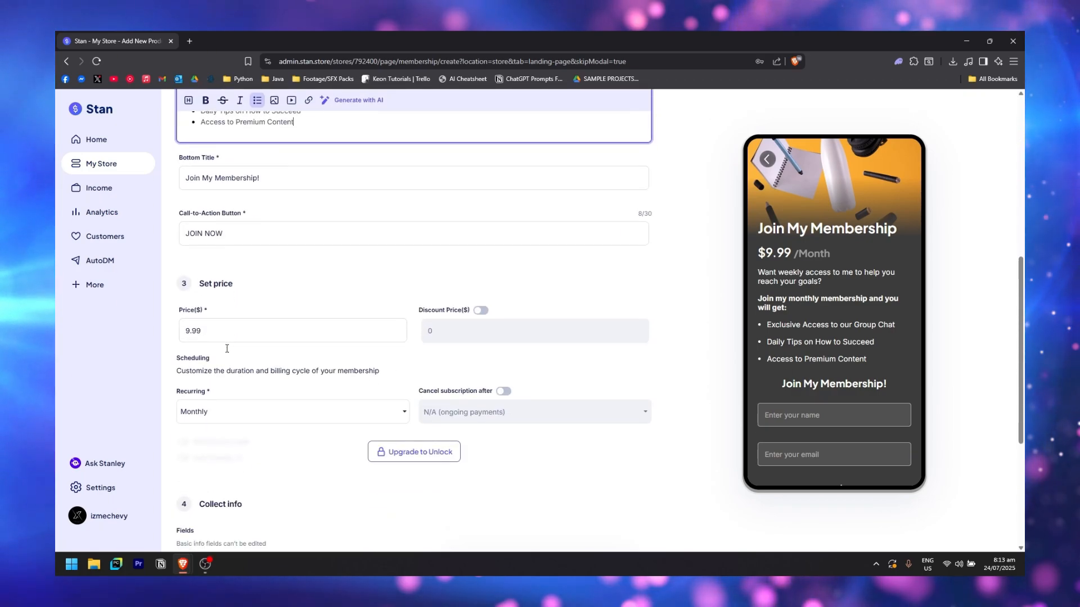
pyautogui.click(350, 316)
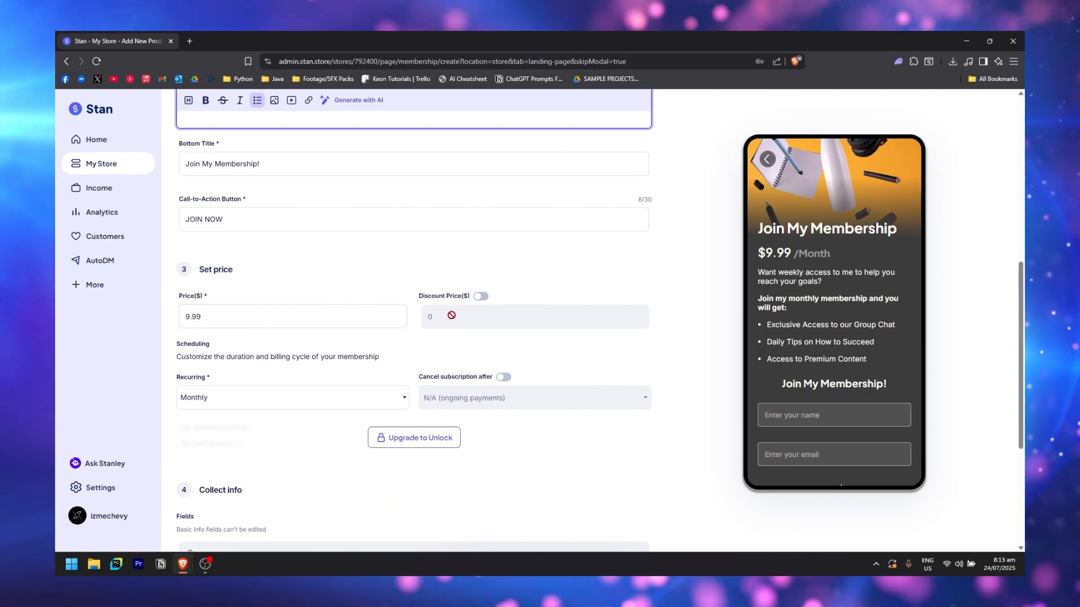
pyautogui.scroll(-1, 241, 293)
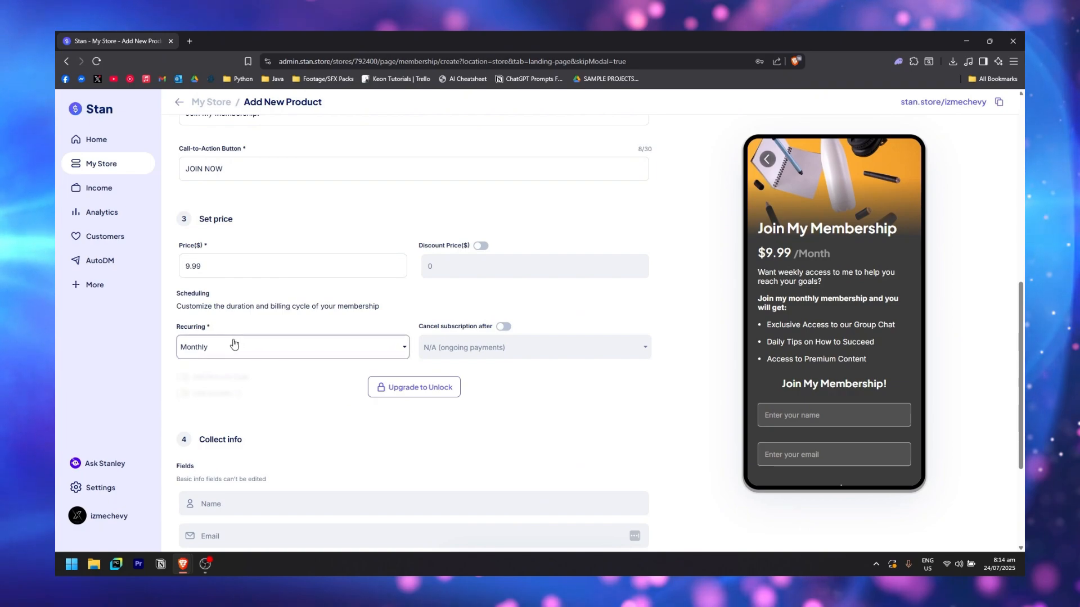
pyautogui.click(284, 349)
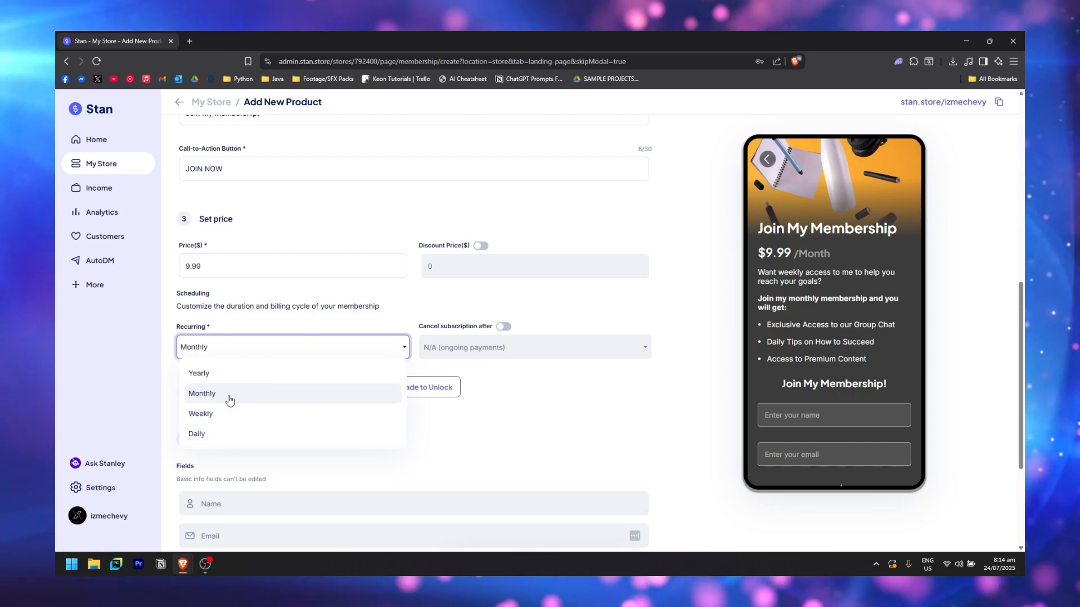
pyautogui.click(228, 394)
# Leave 'Cancel subscription after' off for ongoing payments and publish Join My Membership
pyautogui.scroll(-1, 382, 393)
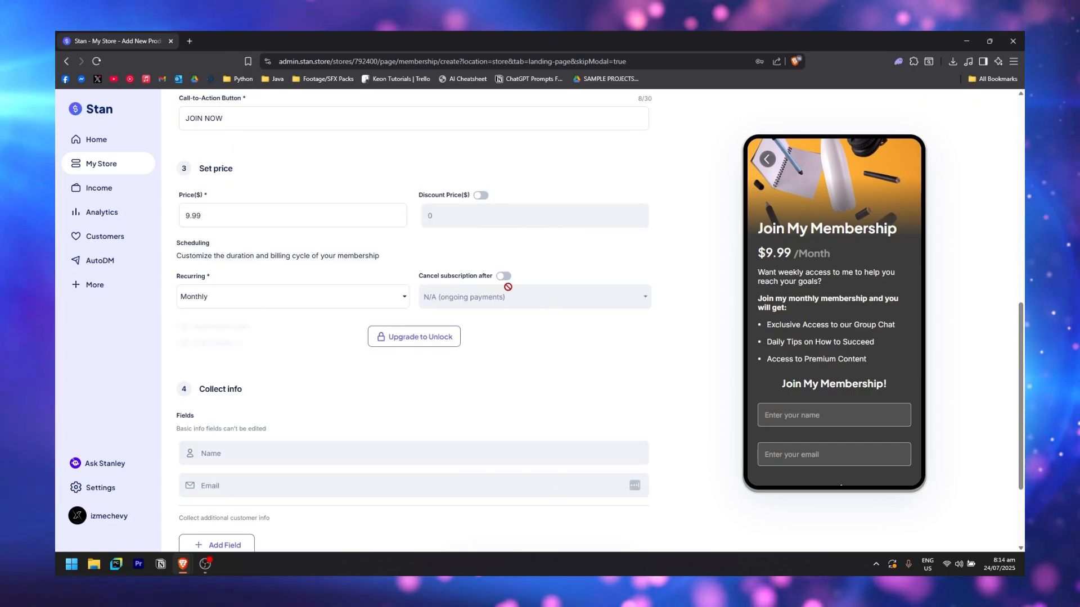
pyautogui.click(503, 276)
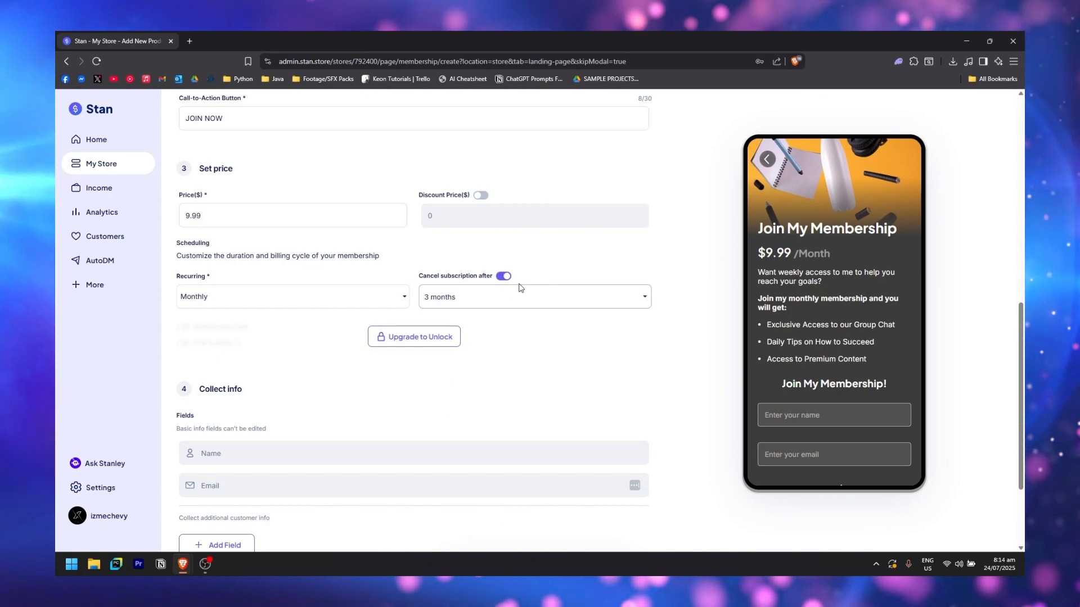
pyautogui.click(529, 298)
pyautogui.scroll(-8, 555, 345)
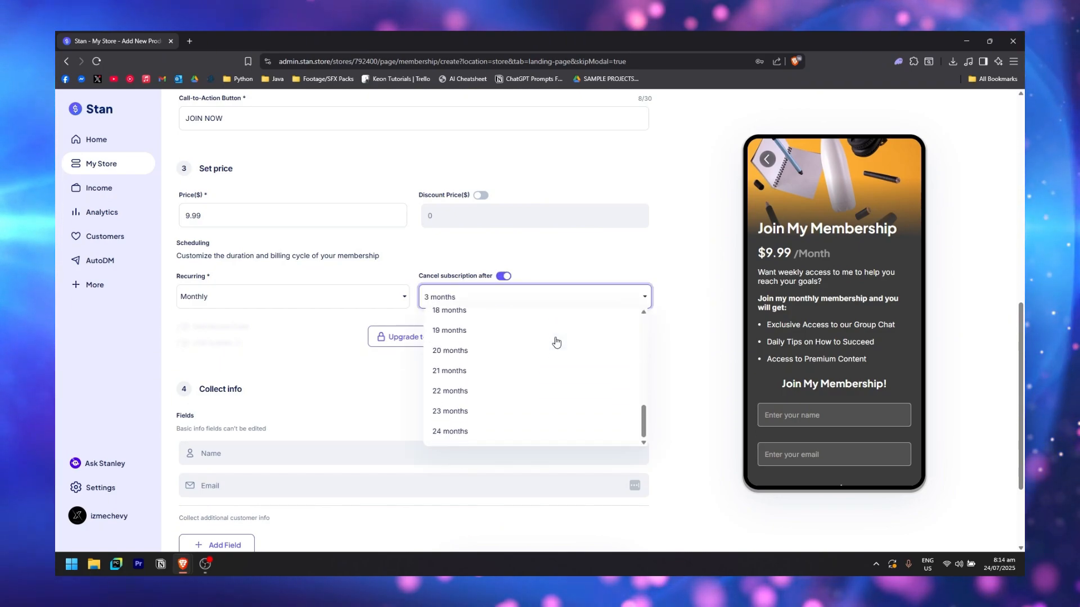
pyautogui.scroll(3, 555, 341)
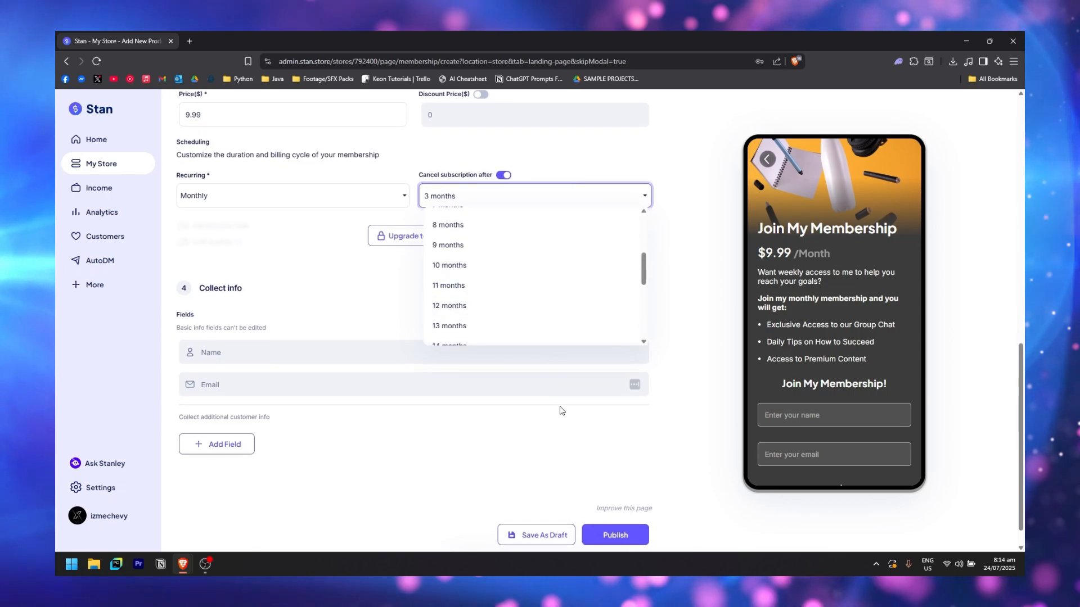
pyautogui.click(504, 176)
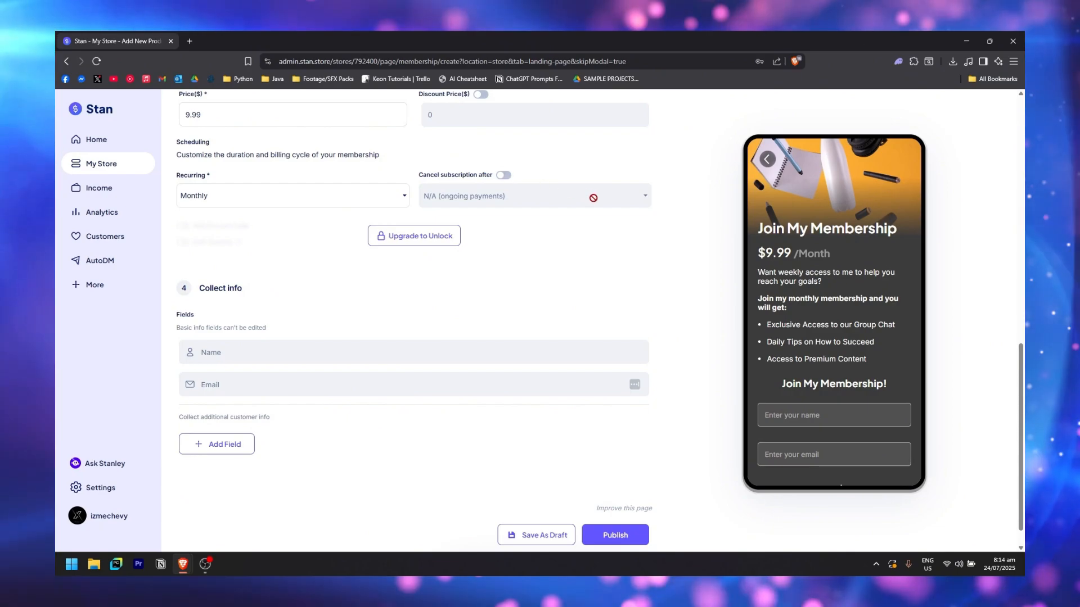
pyautogui.scroll(-1, 593, 198)
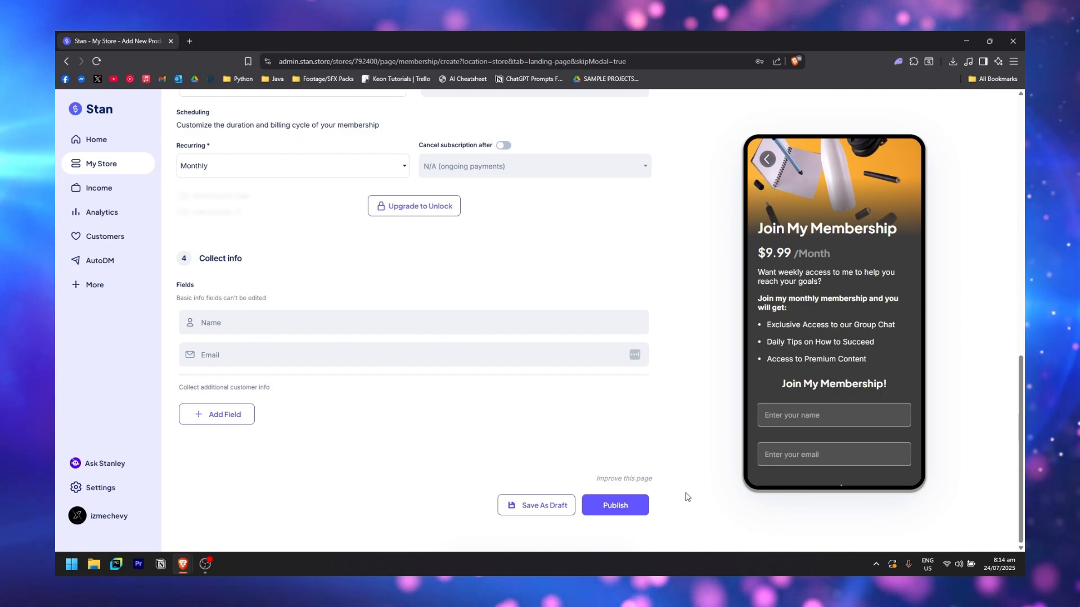
pyautogui.click(646, 507)
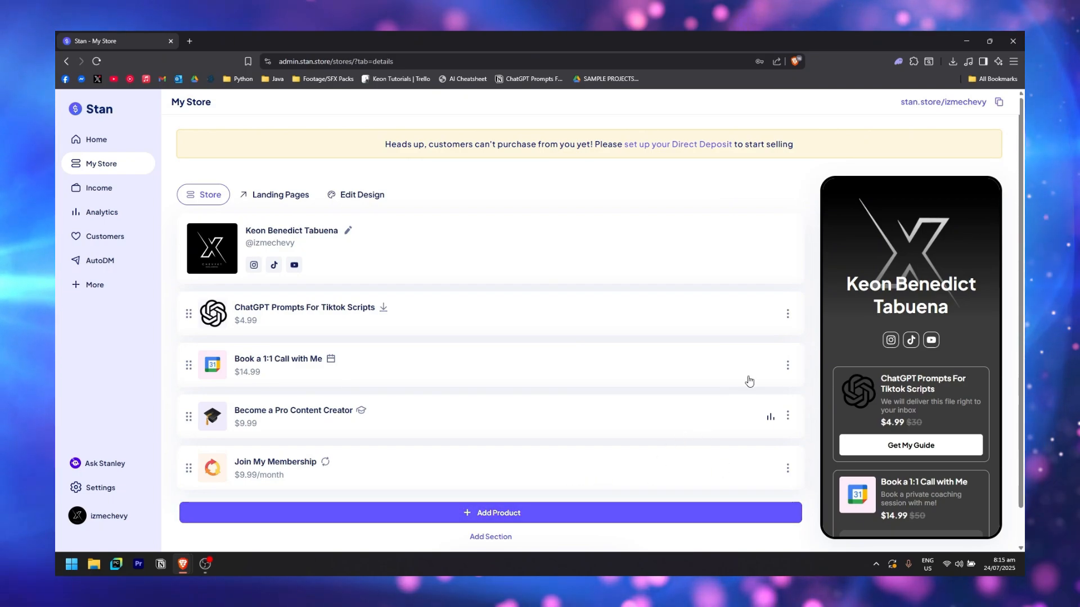
# Check the new 'Join My Membership' product in the store list, then switch to My Income
pyautogui.scroll(-1, 749, 381)
pyautogui.scroll(1, 749, 380)
pyautogui.scroll(-1, 749, 380)
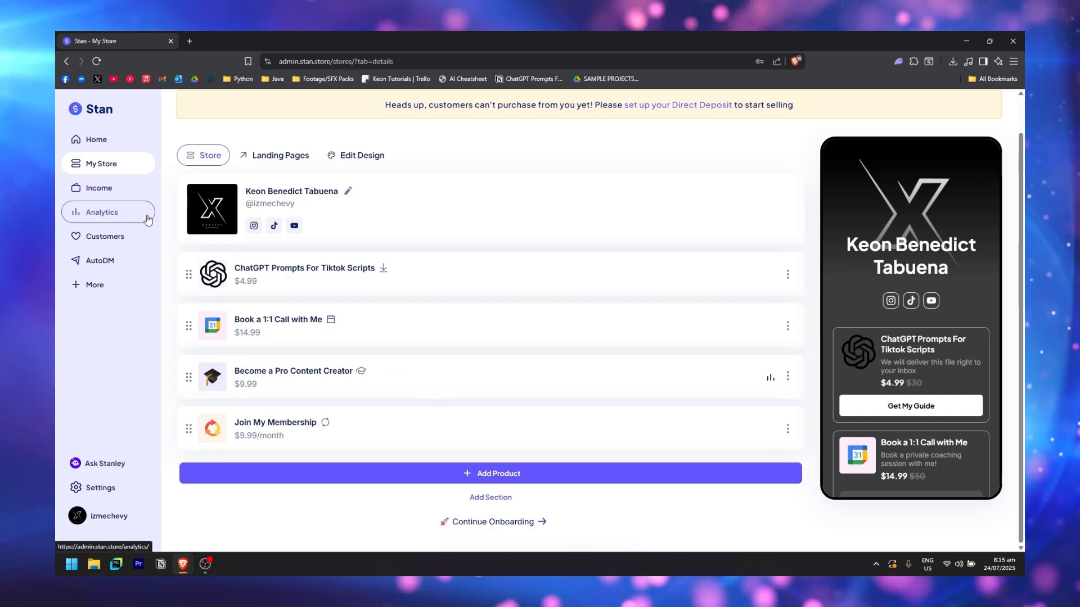
pyautogui.click(120, 201)
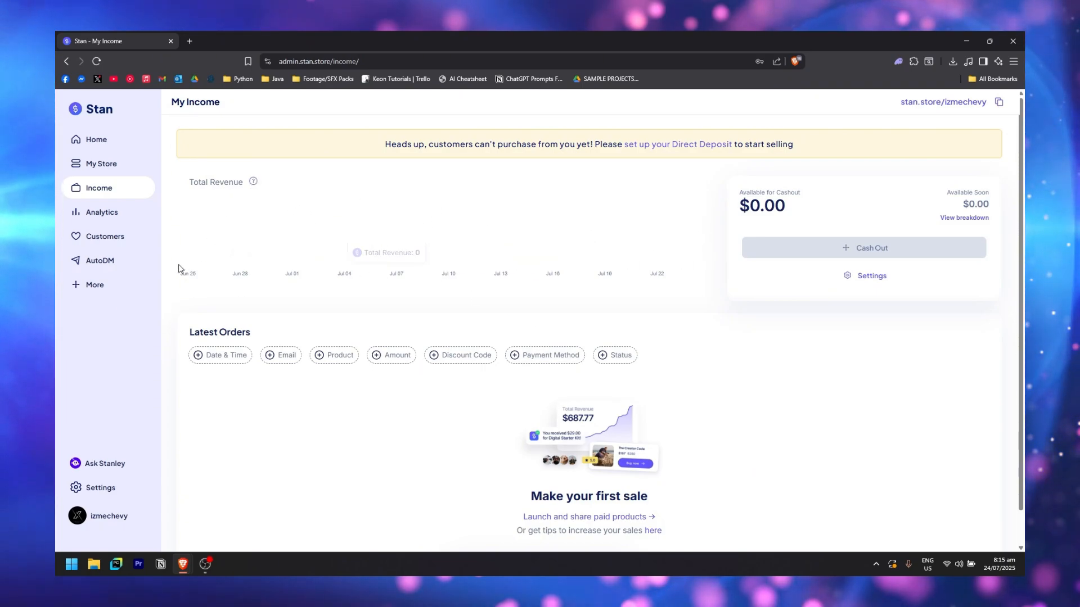
pyautogui.scroll(-1, 271, 353)
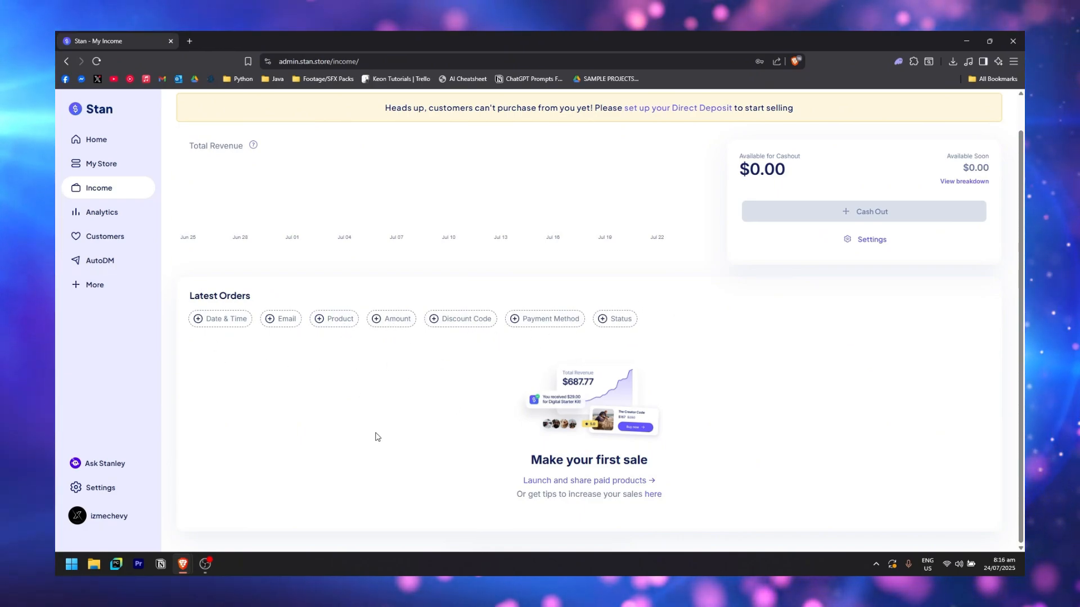
pyautogui.click(538, 318)
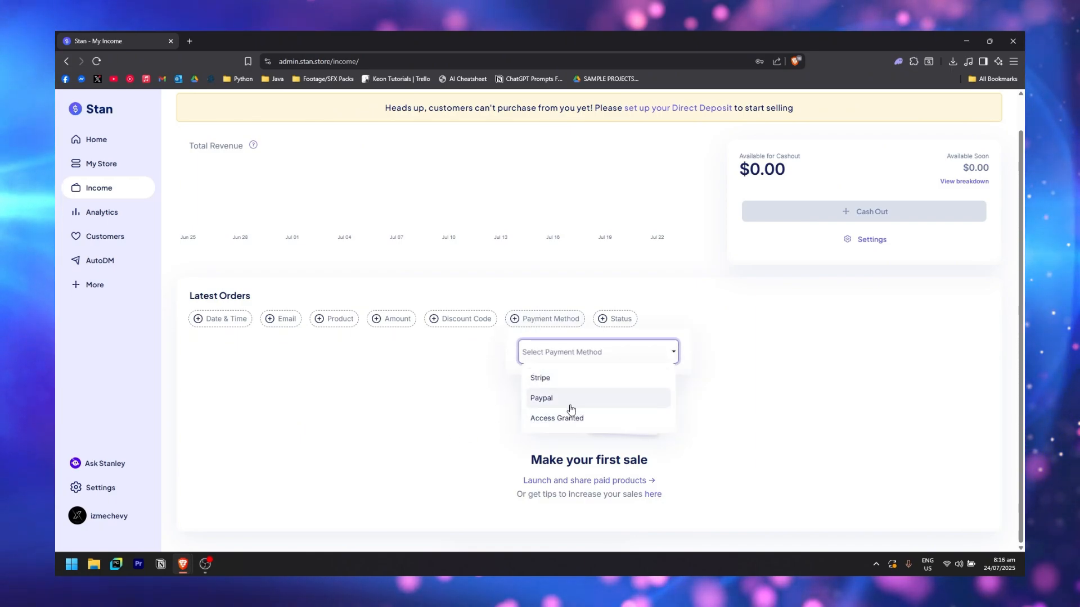
pyautogui.click(405, 422)
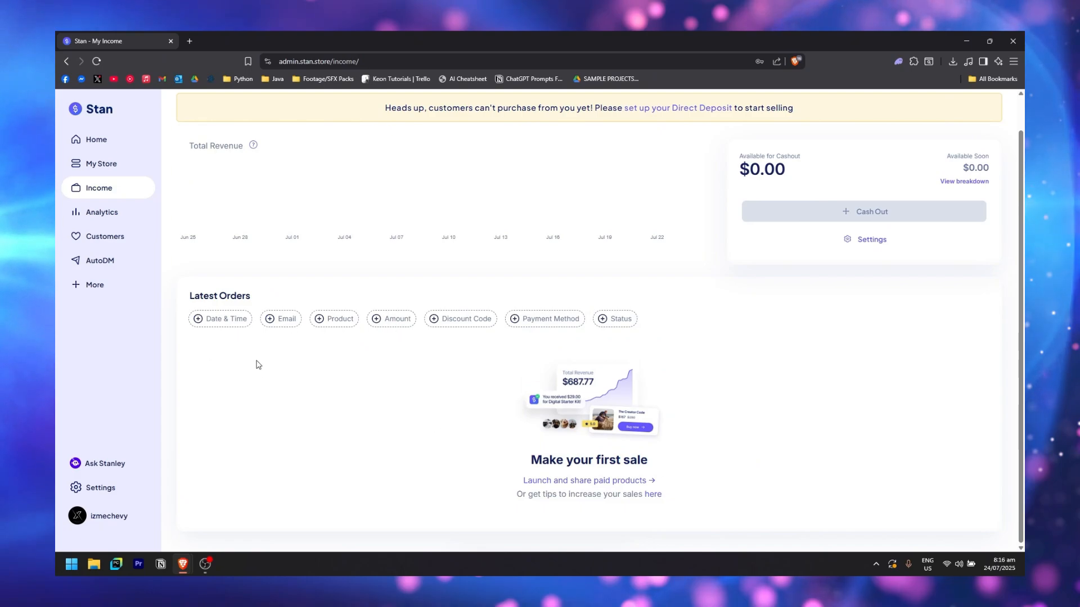
pyautogui.click(213, 321)
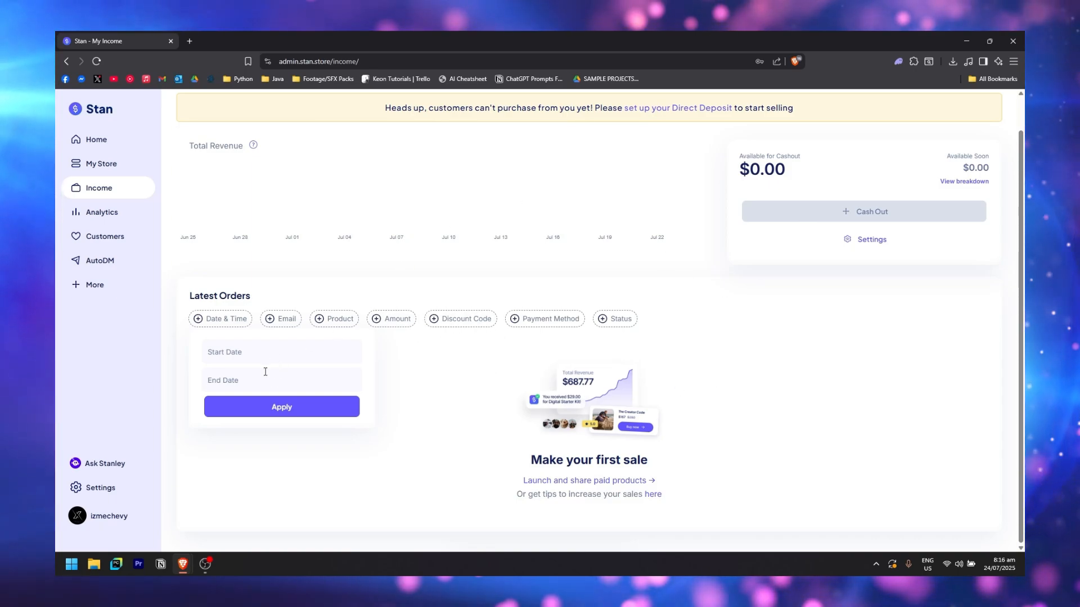
pyautogui.click(601, 323)
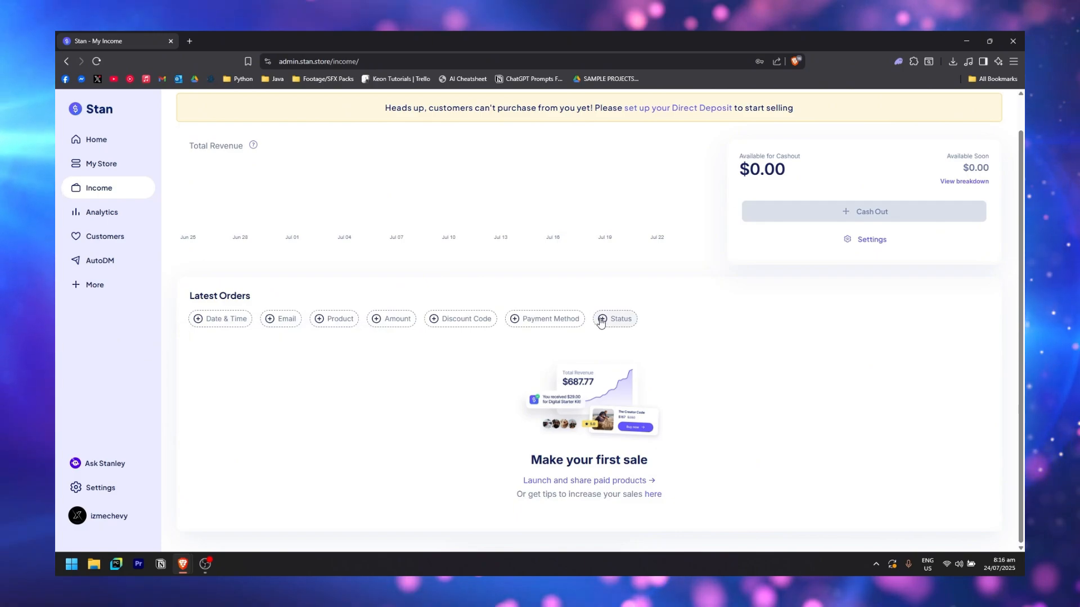
pyautogui.click(601, 320)
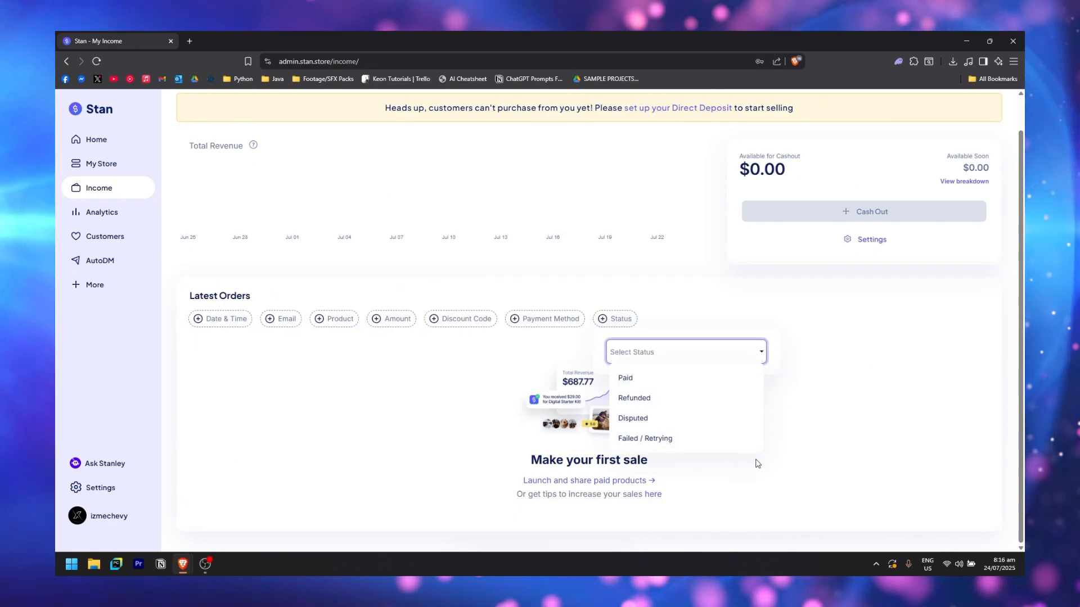
pyautogui.click(465, 400)
pyautogui.scroll(1, 815, 221)
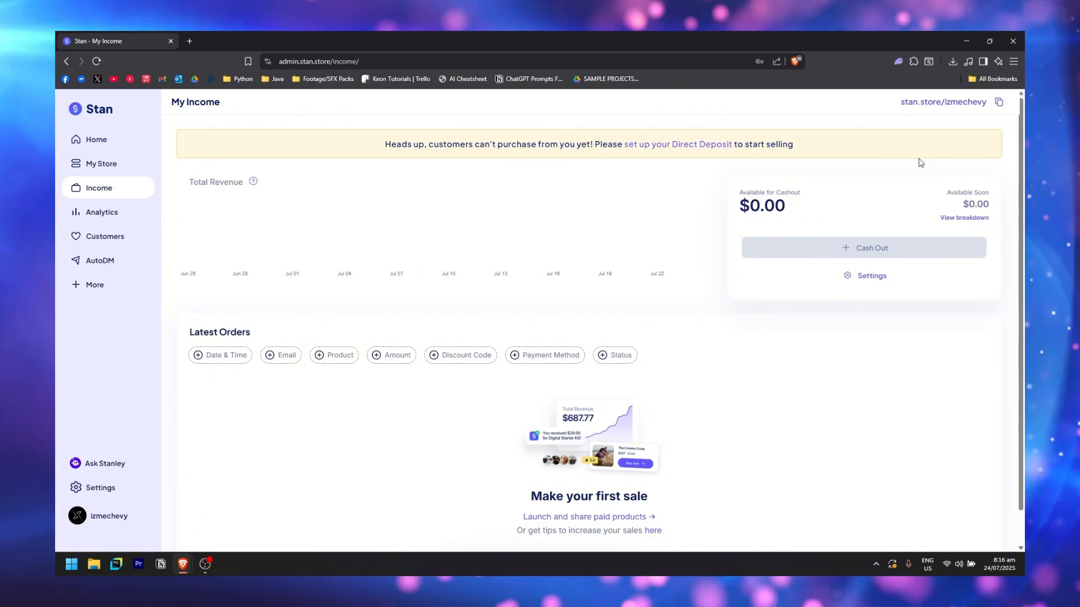
pyautogui.click(972, 221)
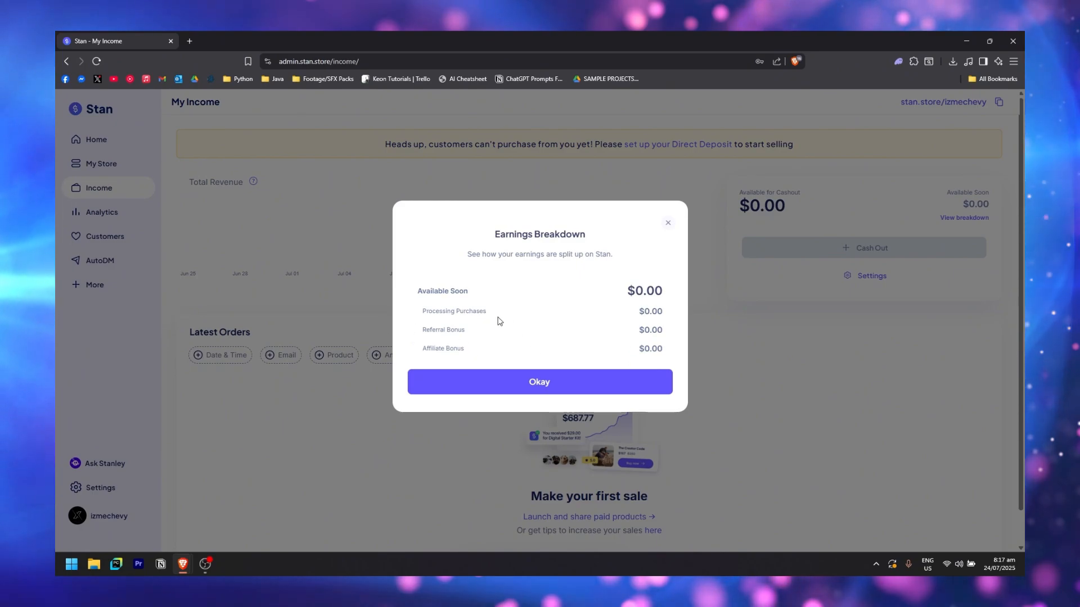
pyautogui.click(668, 223)
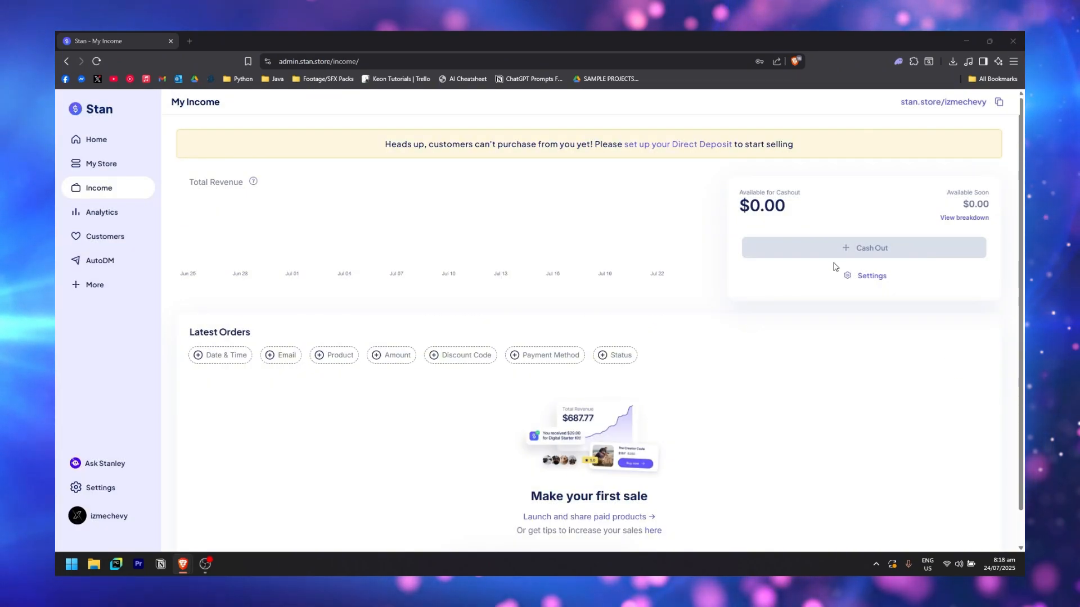
# Review the Payments settings, then switch to Analytics showing 0 visits, $0 revenue and 0 leads
pyautogui.click(845, 277)
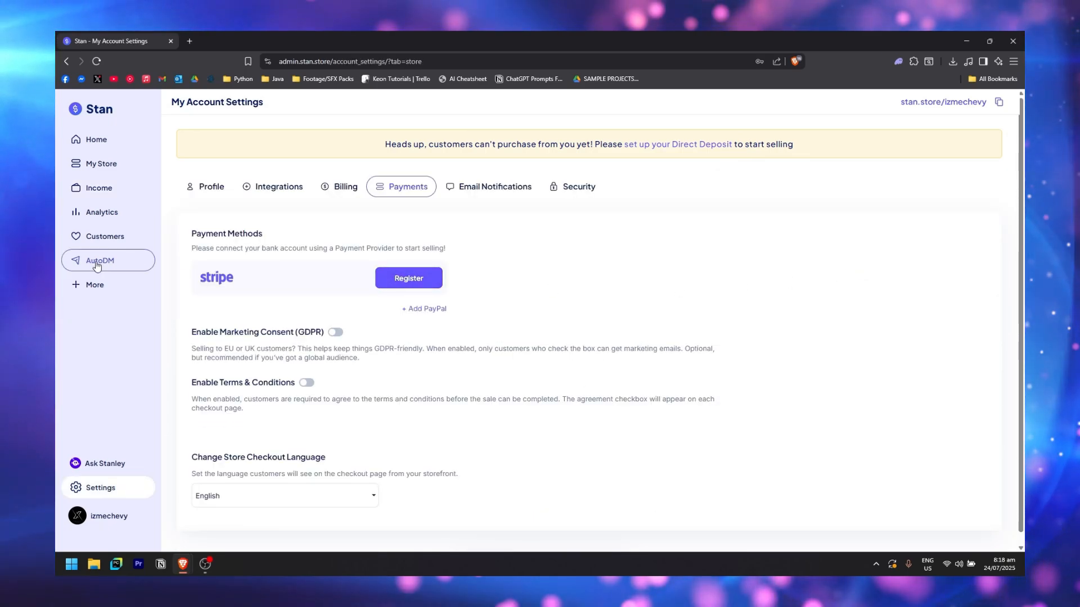
pyautogui.scroll(-1, 536, 265)
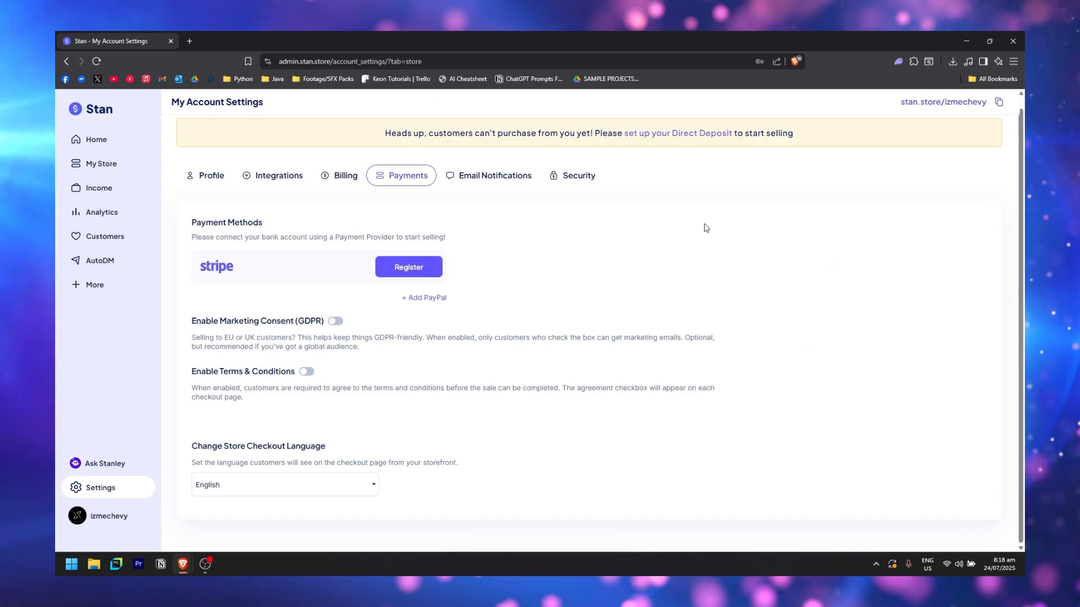
pyautogui.click(112, 219)
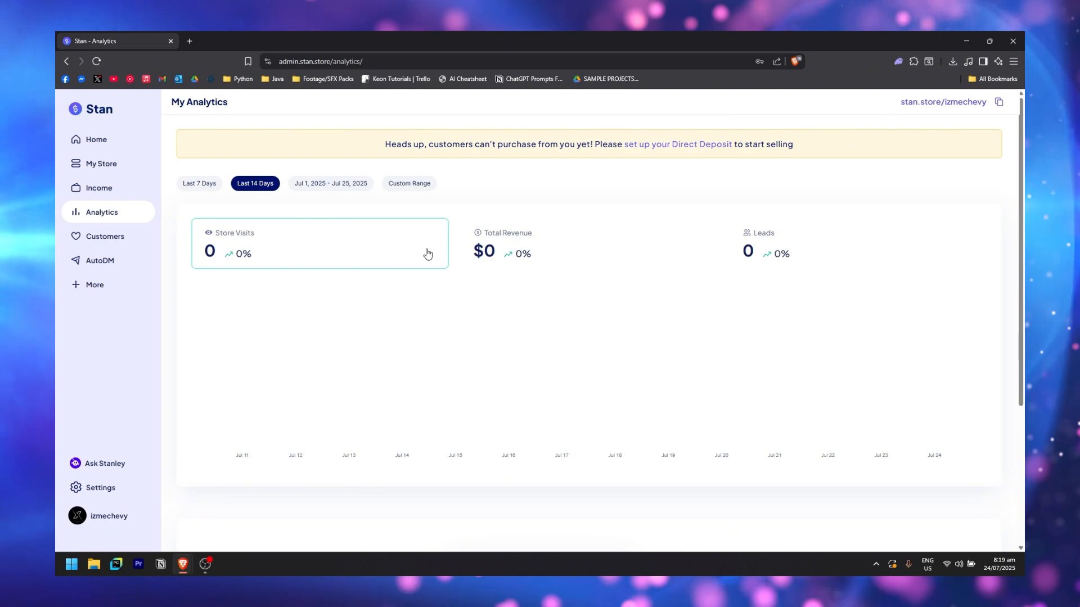
# Chart Total Revenue and Leads, try the Last 7 Days, July and Custom Range filters, then view Customers
pyautogui.click(559, 247)
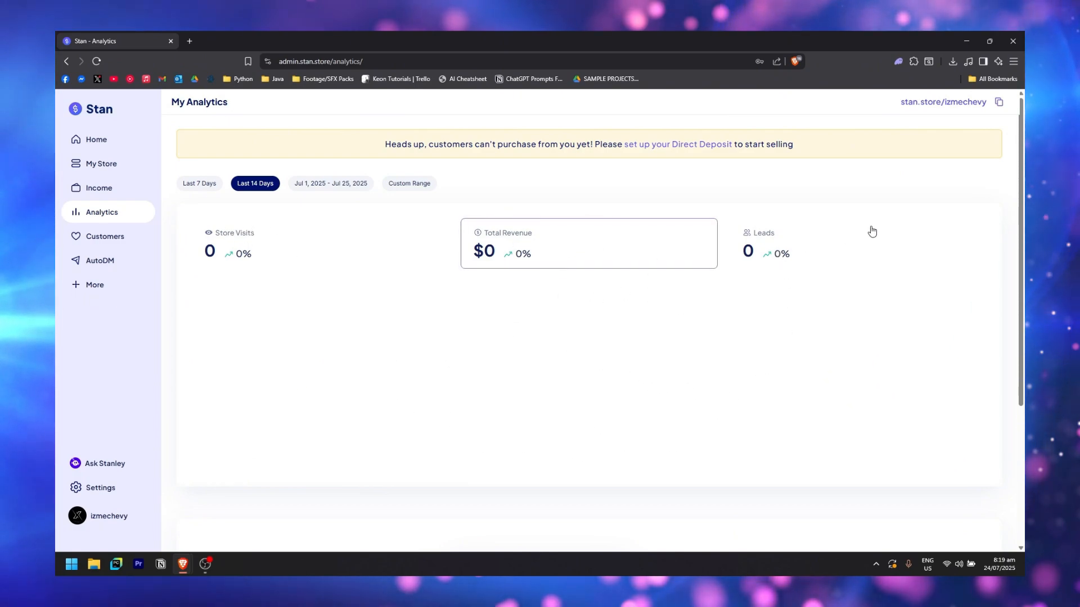
pyautogui.click(813, 247)
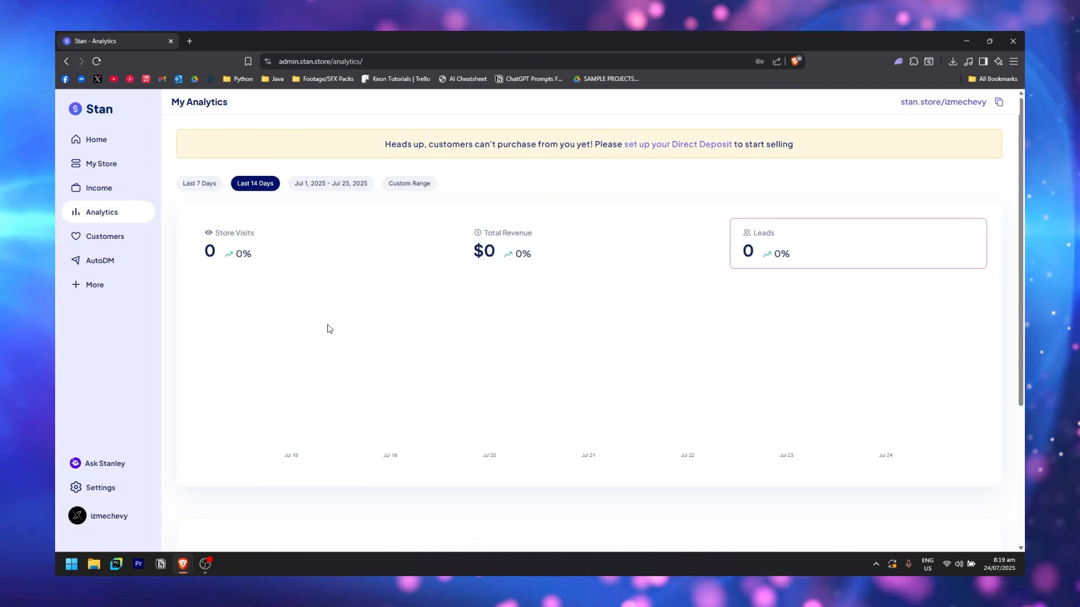
pyautogui.click(198, 189)
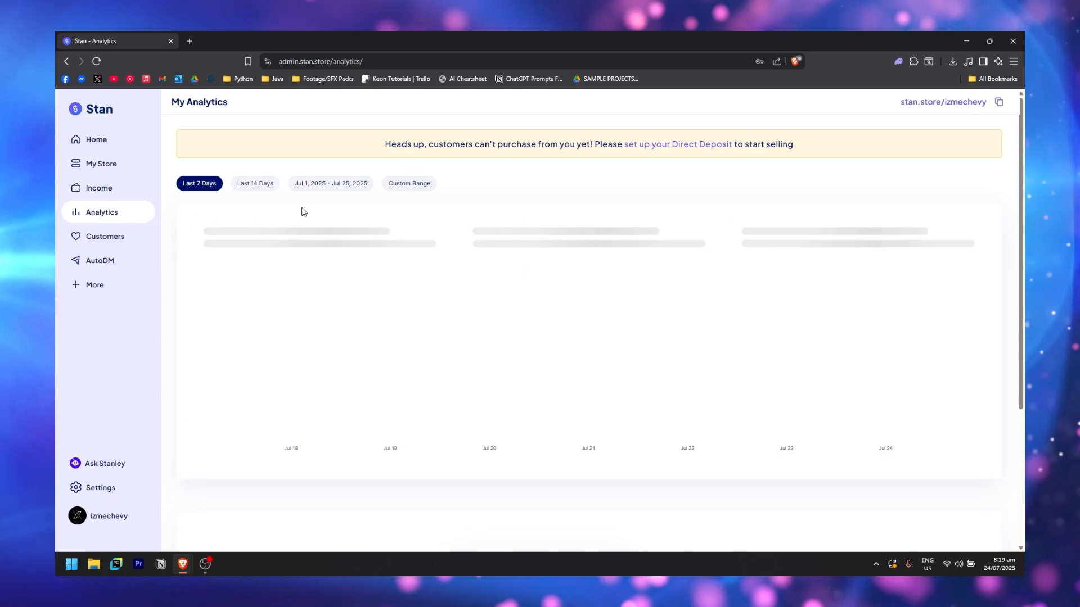
pyautogui.click(327, 184)
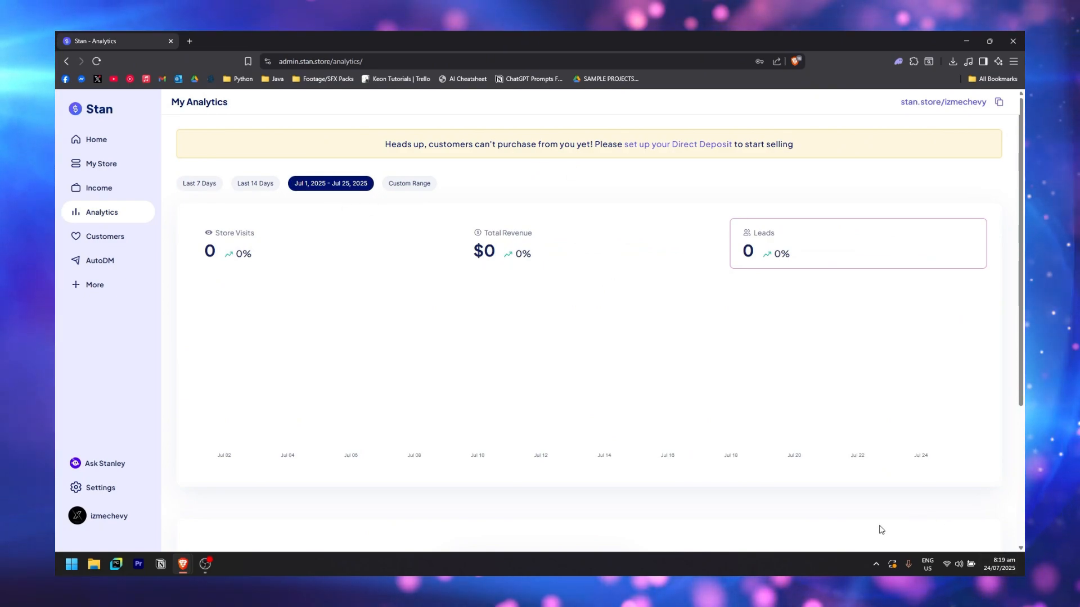
pyautogui.click(423, 185)
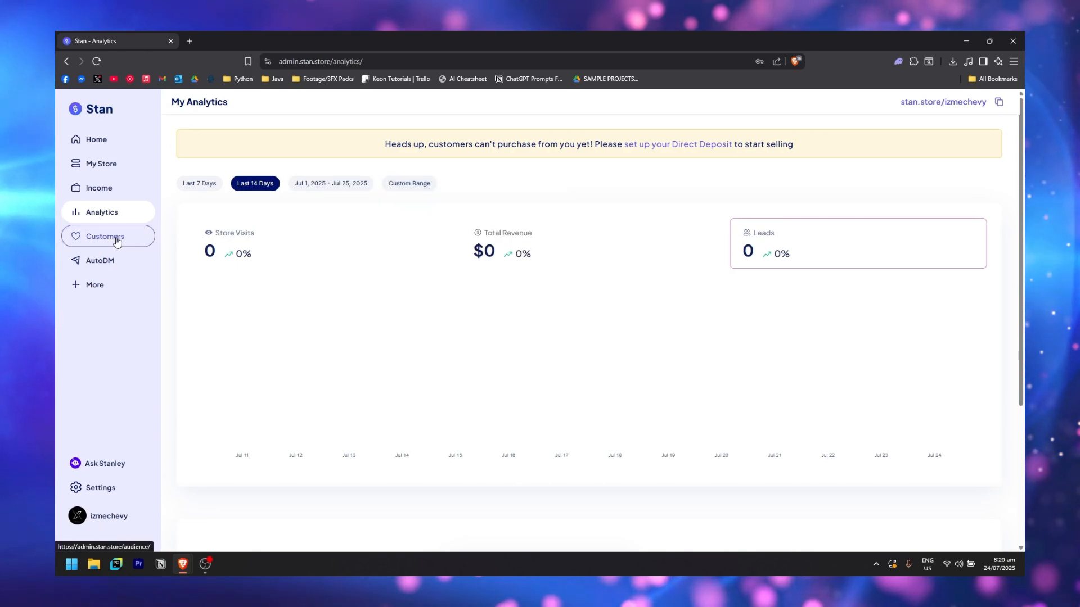
pyautogui.click(120, 238)
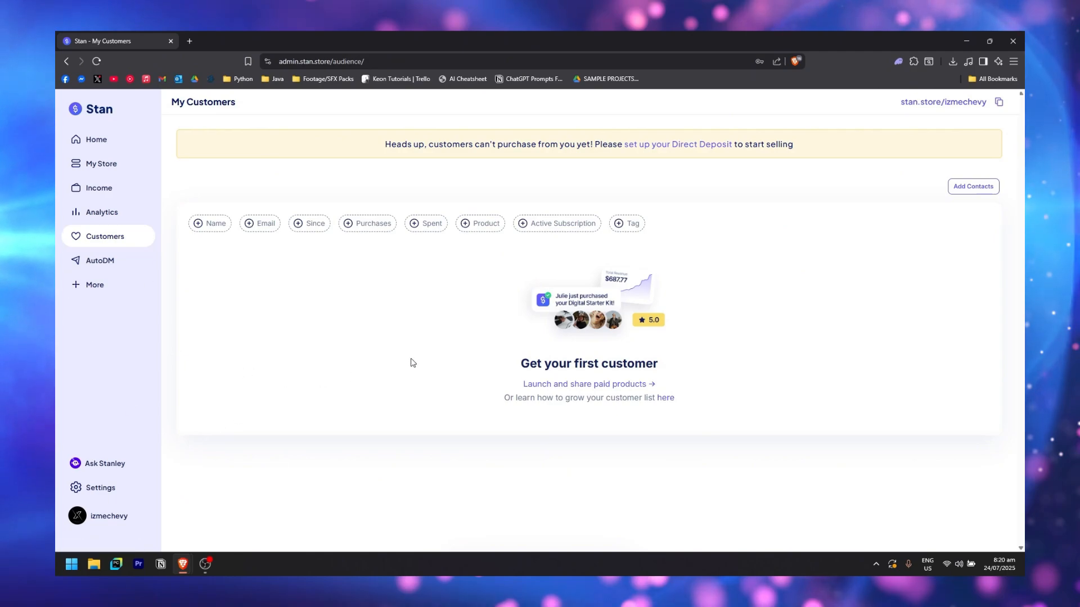
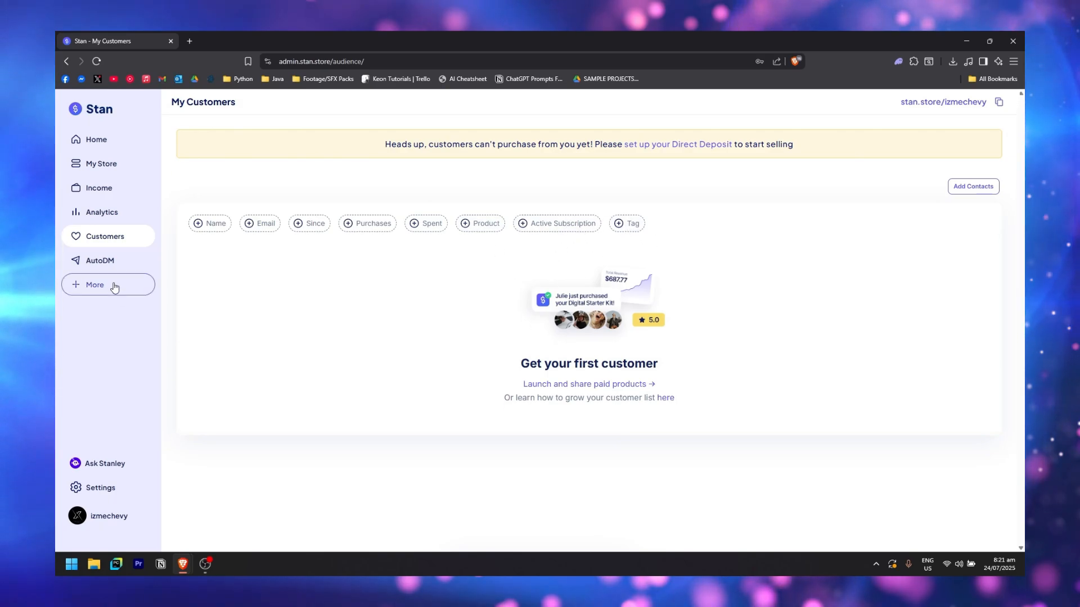
# Go to the AutoDM page and begin connecting an Instagram account
pyautogui.click(135, 263)
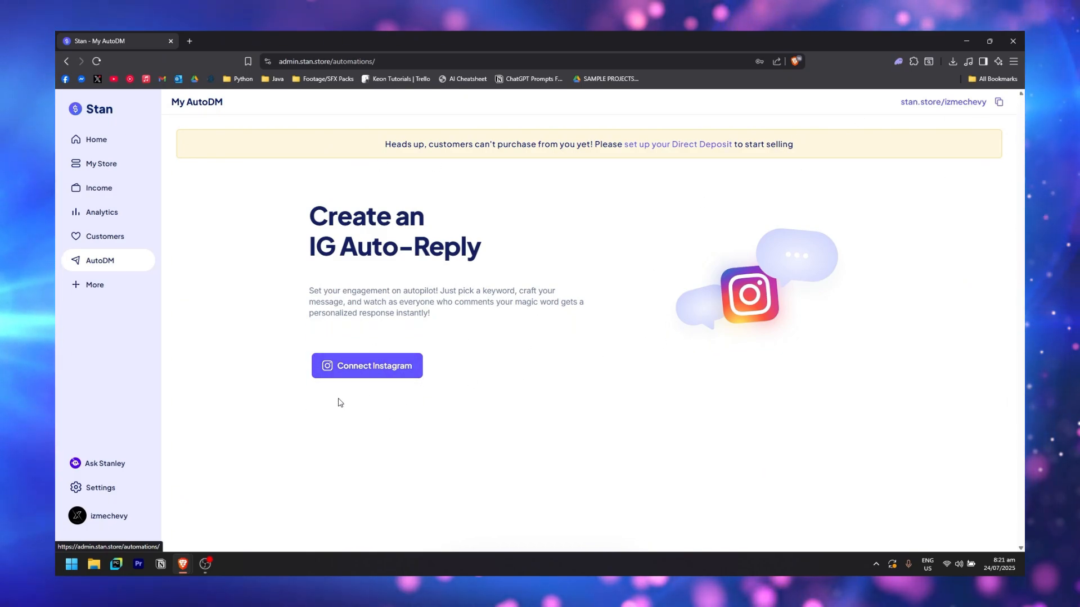
pyautogui.click(361, 369)
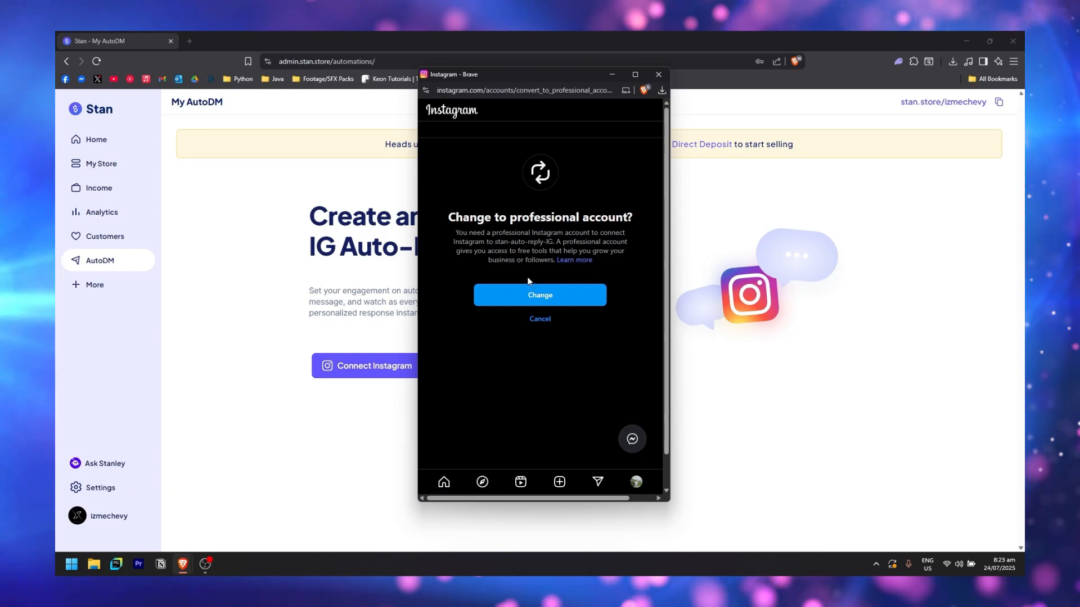
# Switch Instagram to a Creator account in Product/service and allow Stan's auto-reply app access
pyautogui.click(540, 303)
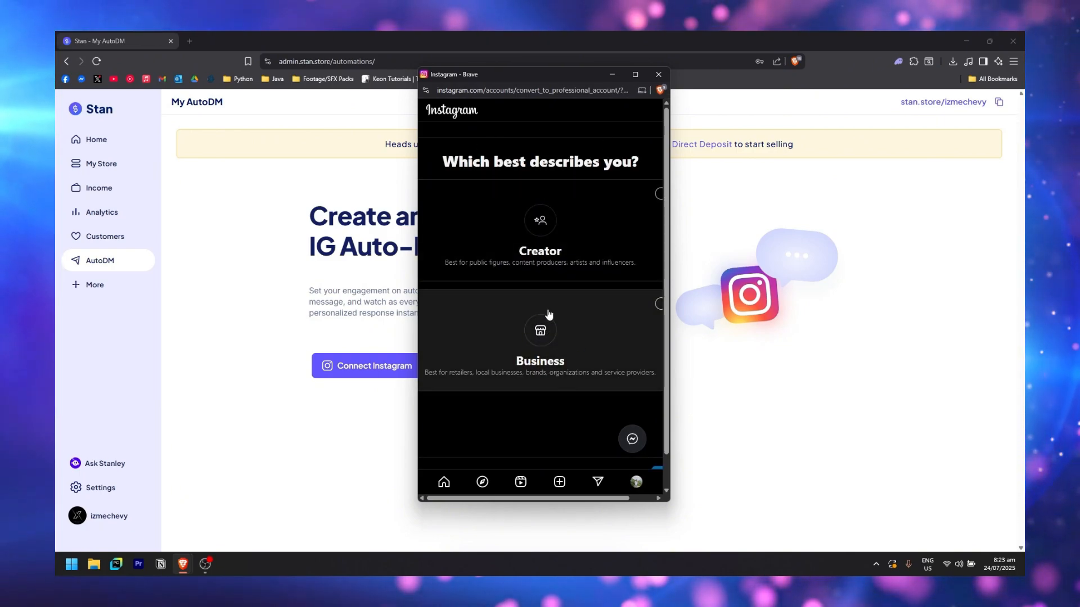
pyautogui.click(603, 221)
pyautogui.moveTo(672, 231); pyautogui.dragTo(907, 276)
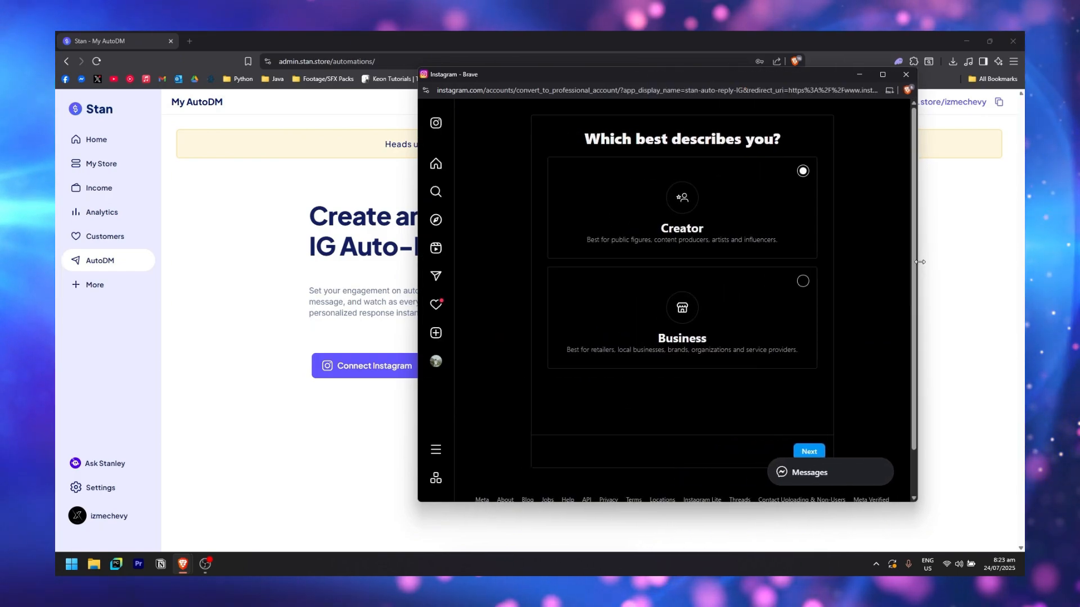
pyautogui.click(803, 451)
pyautogui.click(800, 451)
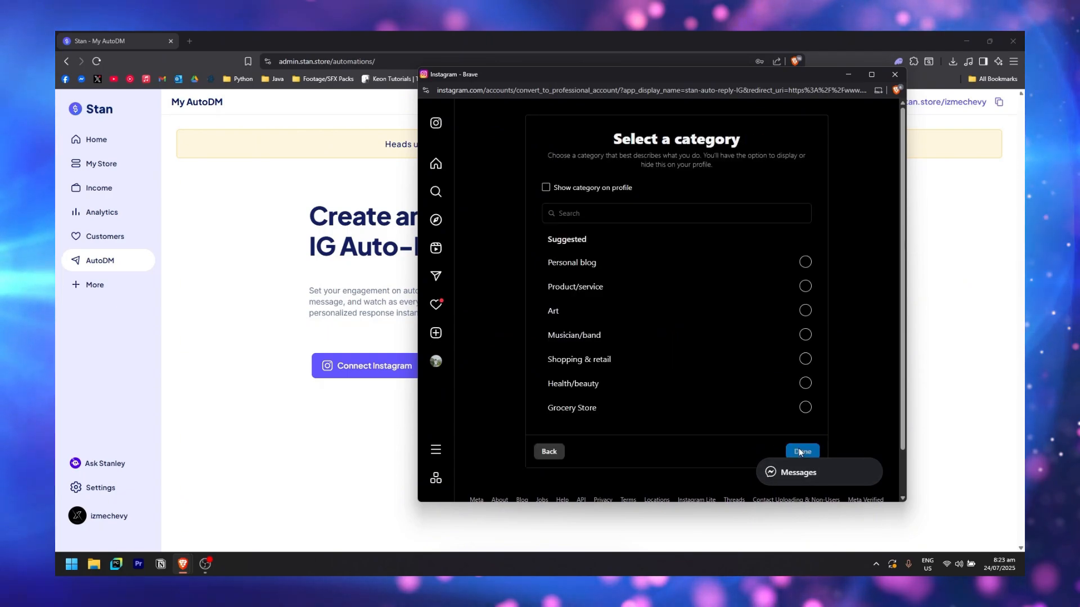
pyautogui.click(804, 287)
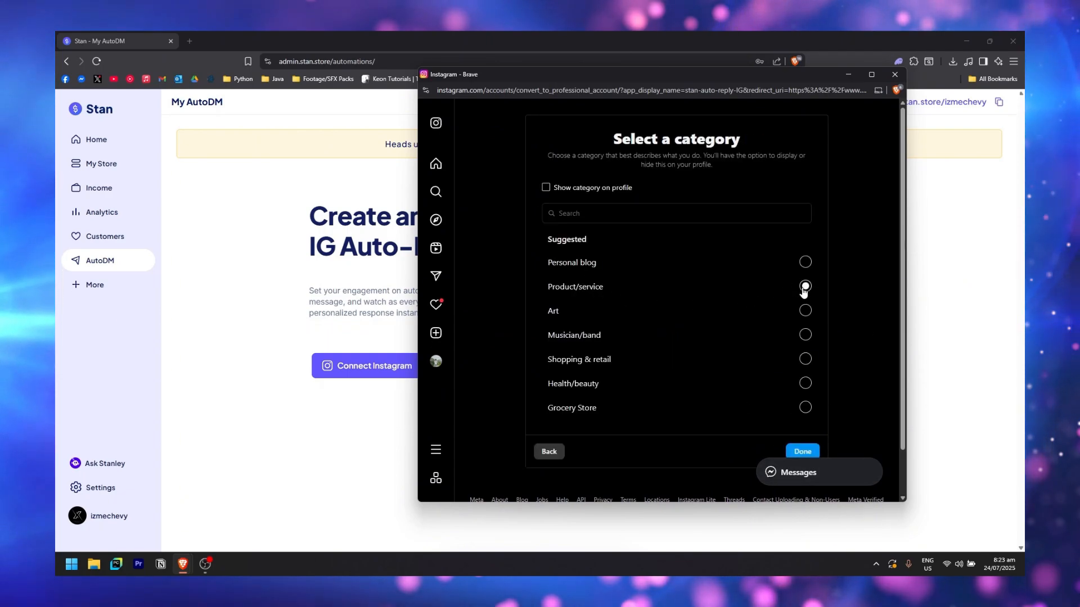
pyautogui.click(798, 452)
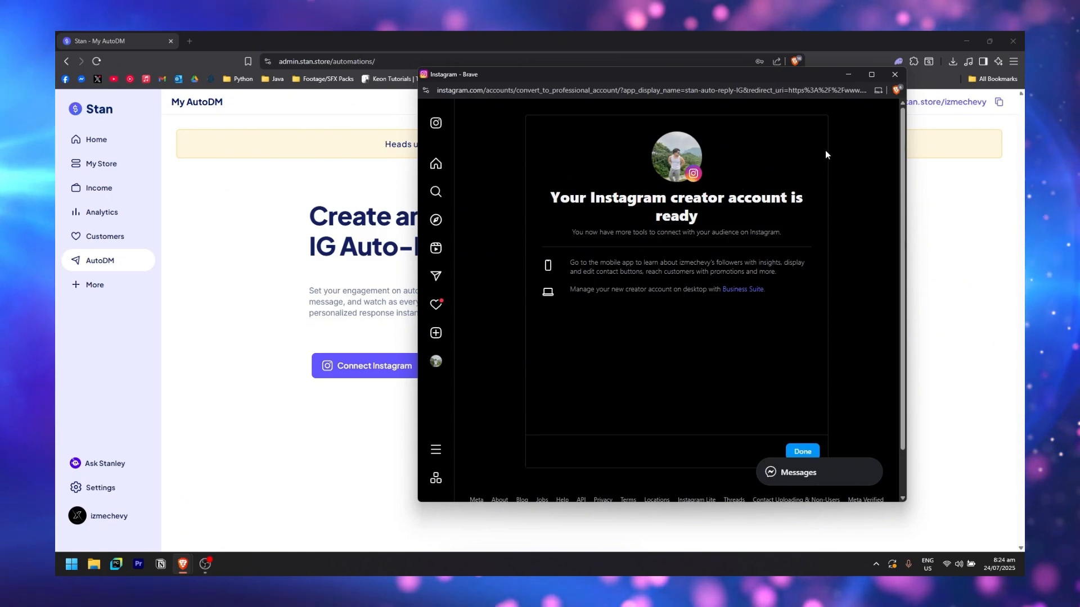
pyautogui.click(803, 451)
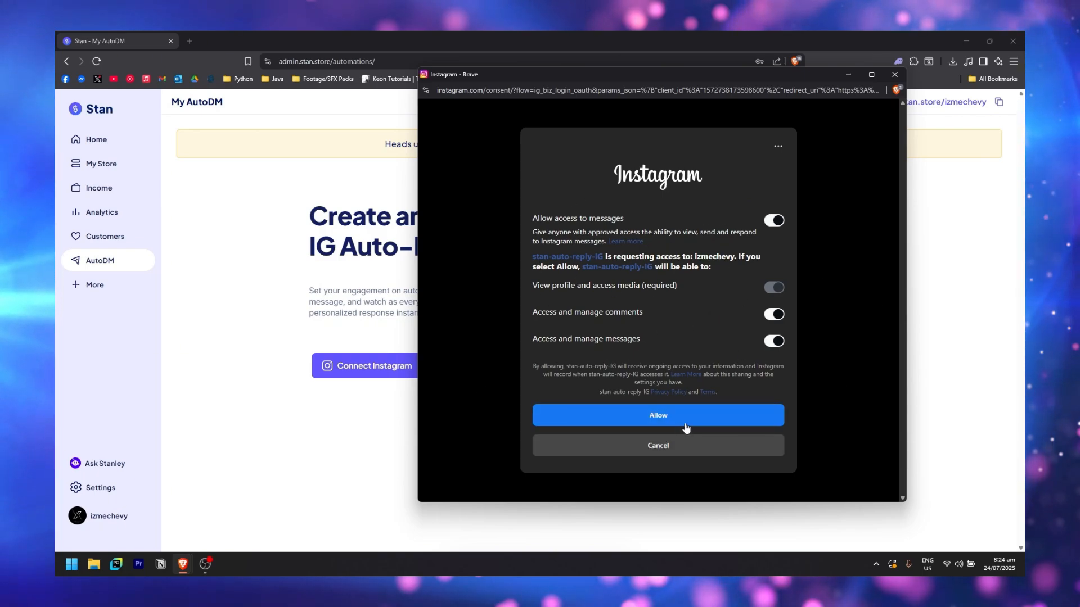
pyautogui.click(703, 424)
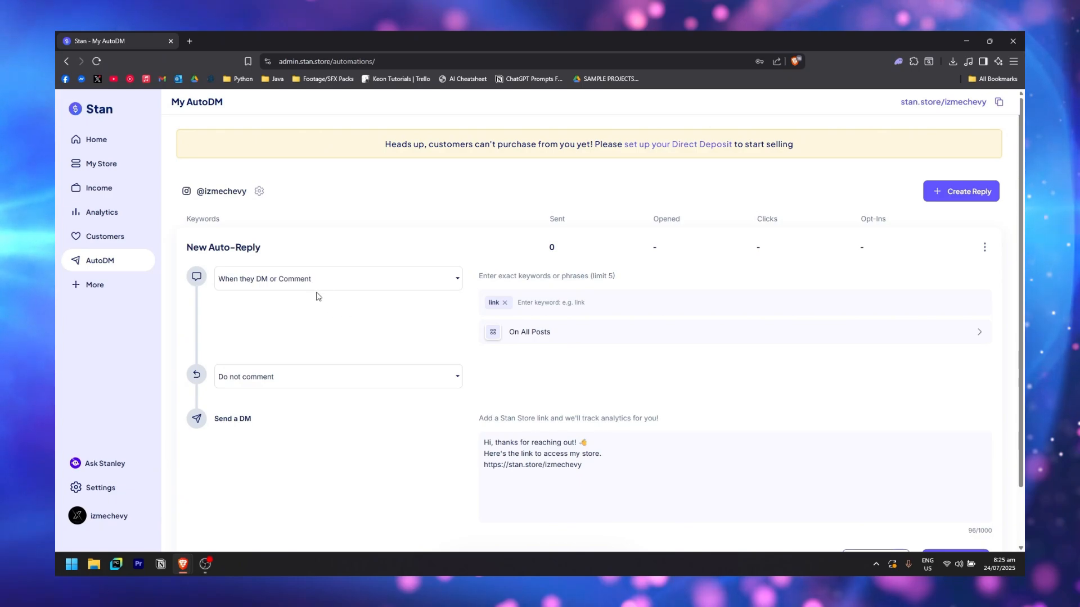
# Set the 'link' auto-reply to comment back, keeping the 'Message sent!' reply unchanged
pyautogui.click(336, 282)
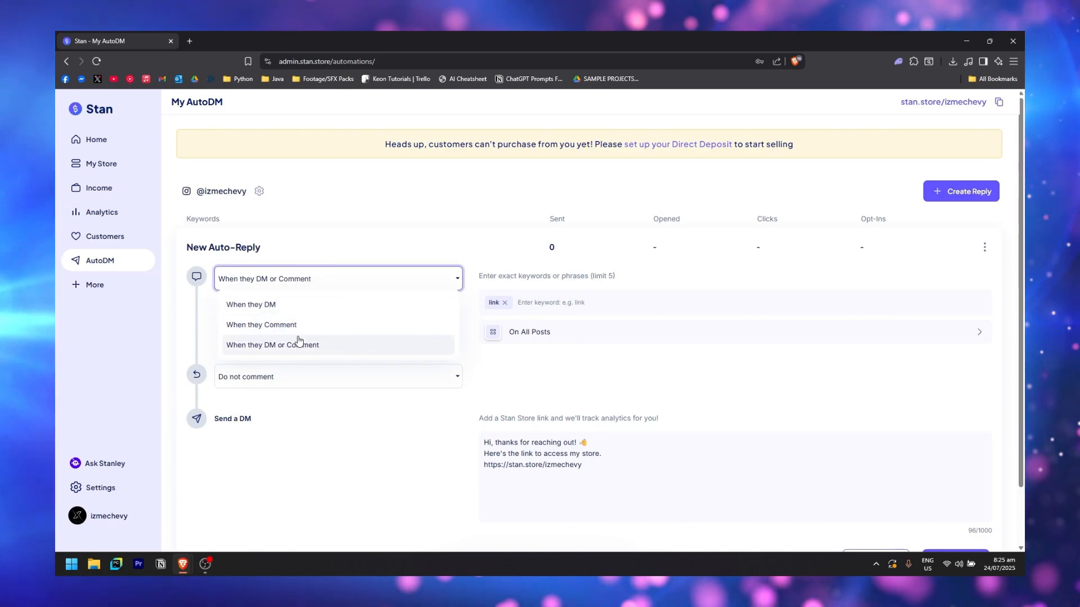
pyautogui.click(206, 332)
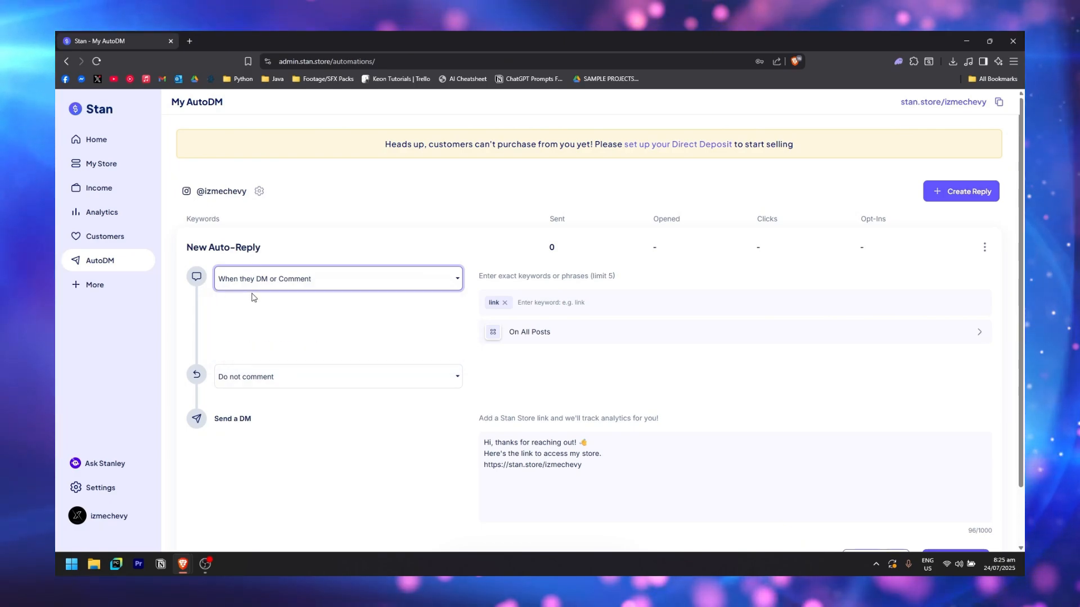
pyautogui.click(312, 381)
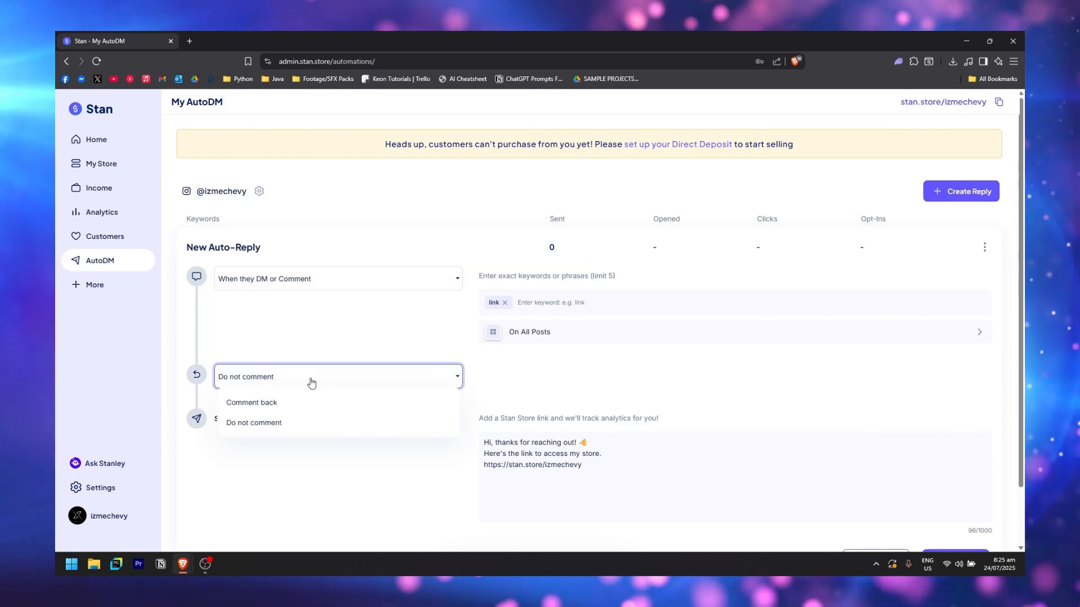
pyautogui.click(270, 403)
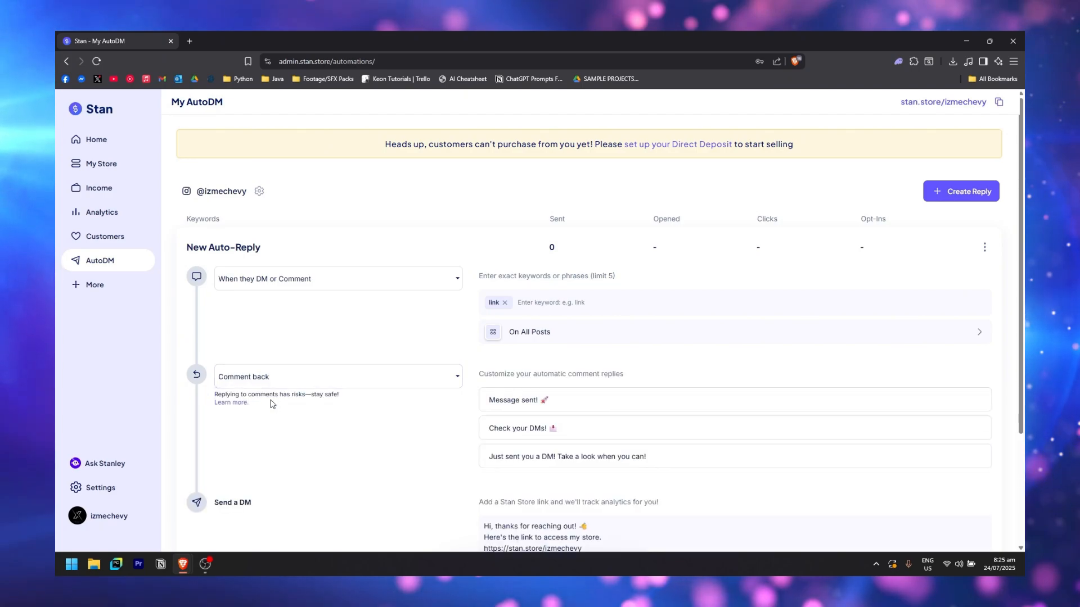
pyautogui.scroll(-2, 363, 310)
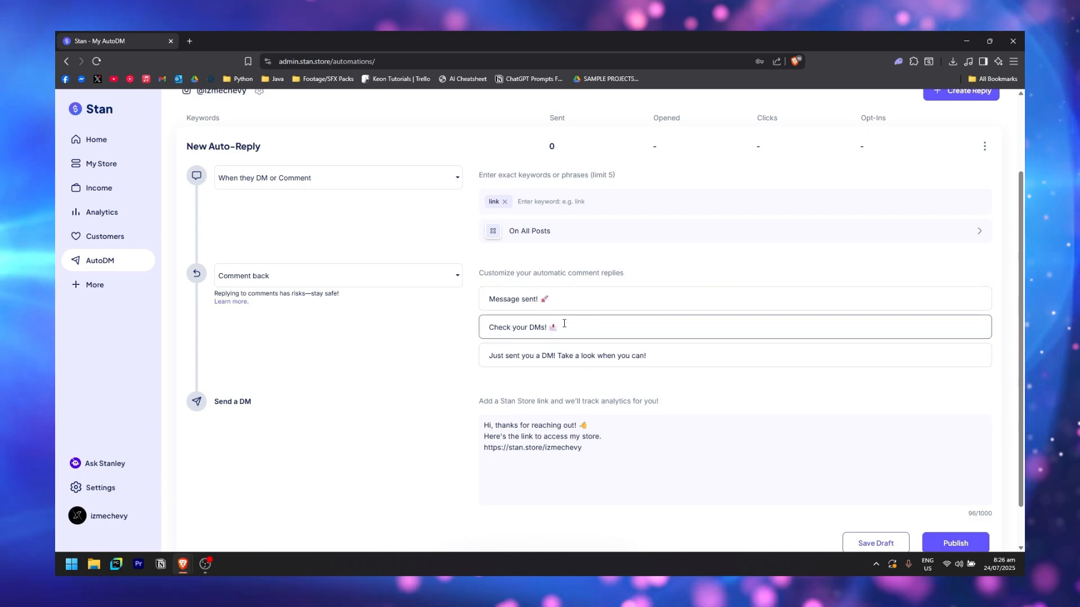
pyautogui.click(636, 297)
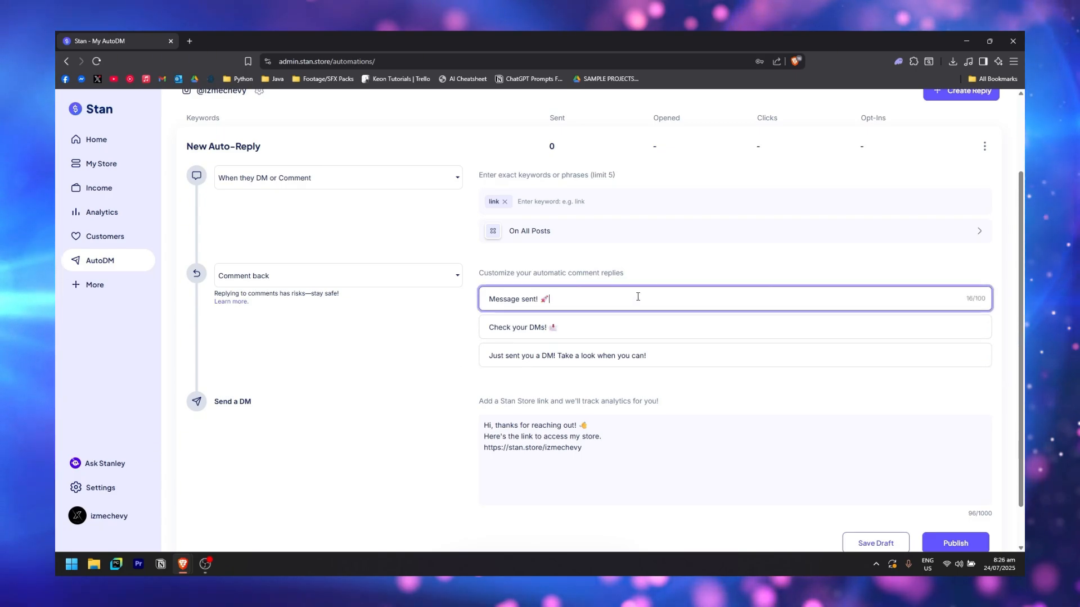
pyautogui.write('dasdfasdf')
pyautogui.press('BackSpace')
pyautogui.press('BackSpace')
pyautogui.press('BackSpace')
pyautogui.press('BackSpace')
pyautogui.press('BackSpace')
pyautogui.press('BackSpace')
pyautogui.press('BackSpace')
pyautogui.press('BackSpace')
pyautogui.press('BackSpace')
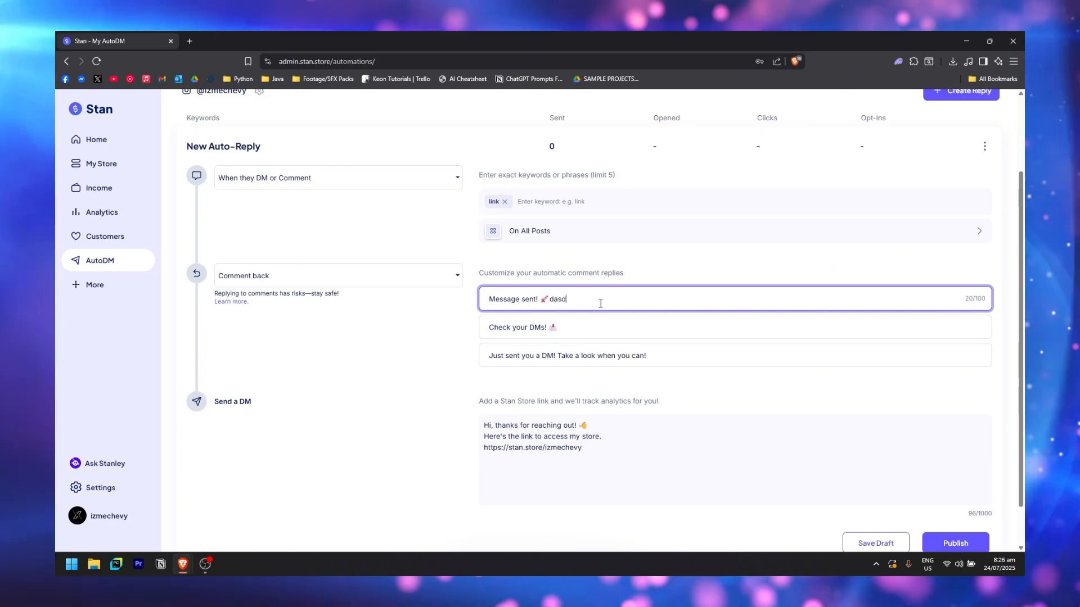
pyautogui.scroll(1, 567, 301)
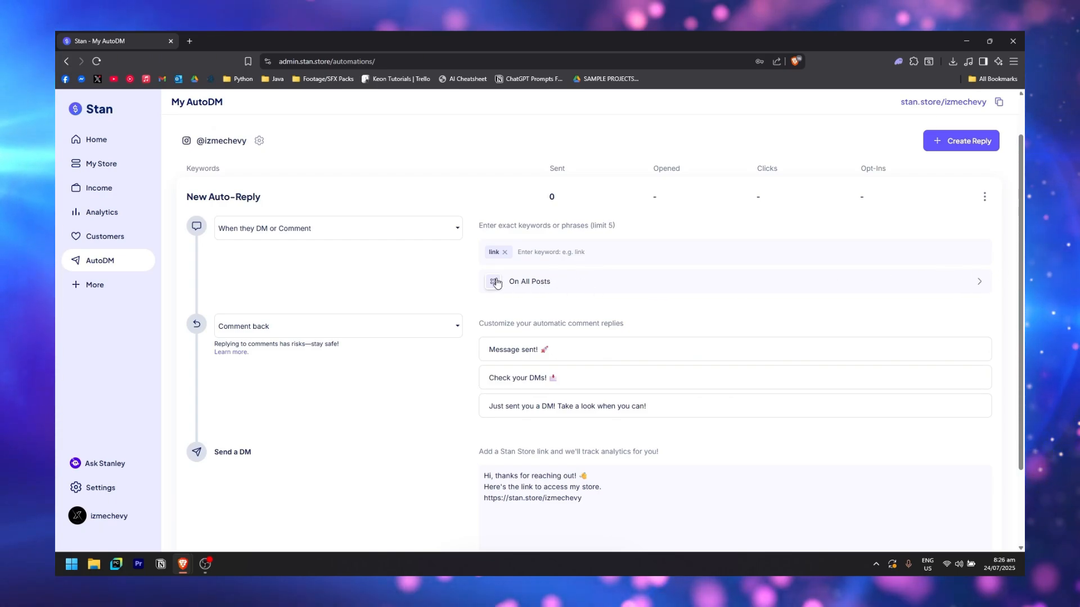
# Keep the auto-reply on all posts, dismissing the No Posts Yet notice
pyautogui.click(571, 283)
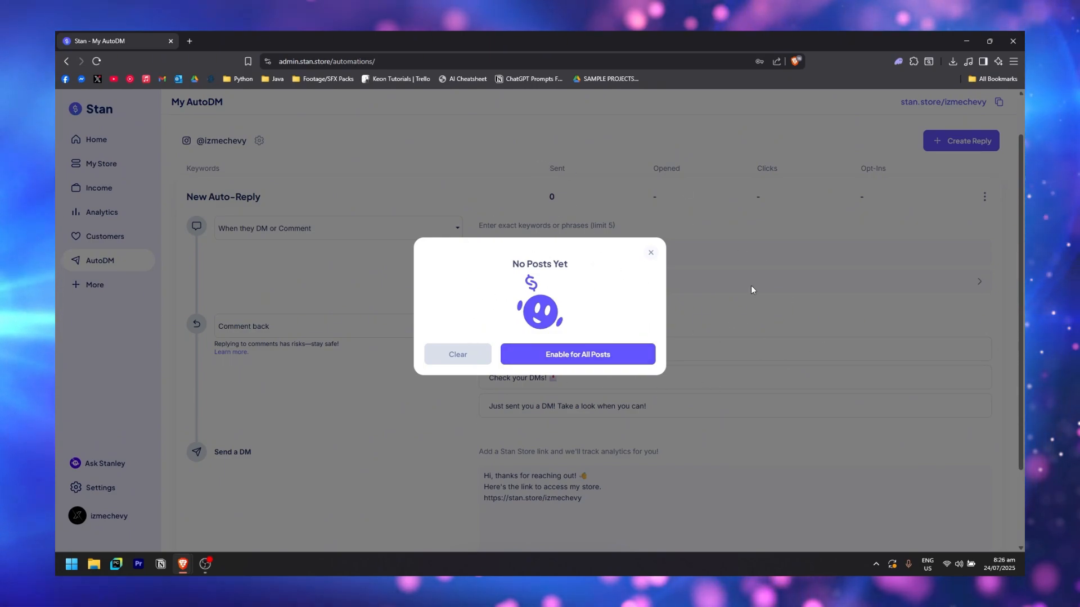
pyautogui.click(650, 253)
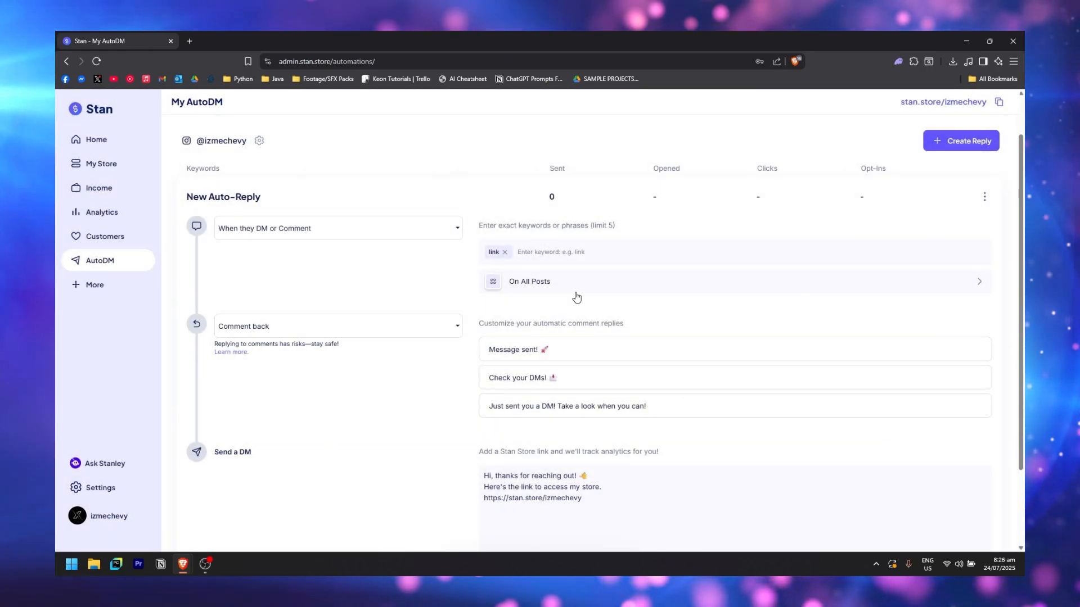
pyautogui.click(576, 294)
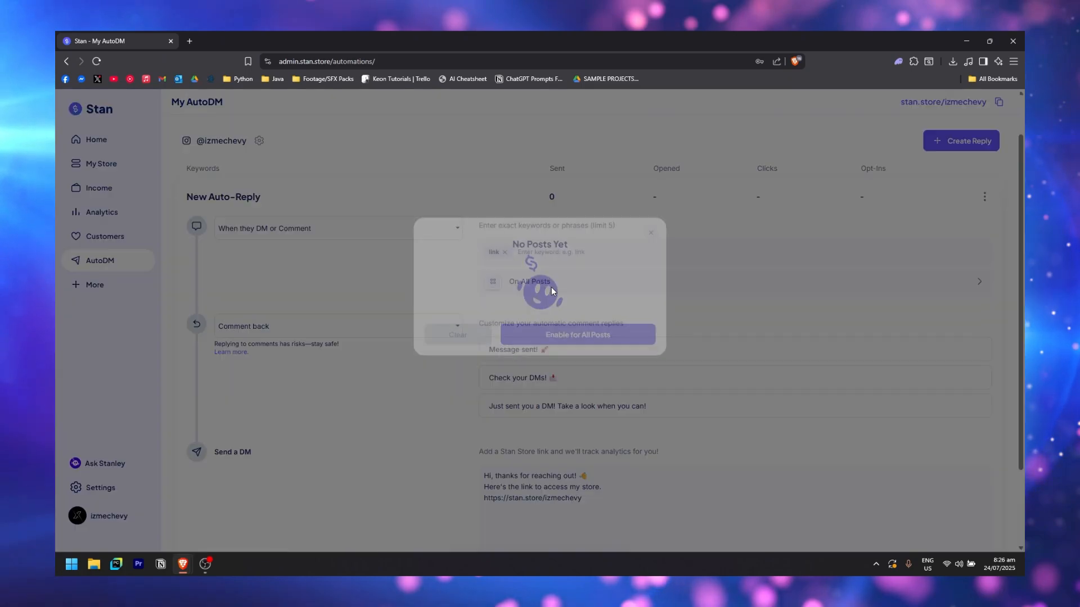
pyautogui.click(650, 252)
pyautogui.scroll(-2, 495, 343)
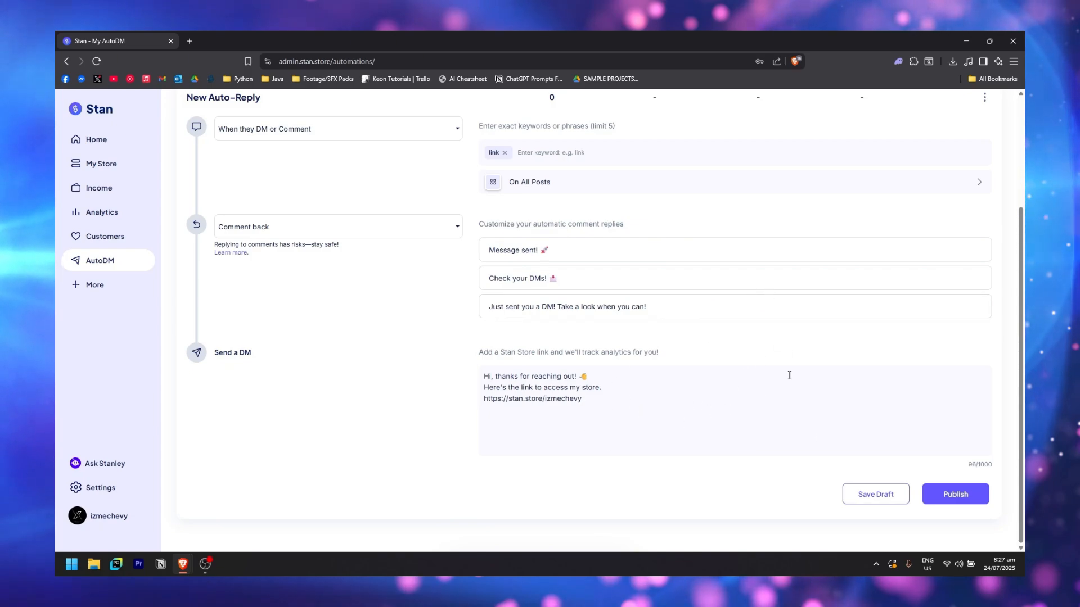
# Review the DM message with the store link and publish the 'link' auto-reply
pyautogui.click(620, 393)
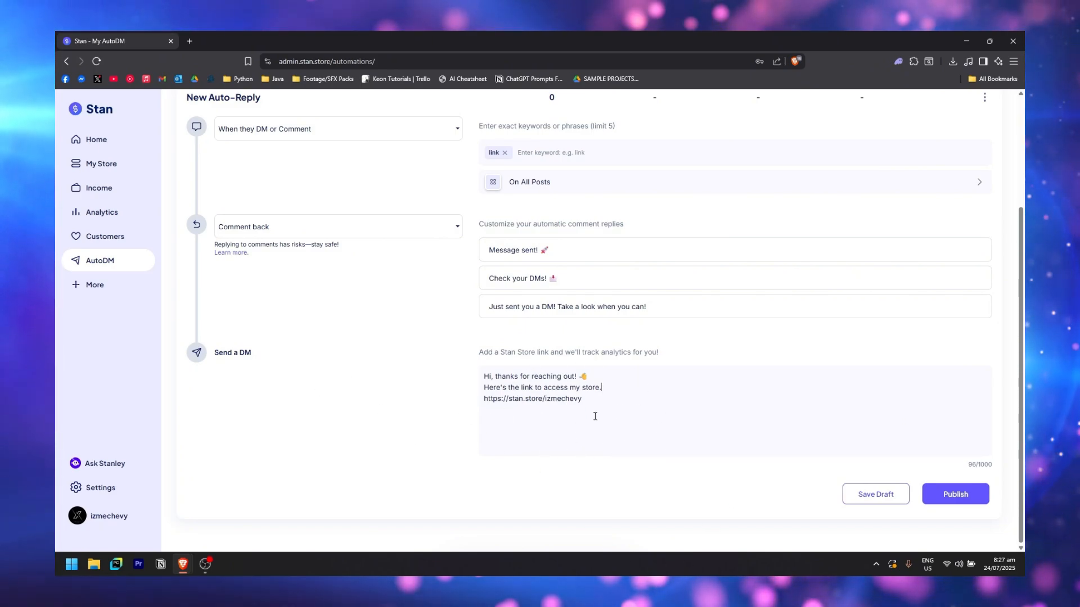
pyautogui.scroll(3, 731, 394)
pyautogui.scroll(-3, 856, 379)
pyautogui.scroll(2, 788, 372)
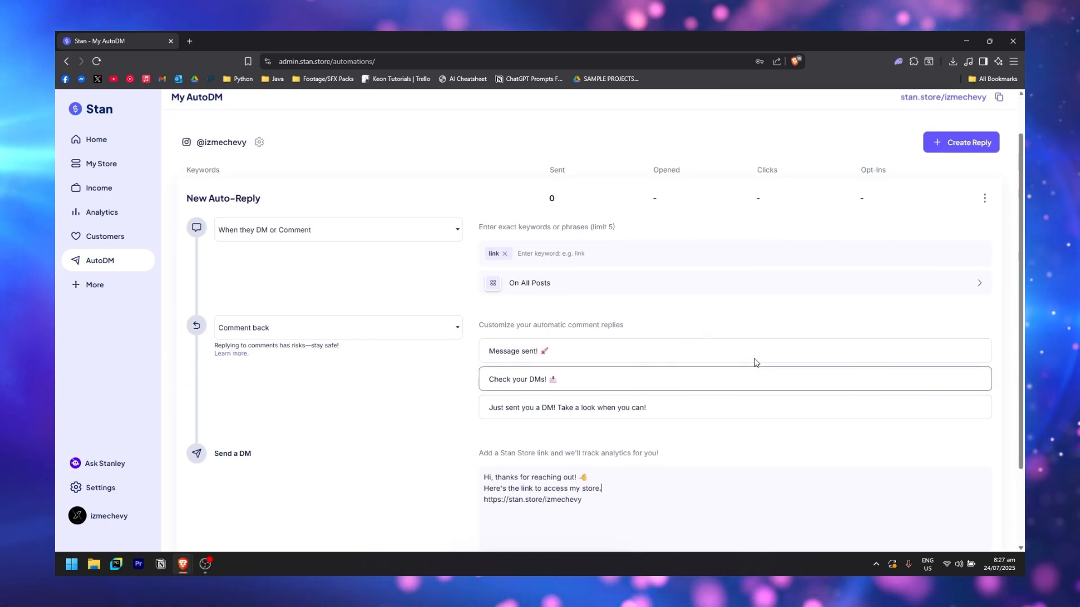
pyautogui.scroll(-2, 872, 366)
pyautogui.click(956, 496)
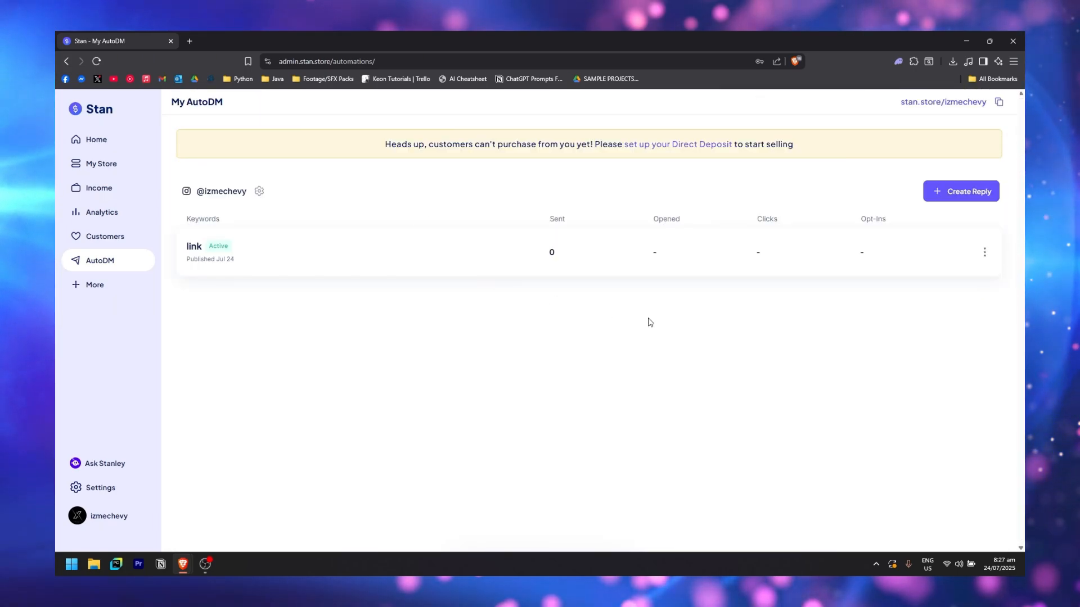
pyautogui.click(973, 194)
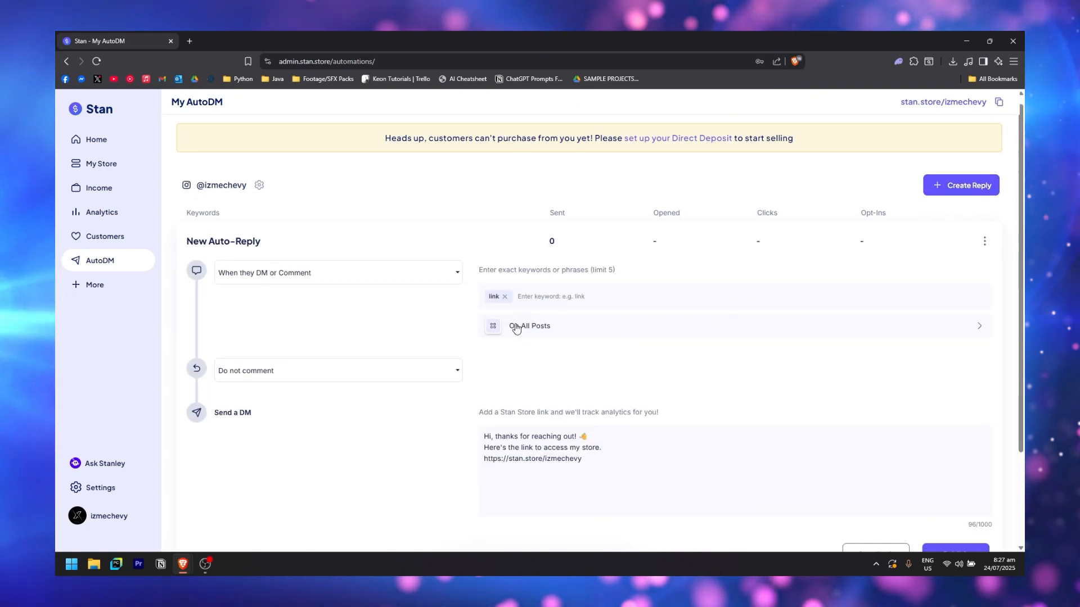
pyautogui.click(448, 279)
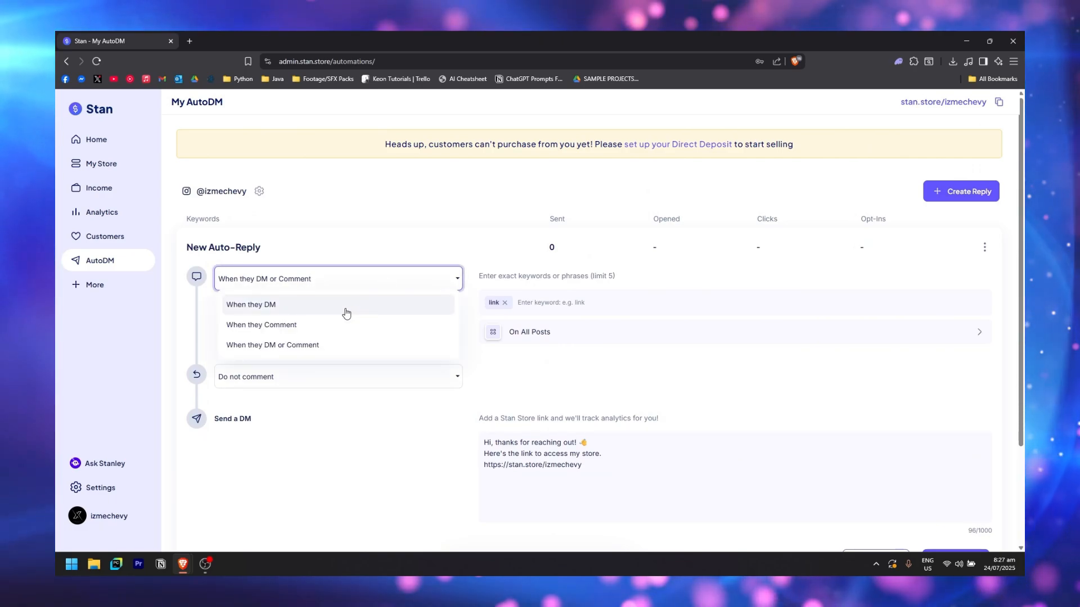
pyautogui.click(346, 313)
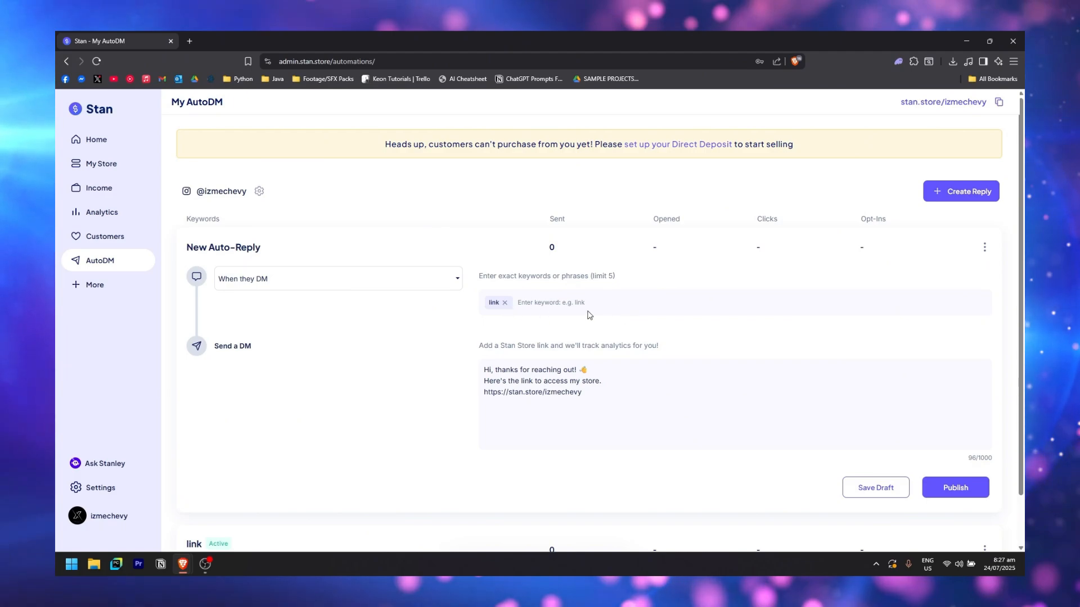
pyautogui.click(974, 495)
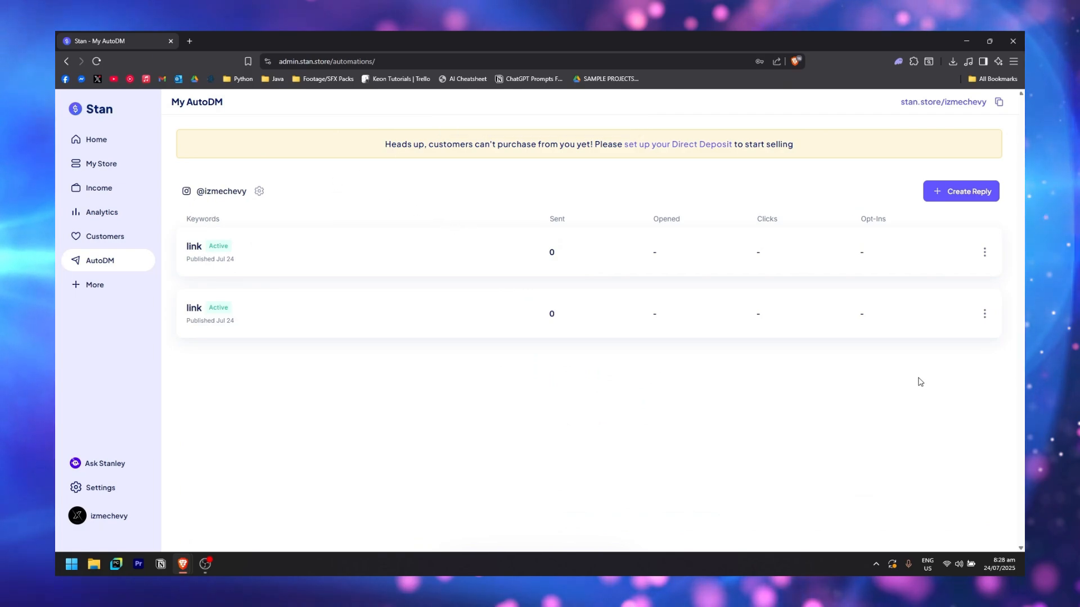
pyautogui.click(984, 253)
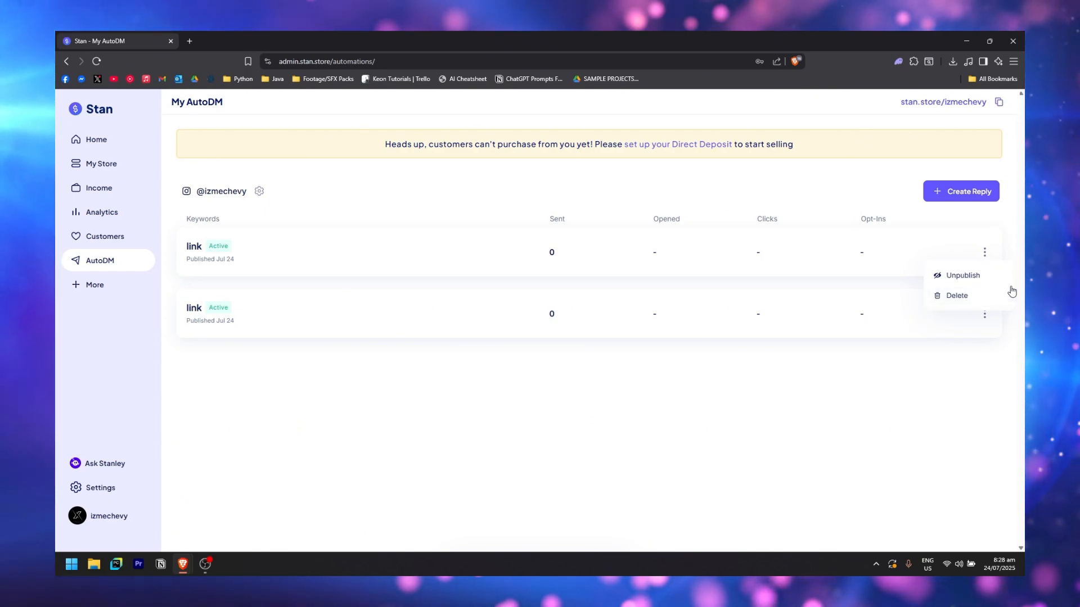
pyautogui.click(958, 295)
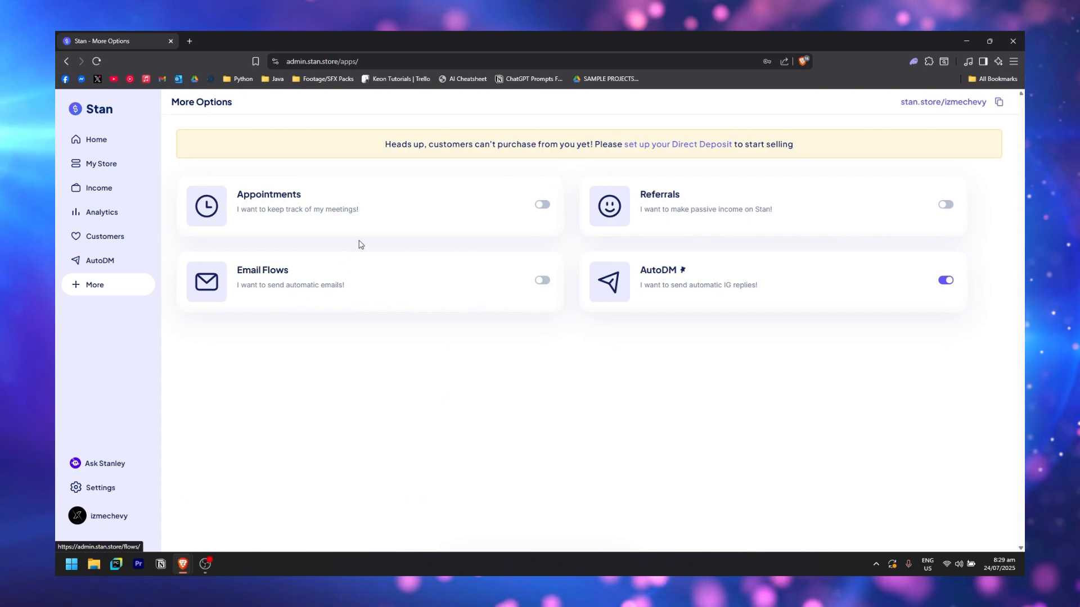
# Switch on the Email Flows, Appointments and Referrals apps, then view Email Flows
pyautogui.click(543, 282)
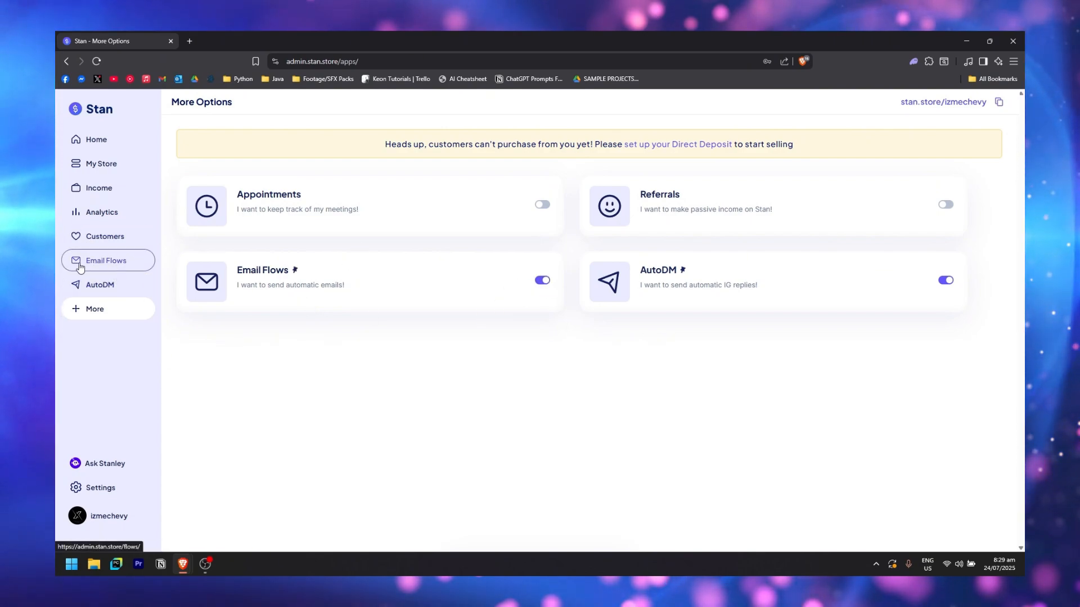
pyautogui.click(542, 205)
pyautogui.click(945, 204)
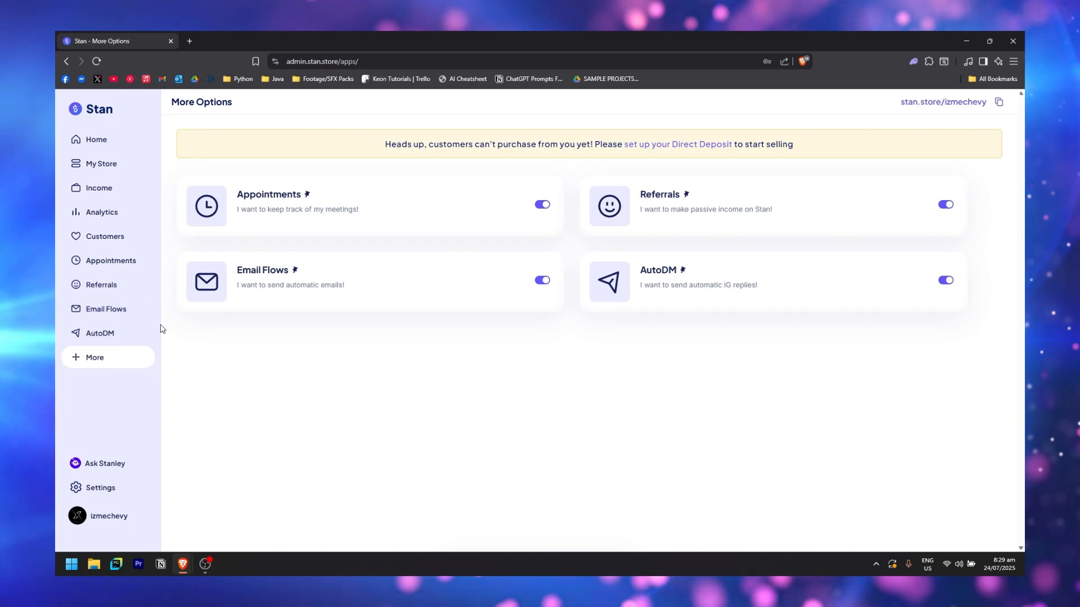
pyautogui.click(115, 313)
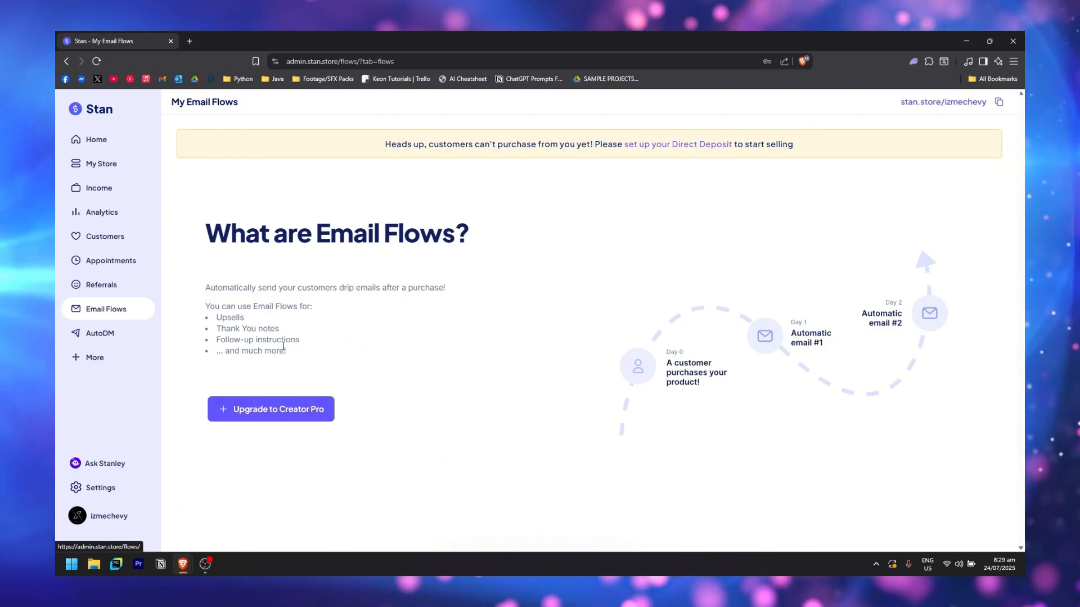
# Look at the Creator Pro upgrade that Email Flows requires, then close it
pyautogui.click(303, 412)
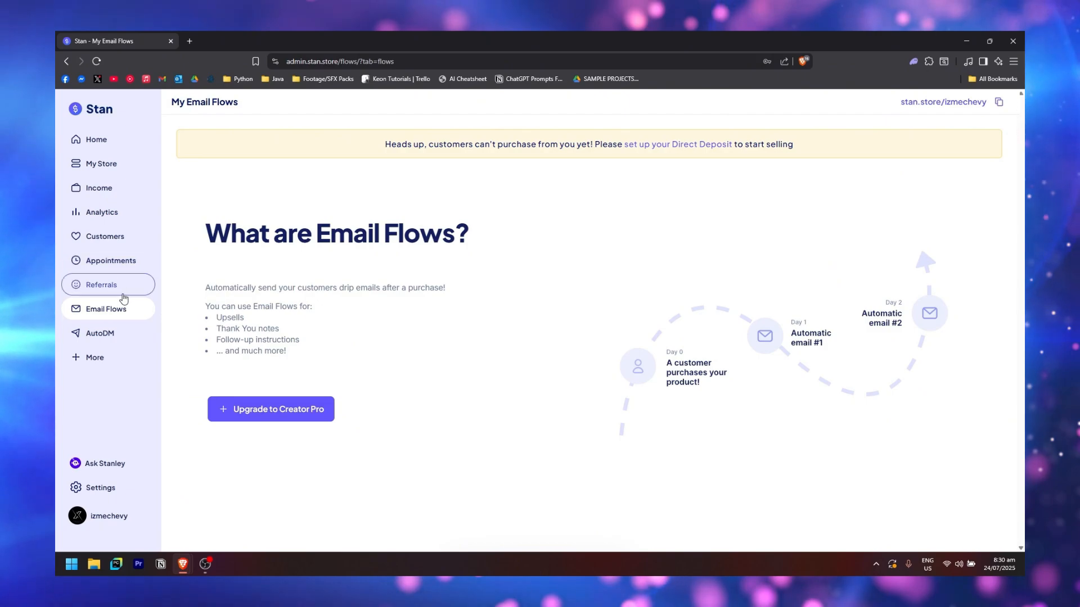
# Read through the Referrals page's 20% lifetime commission and three ways to earn
pyautogui.click(148, 298)
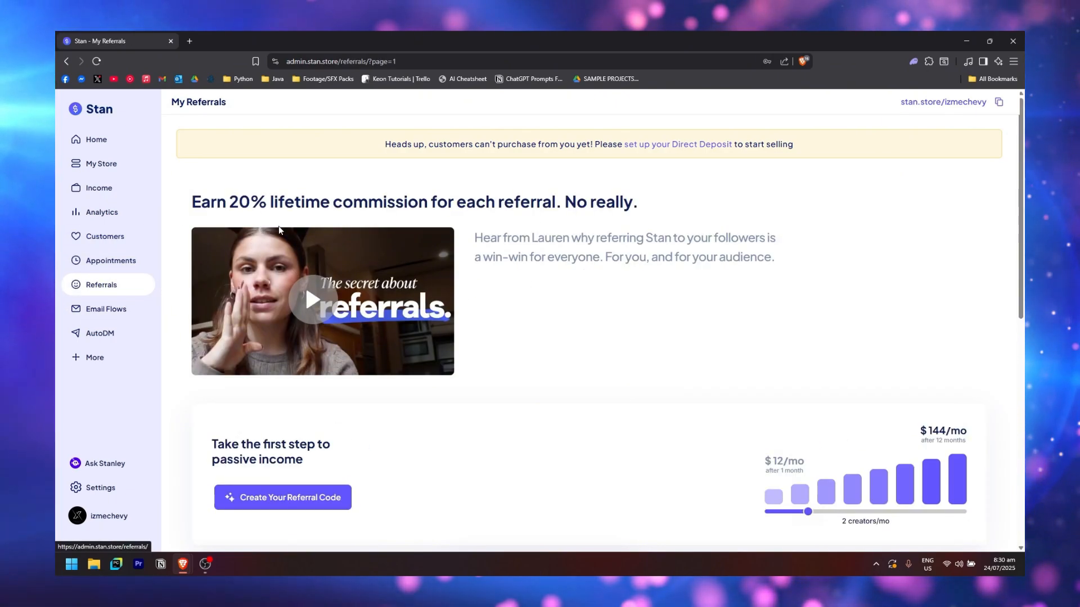
pyautogui.scroll(-3, 680, 320)
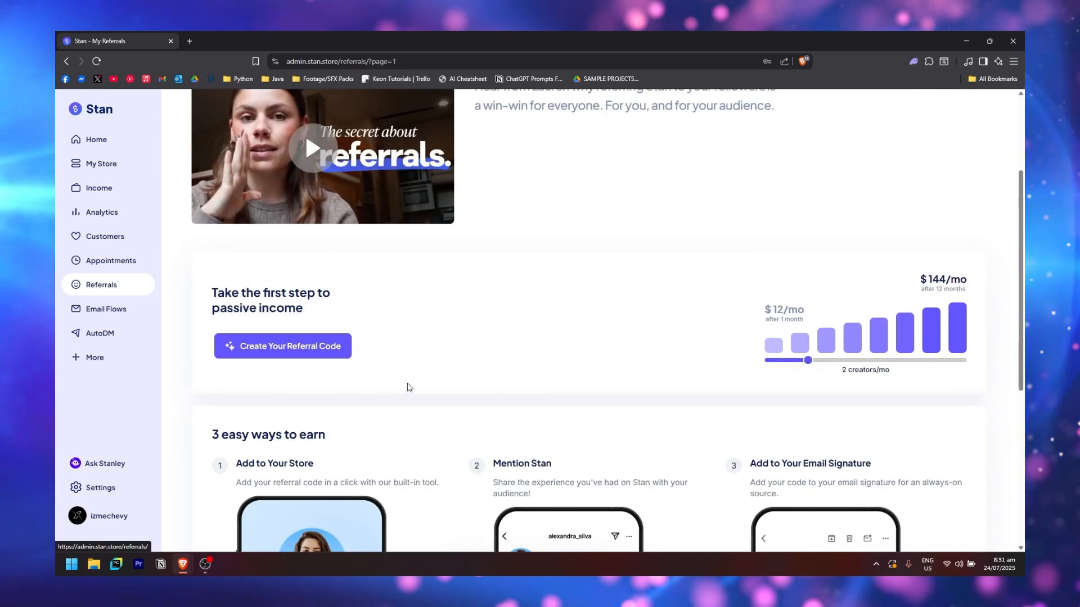
pyautogui.scroll(-3, 407, 385)
pyautogui.scroll(2, 414, 272)
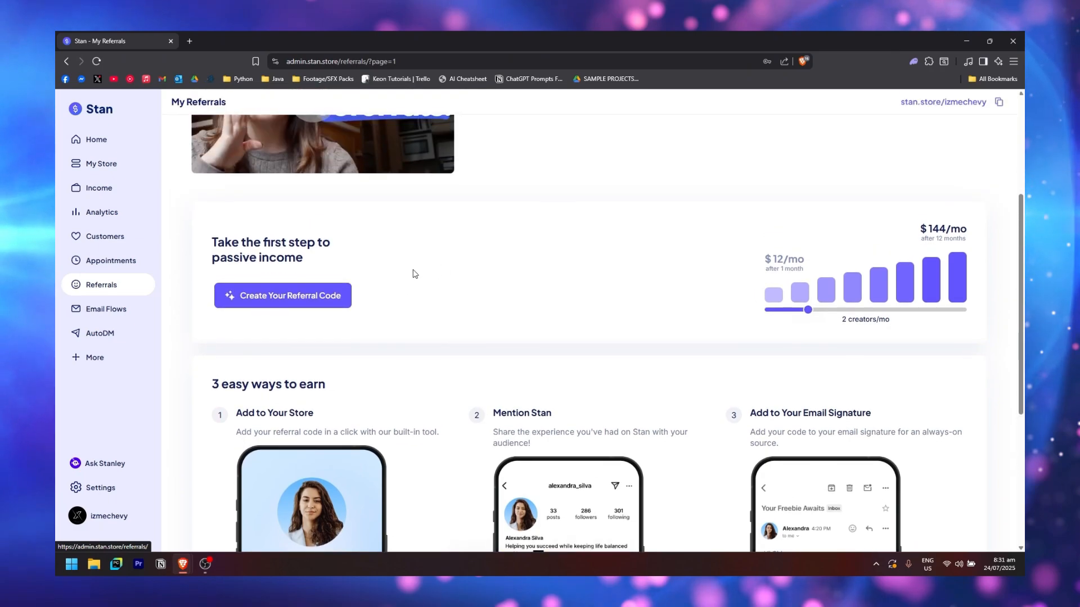
pyautogui.scroll(-2, 513, 264)
pyautogui.scroll(-2, 402, 309)
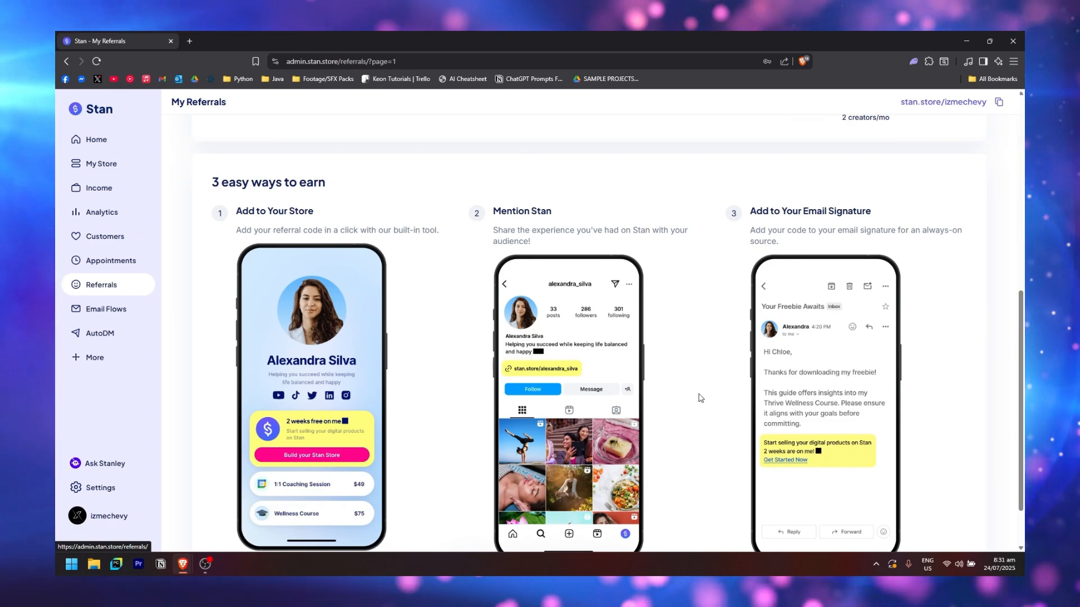
pyautogui.scroll(-1, 692, 372)
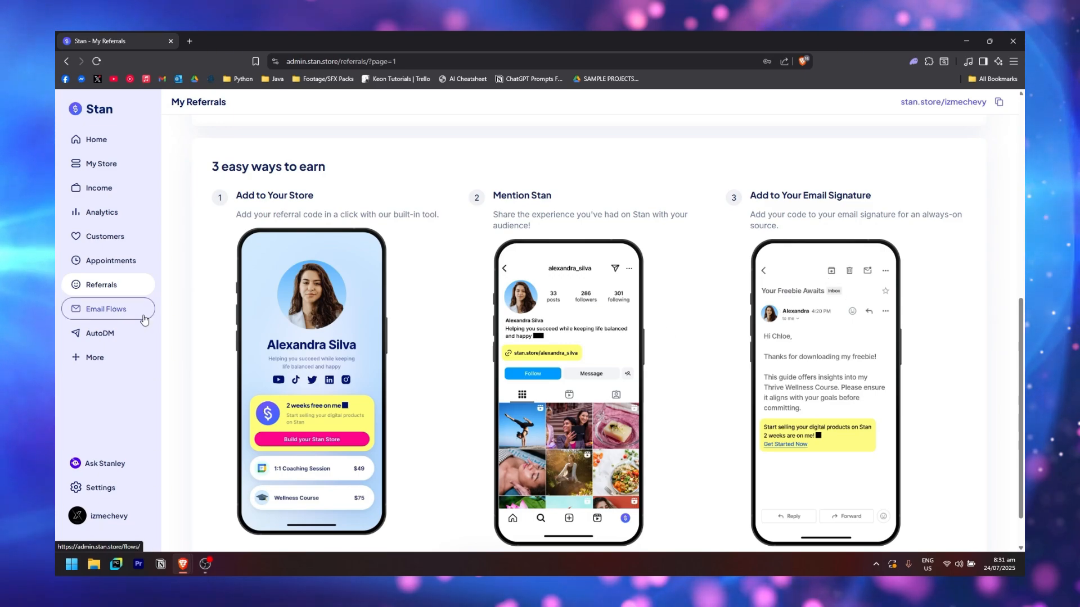
pyautogui.click(124, 318)
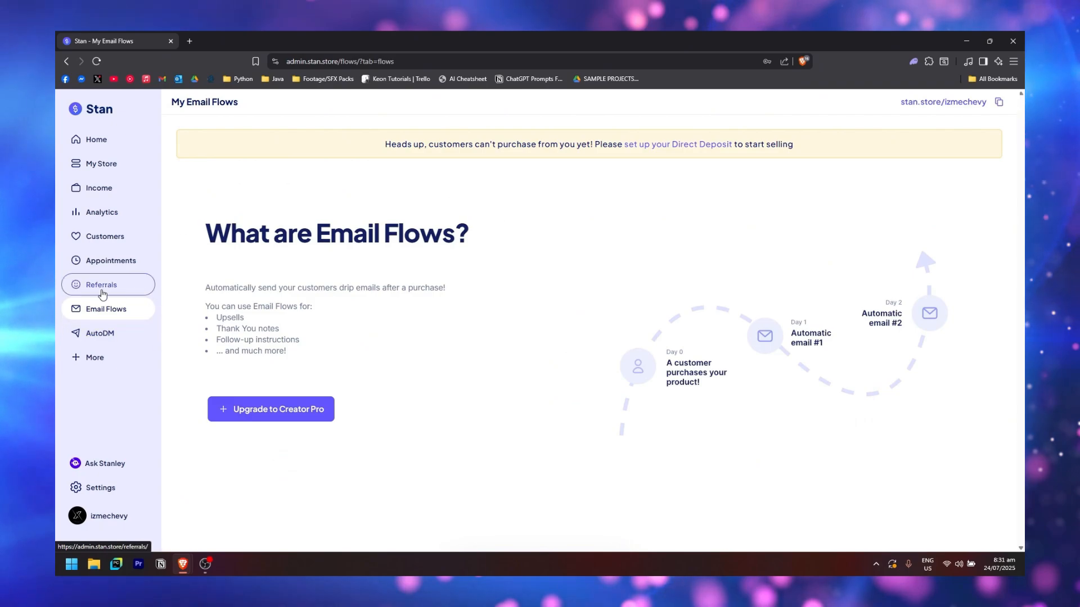
pyautogui.click(78, 286)
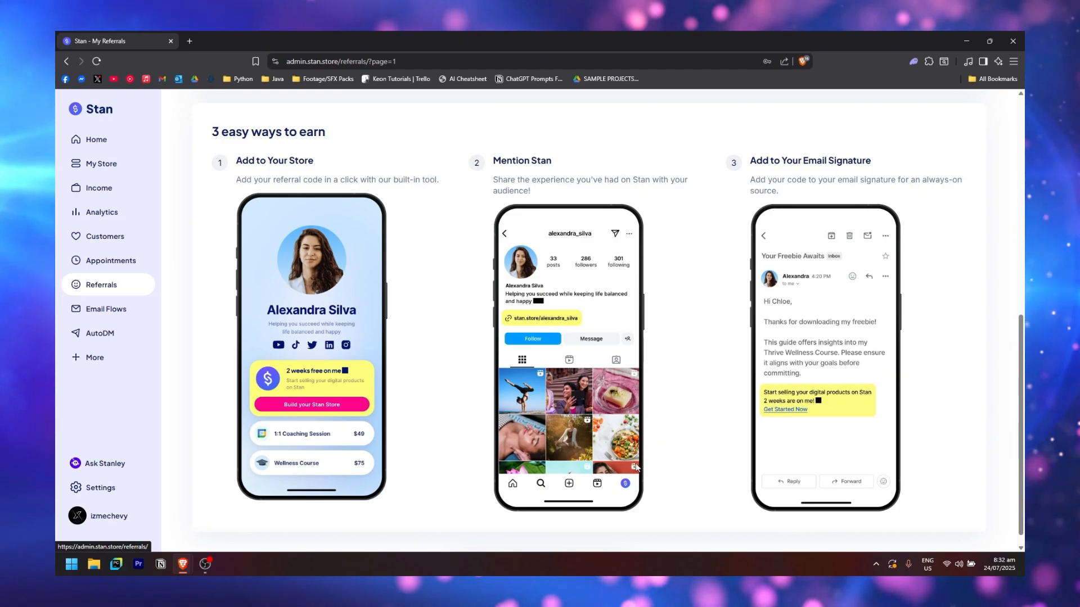
# Block August 20, 2025 from 9:00 AM to 7:15 PM, then return to July
pyautogui.click(110, 260)
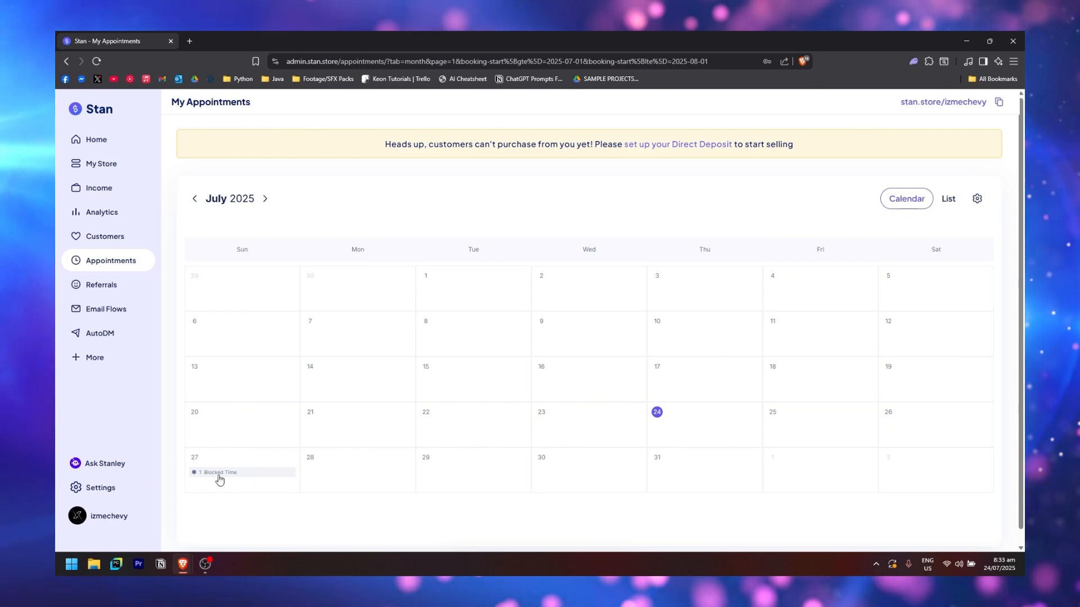
pyautogui.click(265, 198)
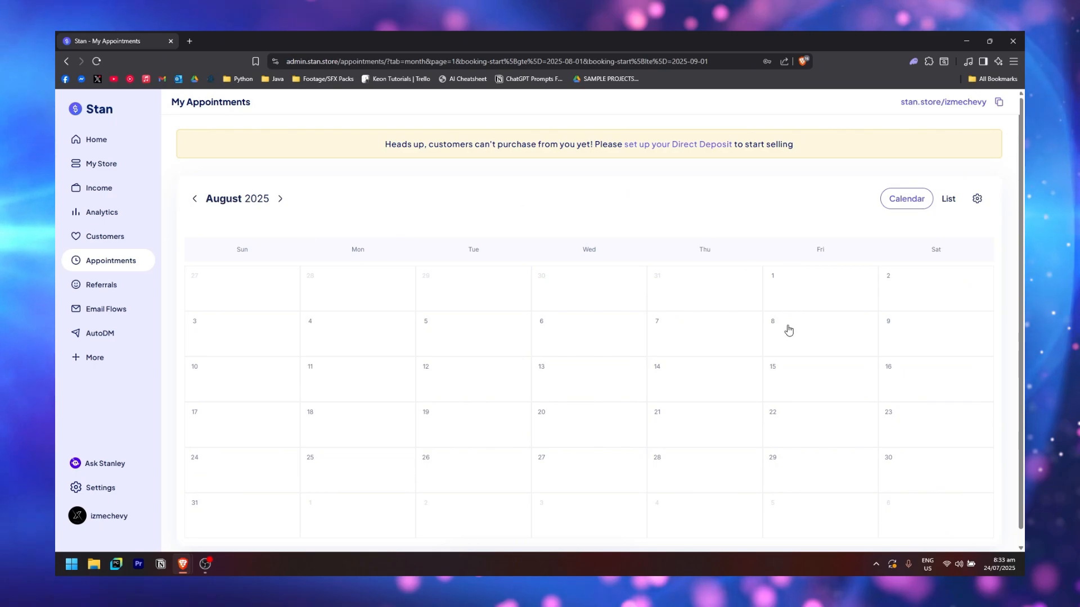
pyautogui.scroll(-1, 530, 441)
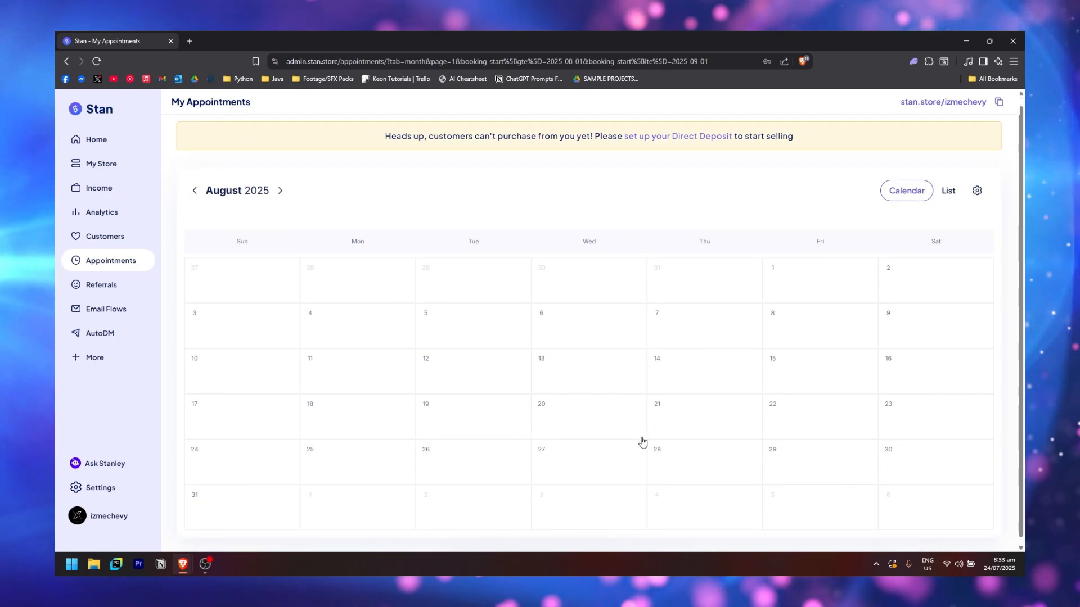
pyautogui.click(602, 424)
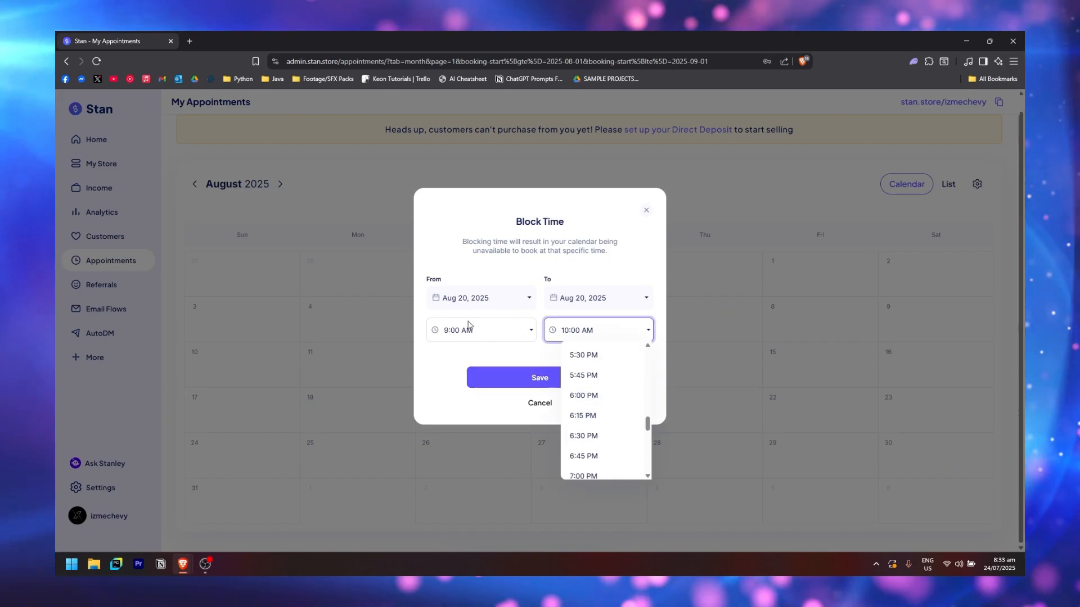
pyautogui.scroll(-2, 617, 434)
pyautogui.click(605, 393)
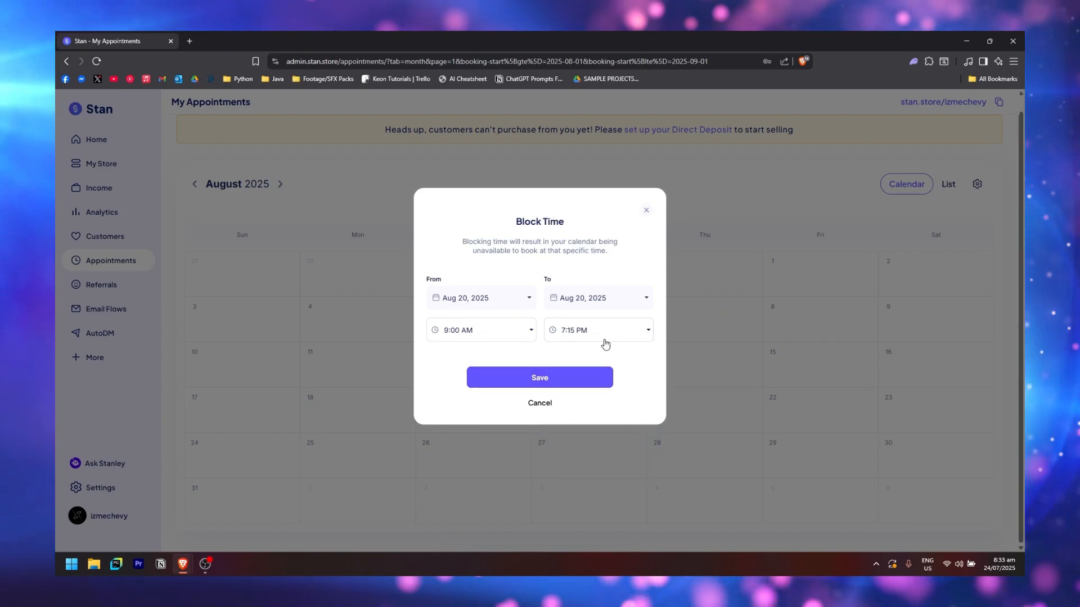
pyautogui.click(576, 378)
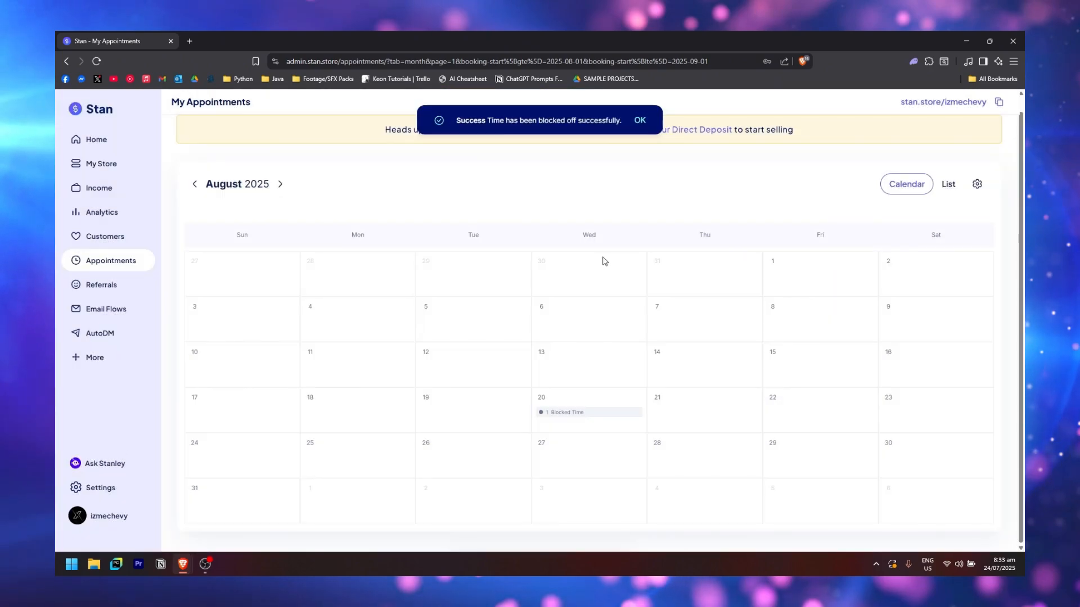
pyautogui.click(195, 184)
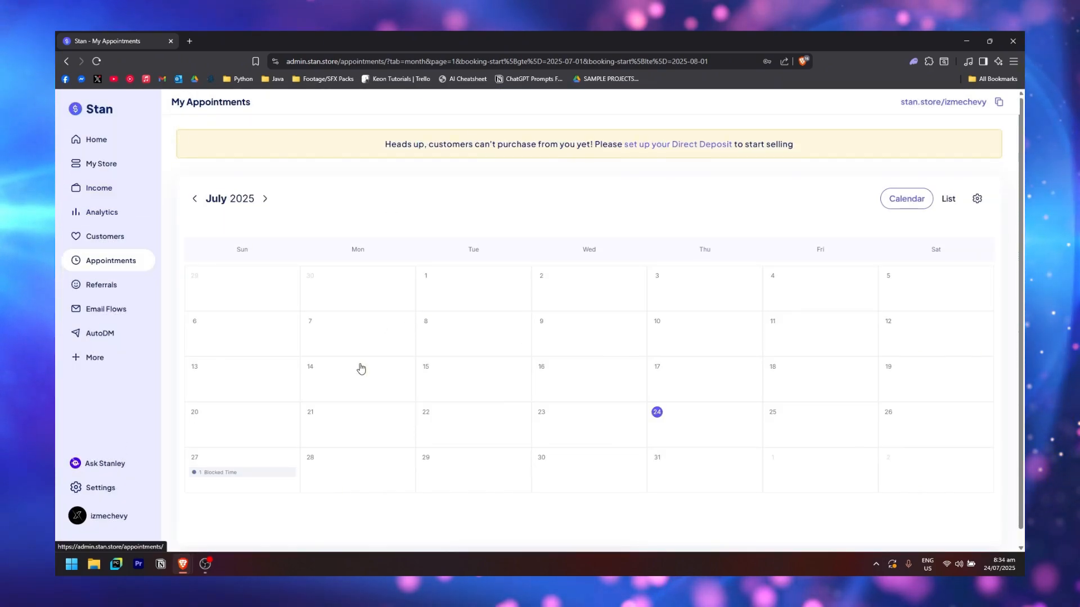
# Review the Integrations, Billing, Payments and Email Notifications tabs in Settings
pyautogui.click(73, 491)
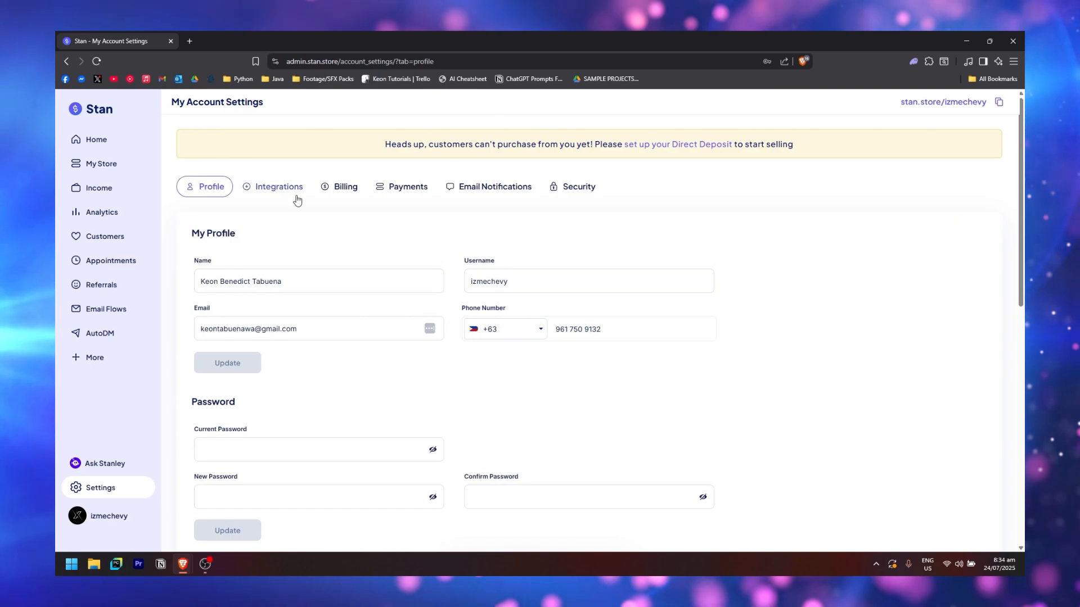
pyautogui.click(273, 191)
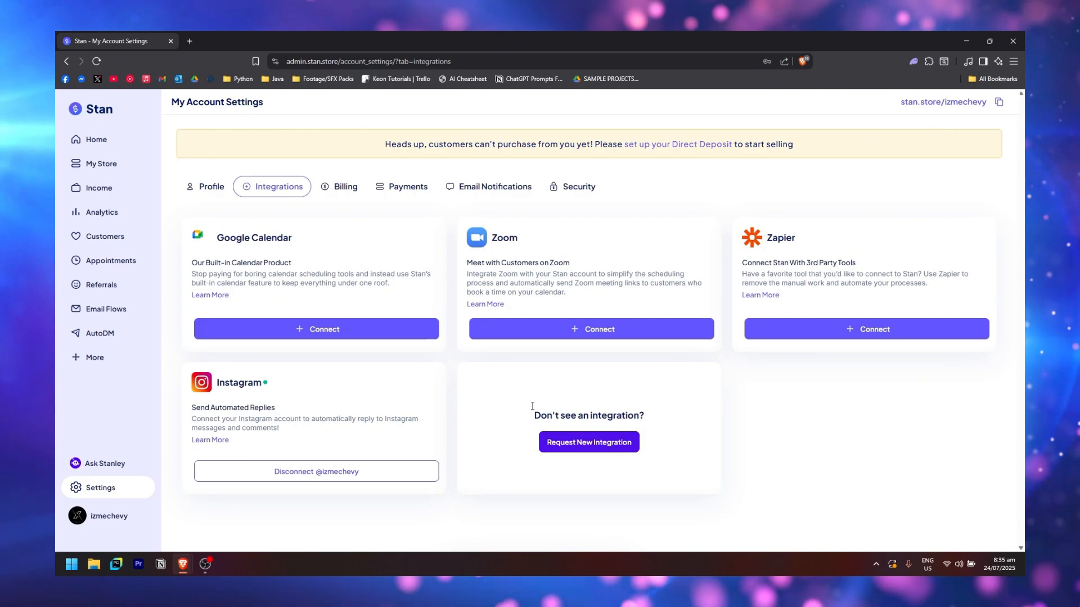
pyautogui.click(338, 194)
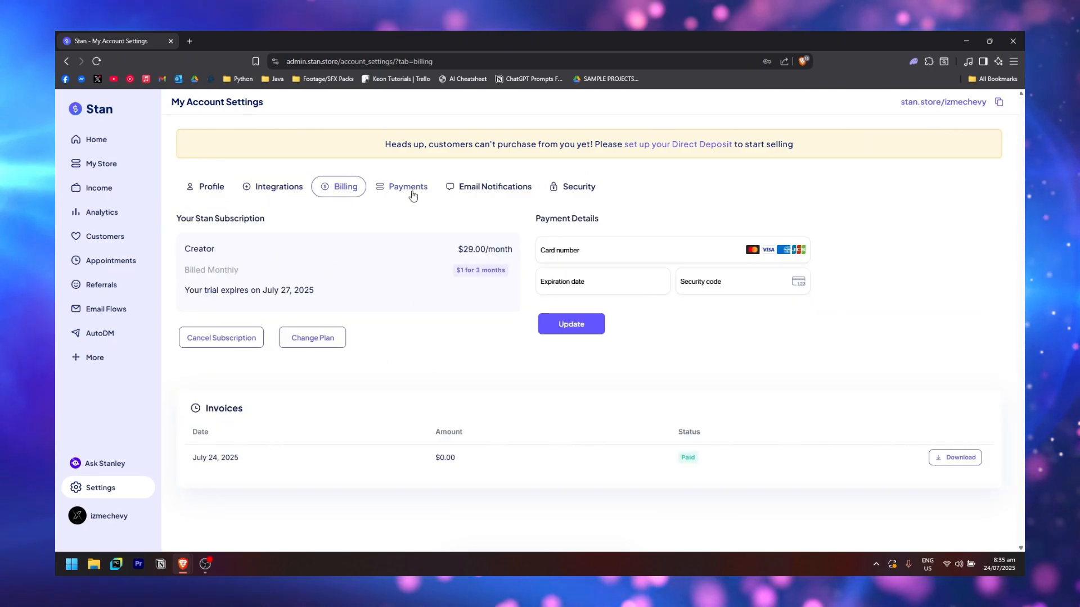
pyautogui.click(392, 187)
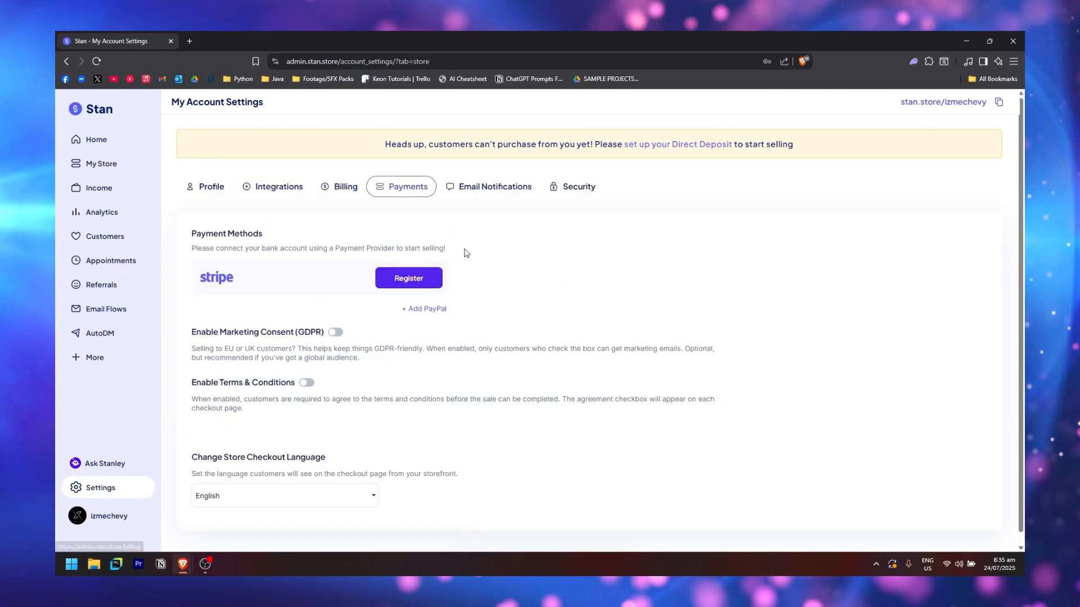
pyautogui.click(488, 186)
pyautogui.scroll(-1, 298, 359)
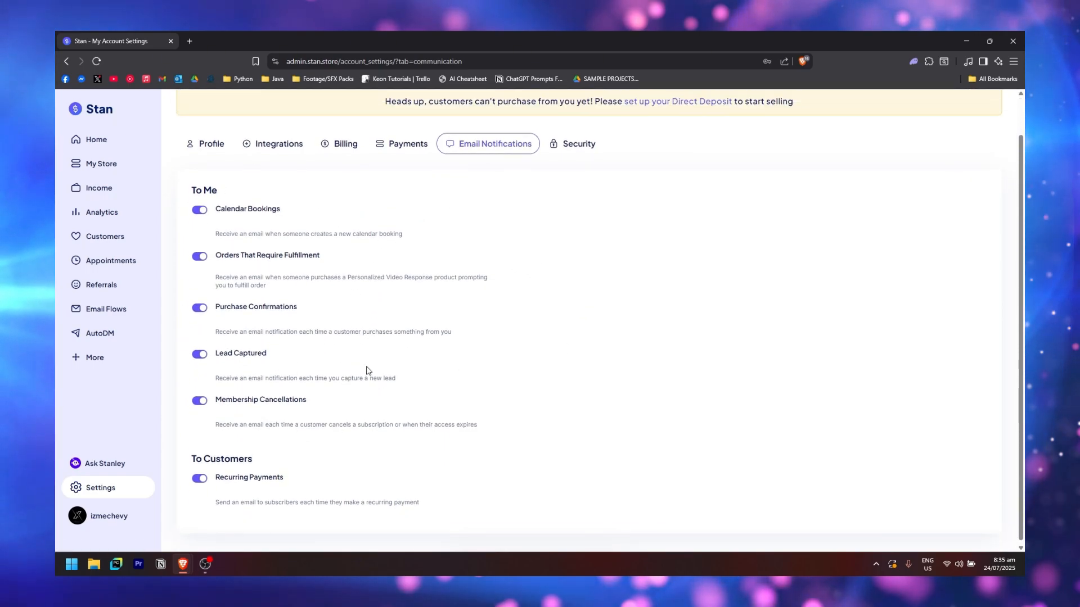
pyautogui.scroll(1, 366, 373)
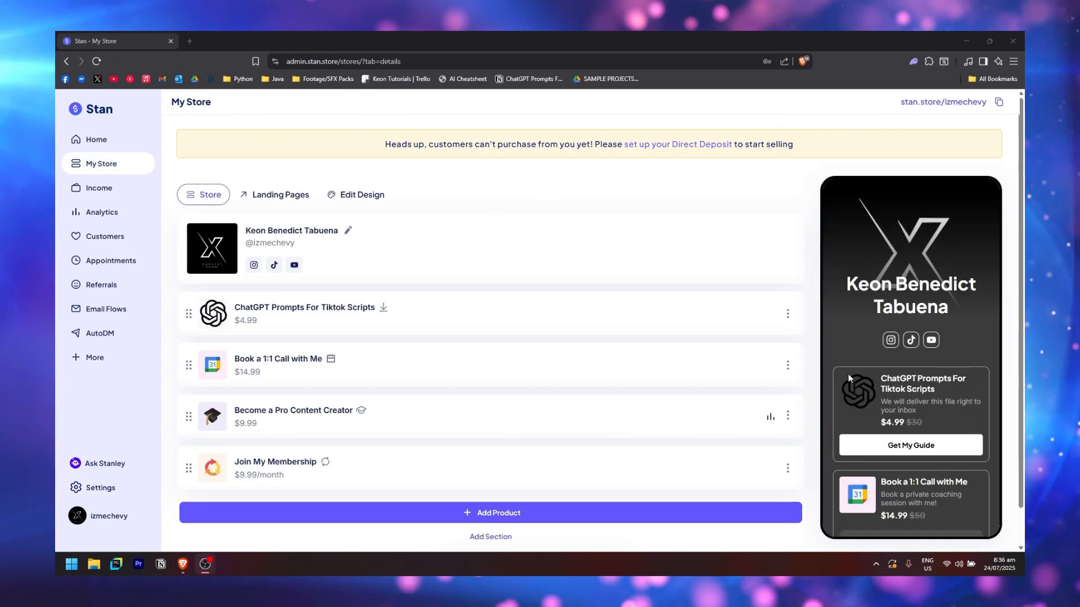
# Open the public store, then show annual pricing: Creator $25/mo, Creator Pro $79/mo
pyautogui.scroll(-1, 850, 372)
pyautogui.scroll(1, 862, 373)
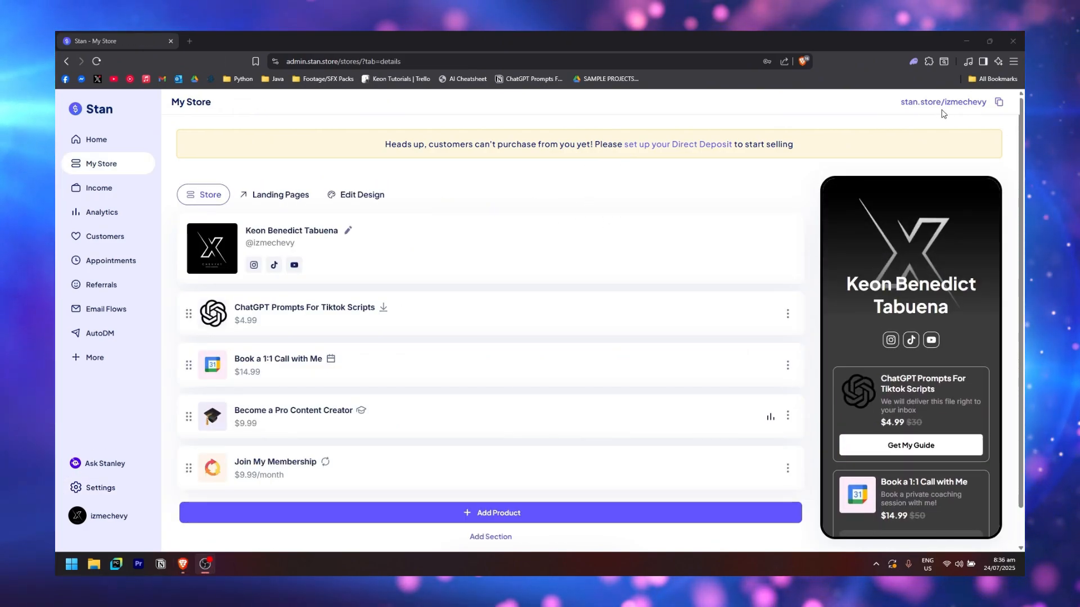
pyautogui.click(966, 107)
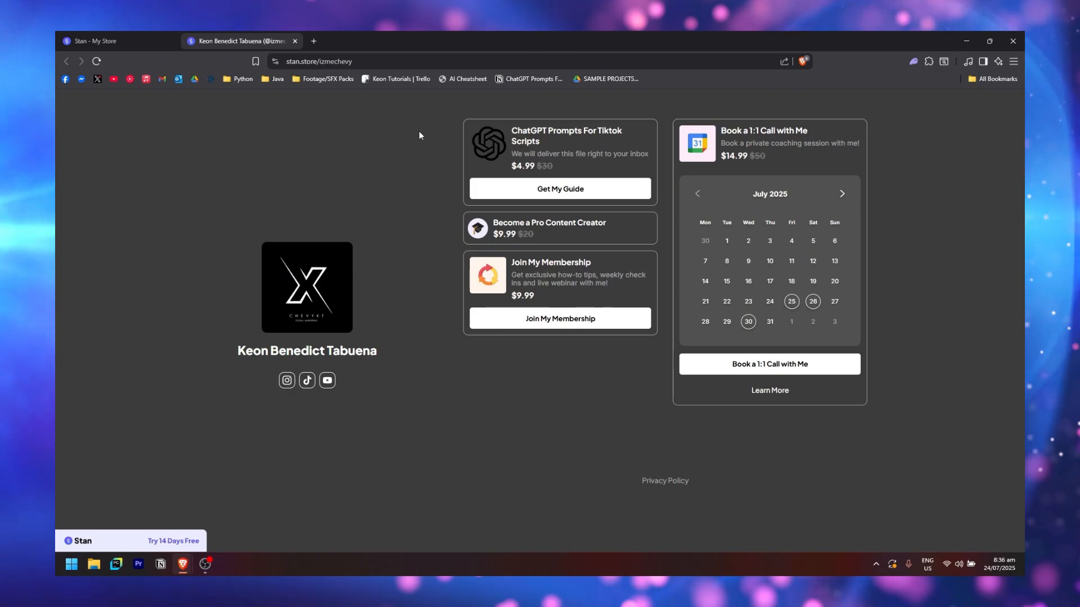
pyautogui.click(173, 541)
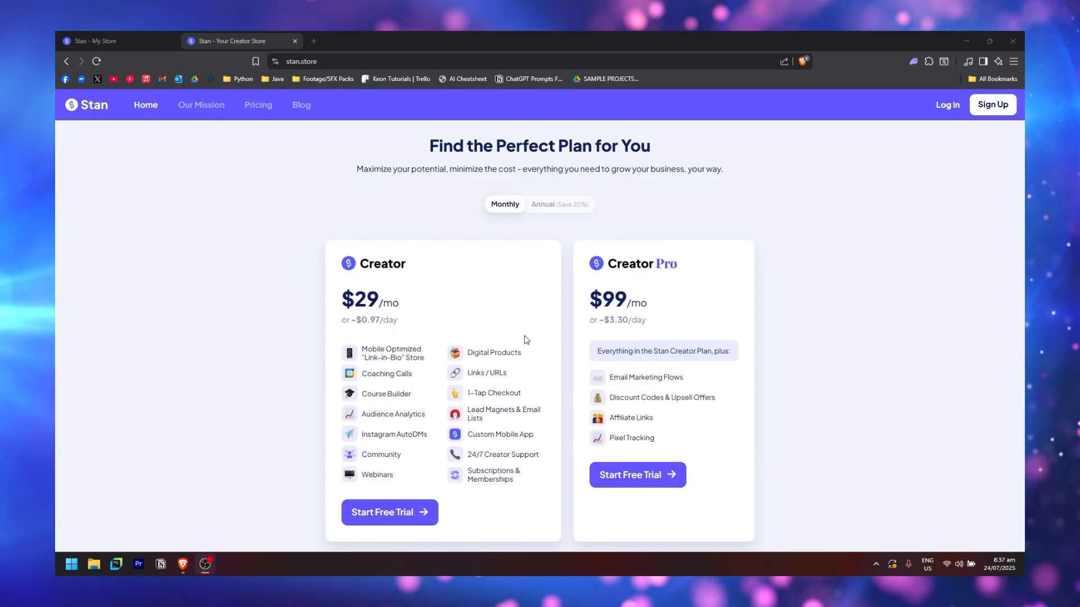
pyautogui.scroll(-1, 526, 339)
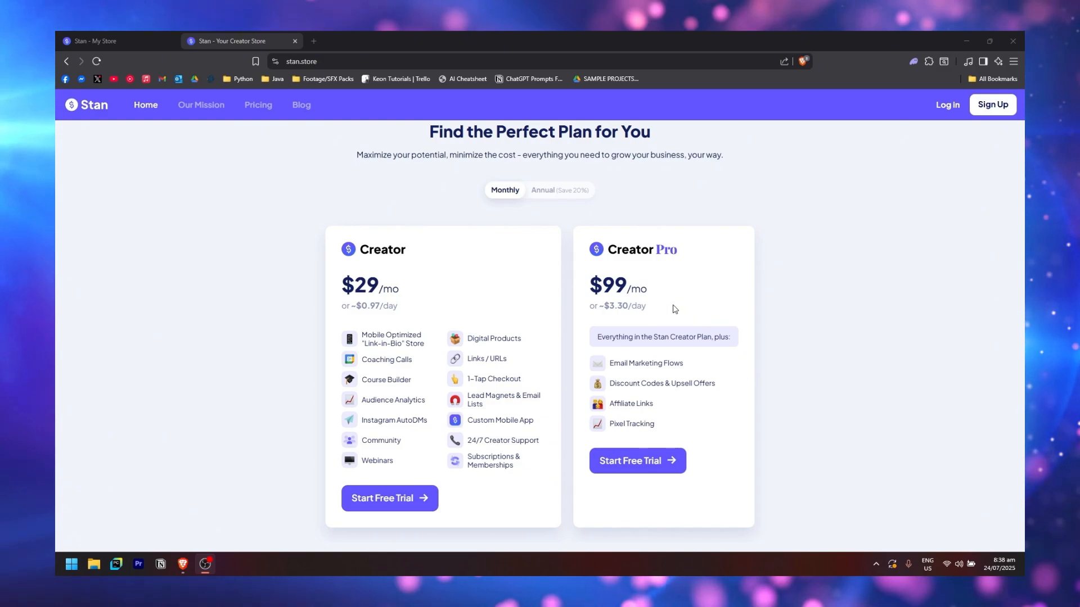
pyautogui.click(560, 189)
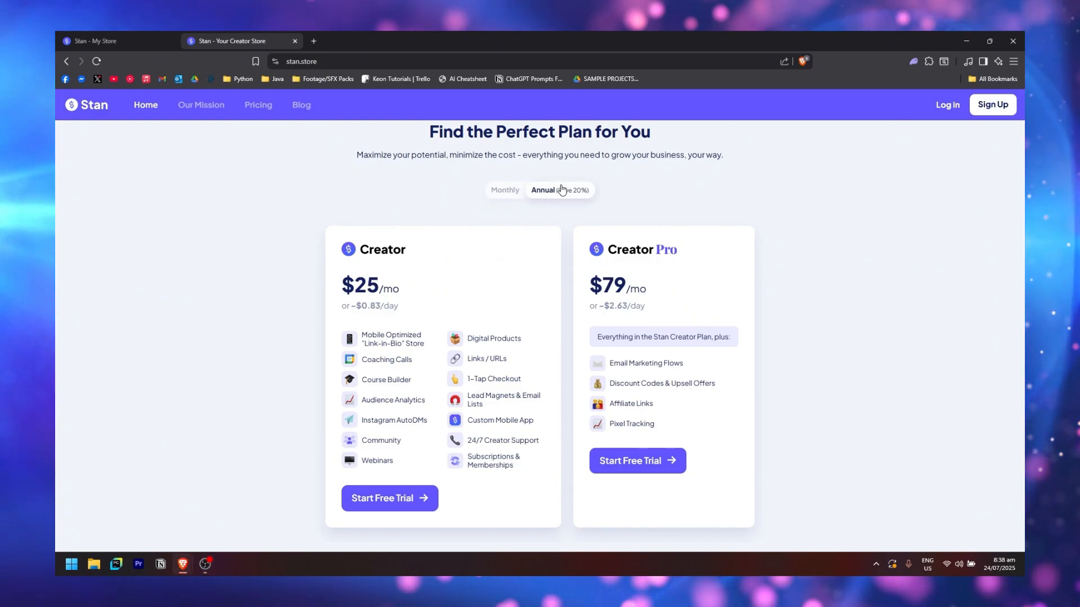